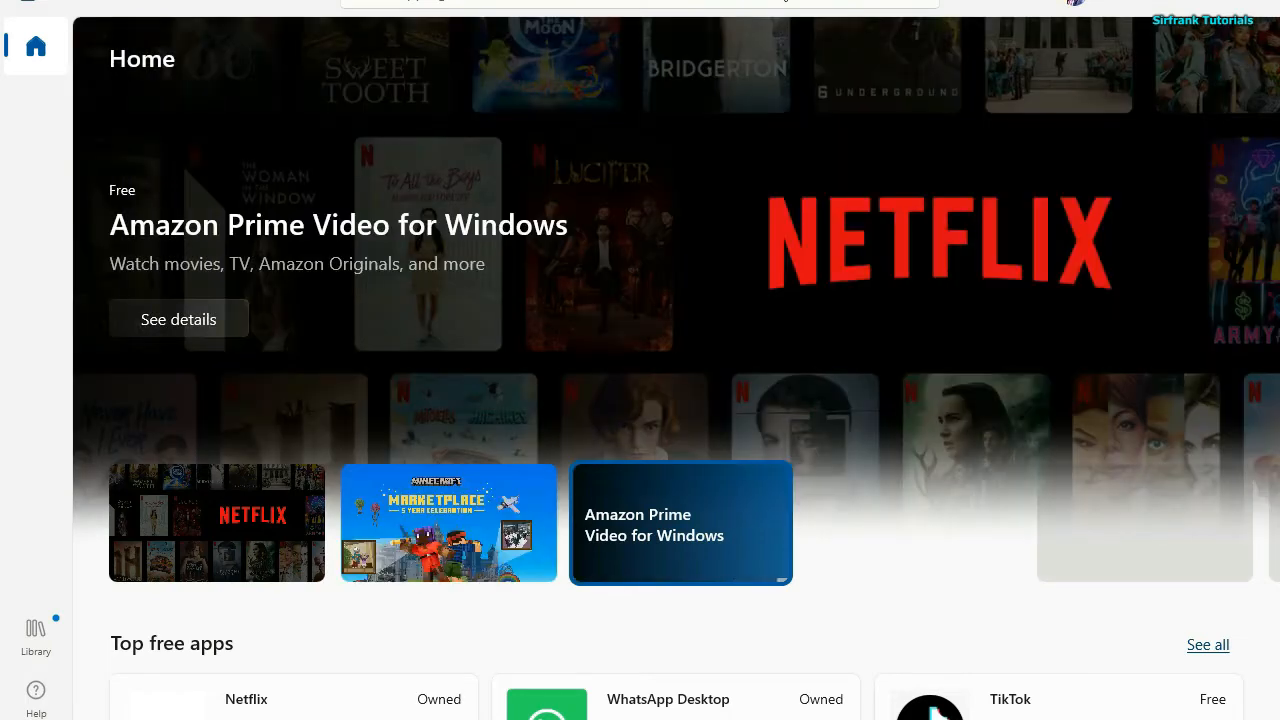
# Search the Microsoft Store for "one", choose OneNote for Windows 10 and launch the app.
pyautogui.click(796, 3)
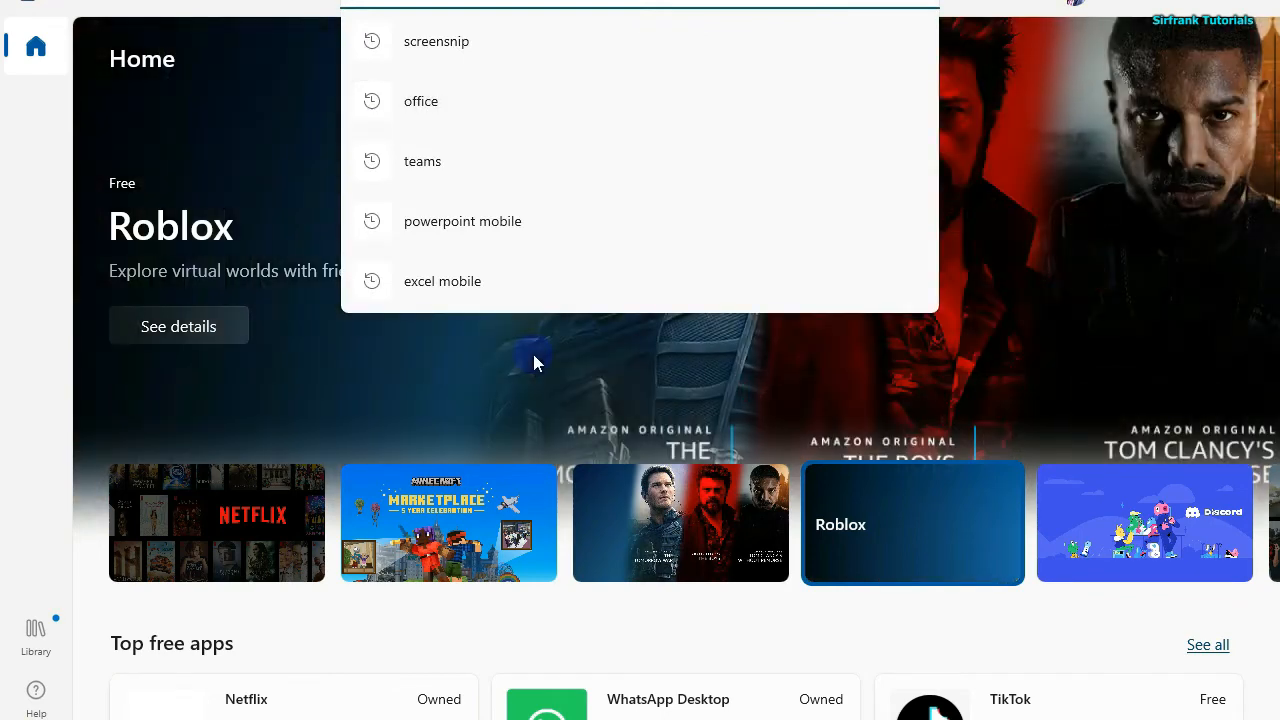
pyautogui.write('one')
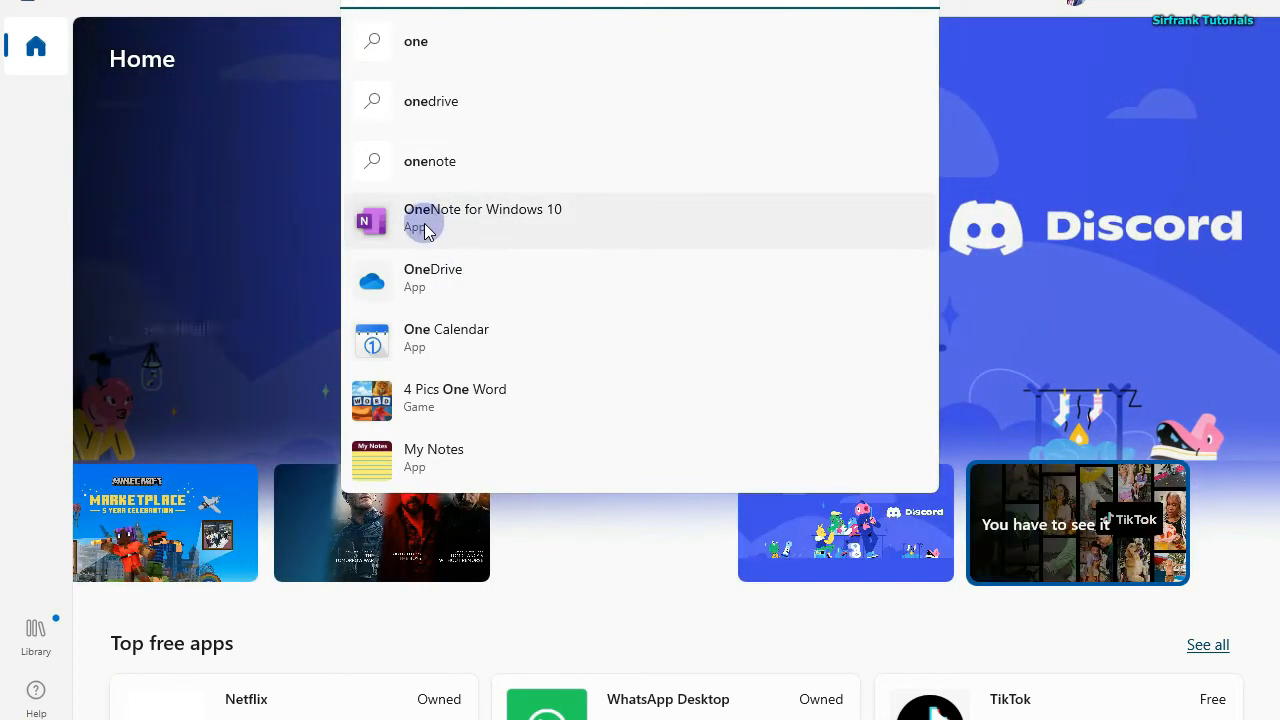
pyautogui.click(426, 231)
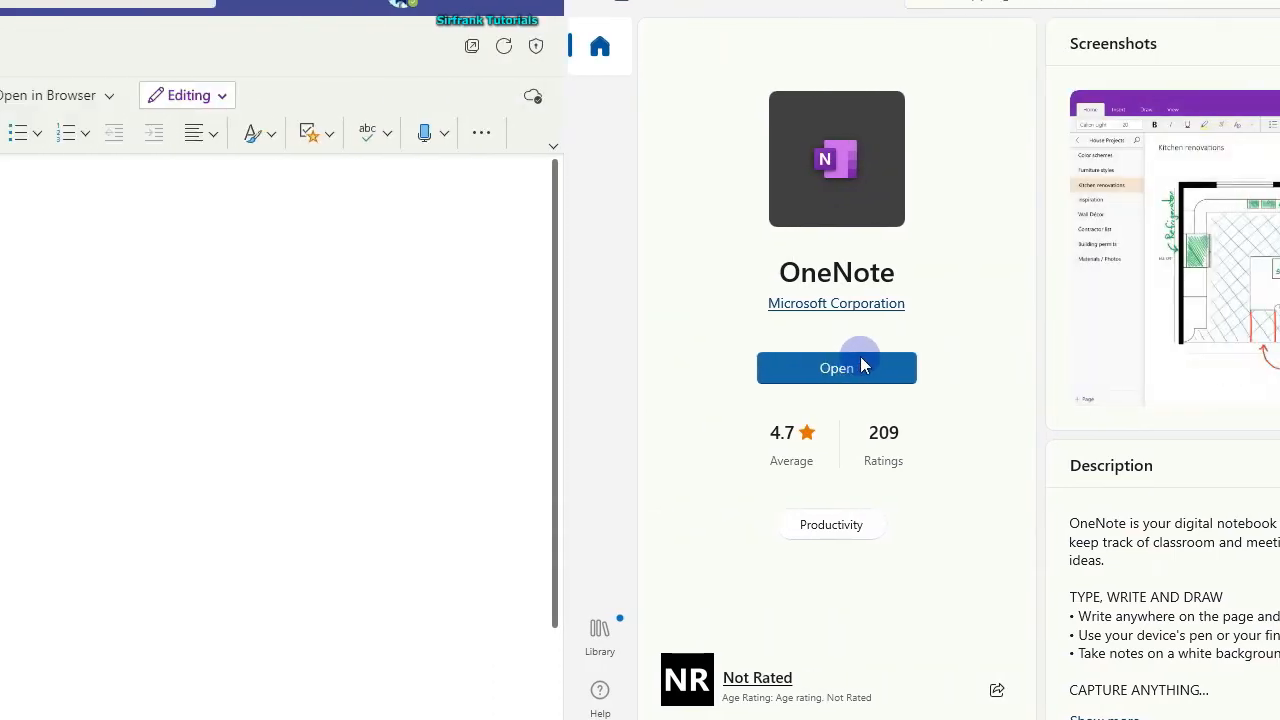
pyautogui.click(862, 366)
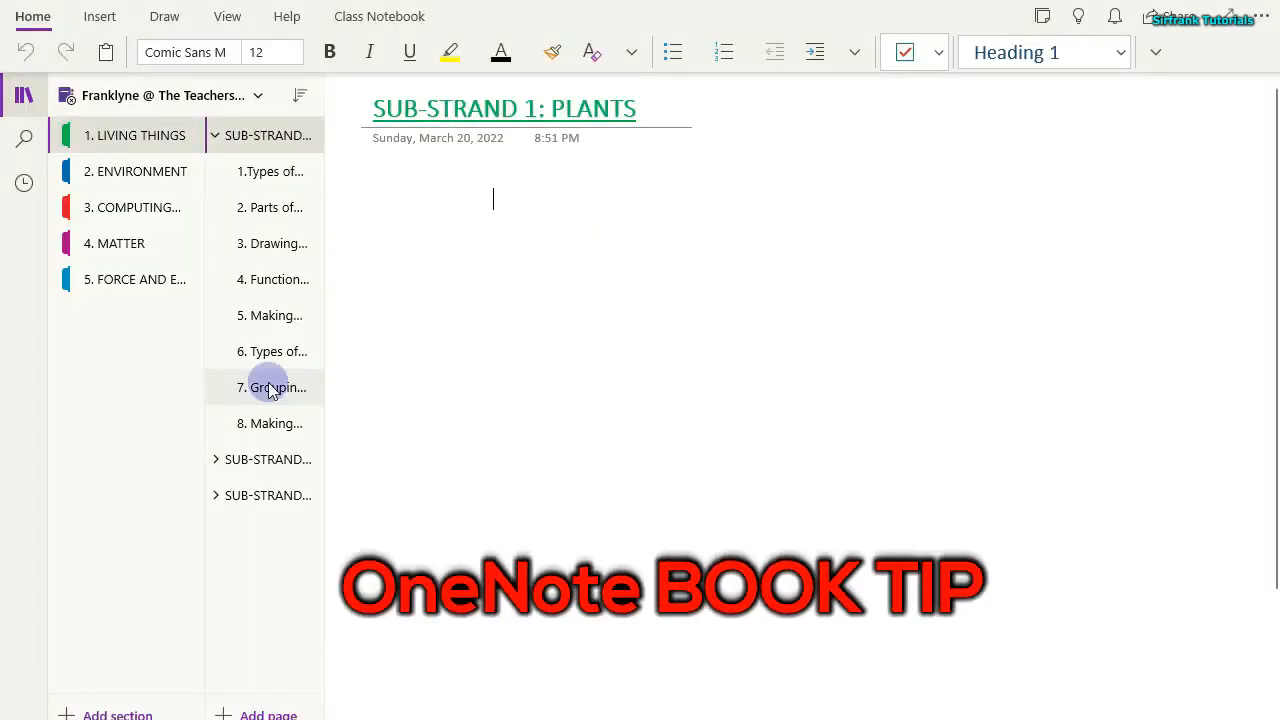
# Create a new notebook named SCIENCE AND TECHNOLOGY under the preselected account and open it from the notebook list.
pyautogui.click(300, 95)
pyautogui.click(255, 96)
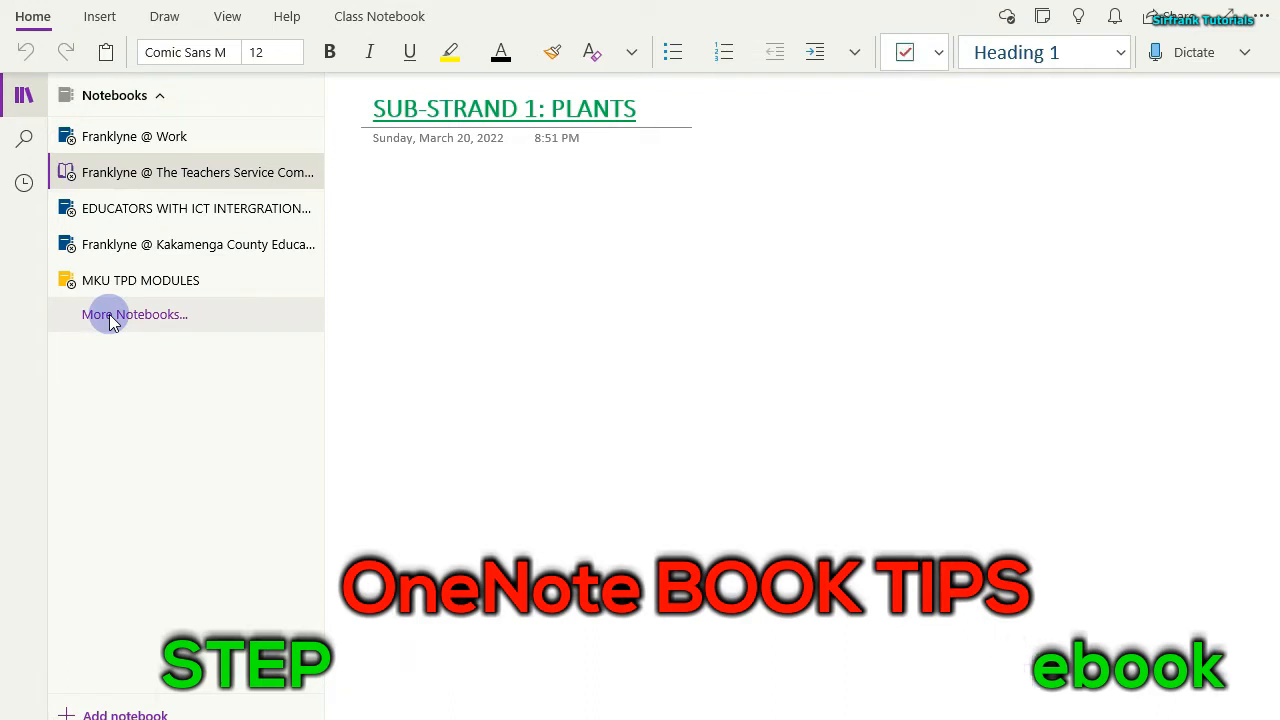
pyautogui.click(95, 712)
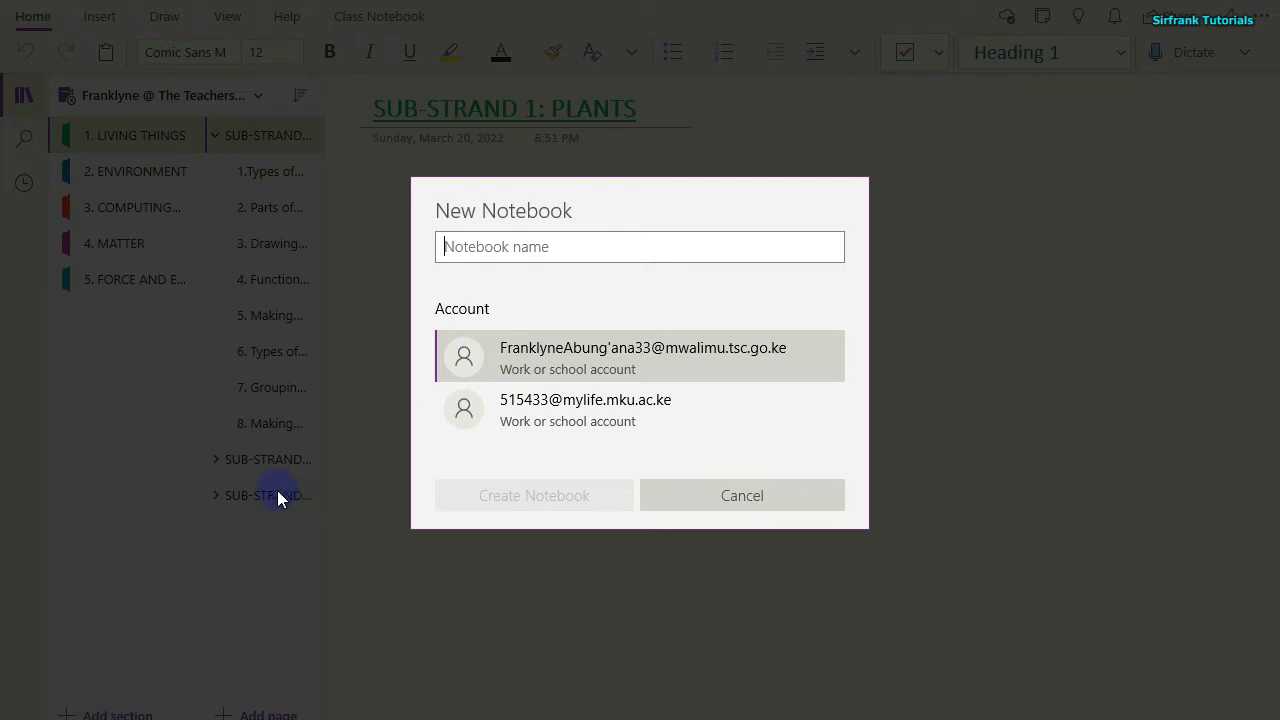
pyautogui.write('s')
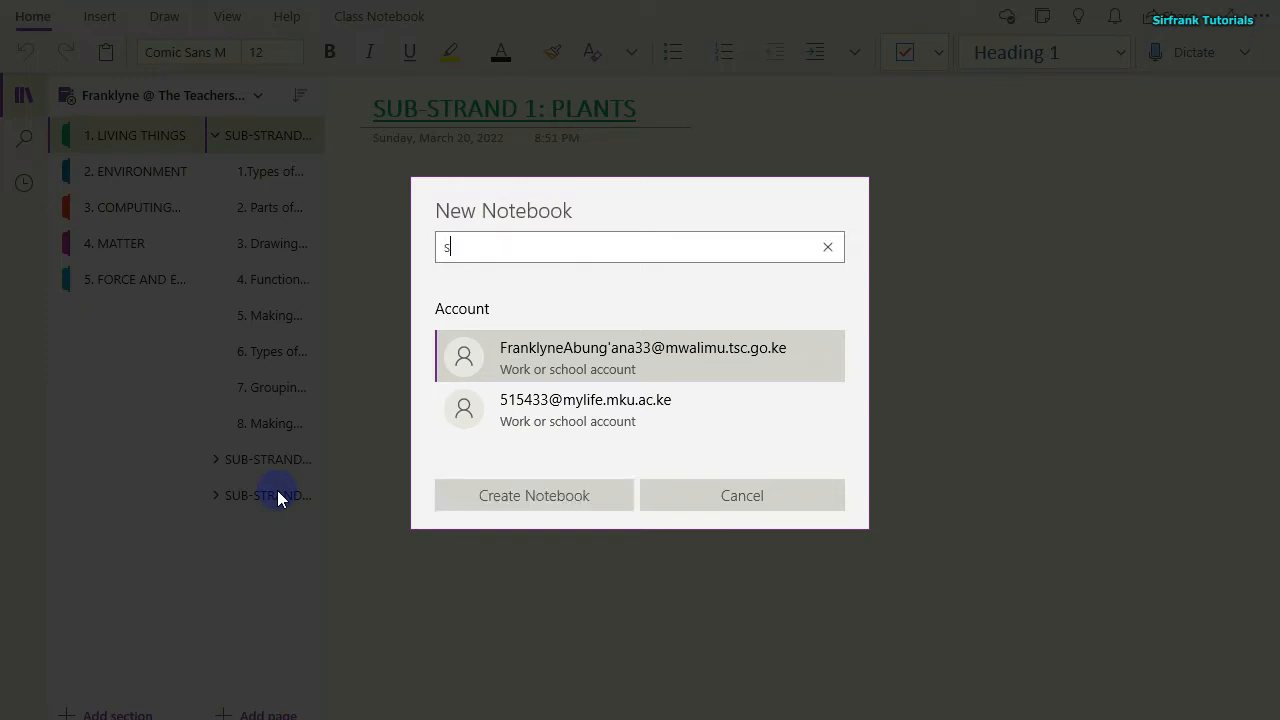
pyautogui.press('BackSpace')
pyautogui.write('SC')
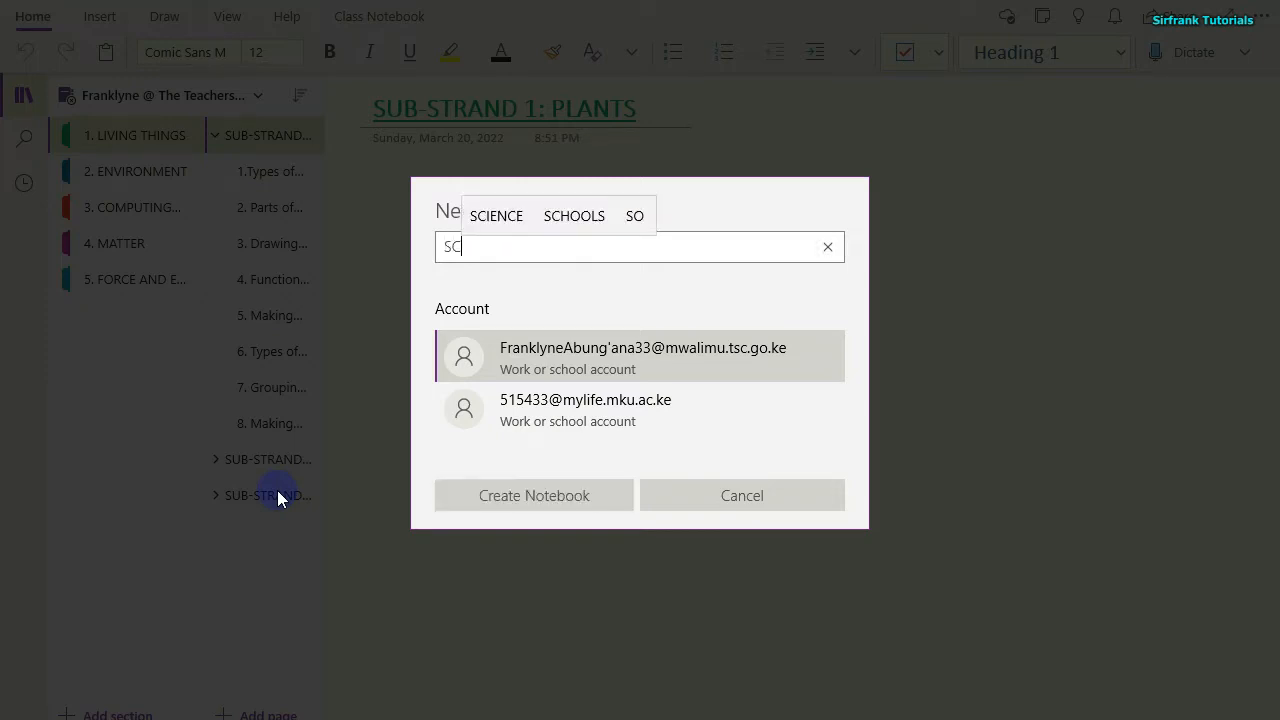
pyautogui.write('IENC')
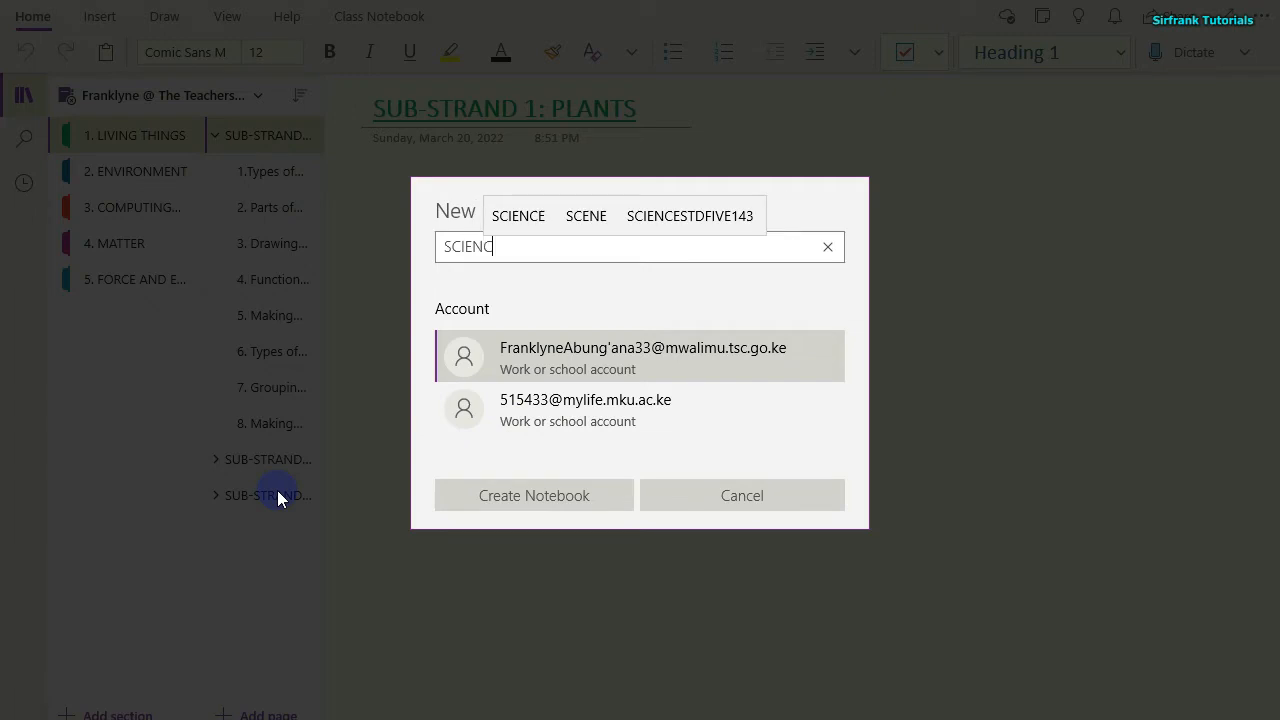
pyautogui.write('E AND ECHNOLOGY')
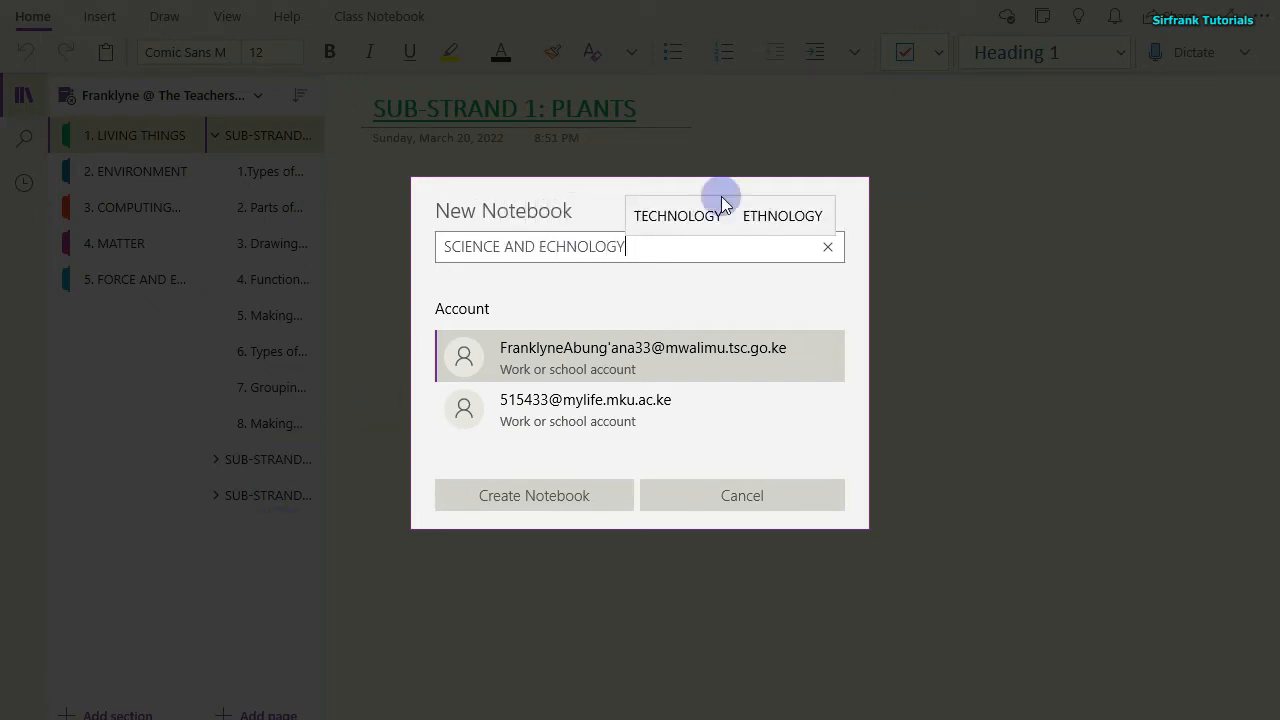
pyautogui.click(685, 215)
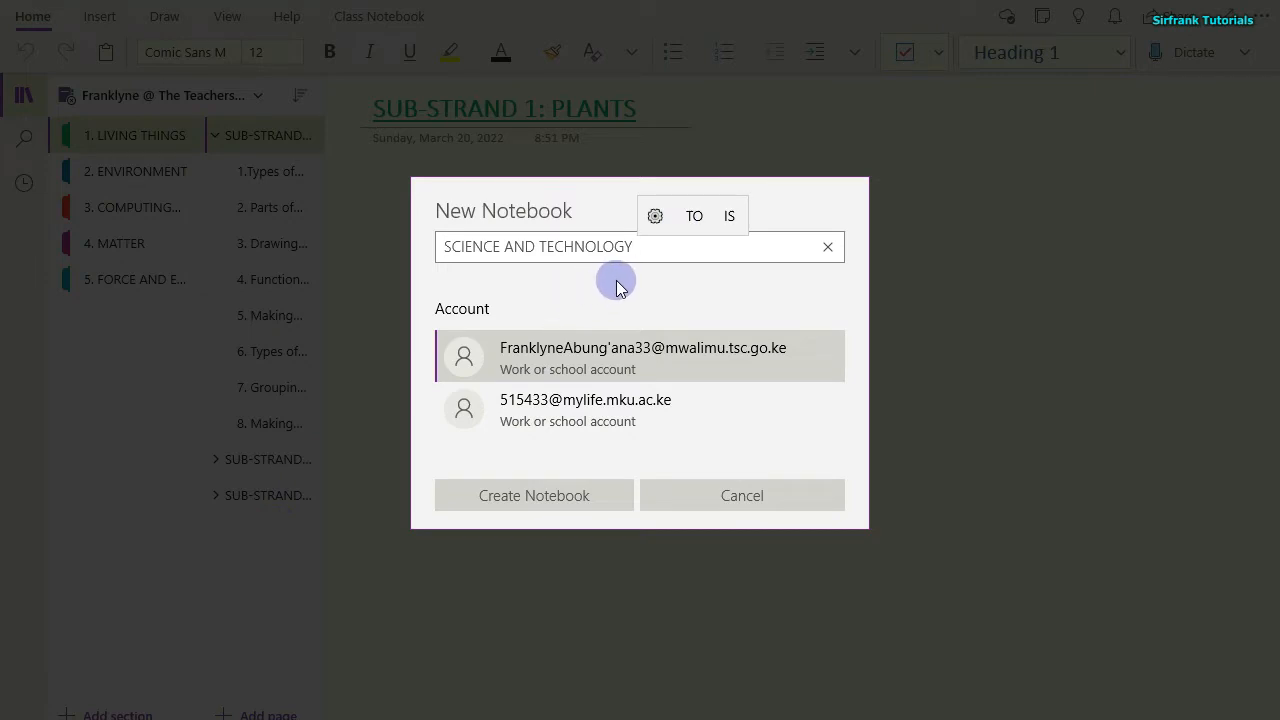
pyautogui.press('BackSpace')
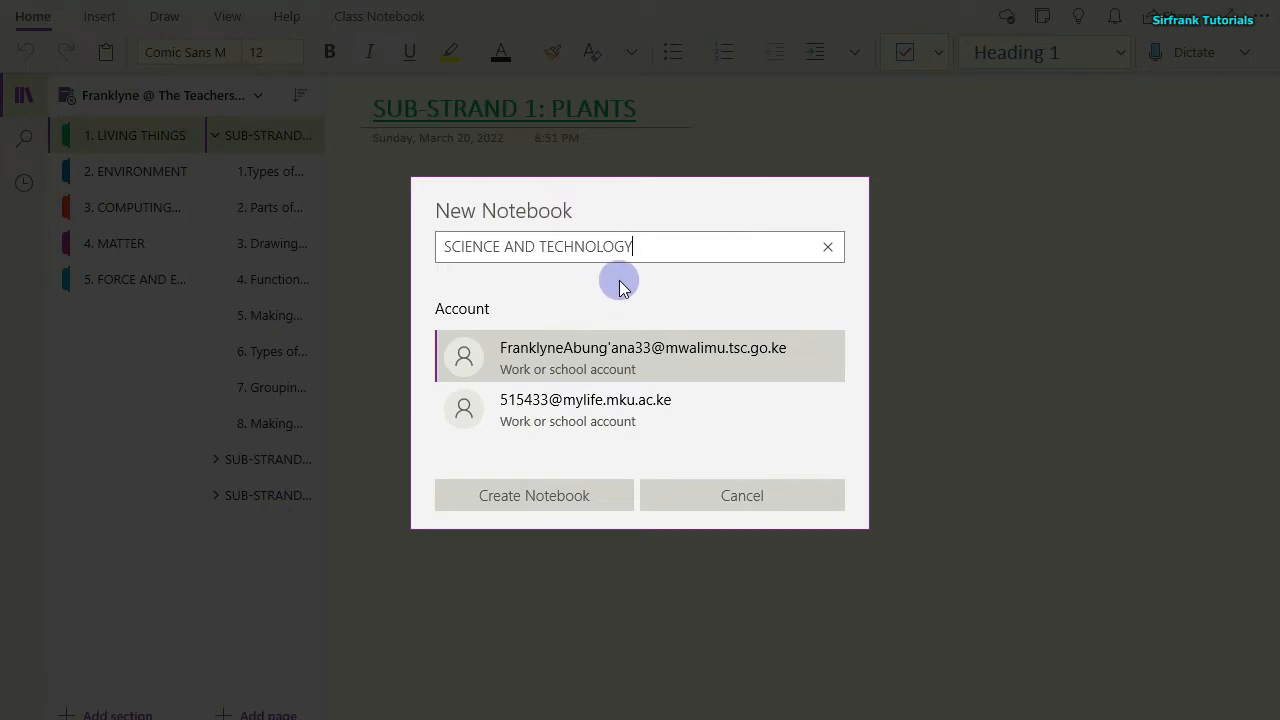
pyautogui.click(494, 247)
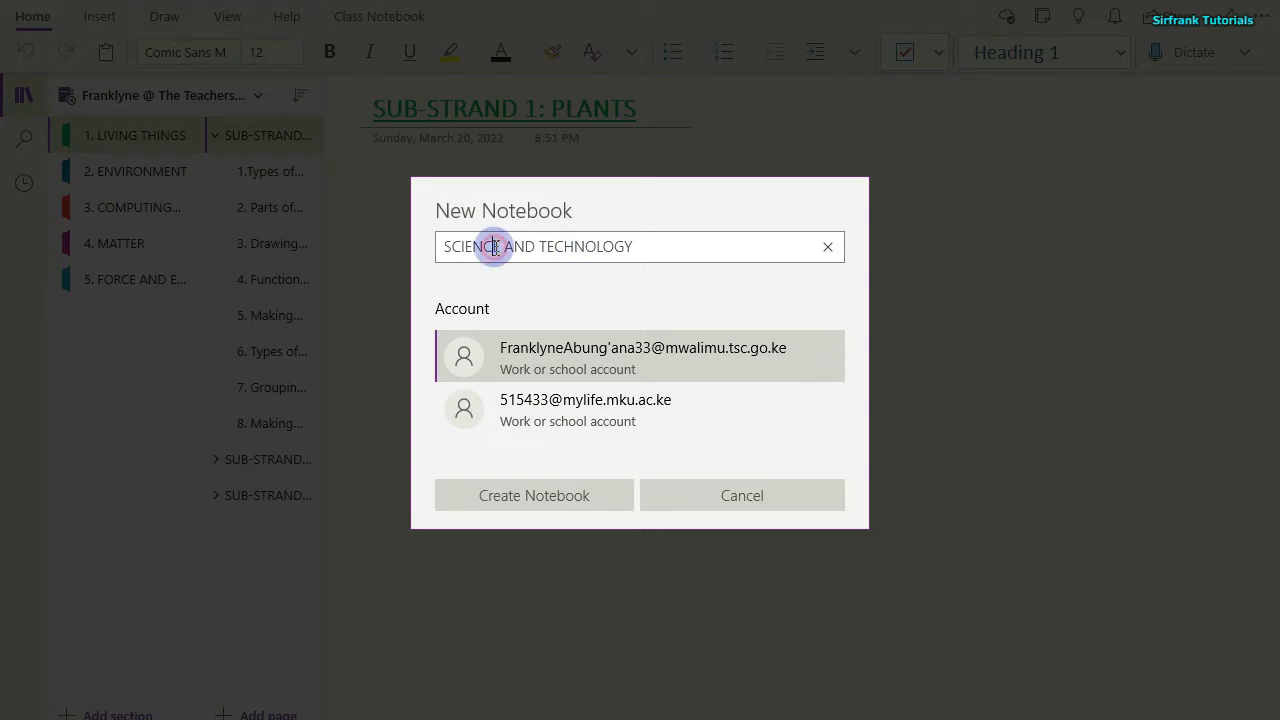
pyautogui.click(553, 492)
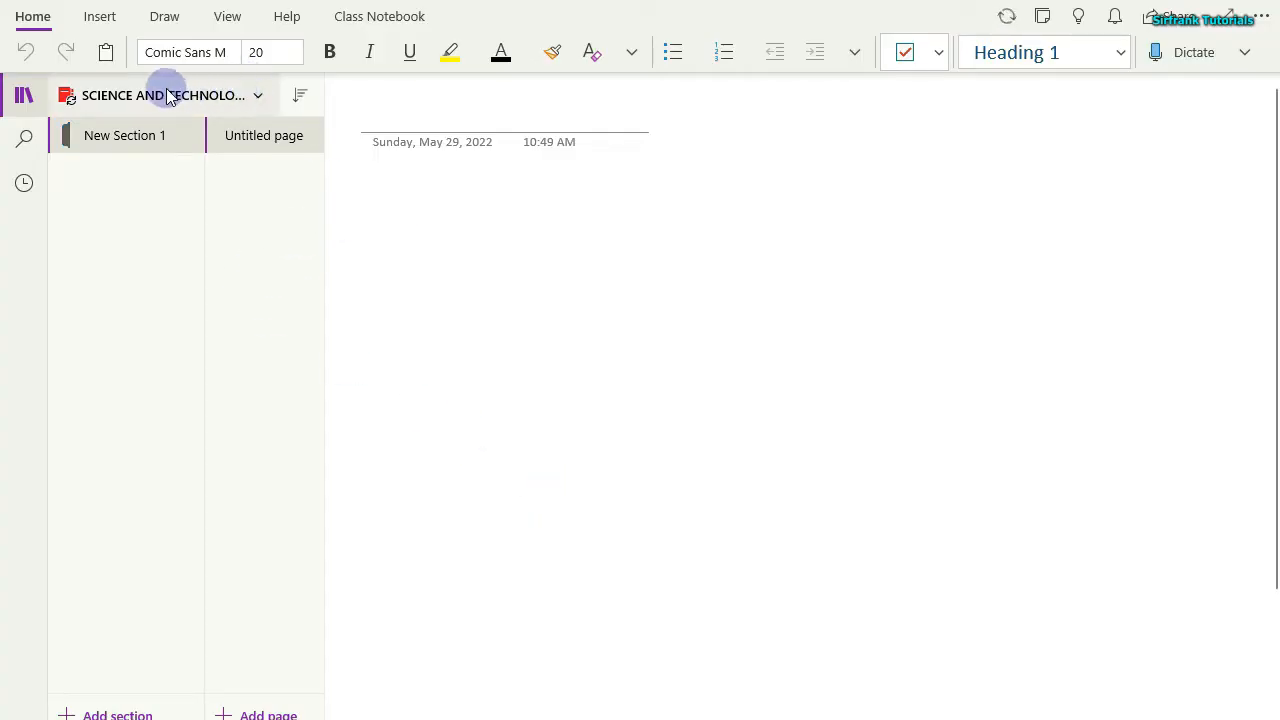
pyautogui.click(258, 95)
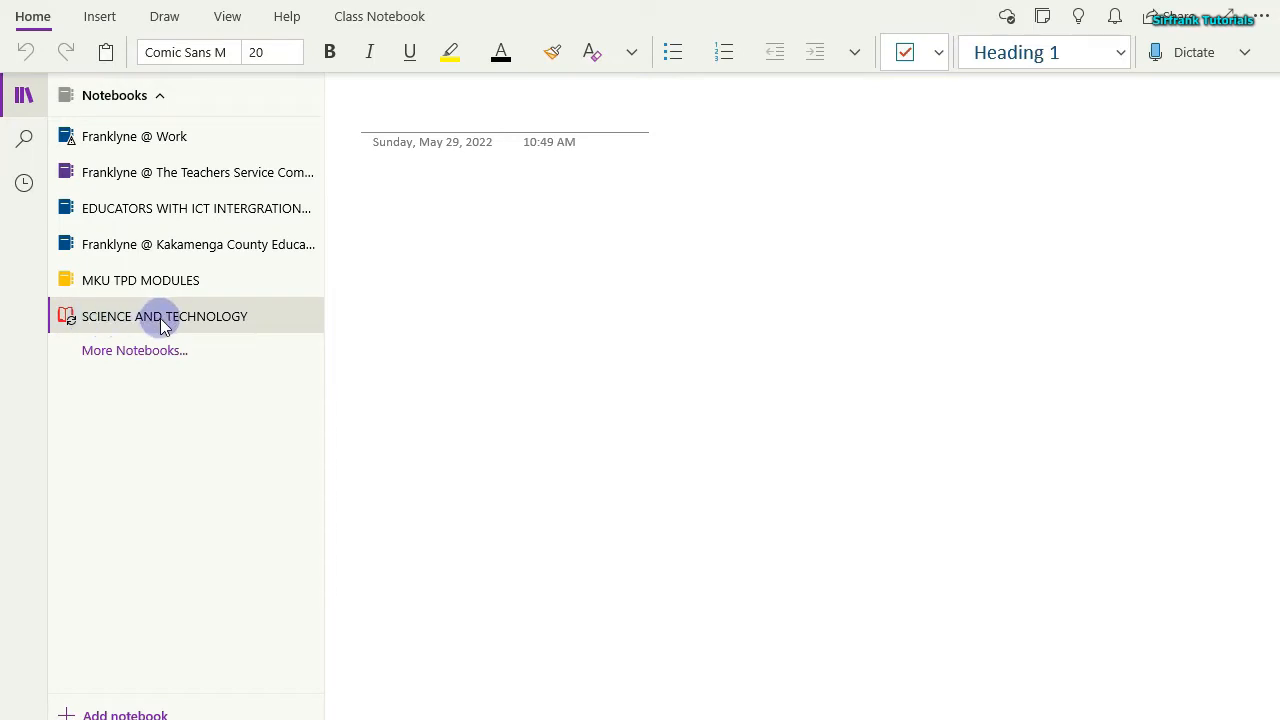
pyautogui.click(188, 318)
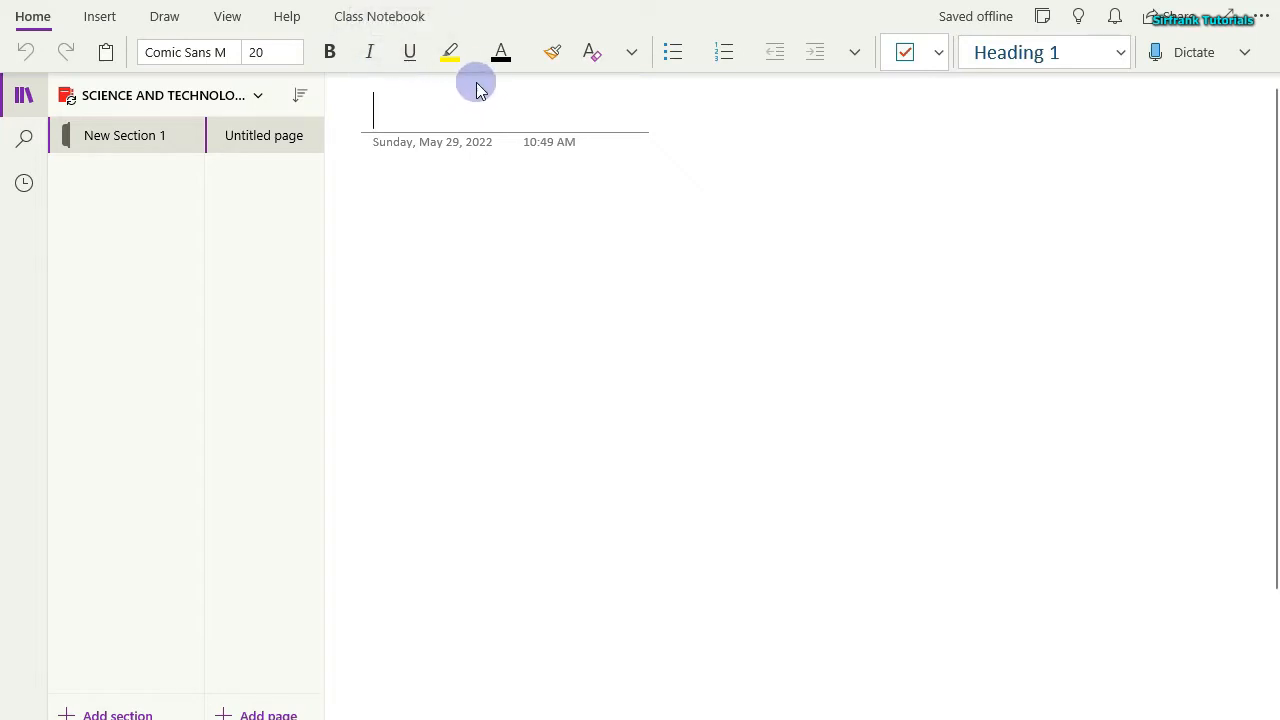
# Examine the font colour, bullet, numbering and paragraph alignment options, as well as the available insert commands, leaving the page title empty.
pyautogui.click(526, 56)
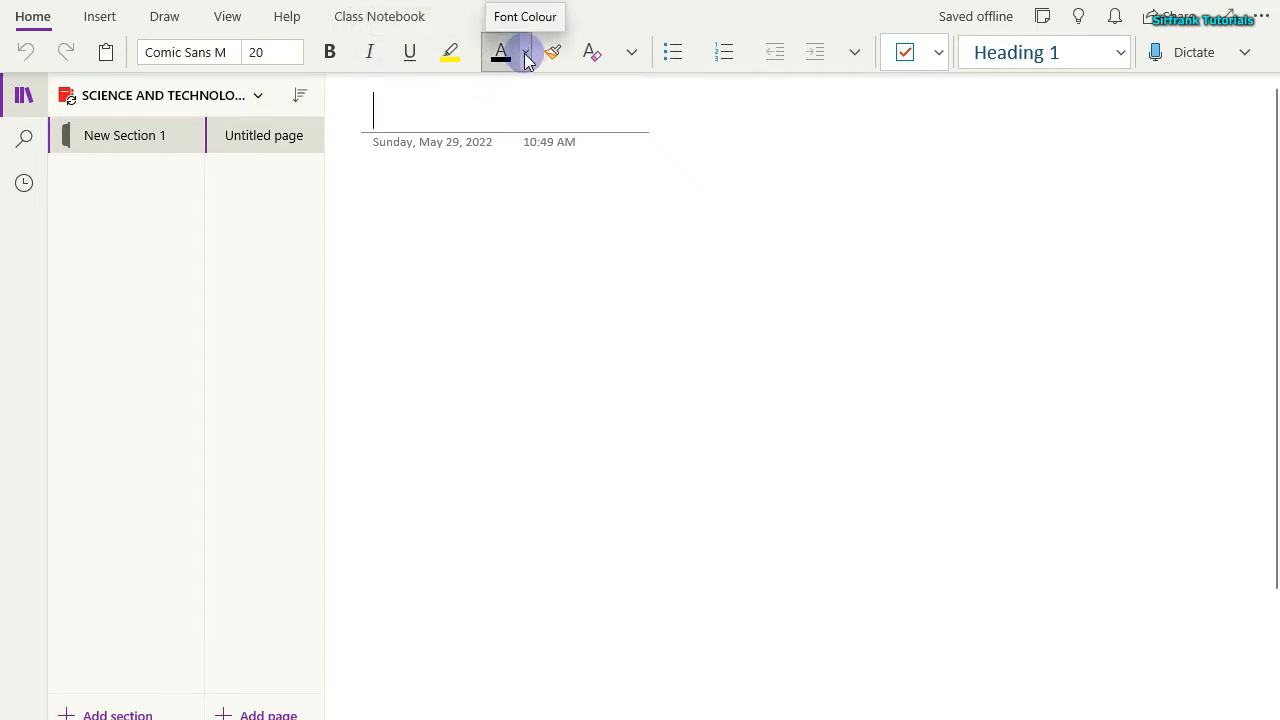
pyautogui.click(526, 56)
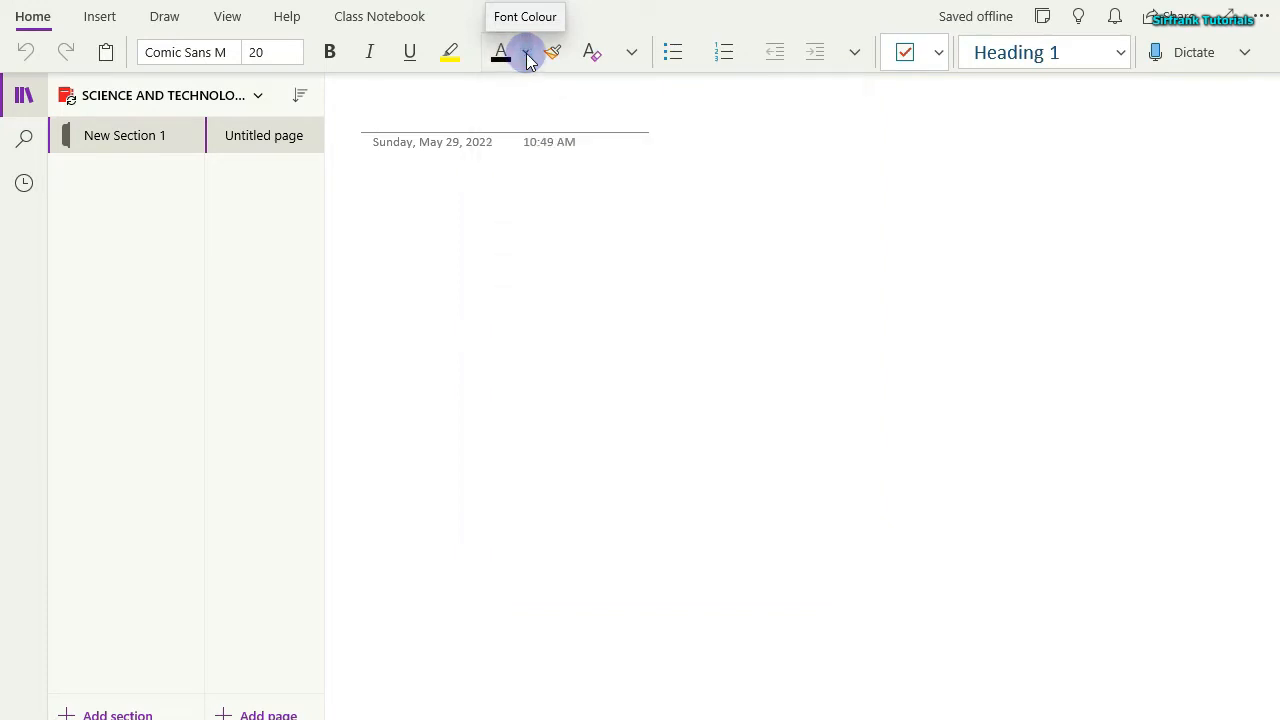
pyautogui.click(690, 56)
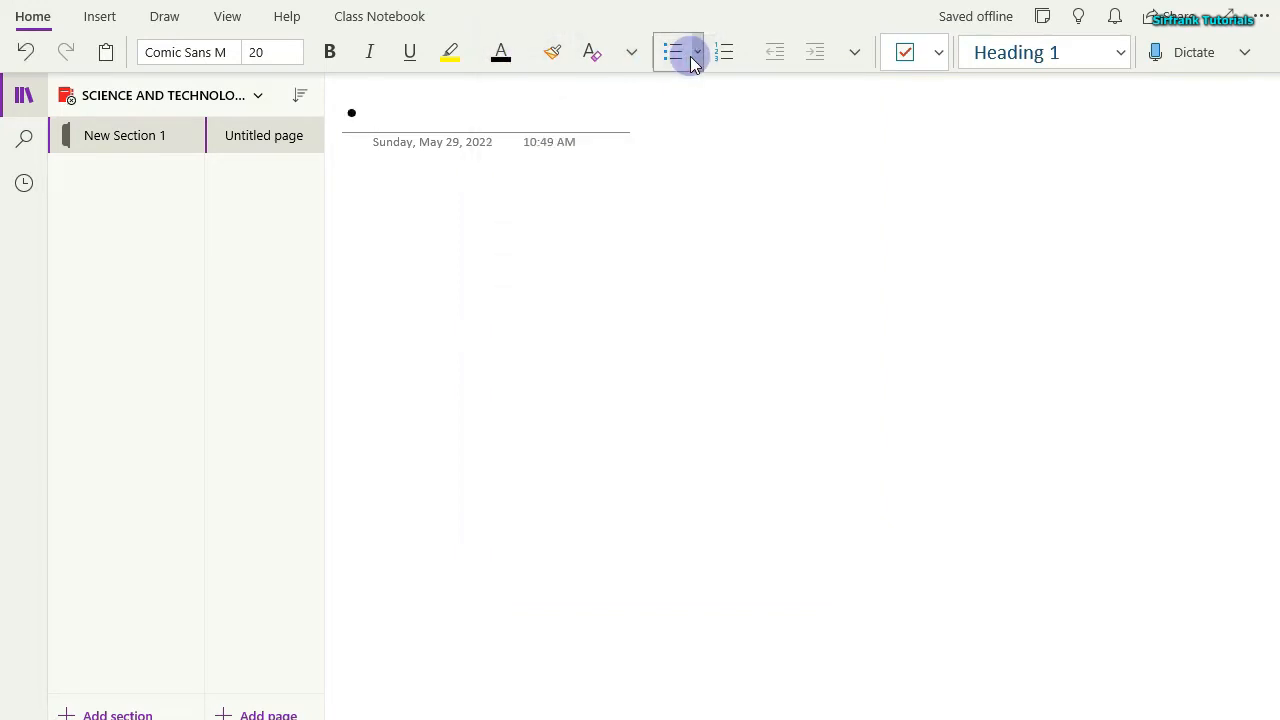
pyautogui.click(697, 58)
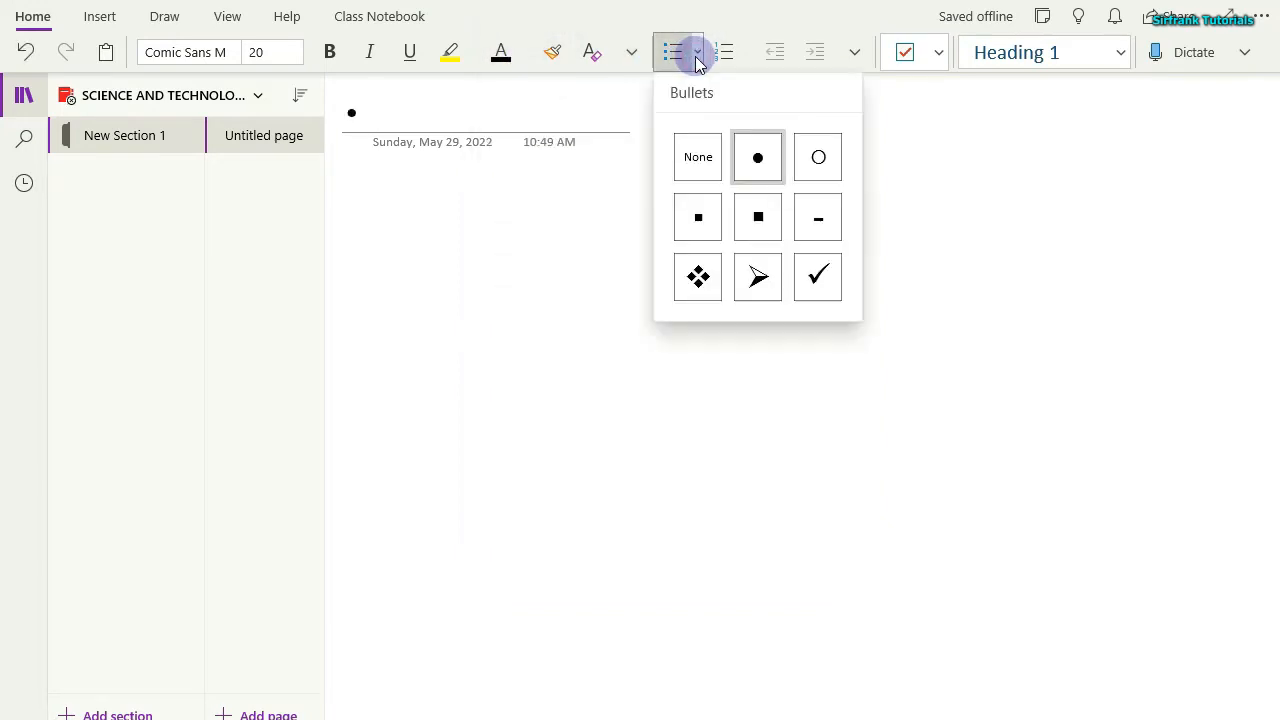
pyautogui.click(749, 55)
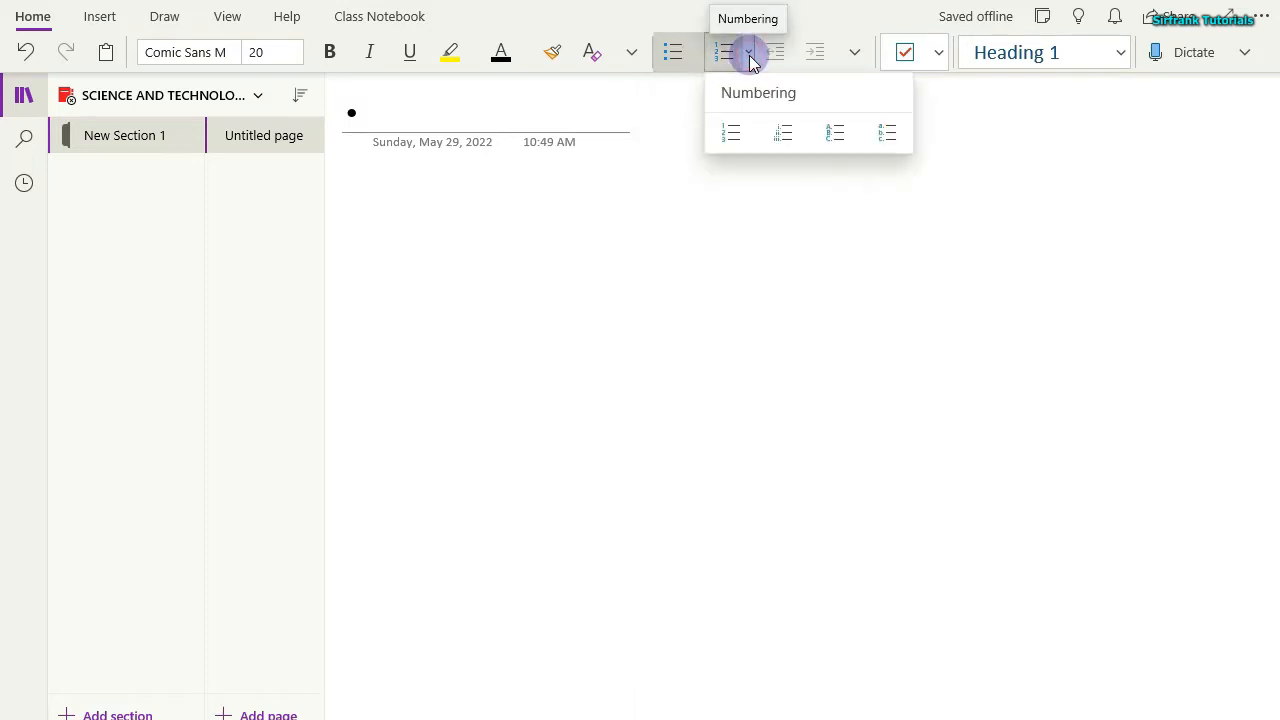
pyautogui.click(854, 56)
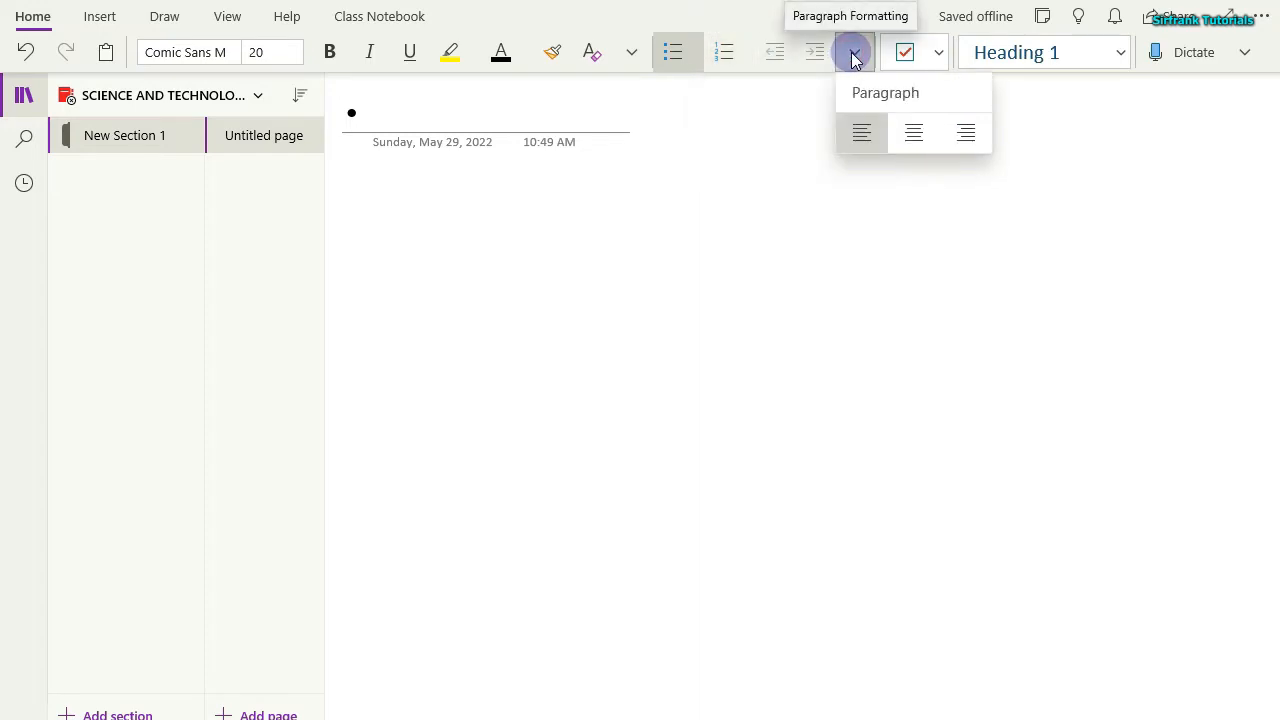
pyautogui.click(676, 157)
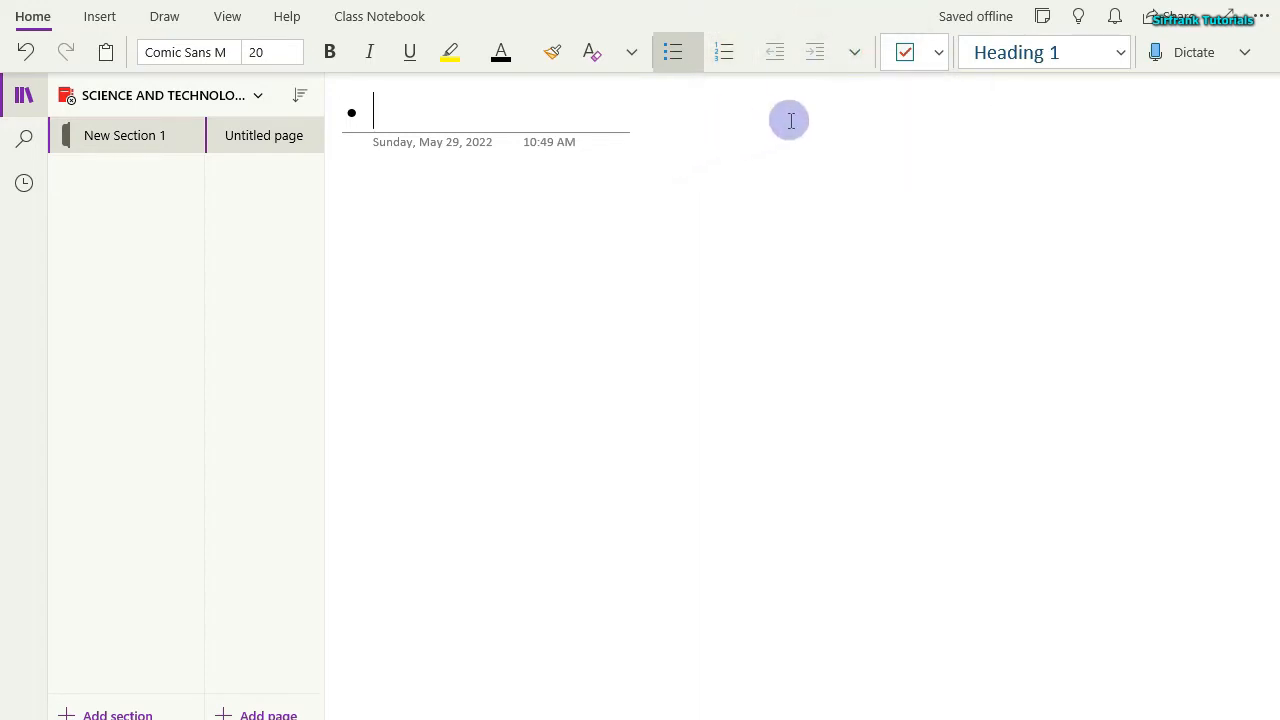
pyautogui.press('BackSpace')
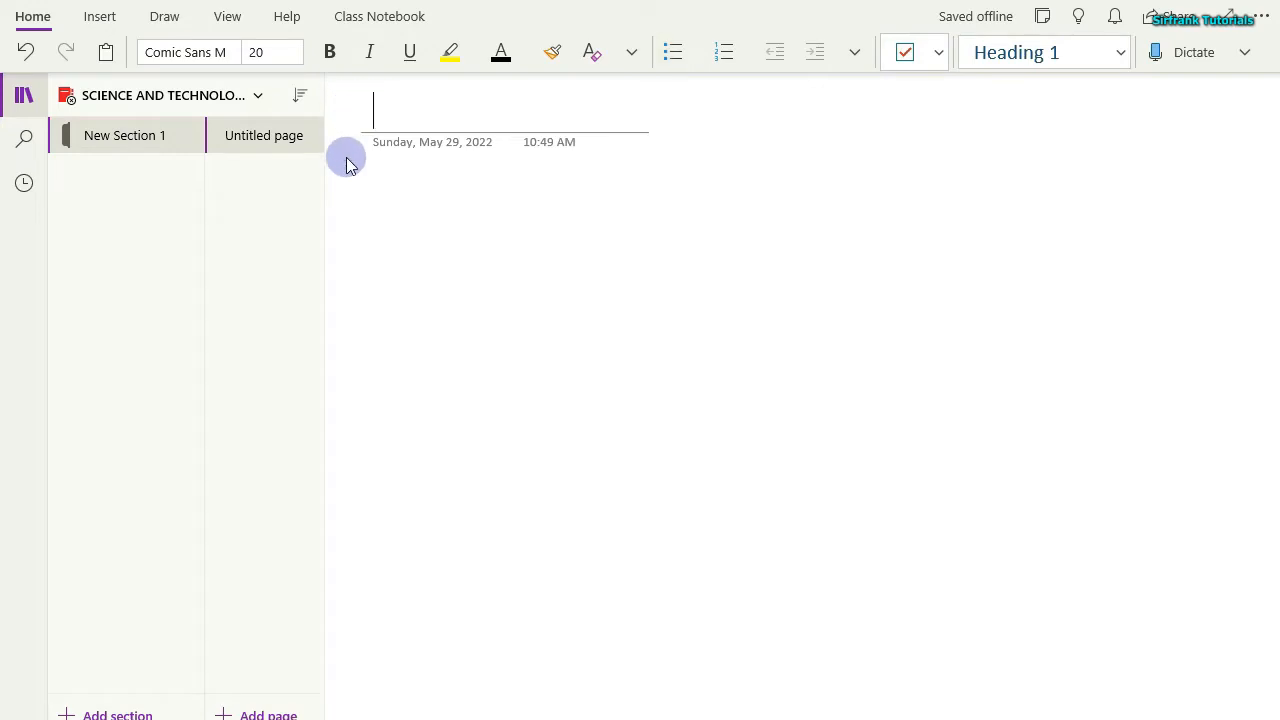
pyautogui.click(102, 18)
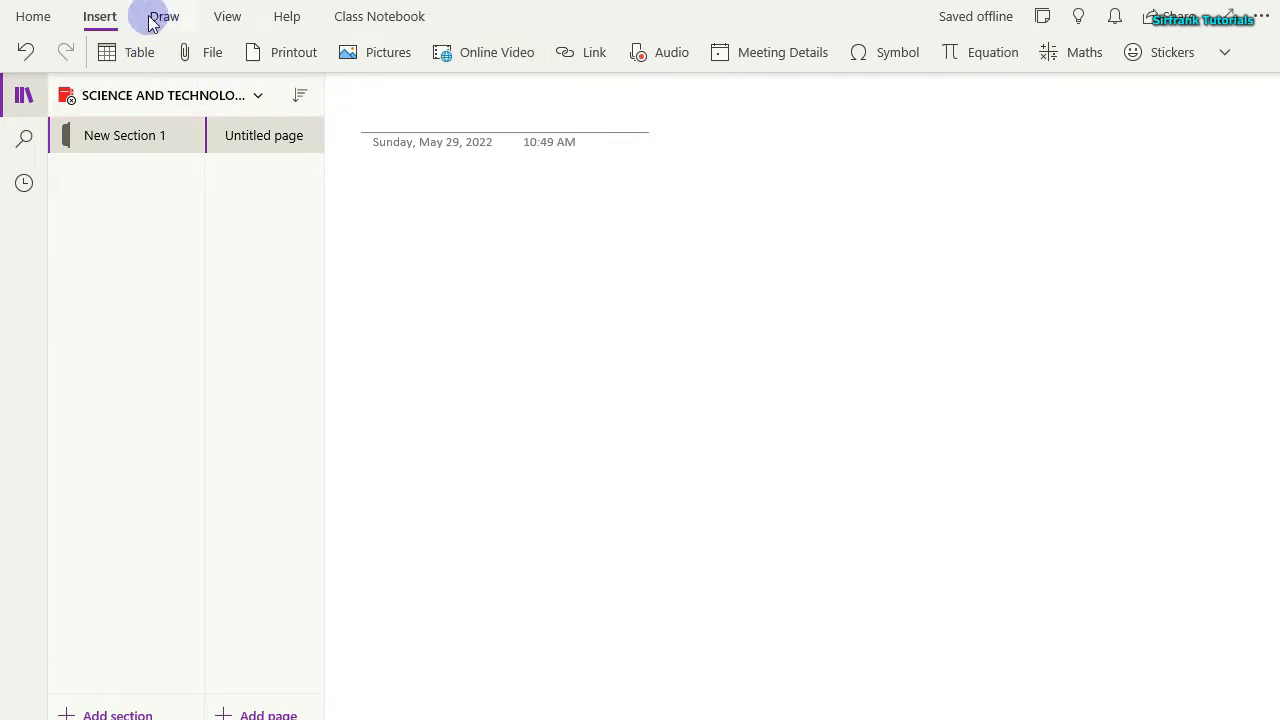
pyautogui.click(50, 12)
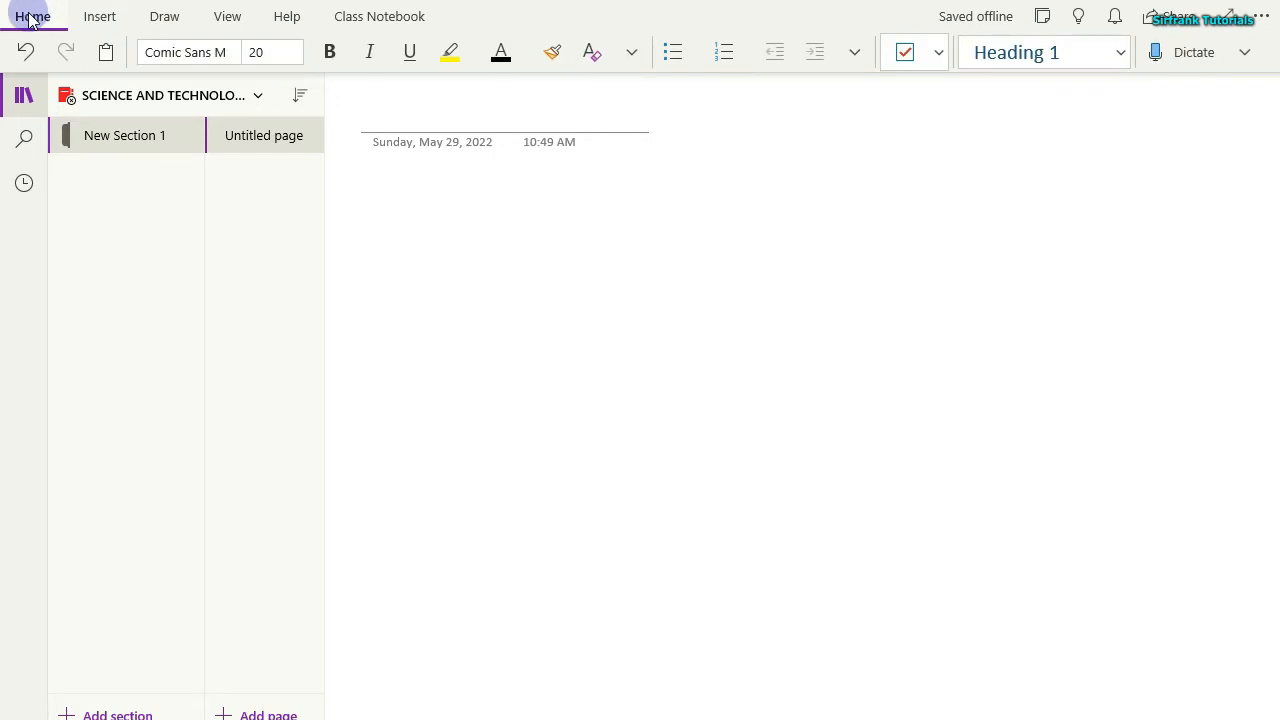
# Rename the notebook's first section as LIVING THINGS.
pyautogui.rightClick(118, 144)
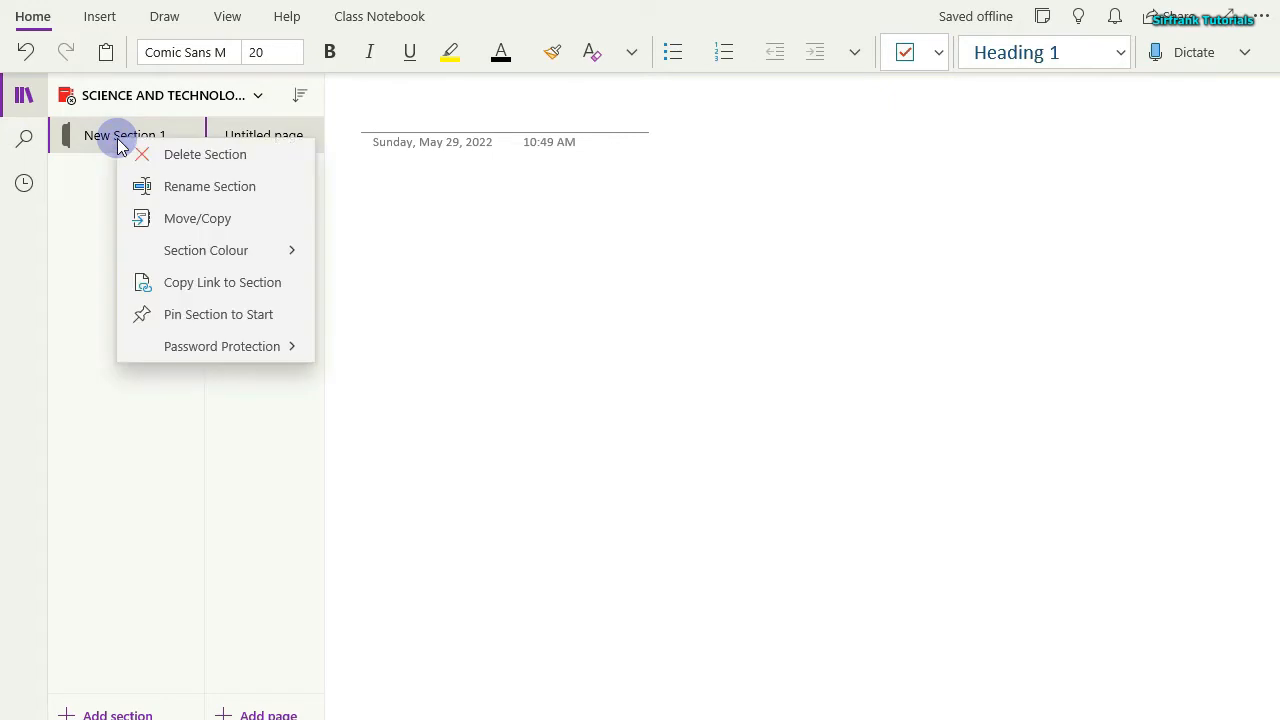
pyautogui.click(200, 188)
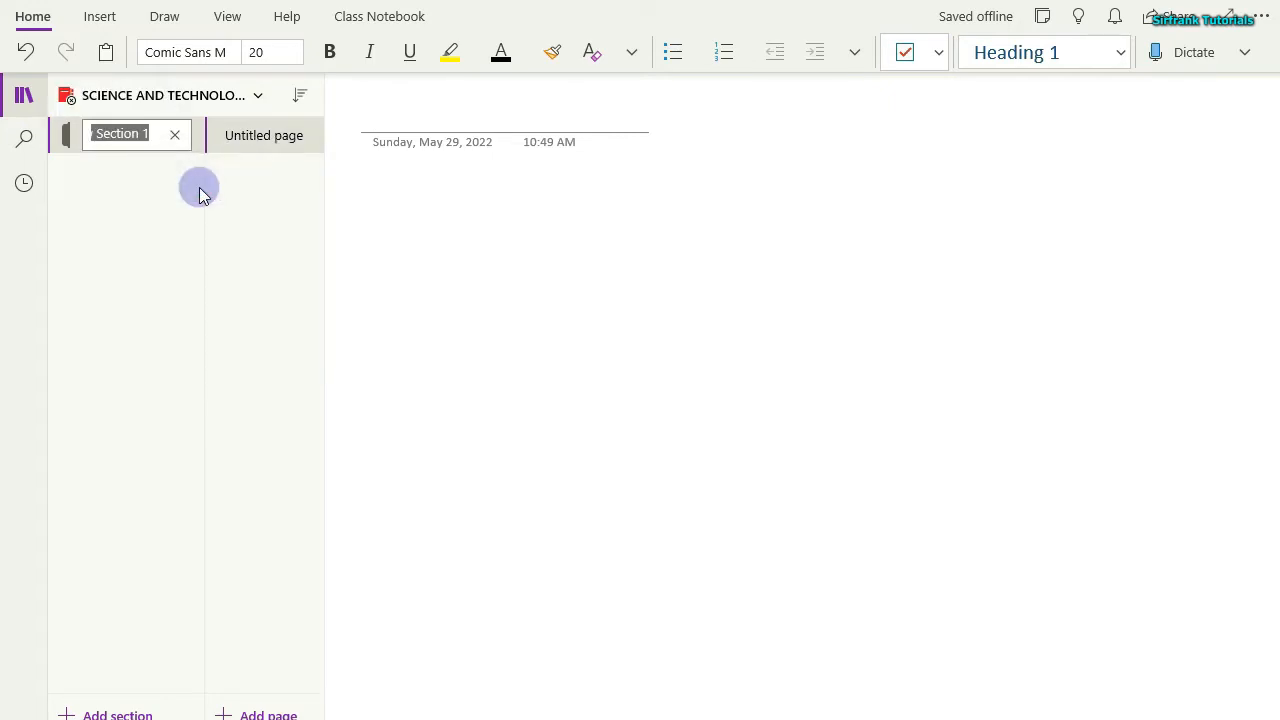
pyautogui.press('BackSpace')
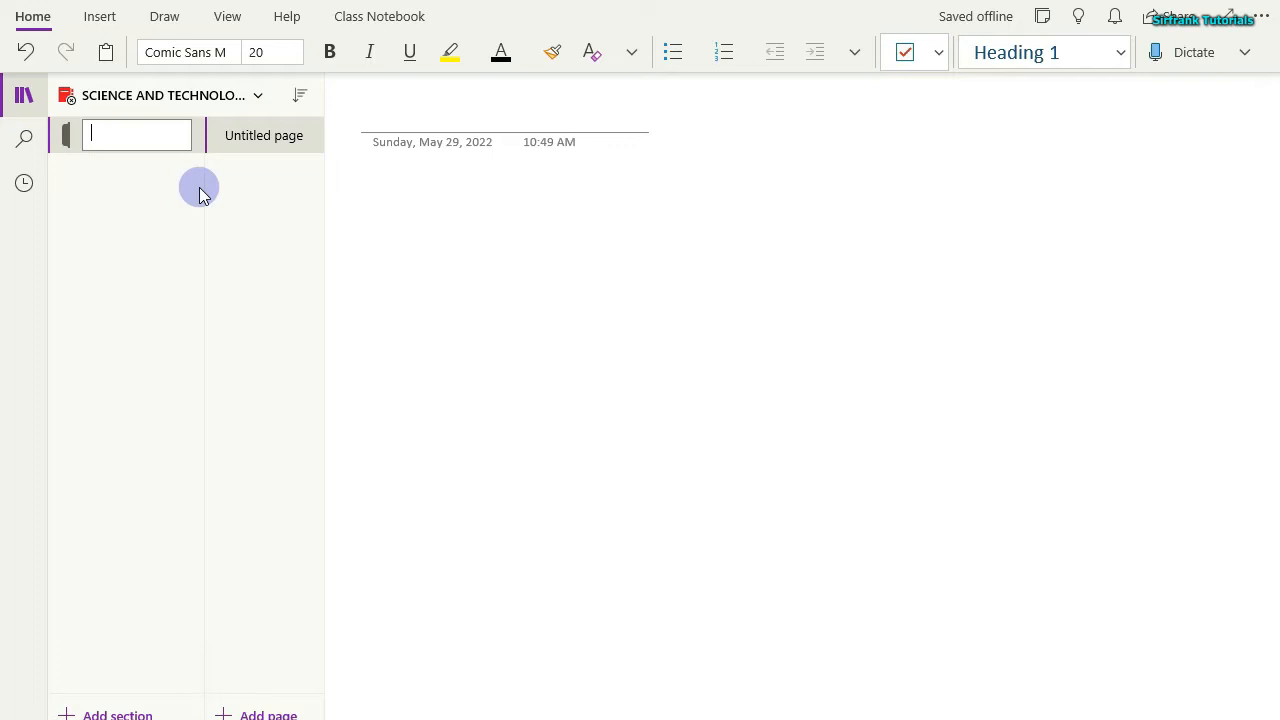
pyautogui.write('l')
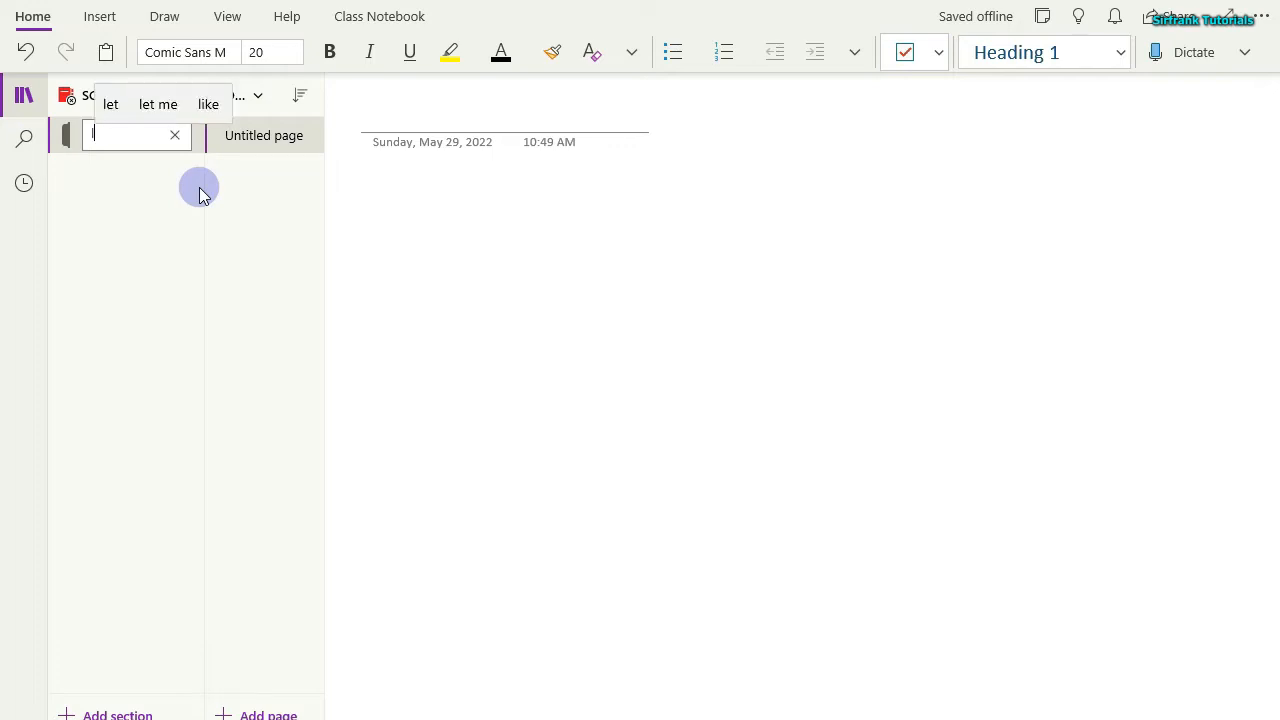
pyautogui.press('BackSpace')
pyautogui.write('LI')
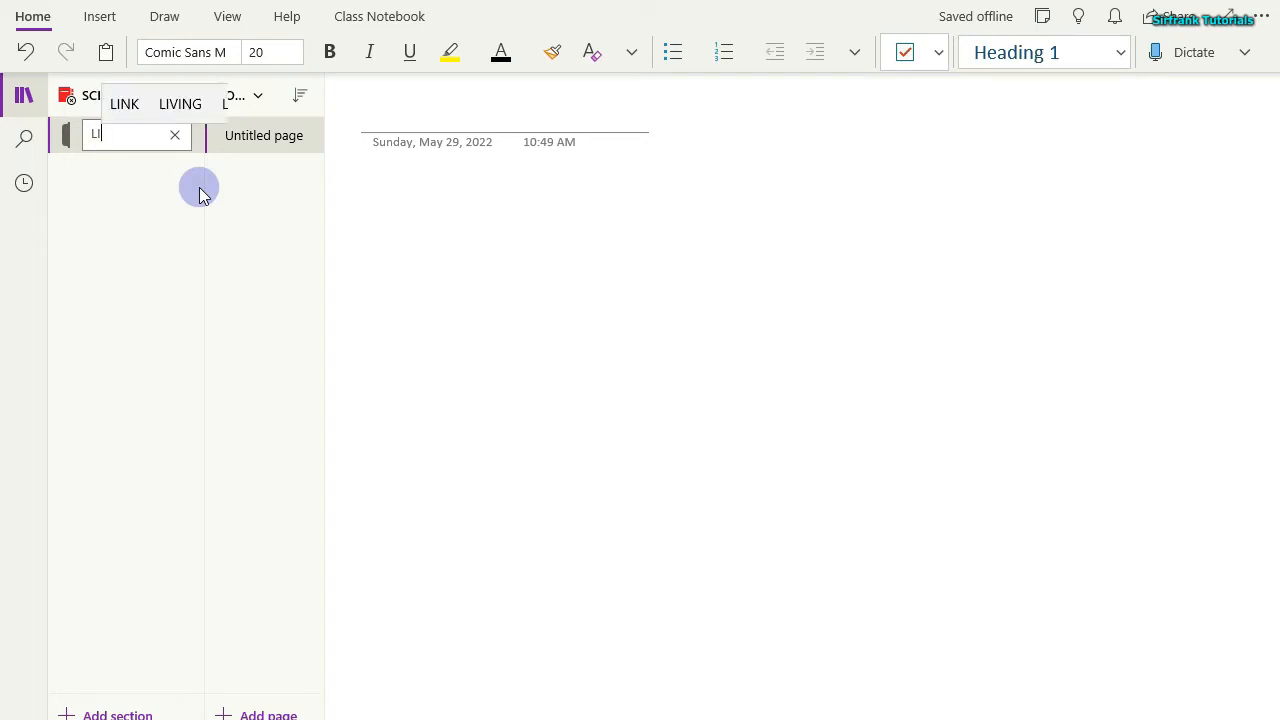
pyautogui.write('VING')
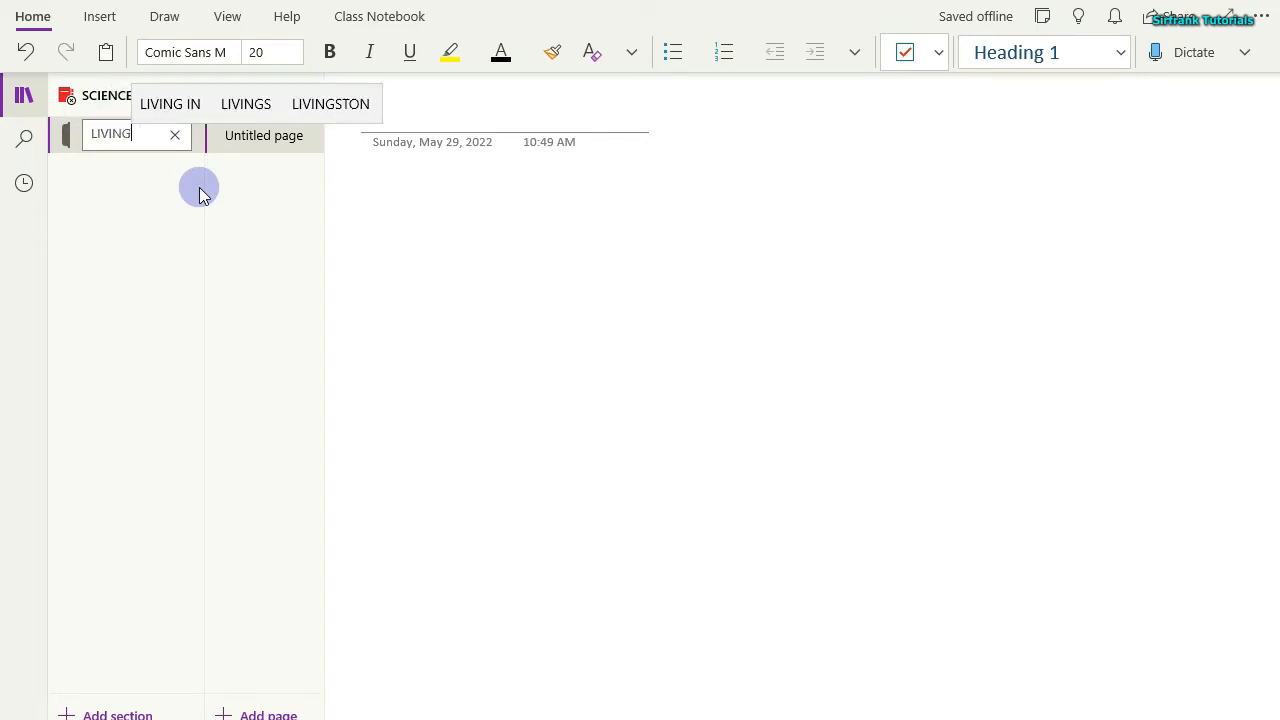
pyautogui.write(' THING')
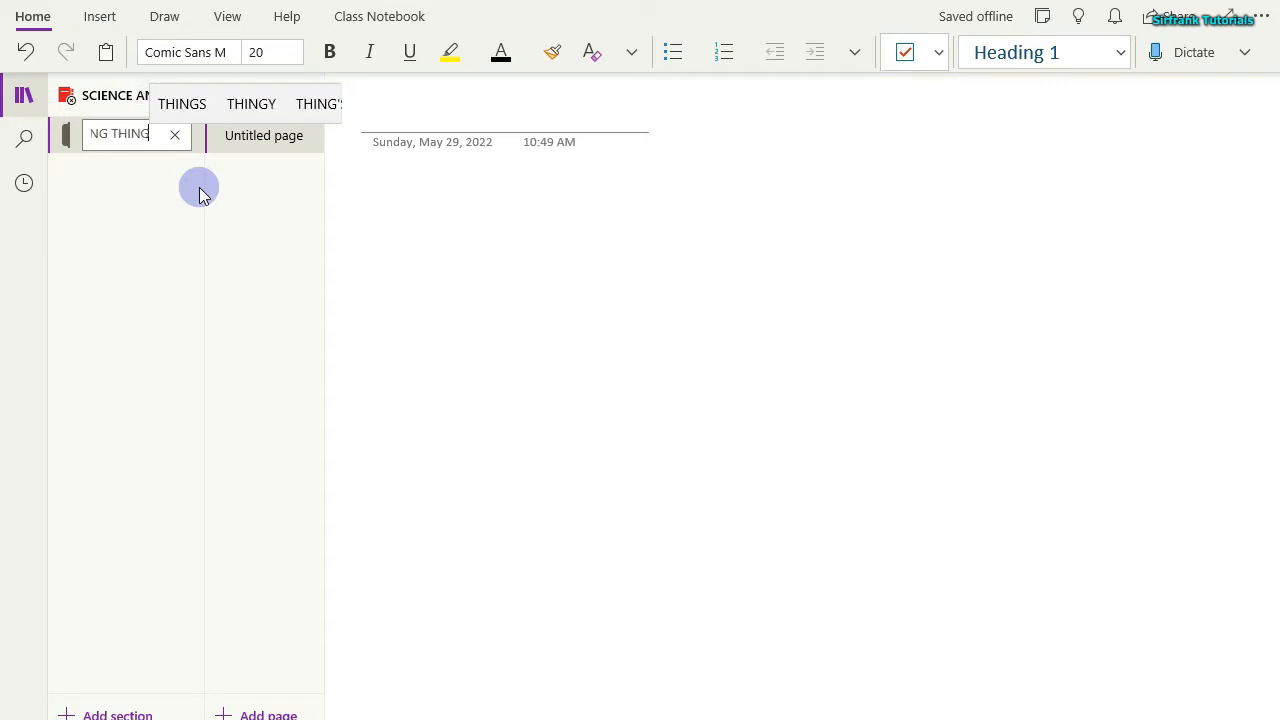
pyautogui.write('S')
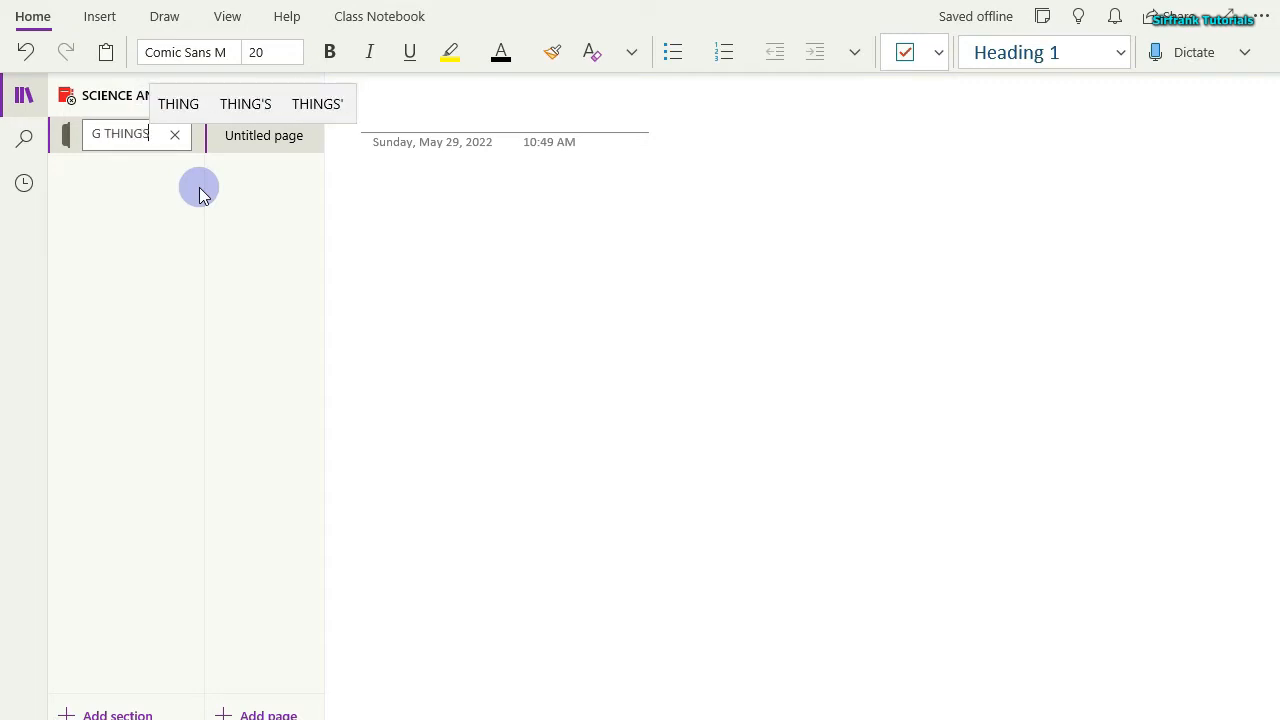
pyautogui.click(133, 197)
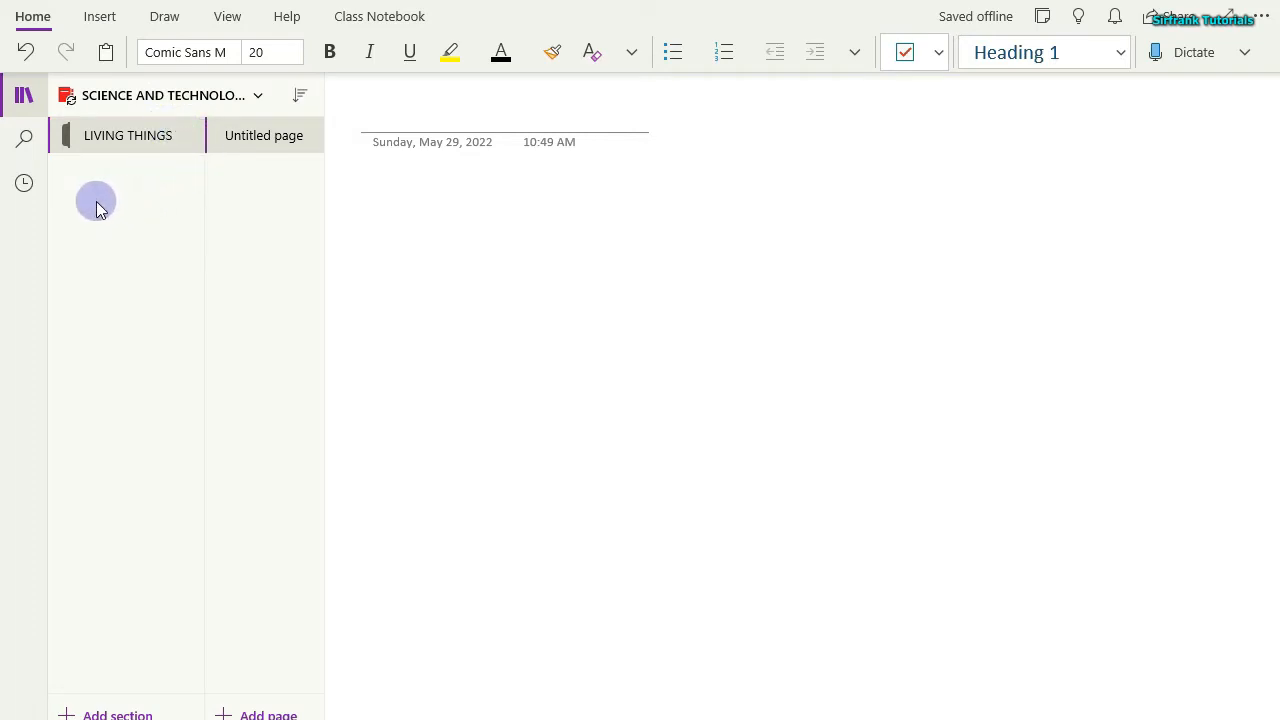
# Add a new section named "2. ENVIRONMENT" to the SCIENCE AND TECHNOLOGY notebook.
pyautogui.click(66, 712)
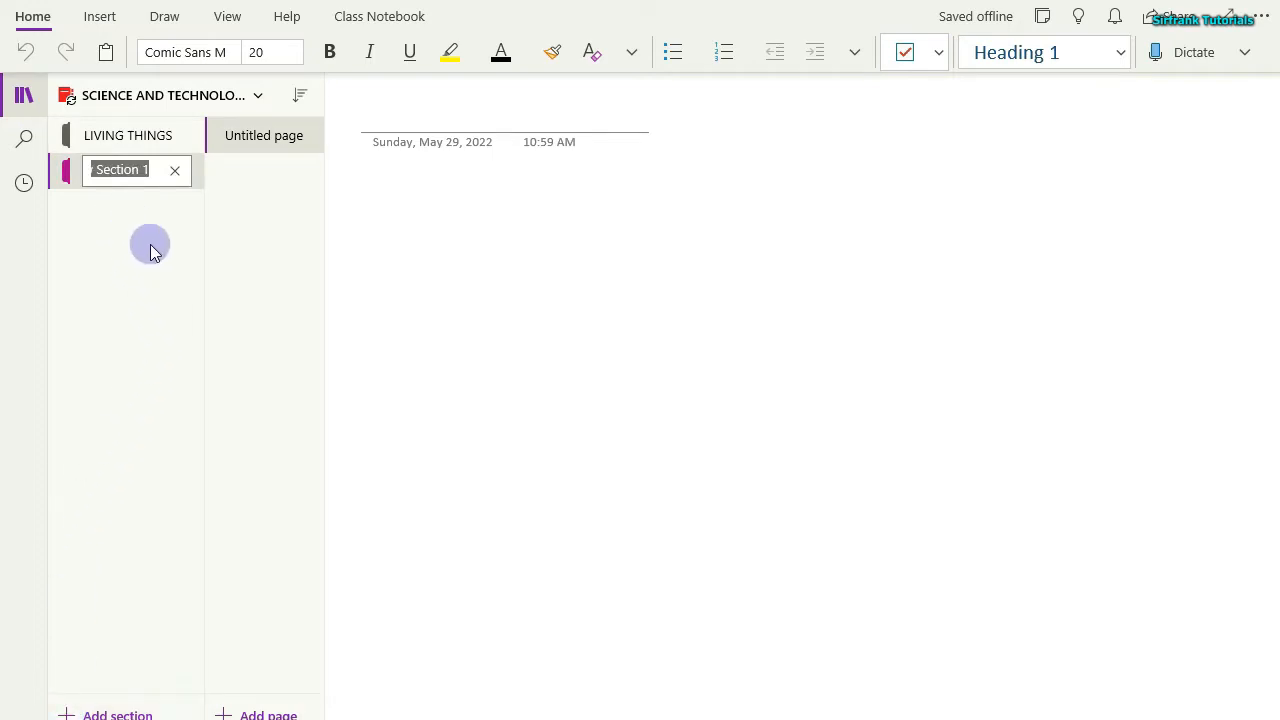
pyautogui.press('BackSpace')
pyautogui.write('2')
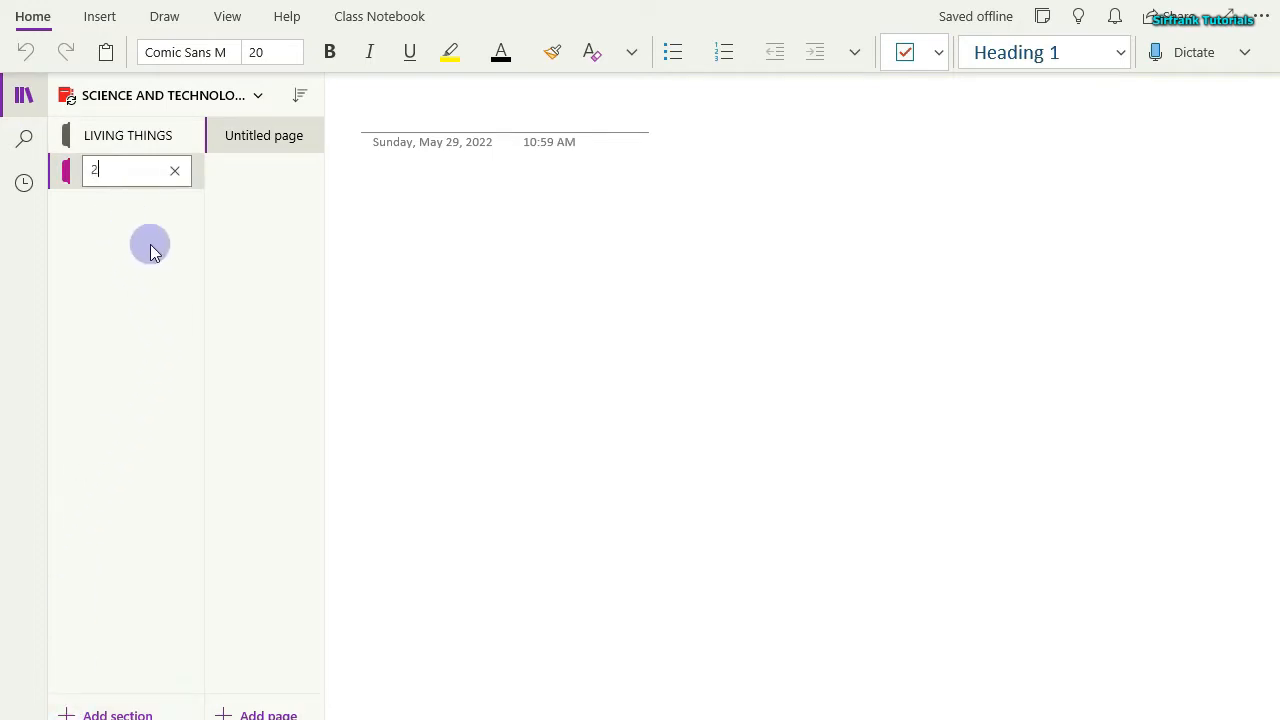
pyautogui.write('.')
pyautogui.write('ENV')
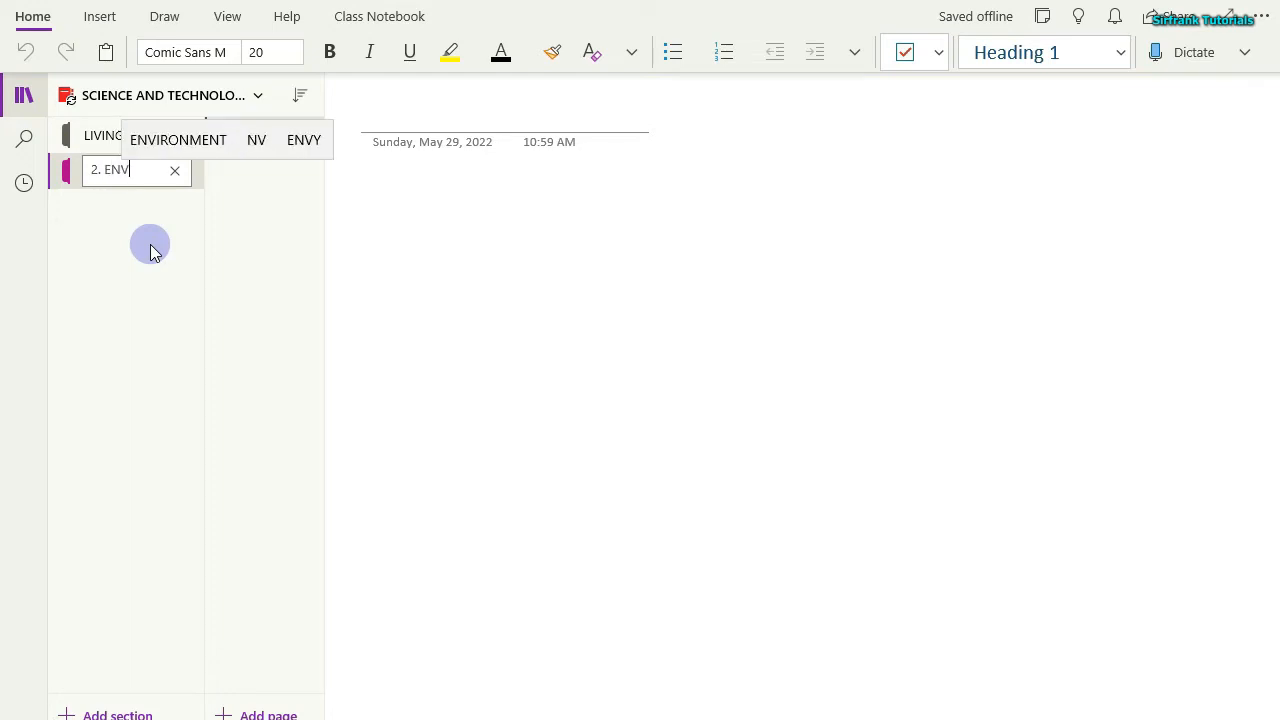
pyautogui.write('IRONMENT')
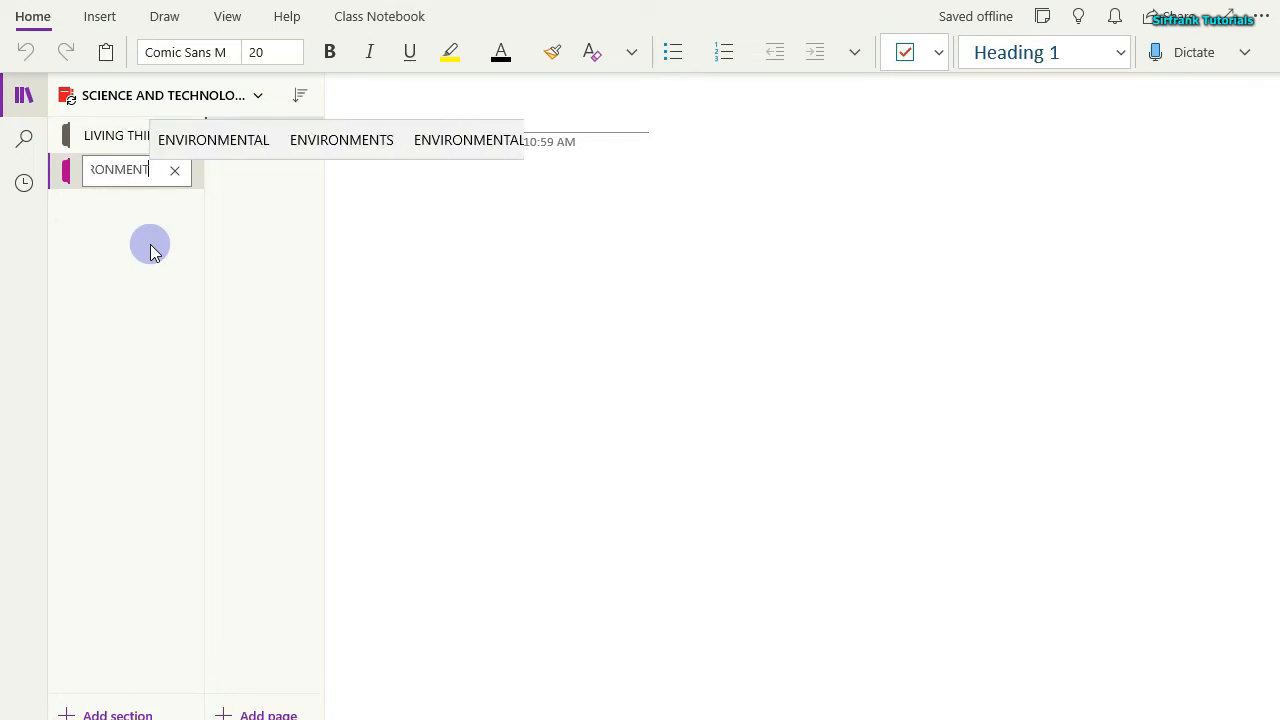
pyautogui.press('Return')
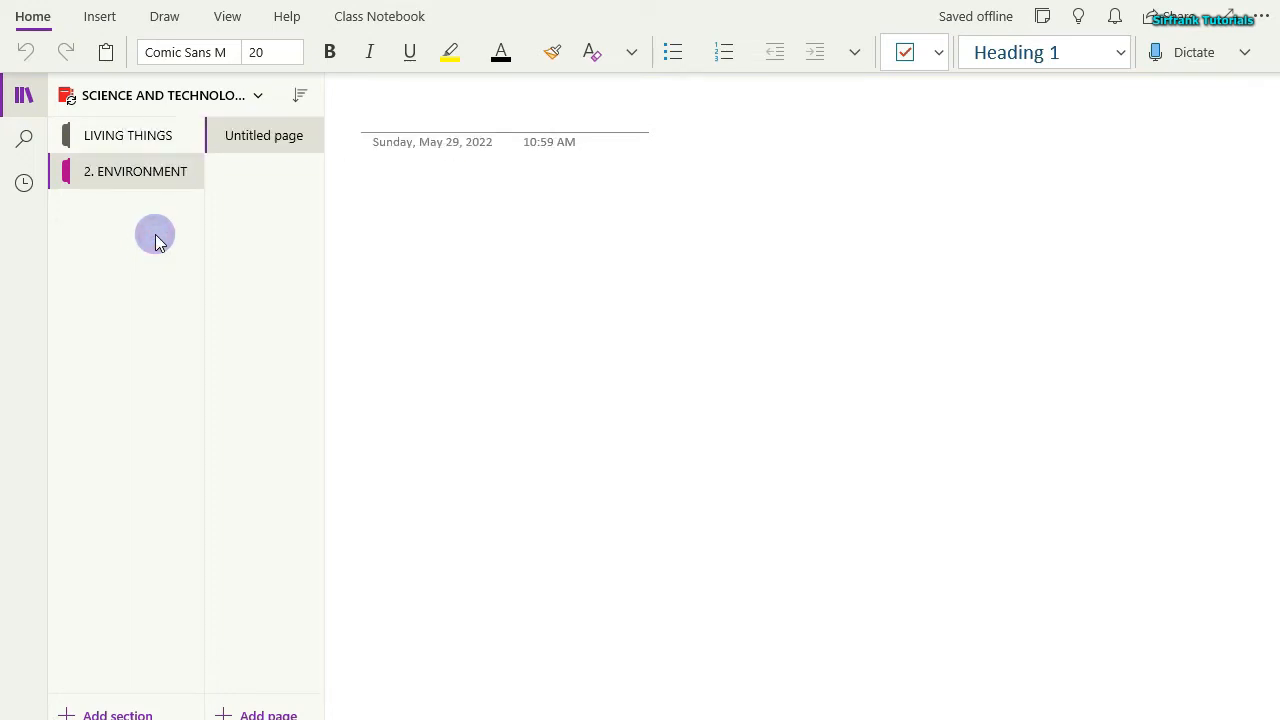
# Add a section named "3. COMPUTING DEVICES" and widen the section list to fit its full name.
pyautogui.click(85, 713)
pyautogui.press('BackSpace')
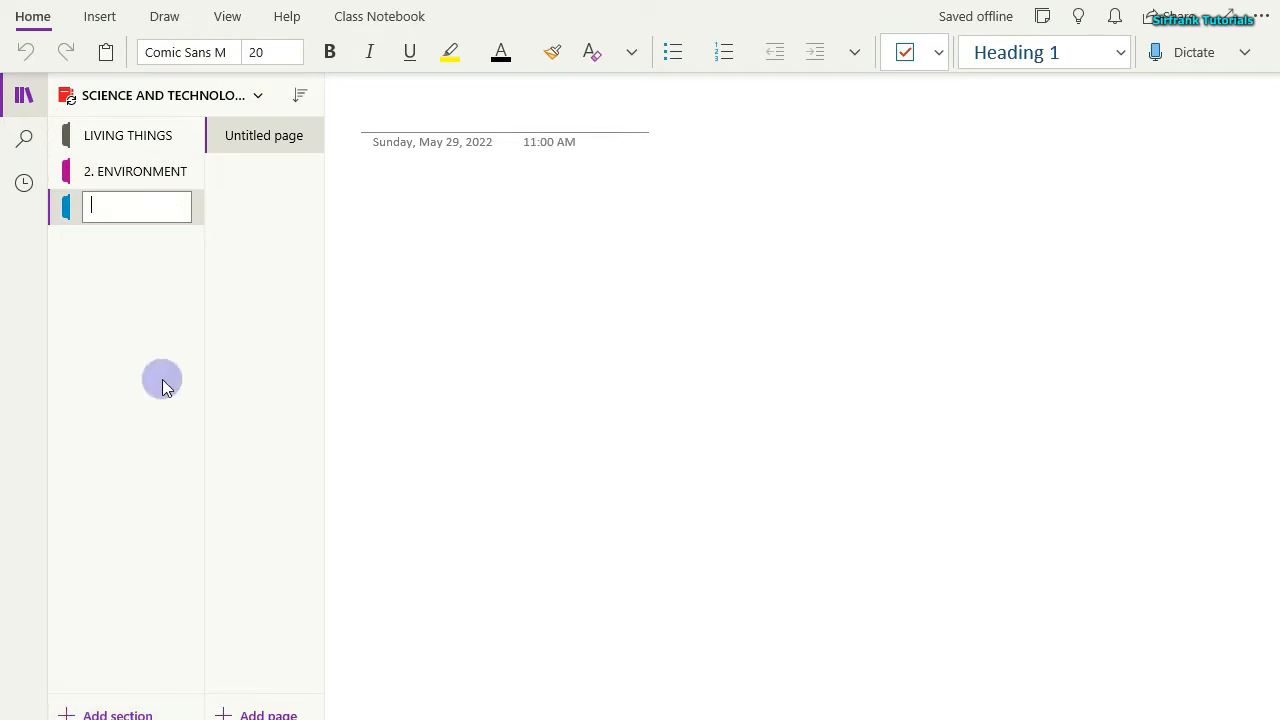
pyautogui.write('3. CO')
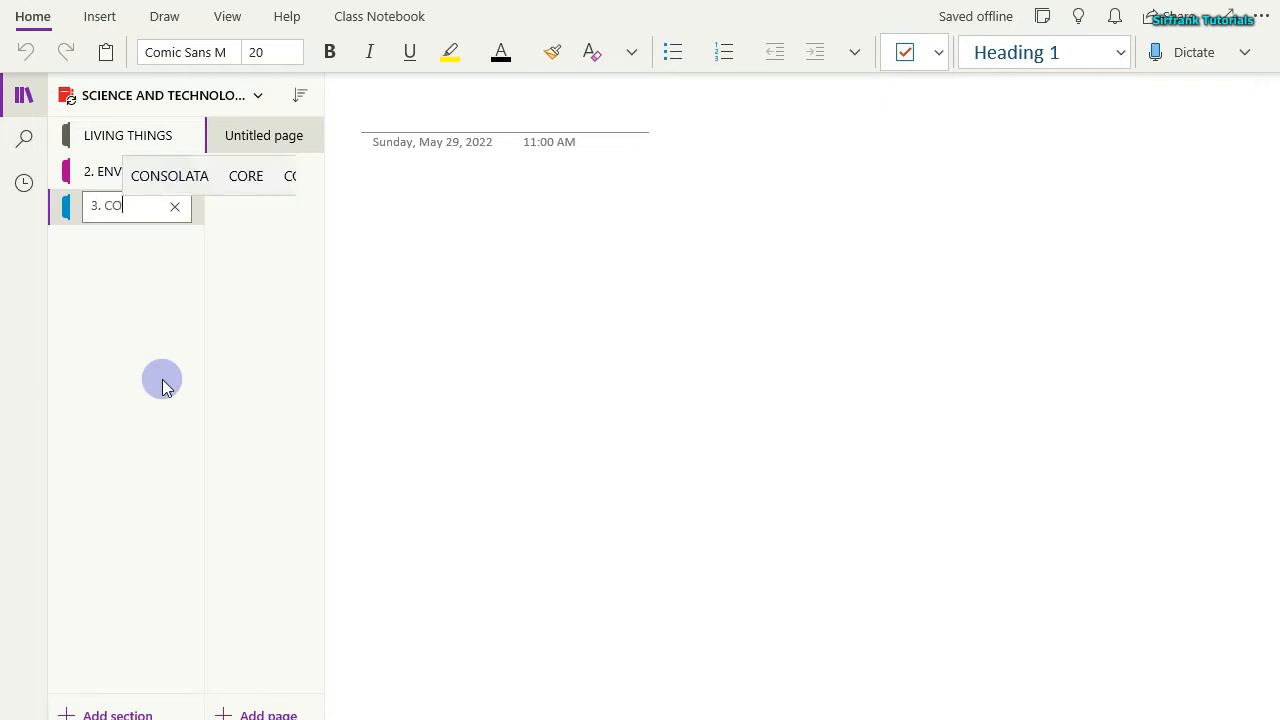
pyautogui.write('MPUTING D')
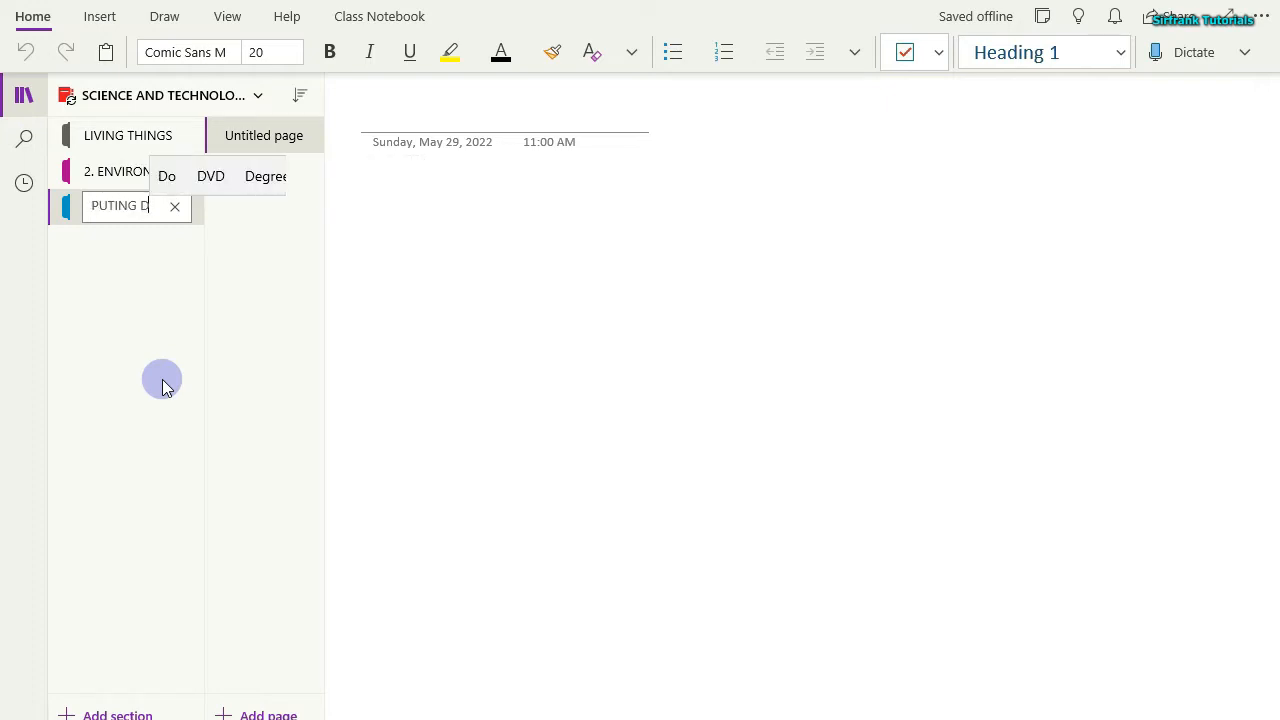
pyautogui.write('EVICES')
pyautogui.press('Return')
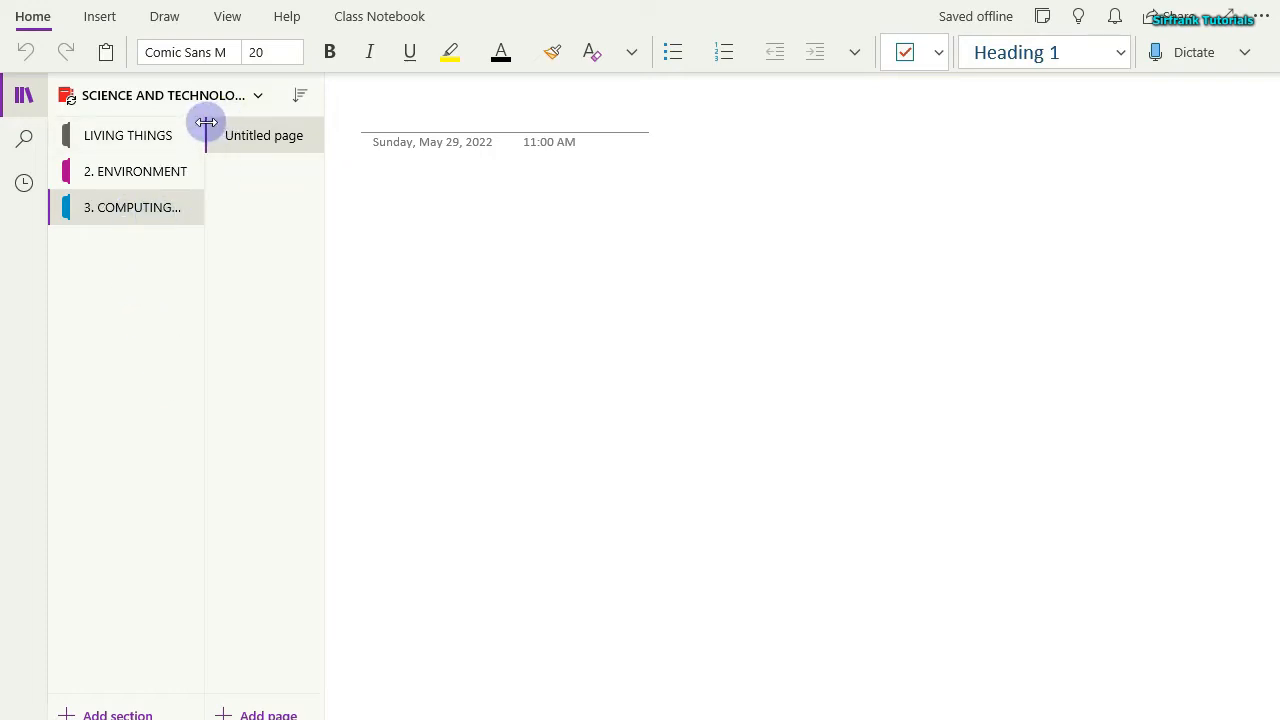
pyautogui.moveTo(206, 122); pyautogui.dragTo(249, 131)
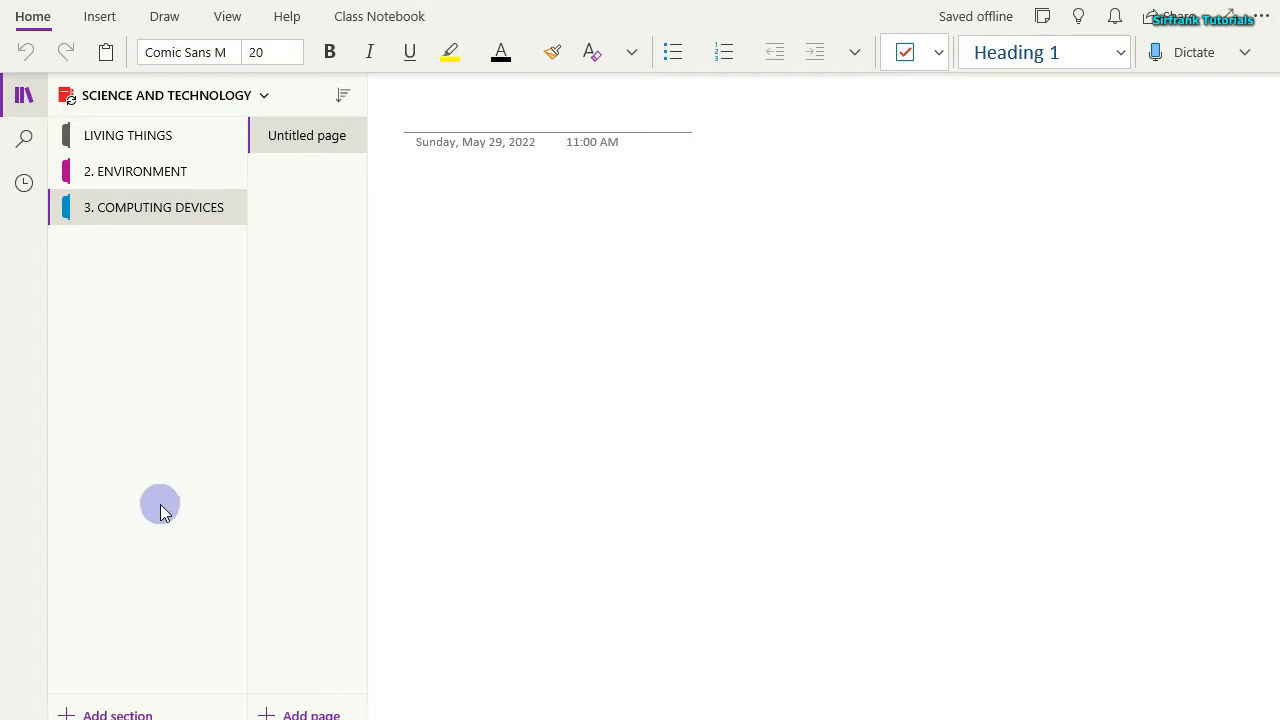
# Add a fourth section named "4. MATTER" to the notebook.
pyautogui.click(75, 710)
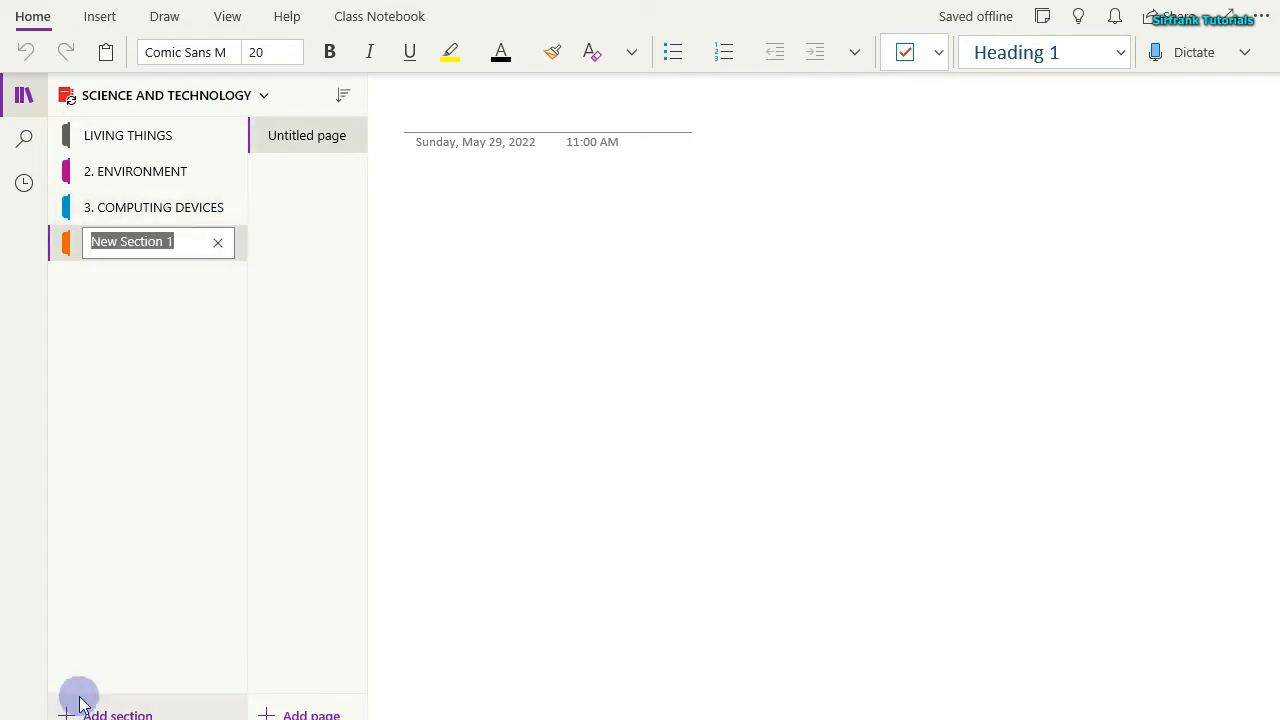
pyautogui.press('BackSpace')
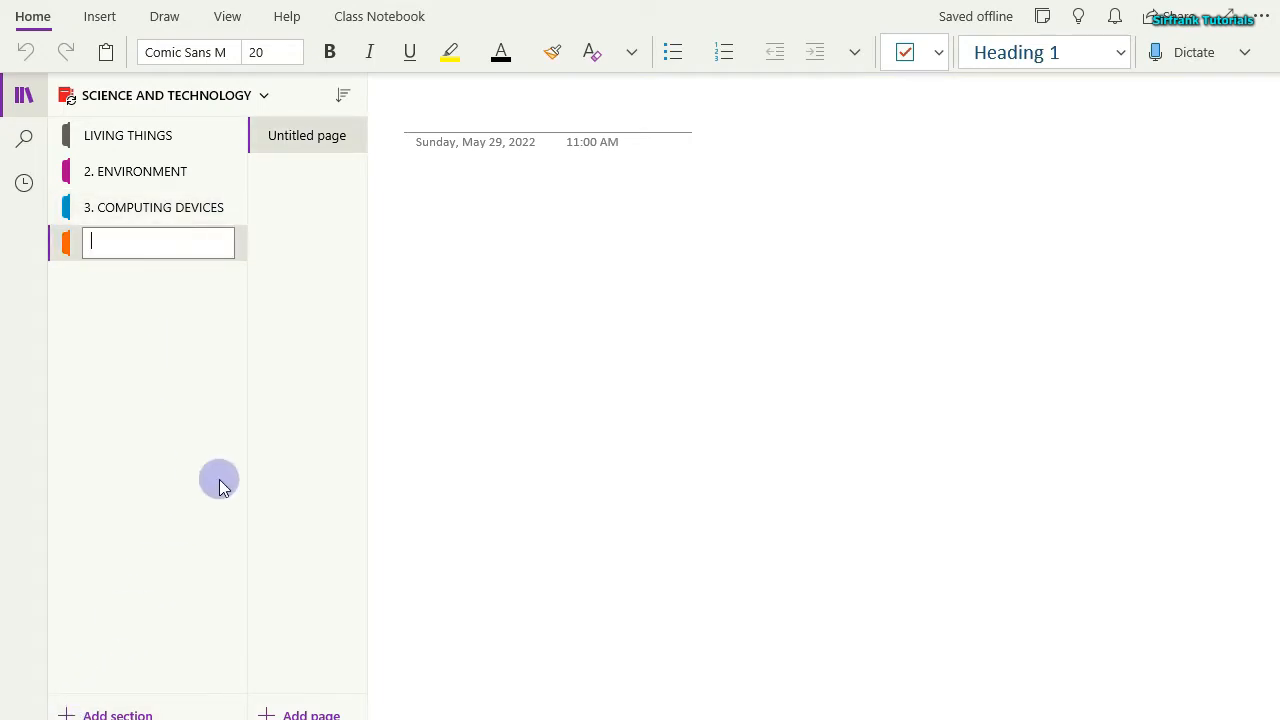
pyautogui.write('4. MATTER')
pyautogui.click(251, 403)
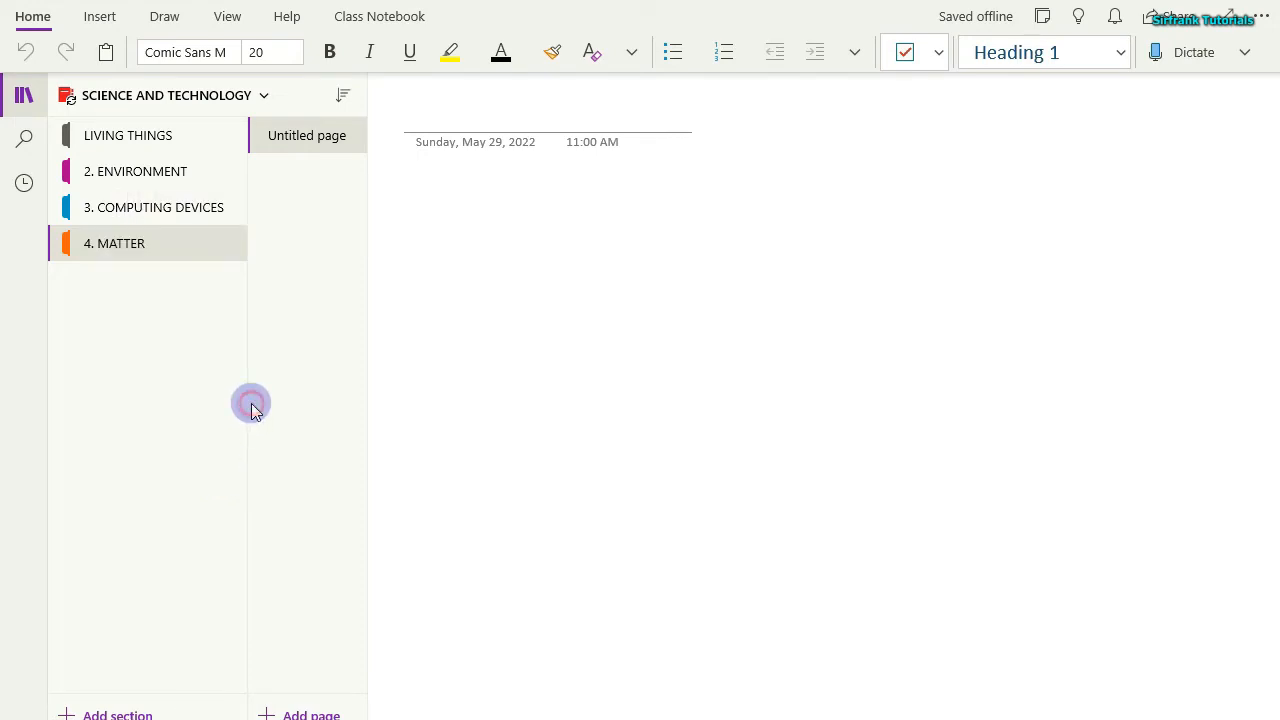
# Add a fifth section named "5. FORCE AND ENERGY" to the notebook.
pyautogui.click(117, 714)
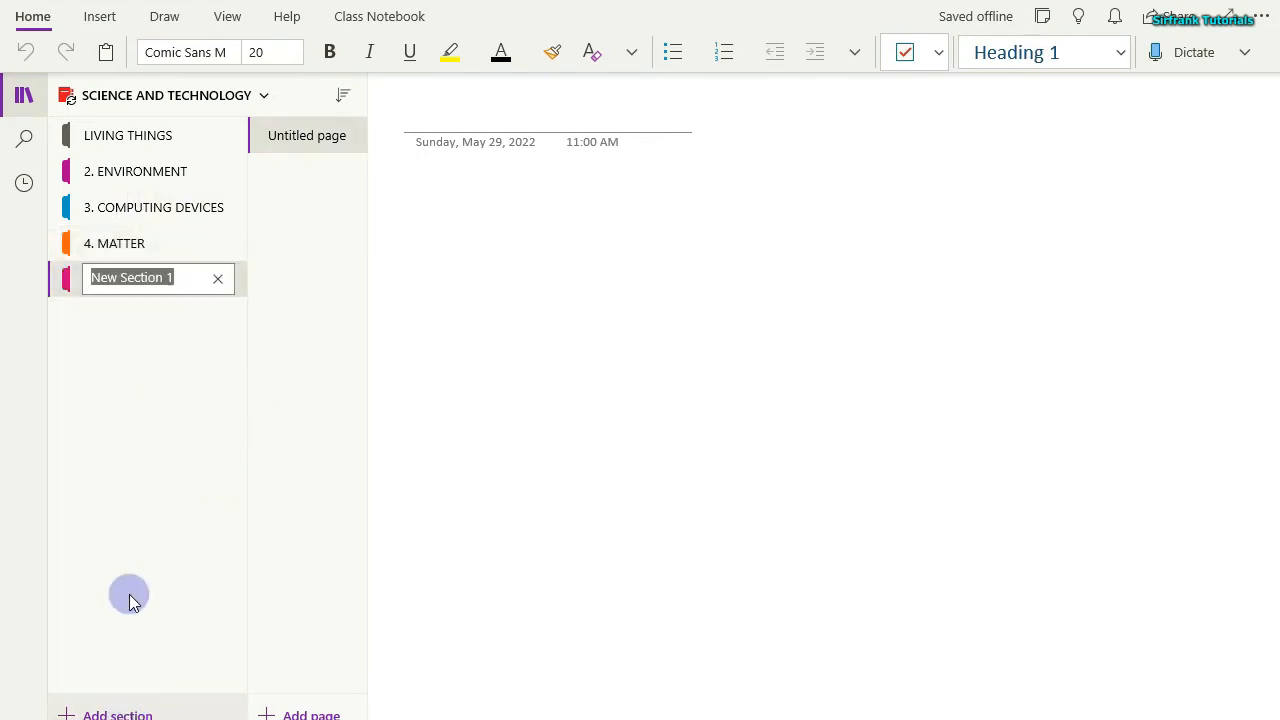
pyautogui.press('BackSpace')
pyautogui.write('4')
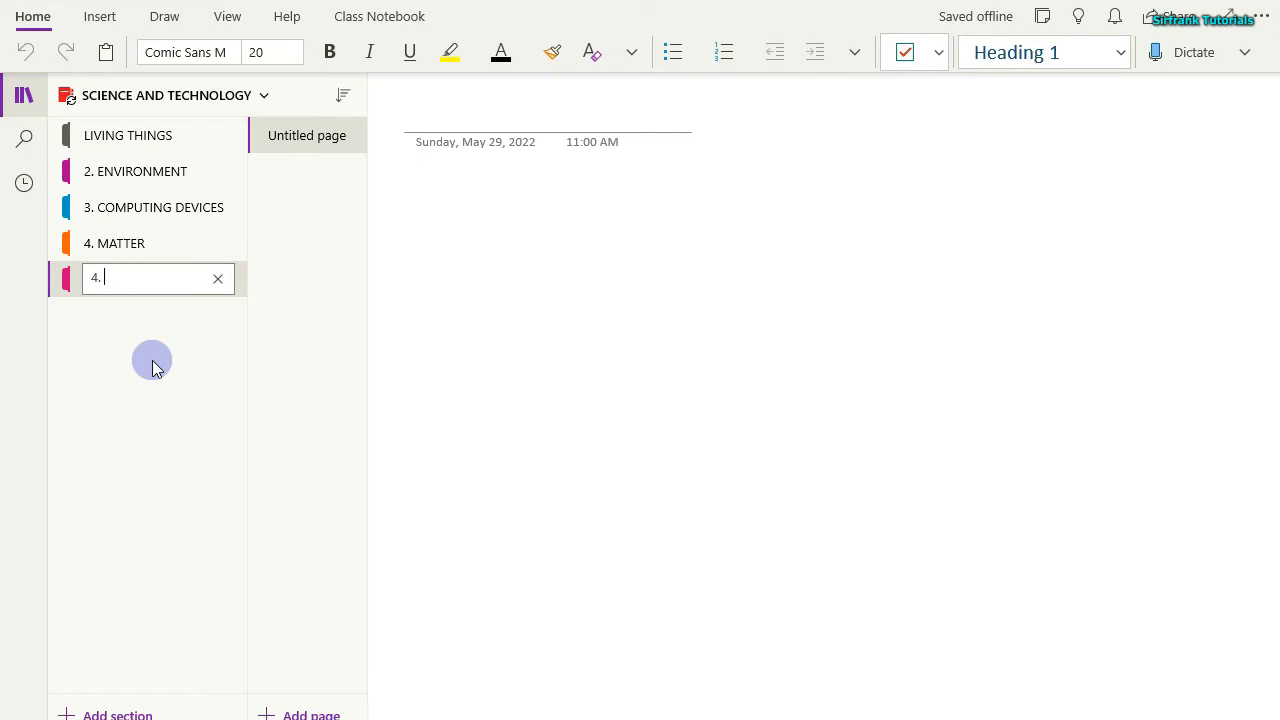
pyautogui.write('.')
pyautogui.press('BackSpace')
pyautogui.press('BackSpace')
pyautogui.press('BackSpace')
pyautogui.write('5. FOR')
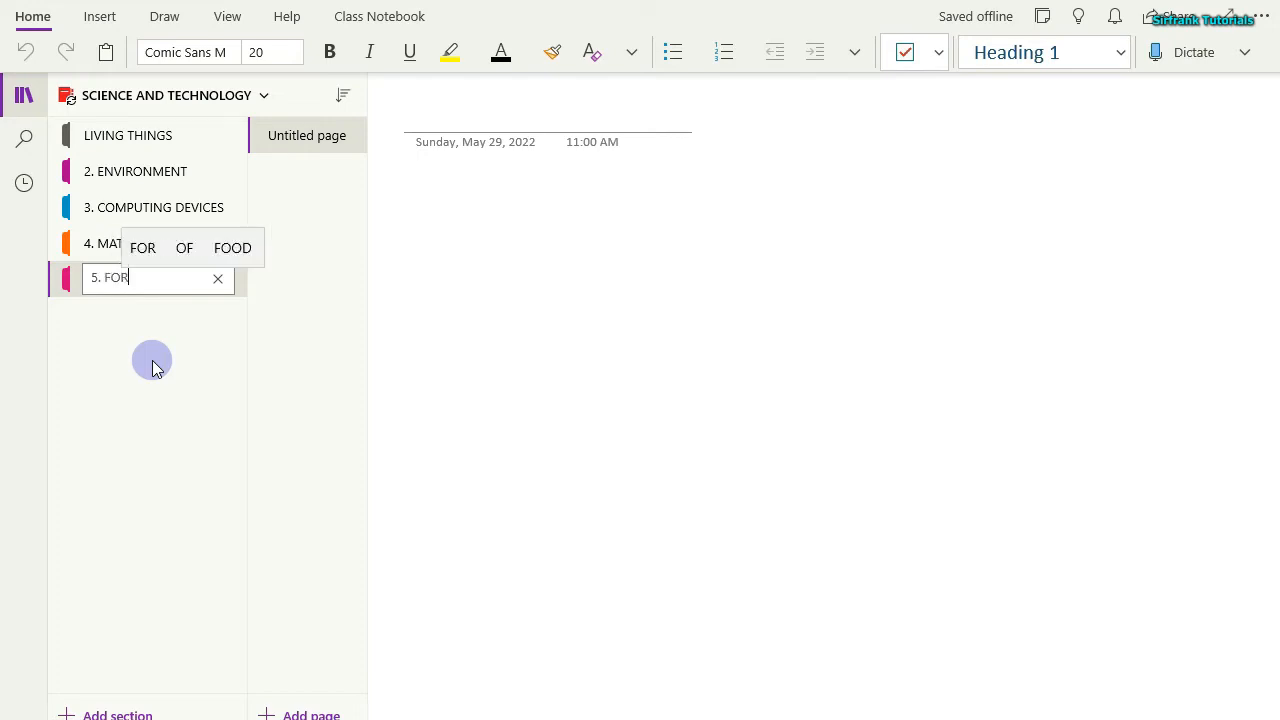
pyautogui.write('CE AND ')
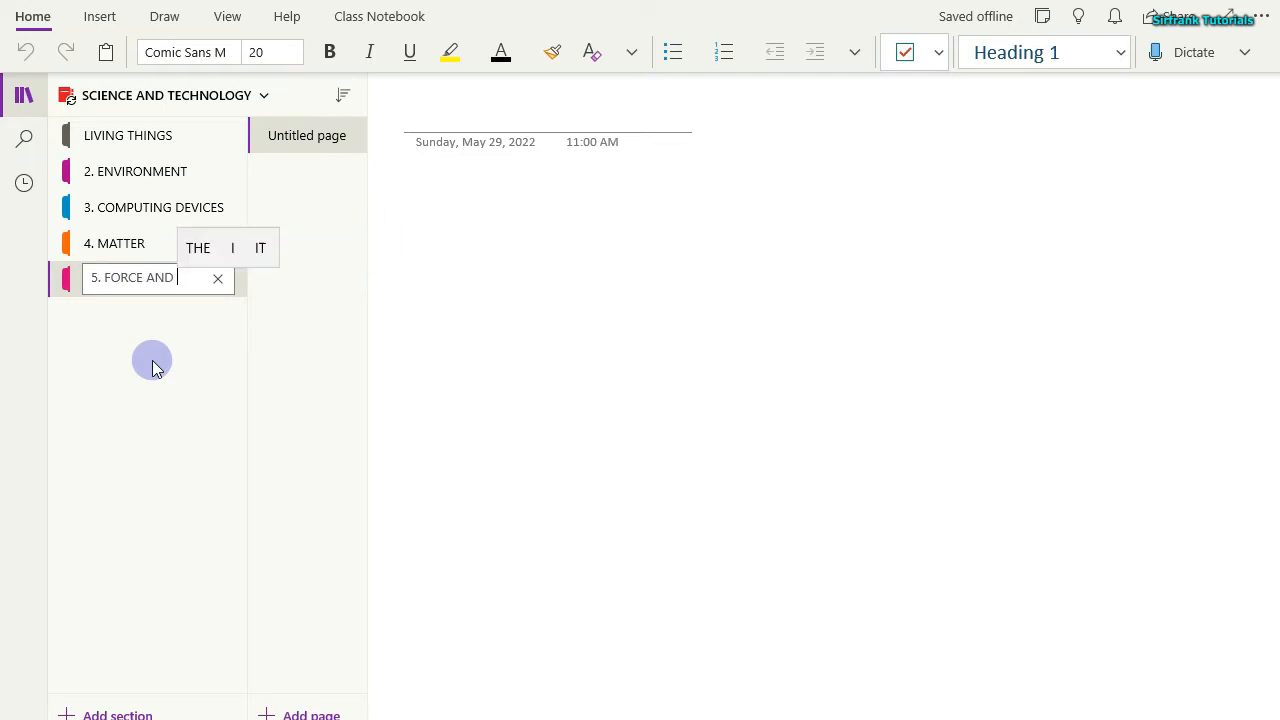
pyautogui.write('ENERGY')
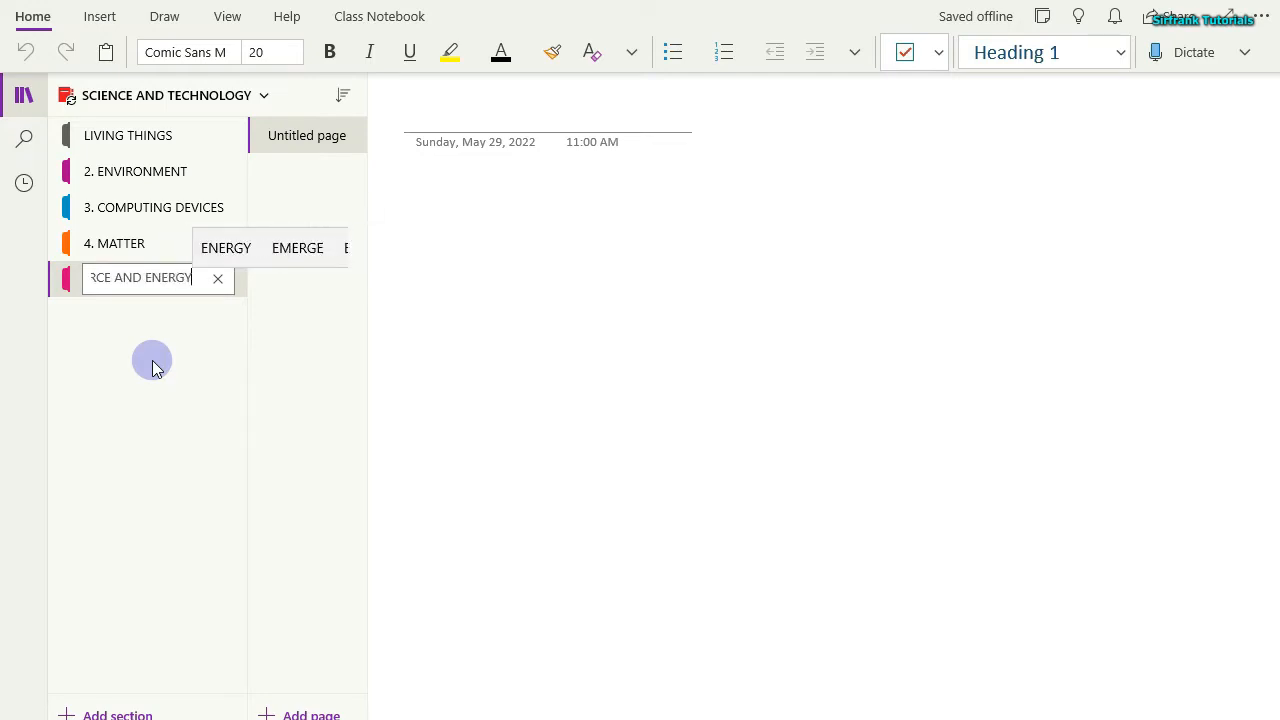
pyautogui.click(159, 367)
# Rename the LIVING THINGS section as "1. LIVING THINGS" to match the numbering of the other sections.
pyautogui.click(122, 137)
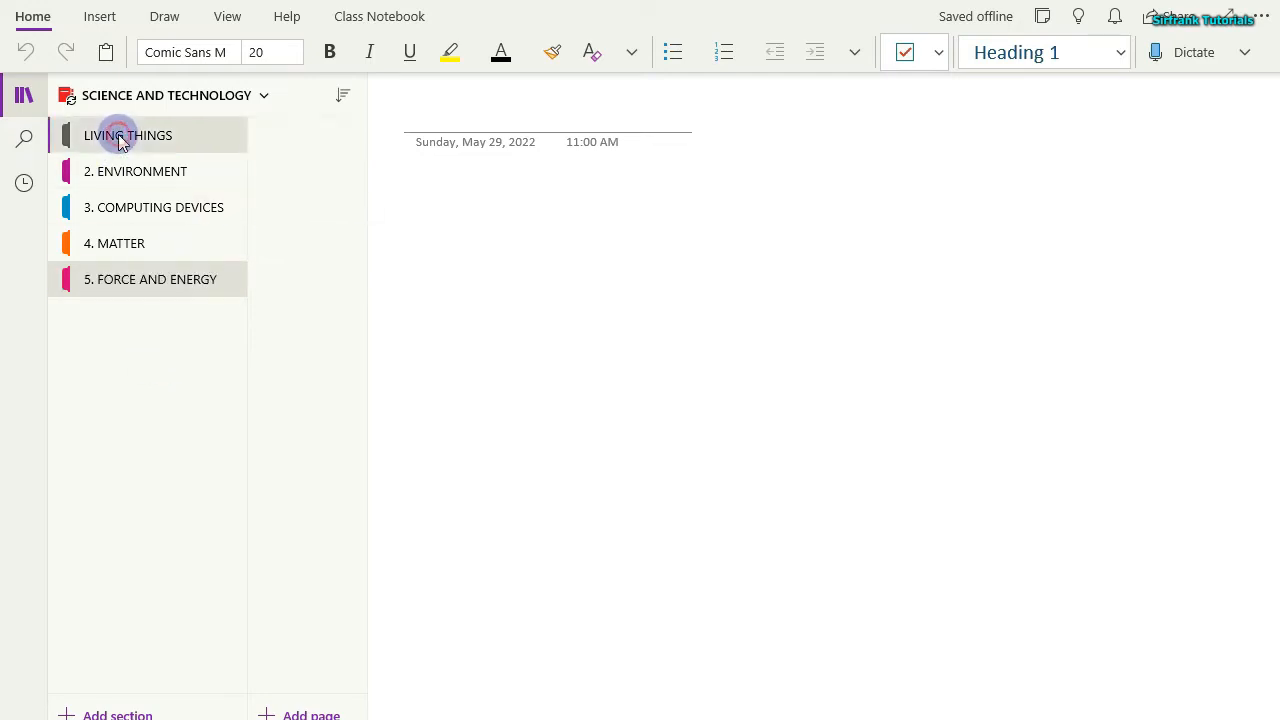
pyautogui.rightClick(120, 140)
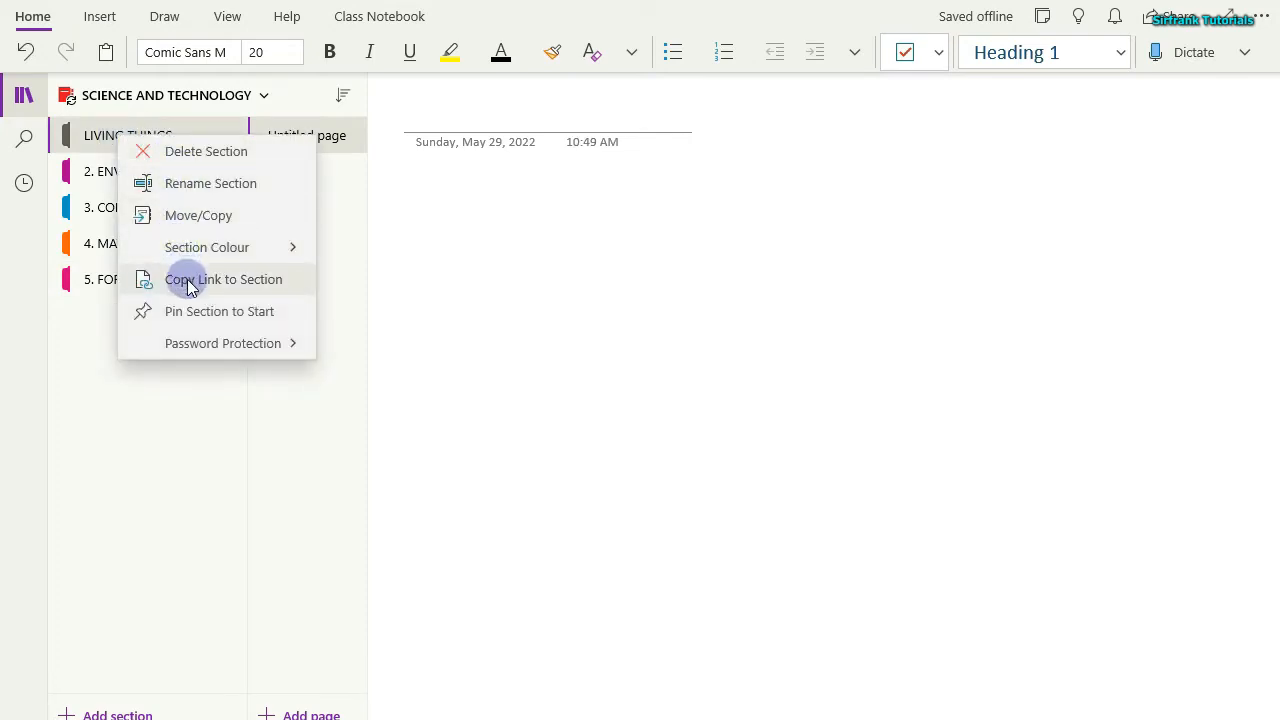
pyautogui.click(211, 185)
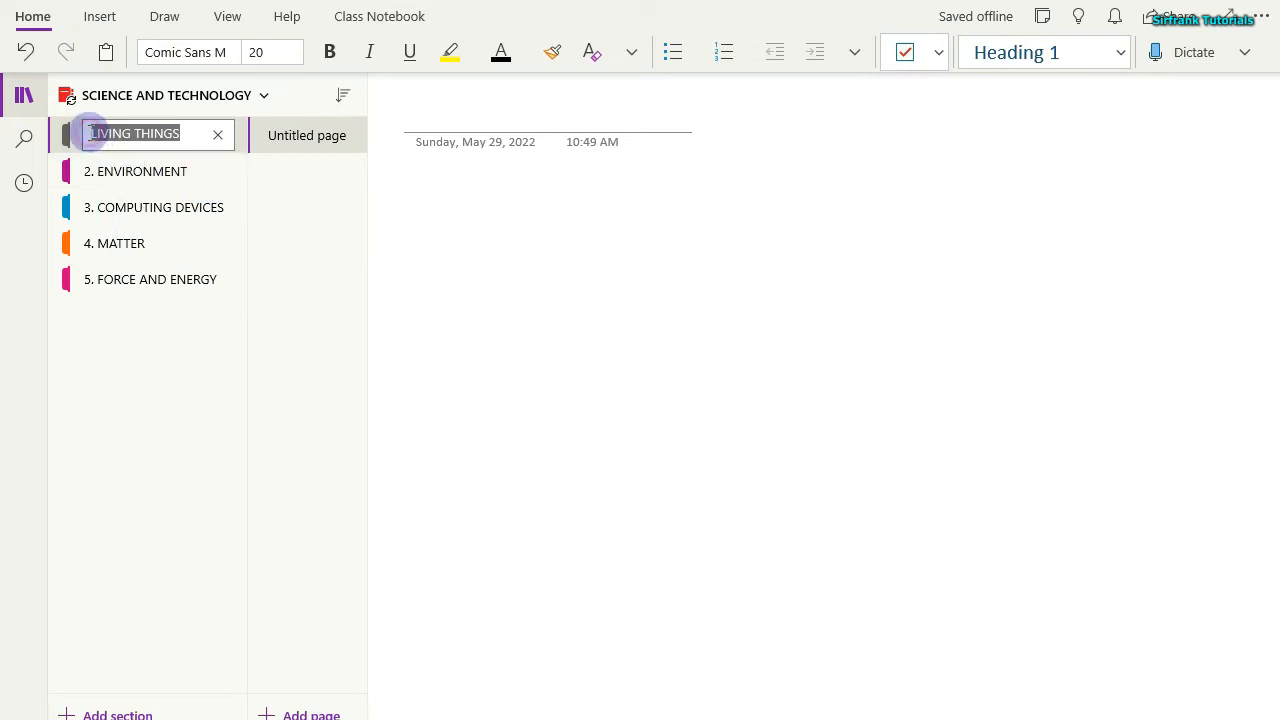
pyautogui.click(92, 128)
pyautogui.doubleClick(92, 130)
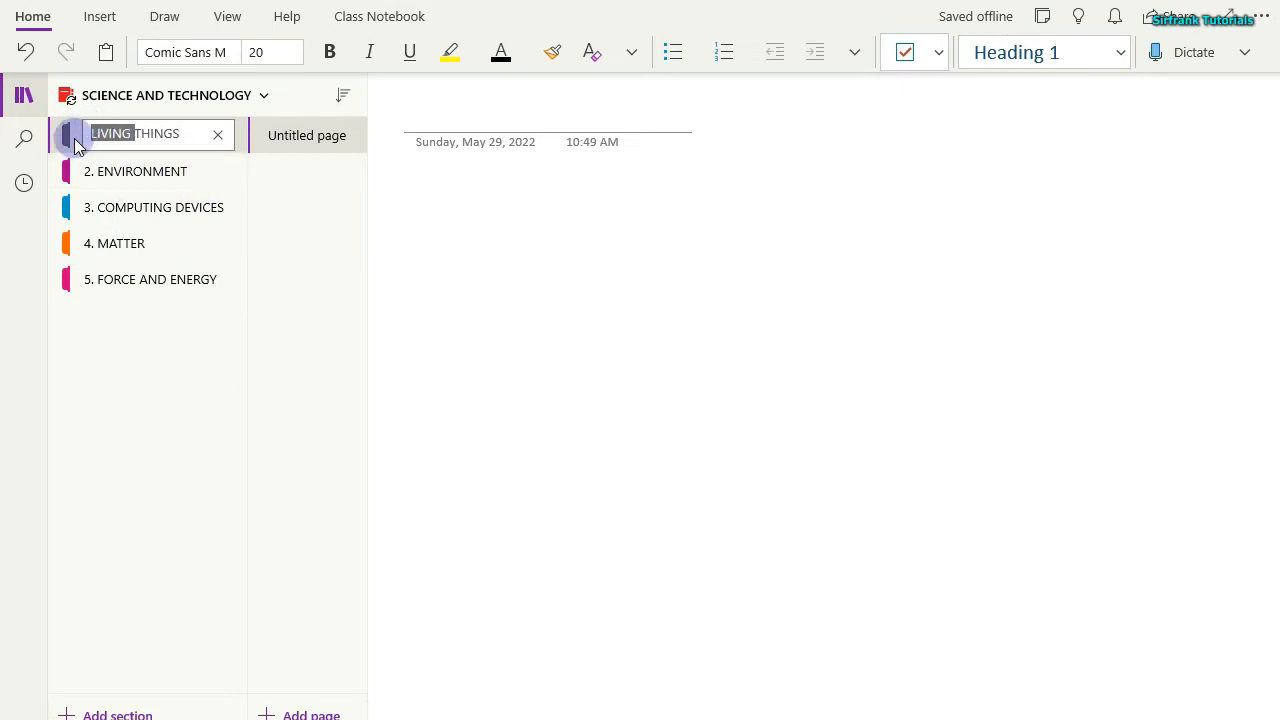
pyautogui.tripleClick(86, 134)
pyautogui.click(113, 134)
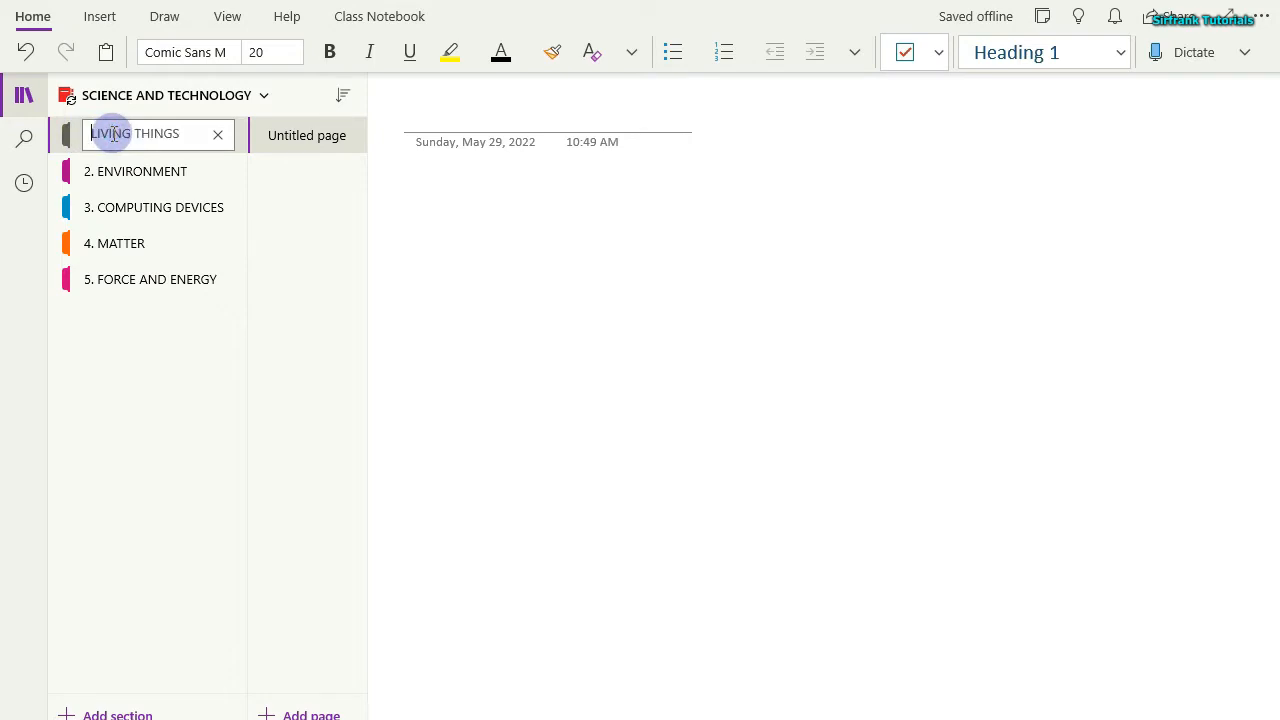
pyautogui.write('1.')
pyautogui.click(157, 434)
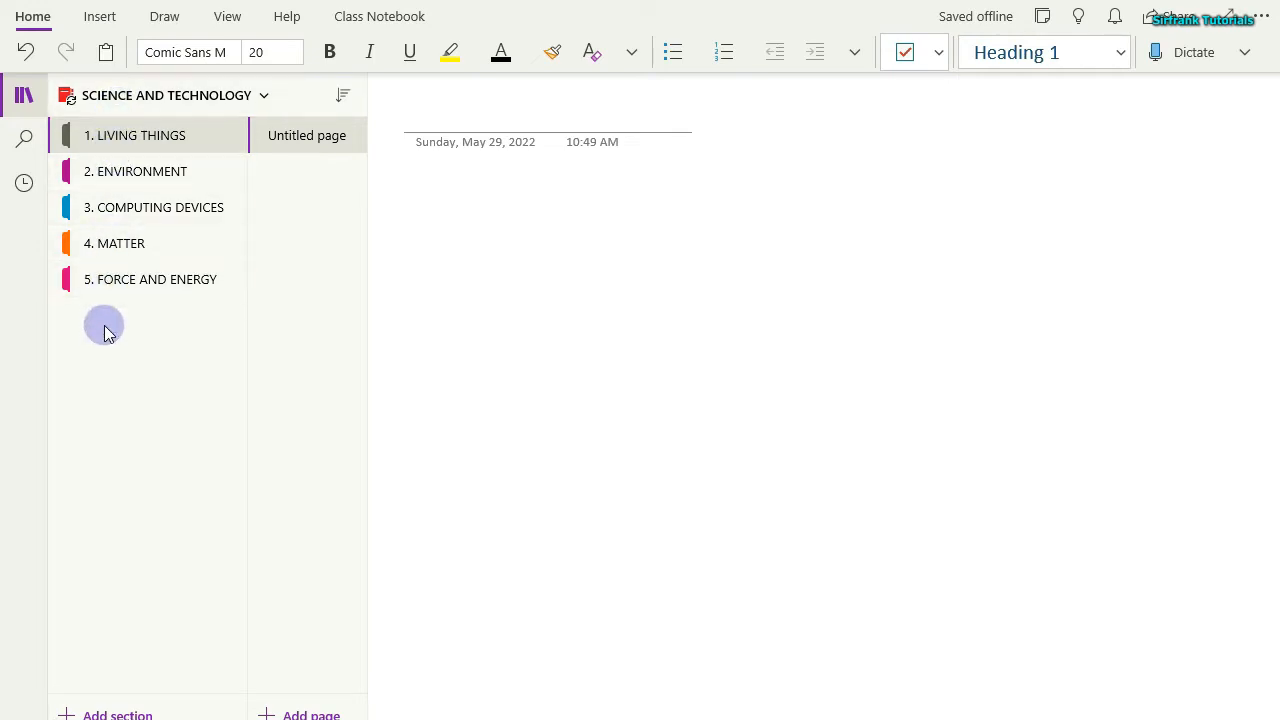
# Change the section colour of 1. LIVING THINGS to green.
pyautogui.rightClick(101, 140)
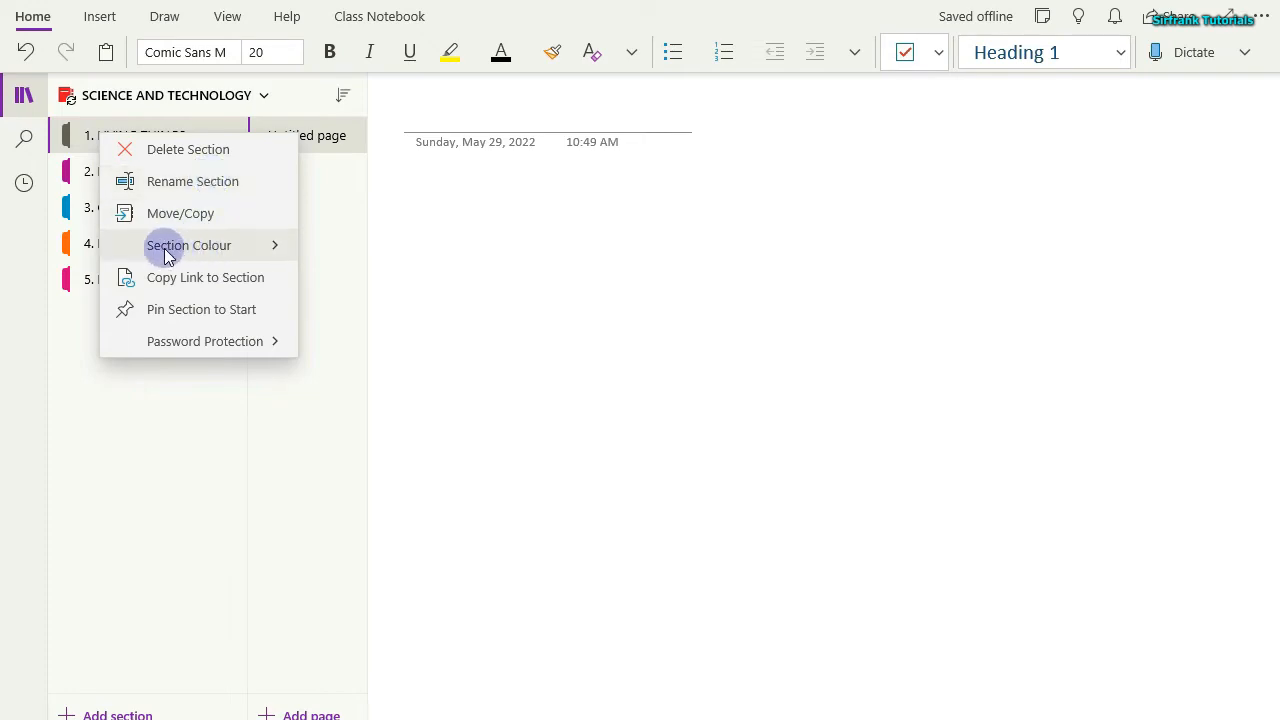
pyautogui.click(270, 248)
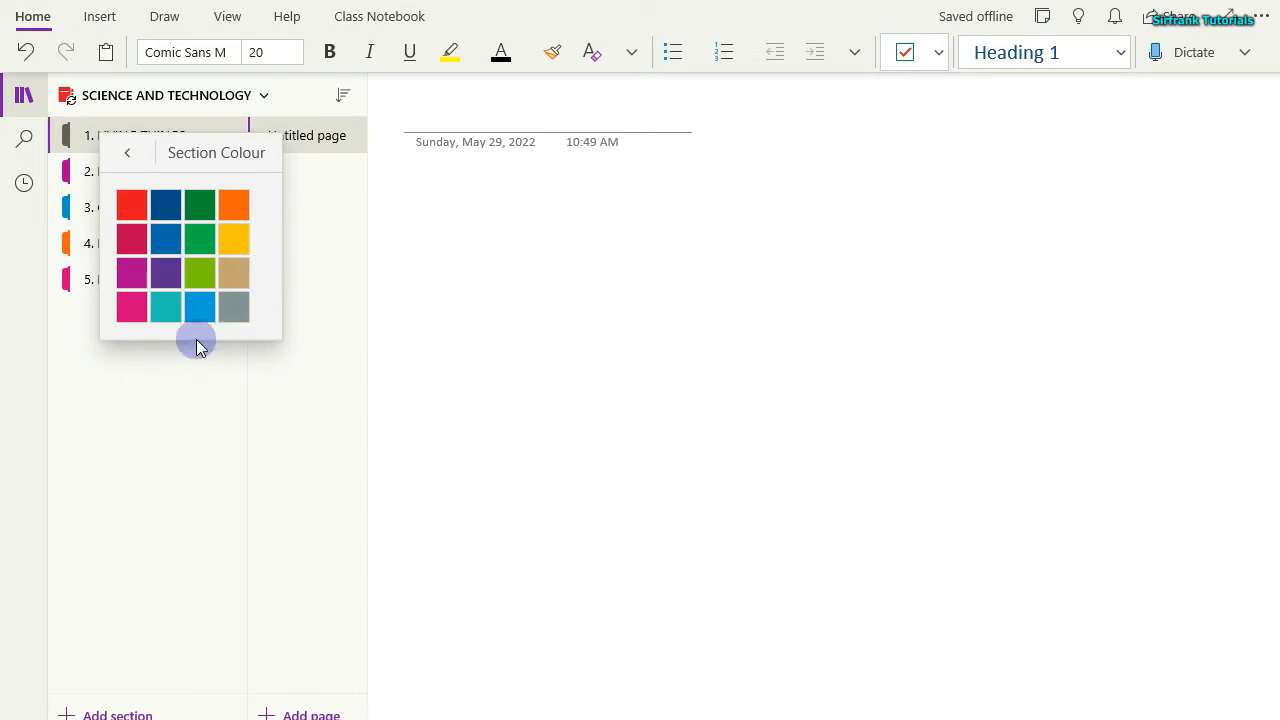
pyautogui.click(200, 241)
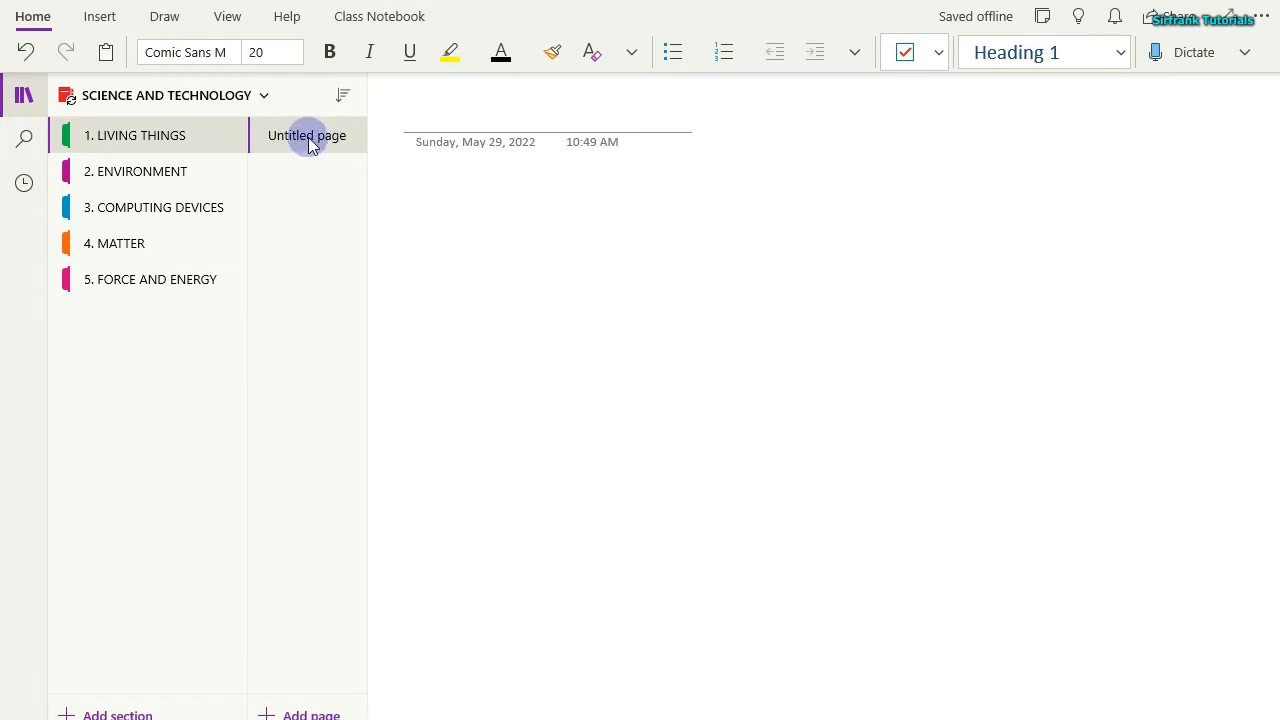
pyautogui.click(496, 121)
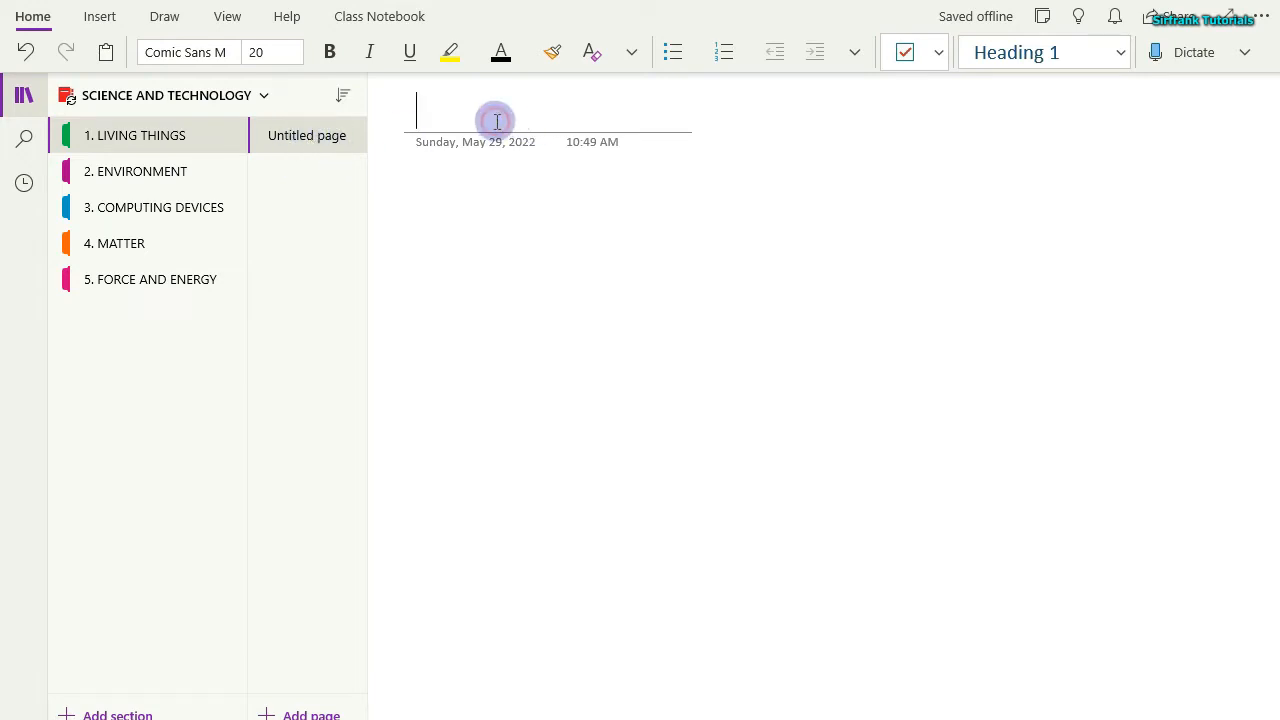
pyautogui.write('GGHHH')
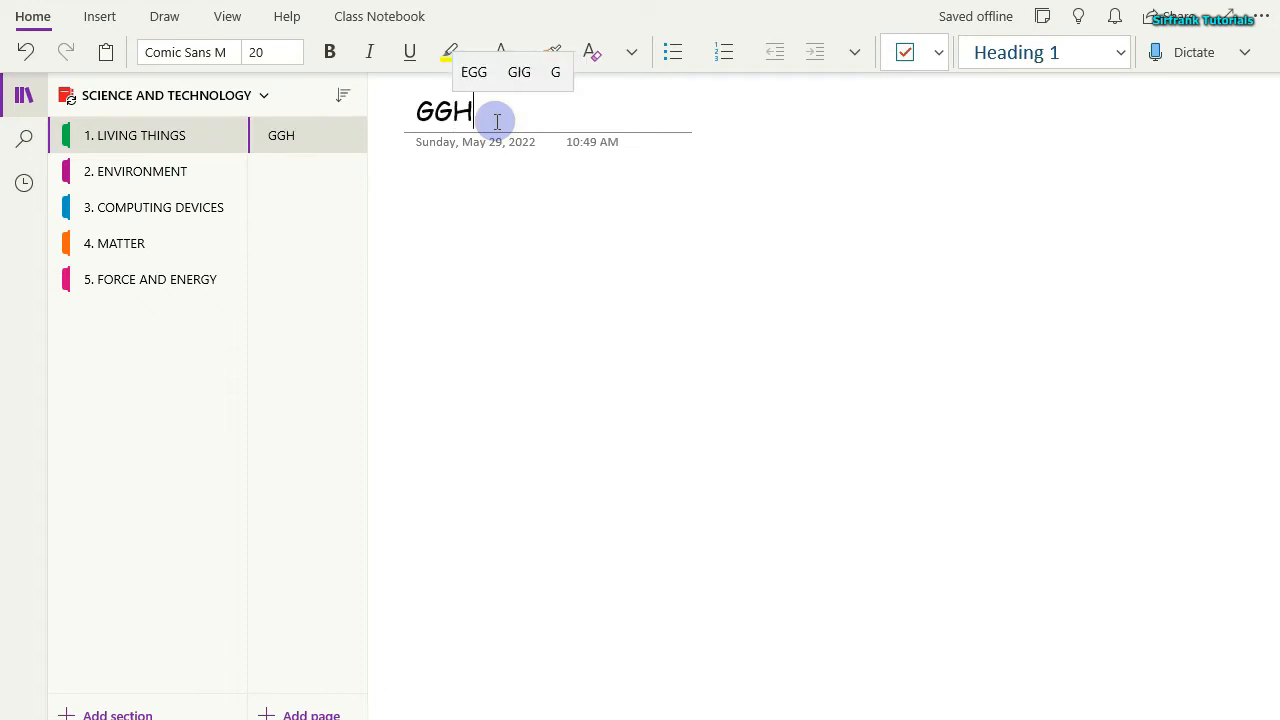
pyautogui.press('BackSpace')
pyautogui.press('BackSpace')
pyautogui.press('BackSpace')
pyautogui.press('BackSpace')
pyautogui.press('BackSpace')
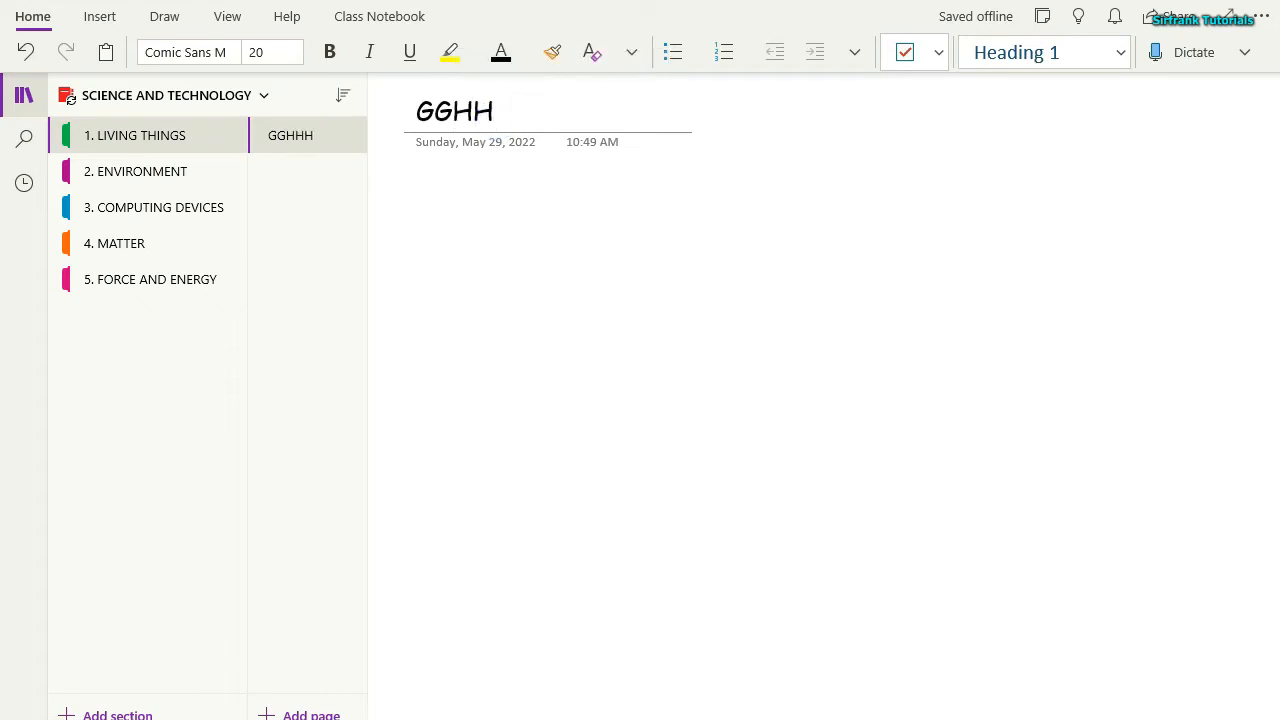
# Rename the first page in the 1. LIVING THINGS section as "Types of plants".
pyautogui.click(317, 134)
pyautogui.rightClick(318, 136)
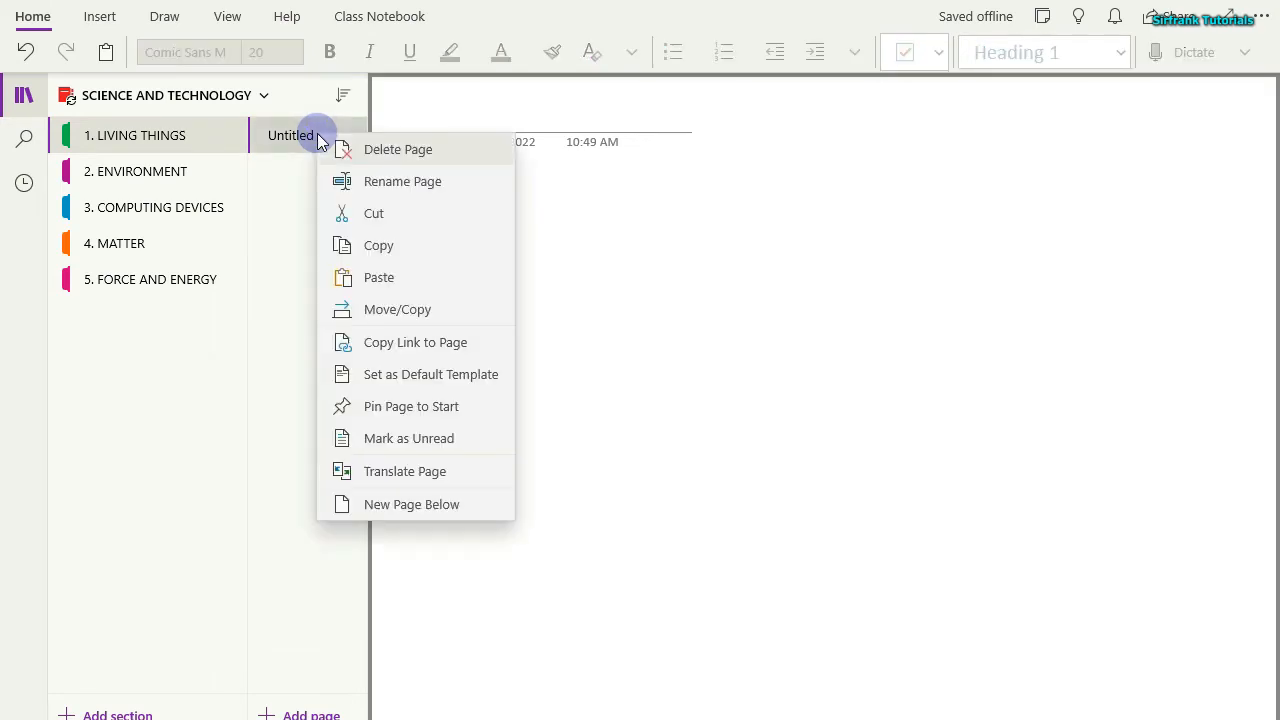
pyautogui.click(400, 183)
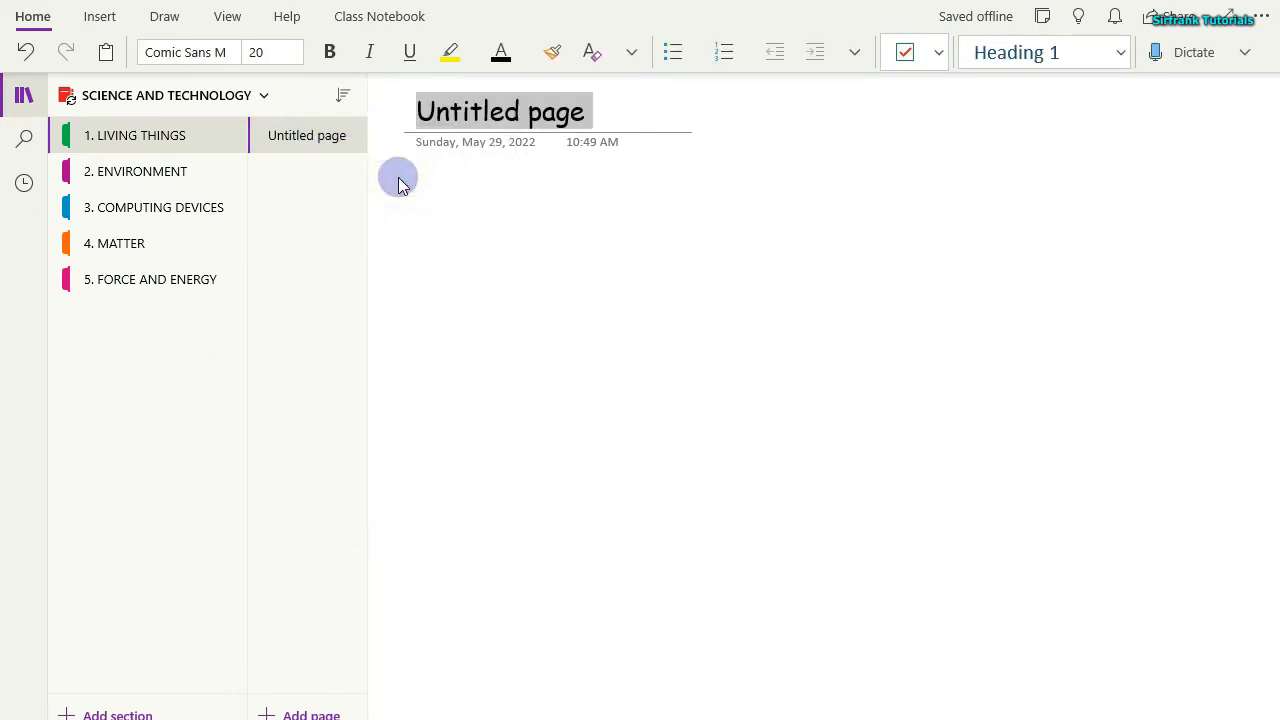
pyautogui.press('BackSpace')
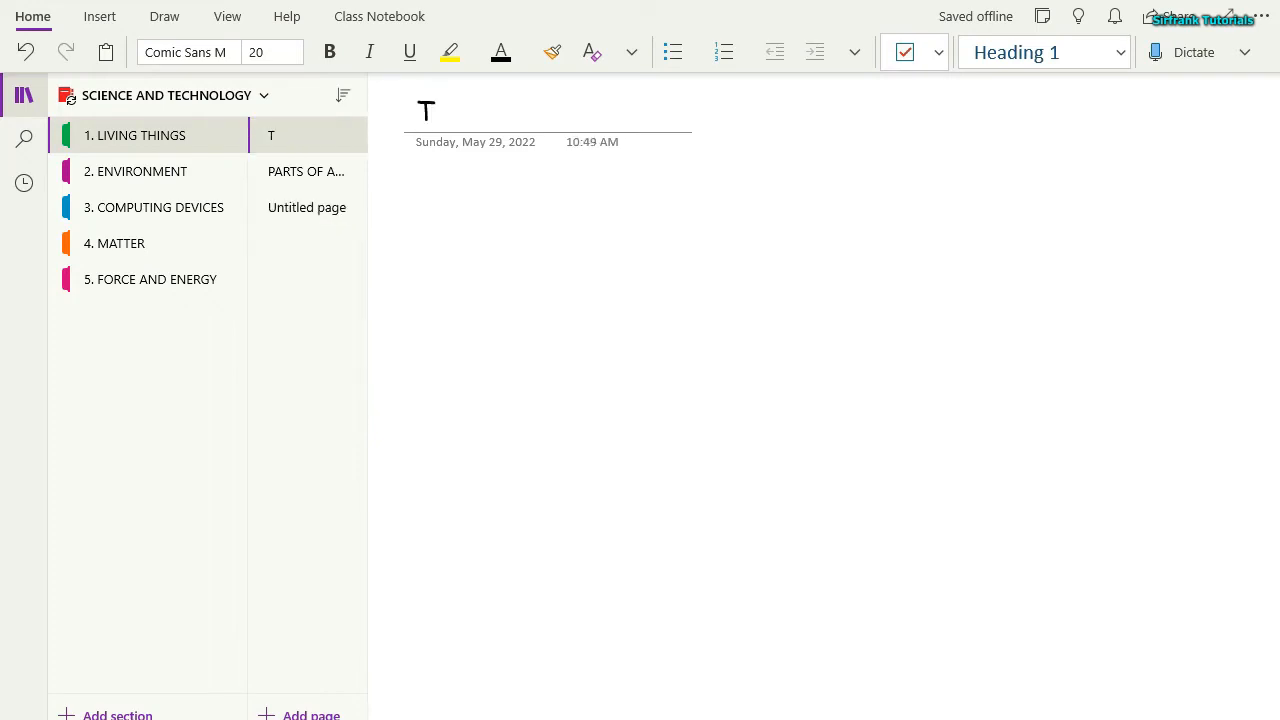
pyautogui.write('ype')
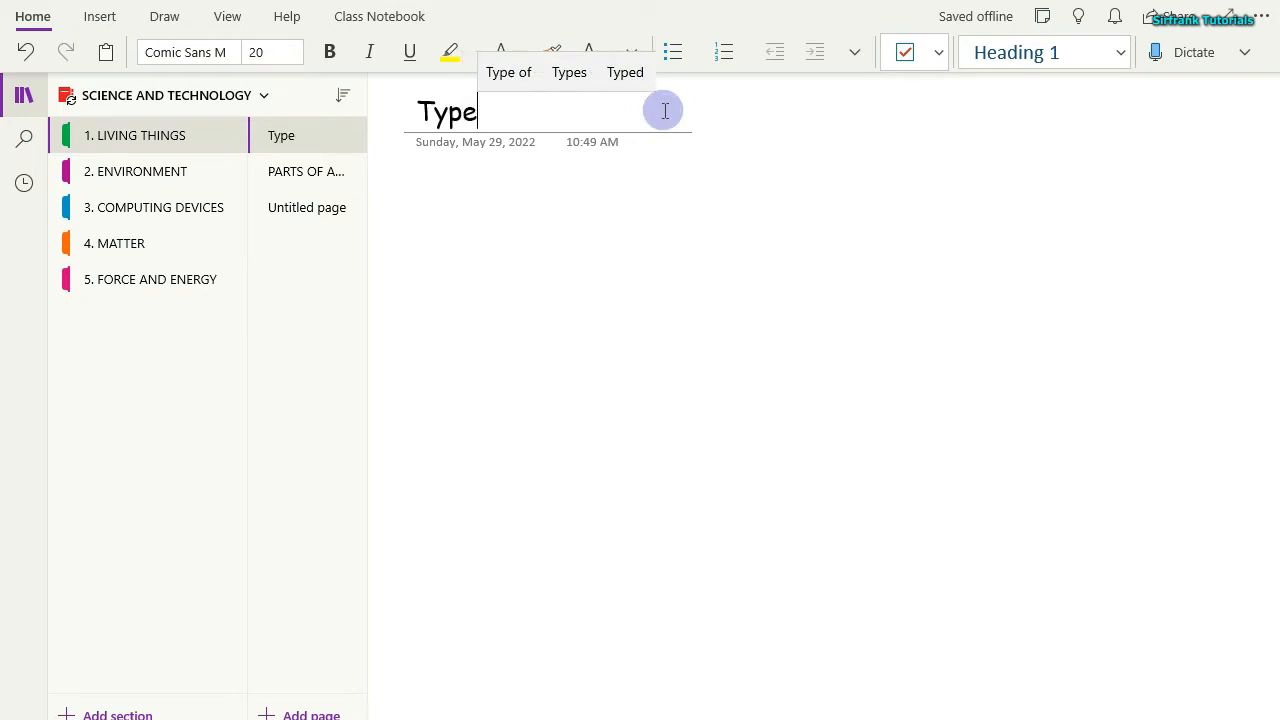
pyautogui.write('s of')
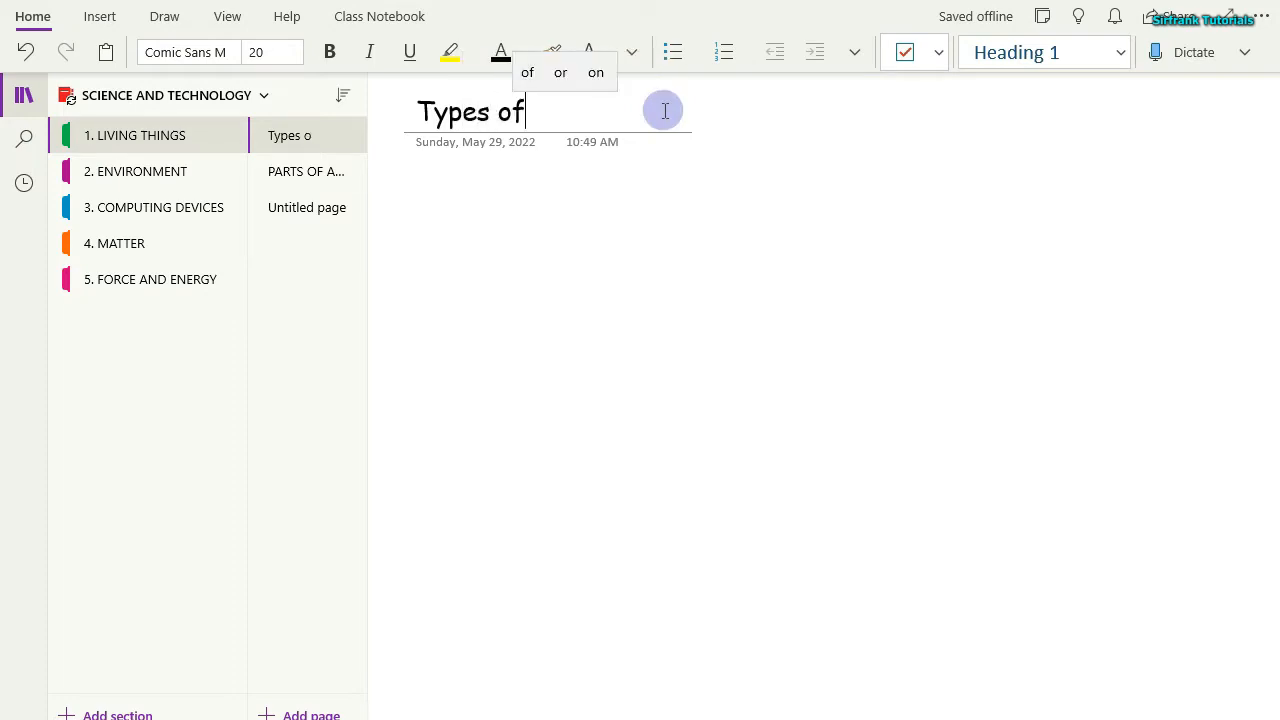
pyautogui.write(' a pl')
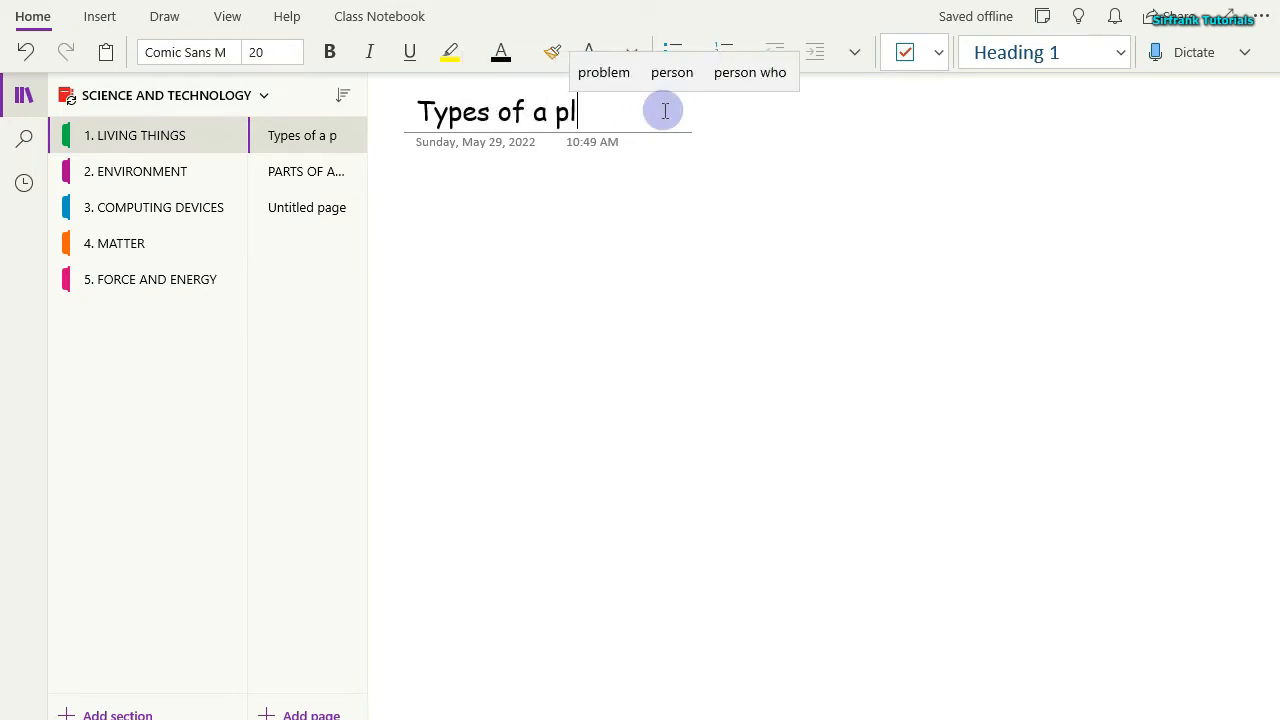
pyautogui.write('an')
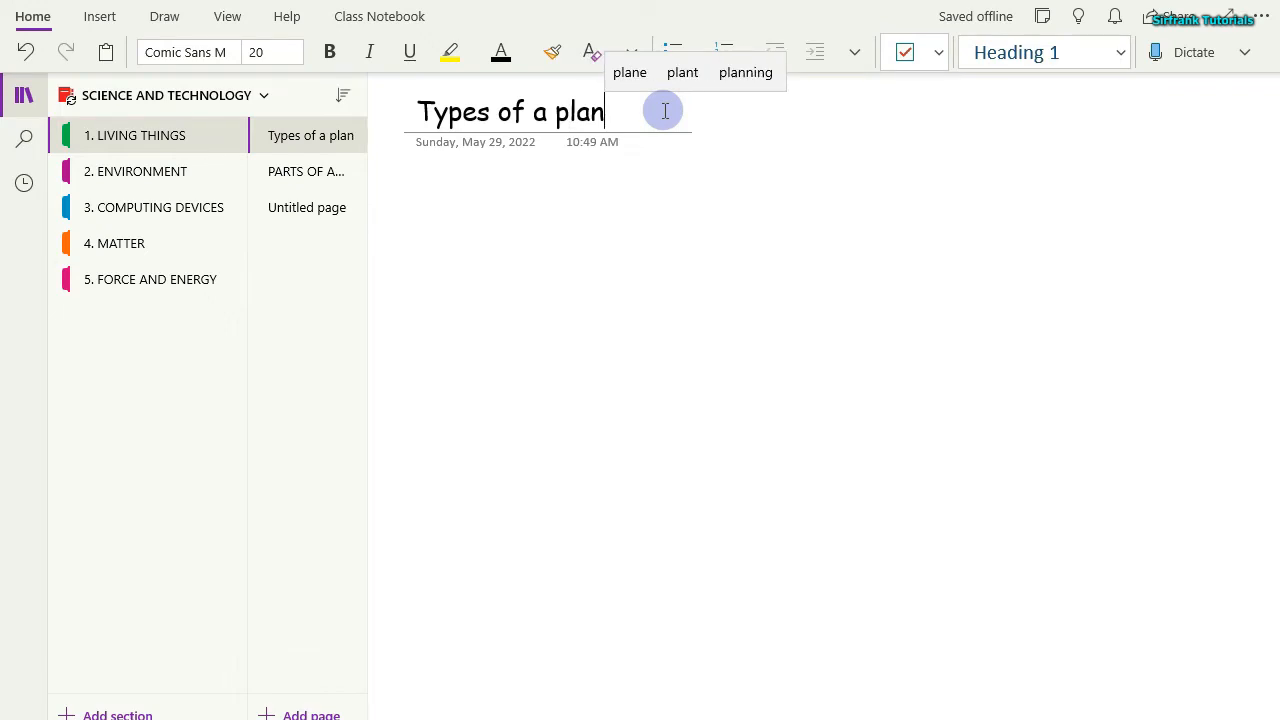
pyautogui.press('BackSpace')
pyautogui.press('BackSpace')
pyautogui.press('BackSpace')
pyautogui.press('BackSpace')
pyautogui.press('BackSpace')
pyautogui.press('BackSpace')
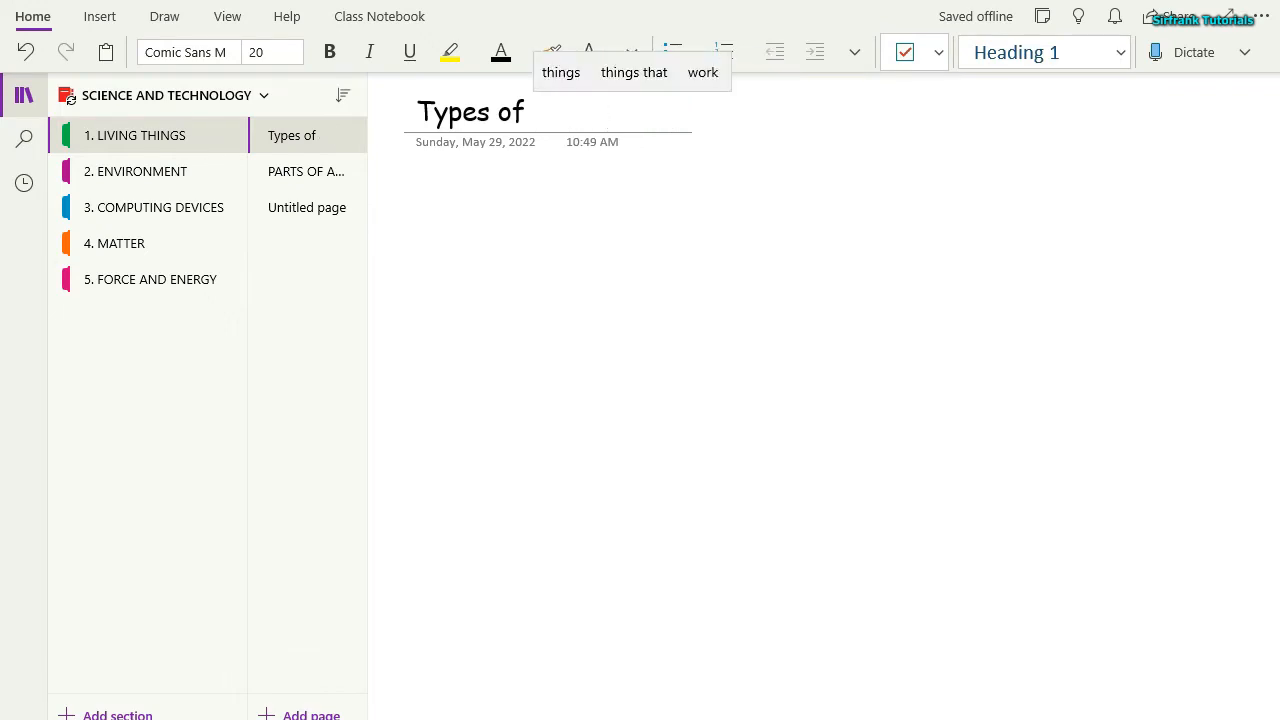
pyautogui.write('plan')
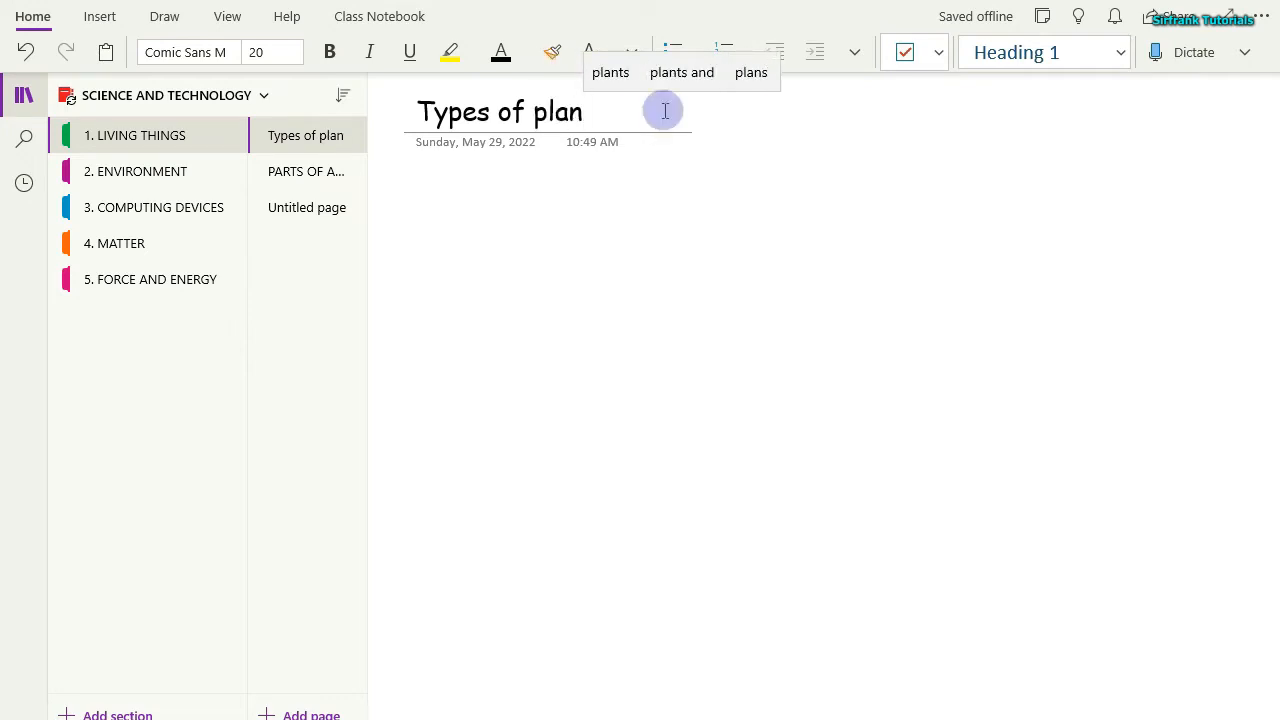
pyautogui.write('ts')
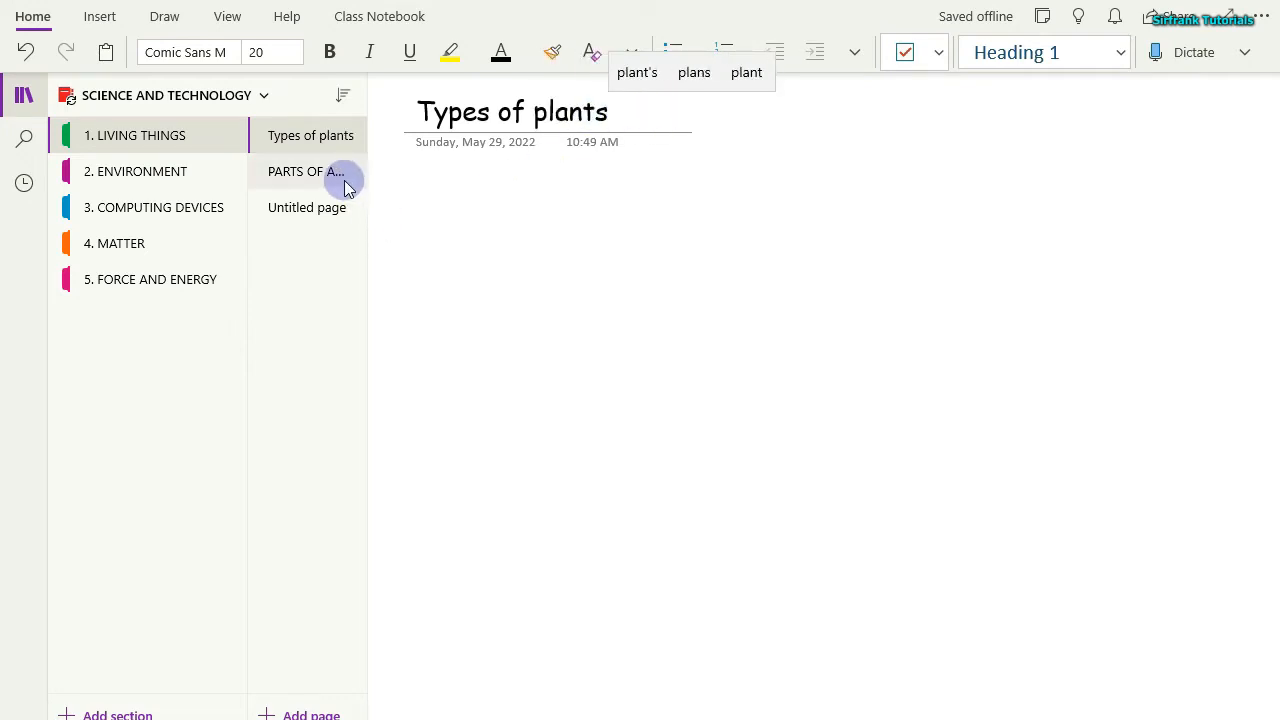
# Retitle the second page, PARTS OF A PLANT, in sentence case as "Parts of a plant".
pyautogui.click(346, 188)
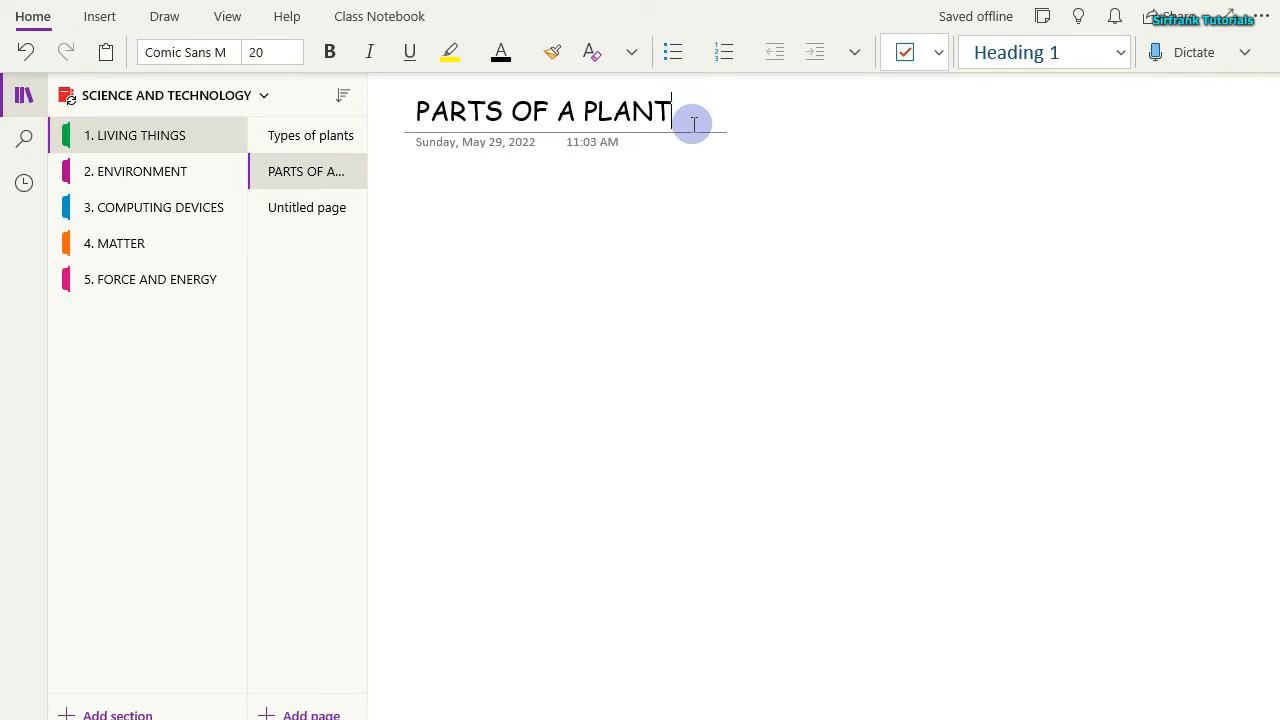
pyautogui.press('BackSpace')
pyautogui.press('BackSpace')
pyautogui.press('BackSpace')
pyautogui.press('BackSpace')
pyautogui.press('BackSpace')
pyautogui.press('BackSpace')
pyautogui.press('BackSpace')
pyautogui.press('BackSpace')
pyautogui.press('BackSpace')
pyautogui.press('BackSpace')
pyautogui.press('BackSpace')
pyautogui.press('BackSpace')
pyautogui.press('BackSpace')
pyautogui.press('BackSpace')
pyautogui.press('BackSpace')
pyautogui.press('BackSpace')
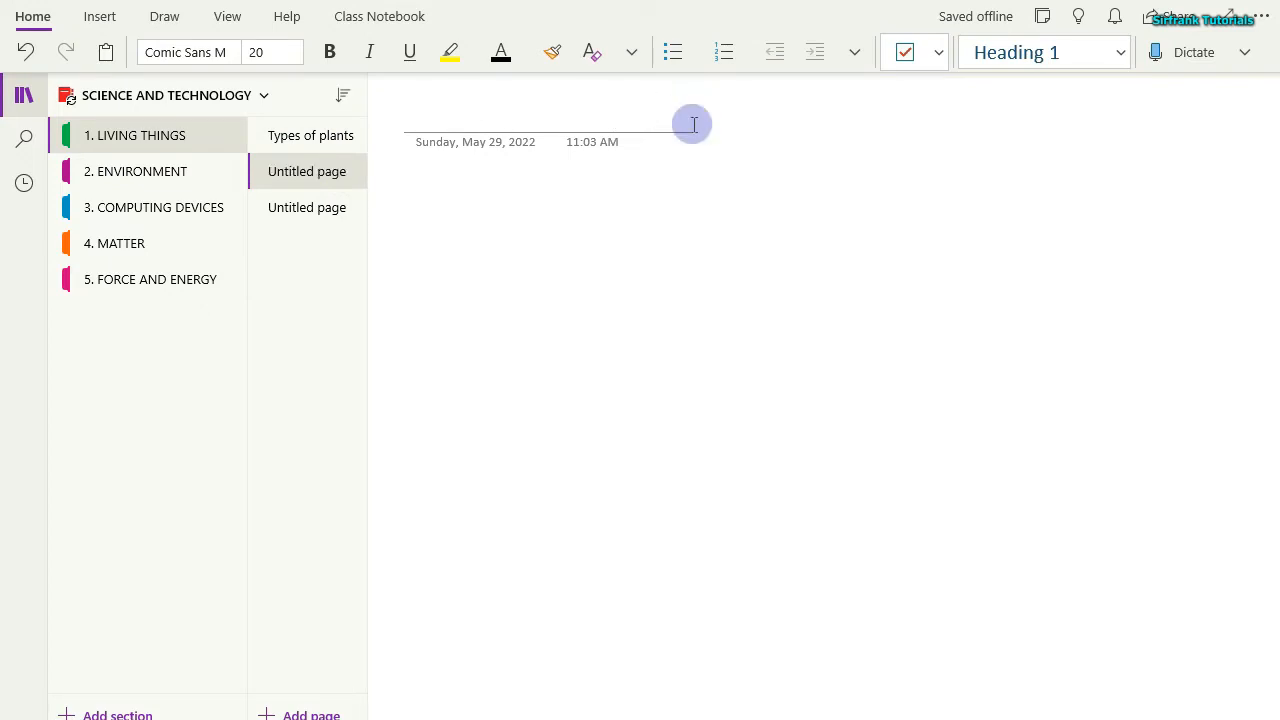
pyautogui.write('Part')
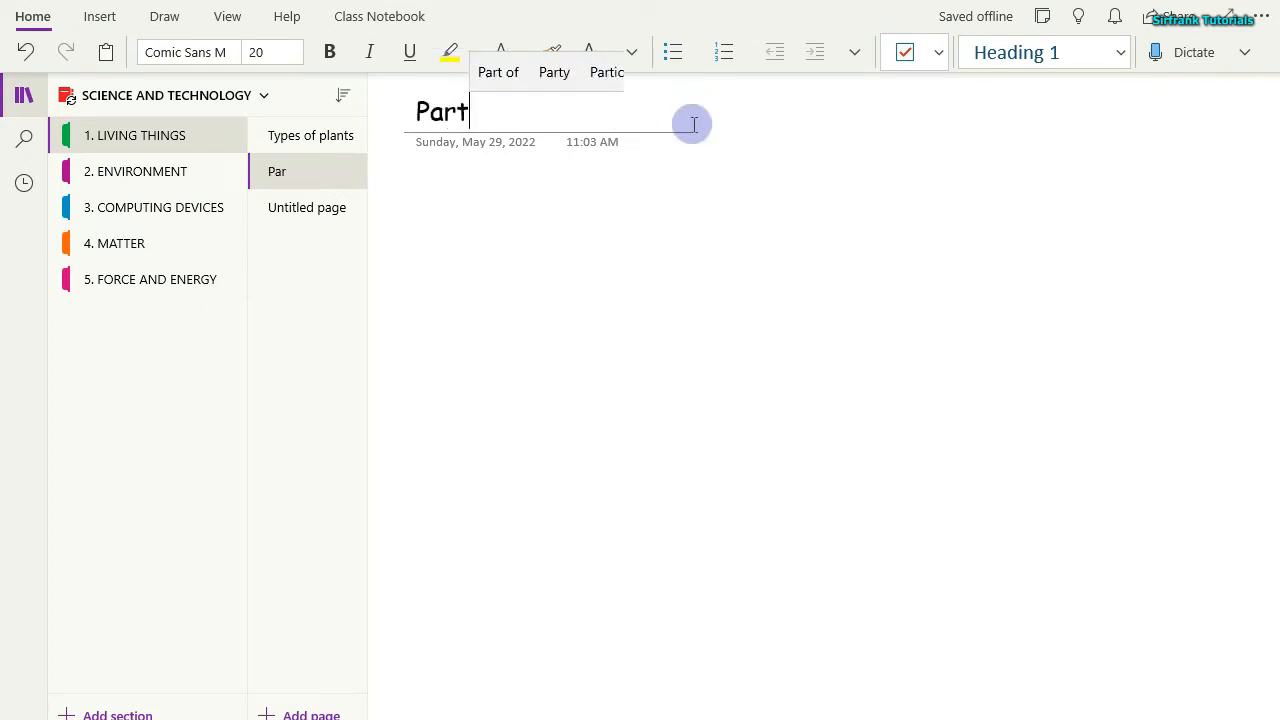
pyautogui.write('s of a')
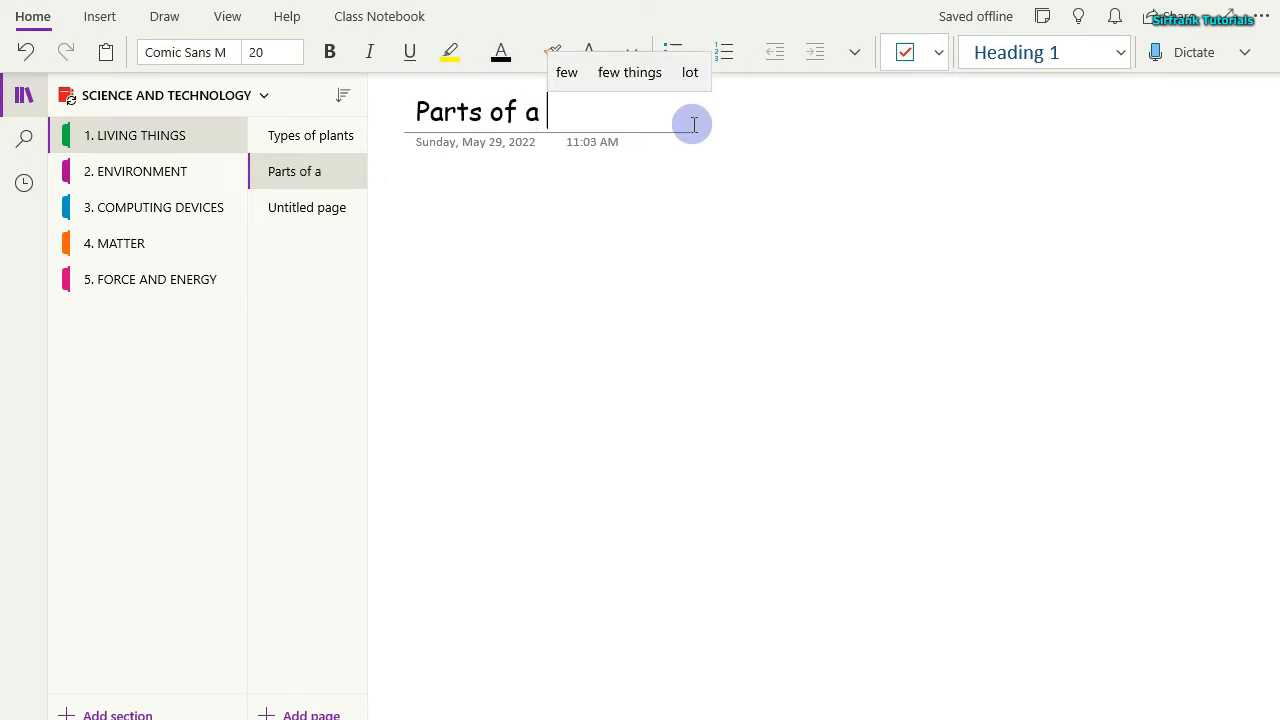
pyautogui.write(' plant')
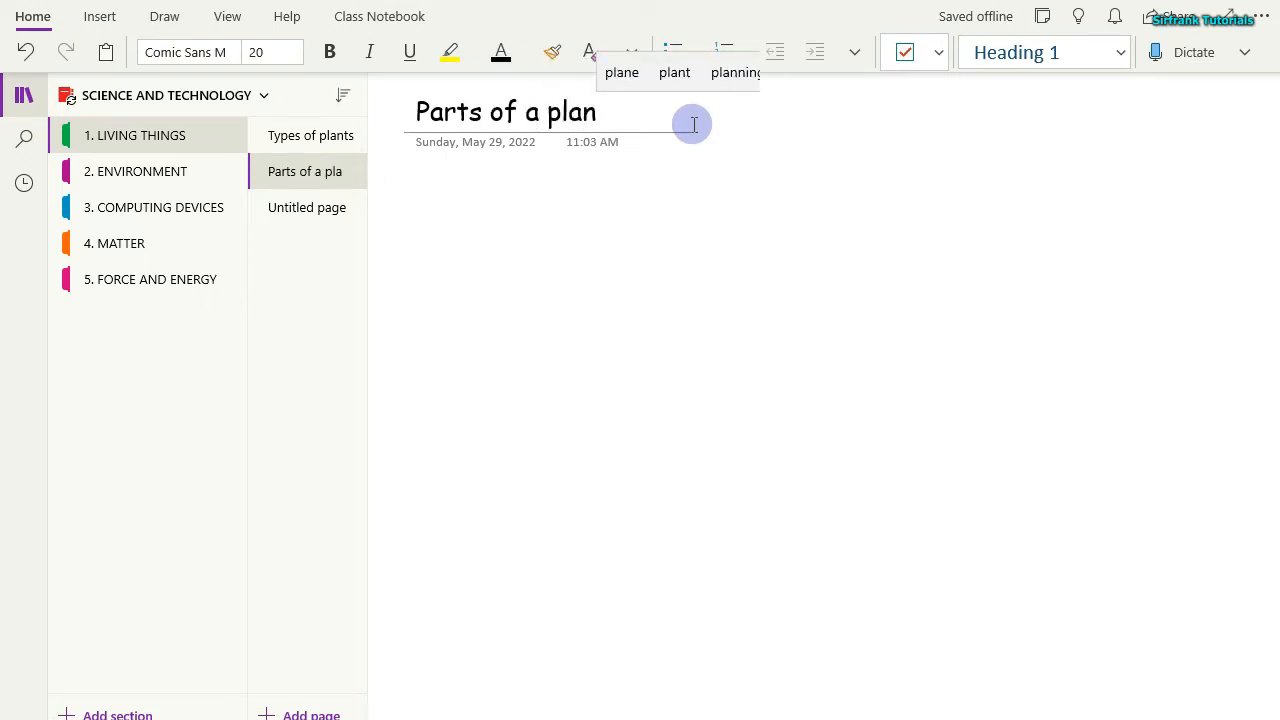
# Title the untitled third page "Drawing and labeling parts of a plant".
pyautogui.click(309, 214)
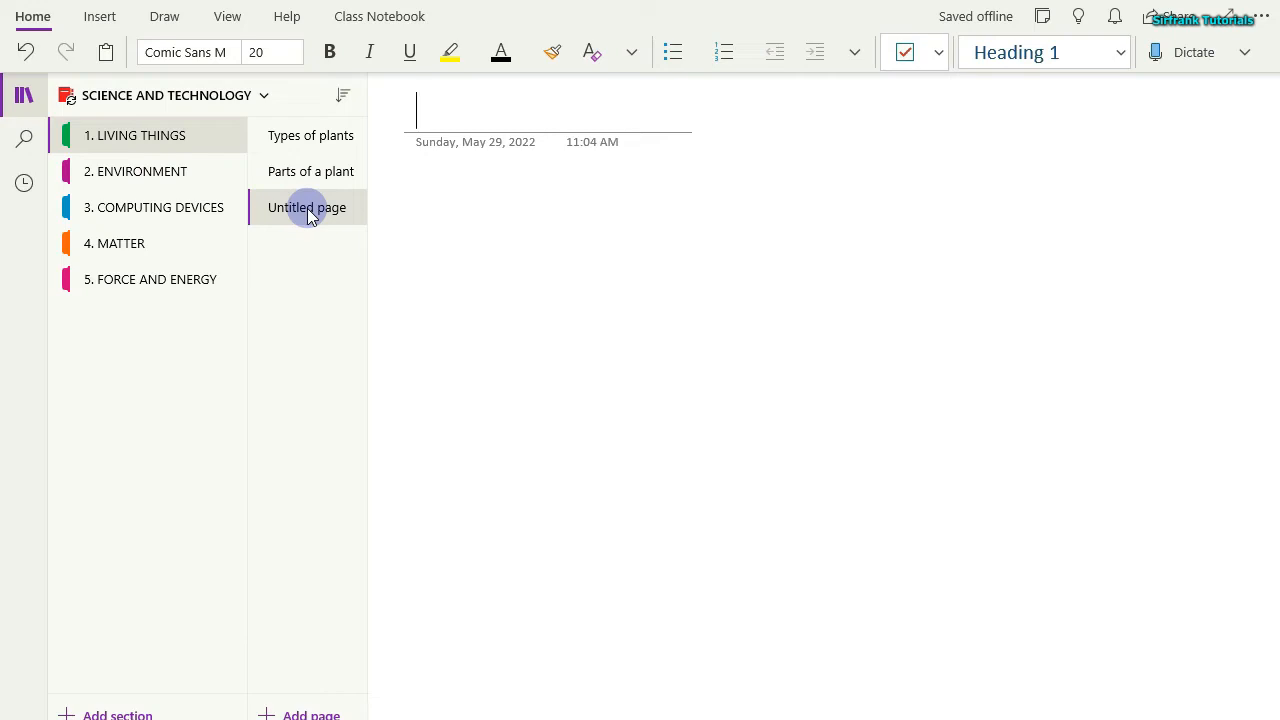
pyautogui.write('Dra')
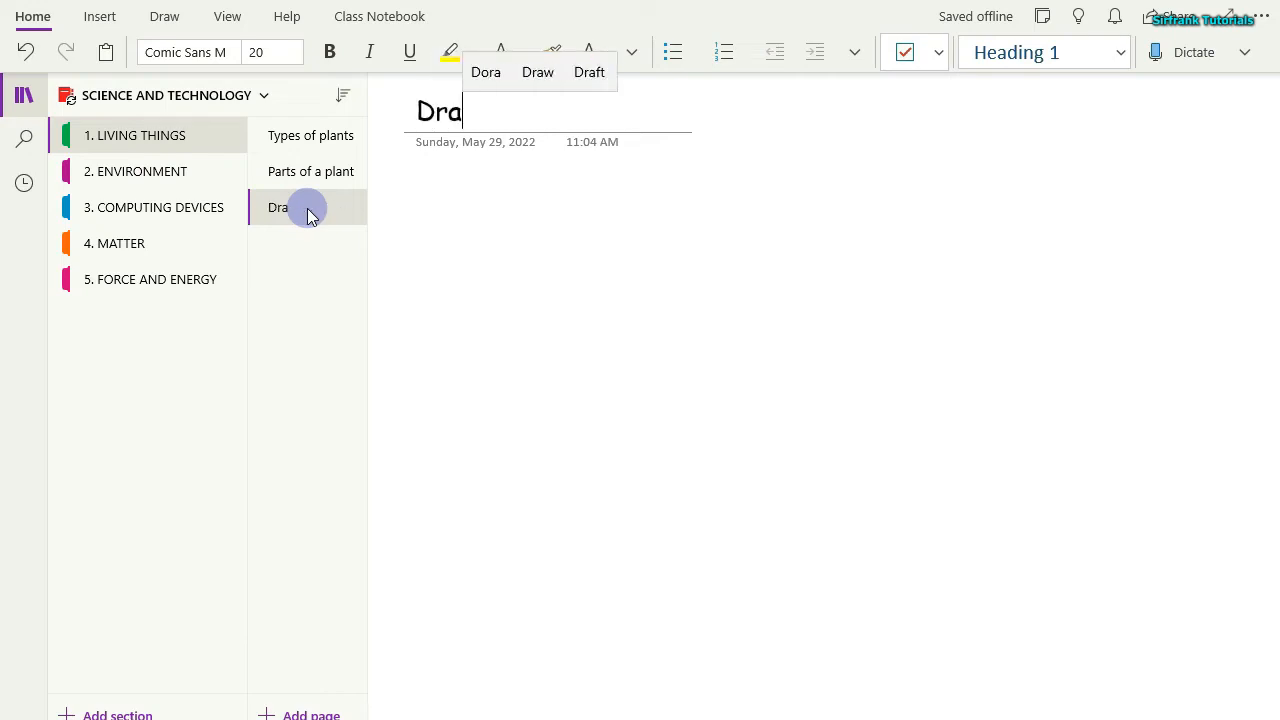
pyautogui.write('wing ')
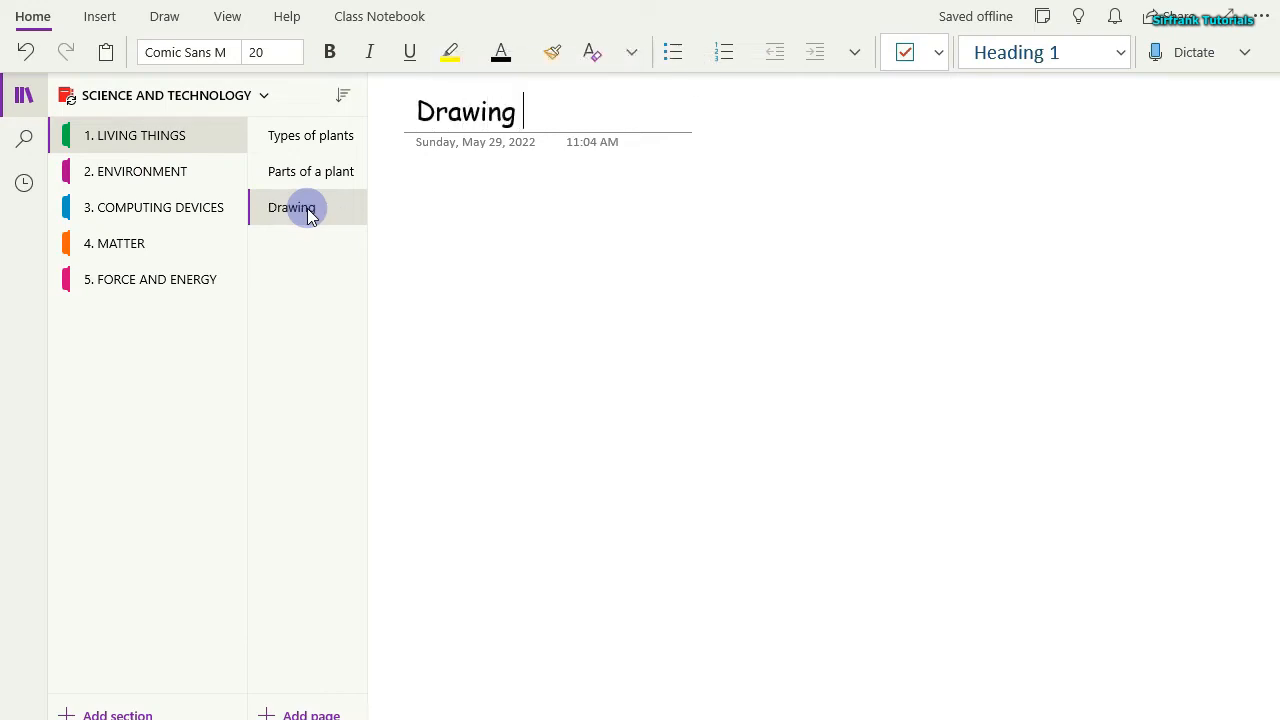
pyautogui.write('and label')
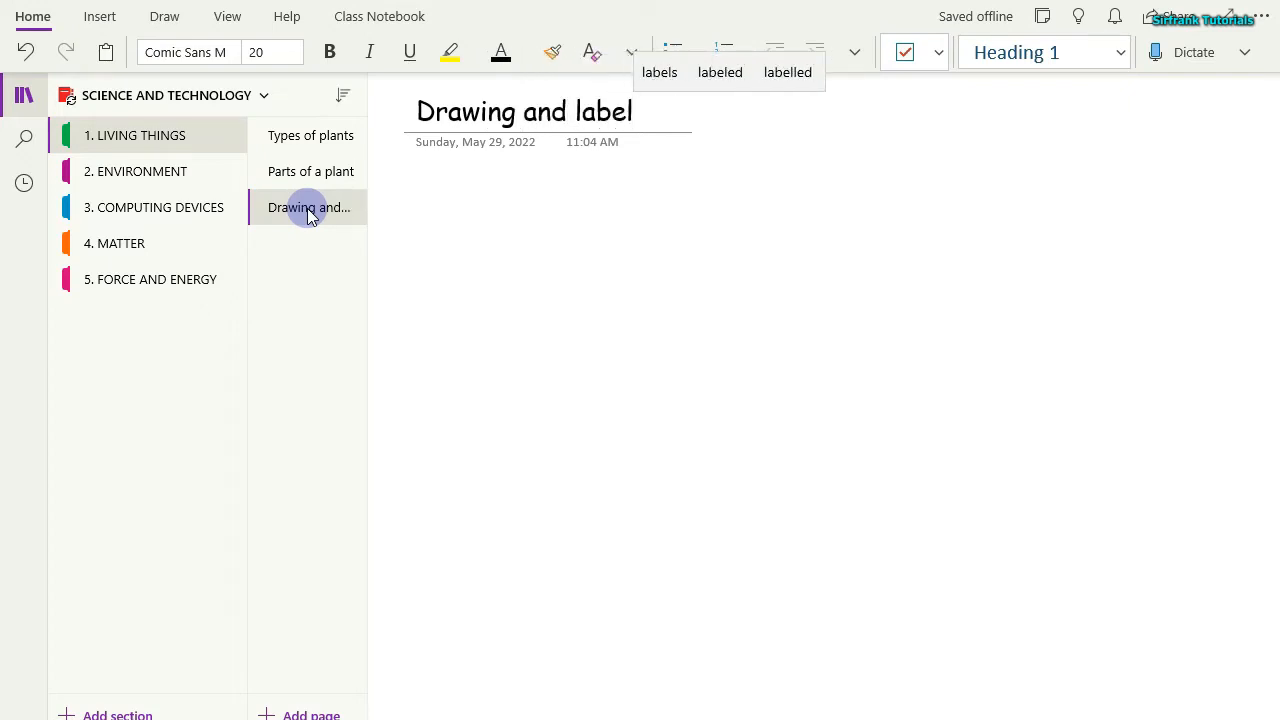
pyautogui.write('ing ')
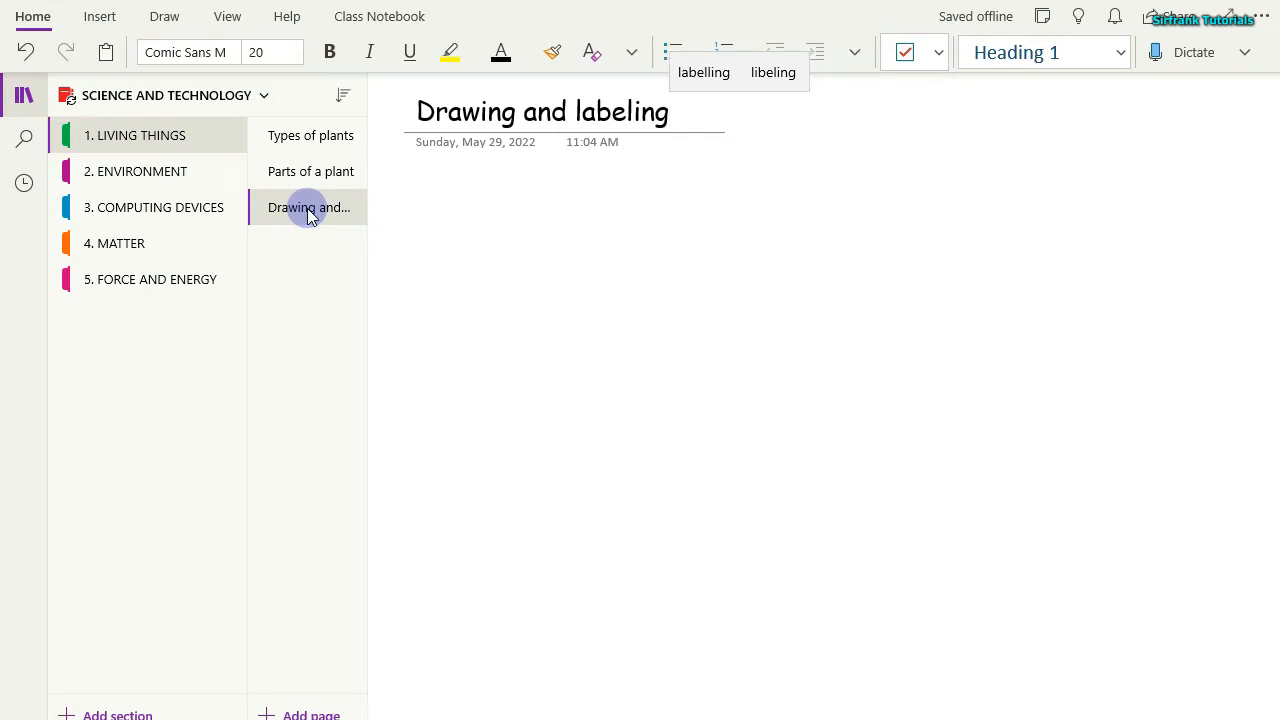
pyautogui.write('parts')
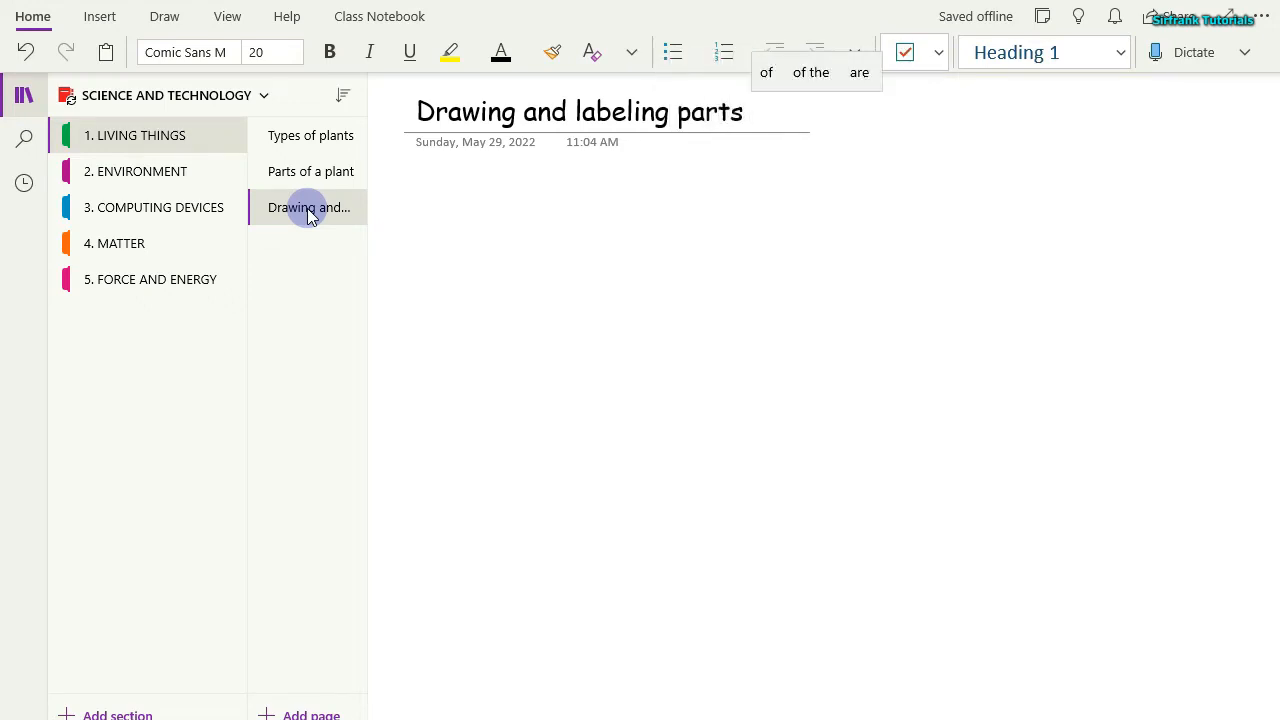
pyautogui.write(' of')
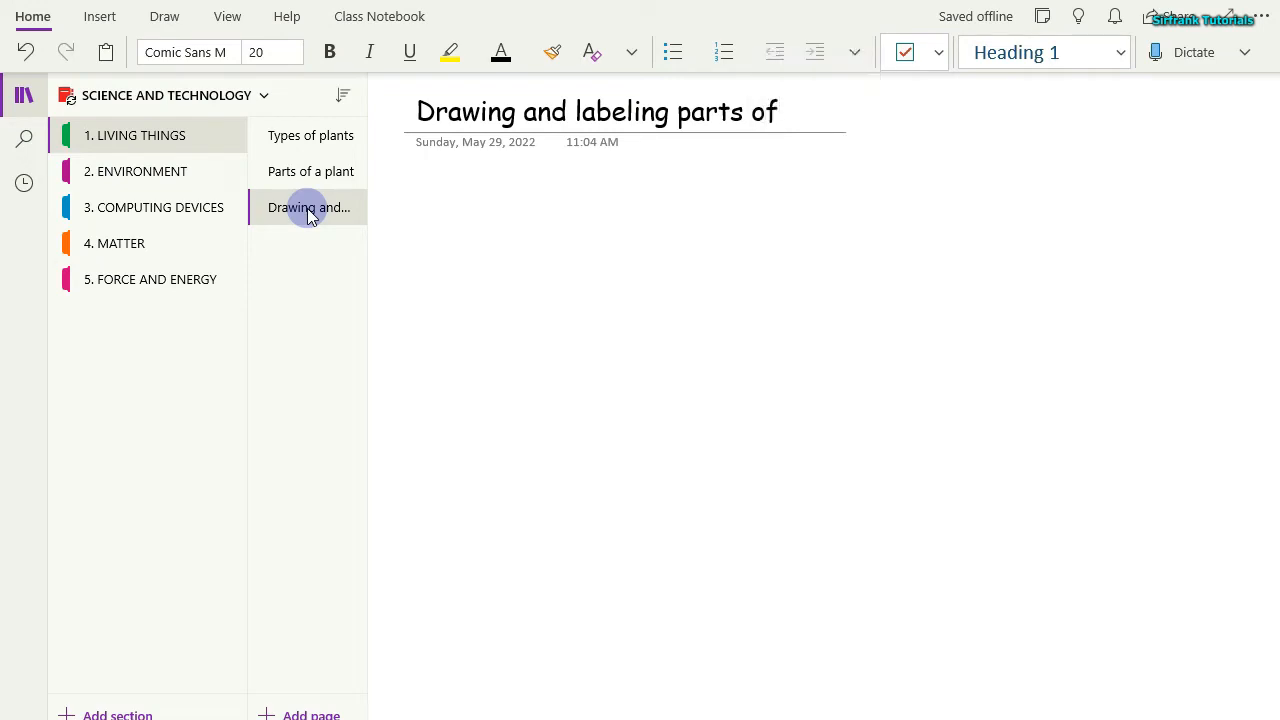
pyautogui.write(' a pl')
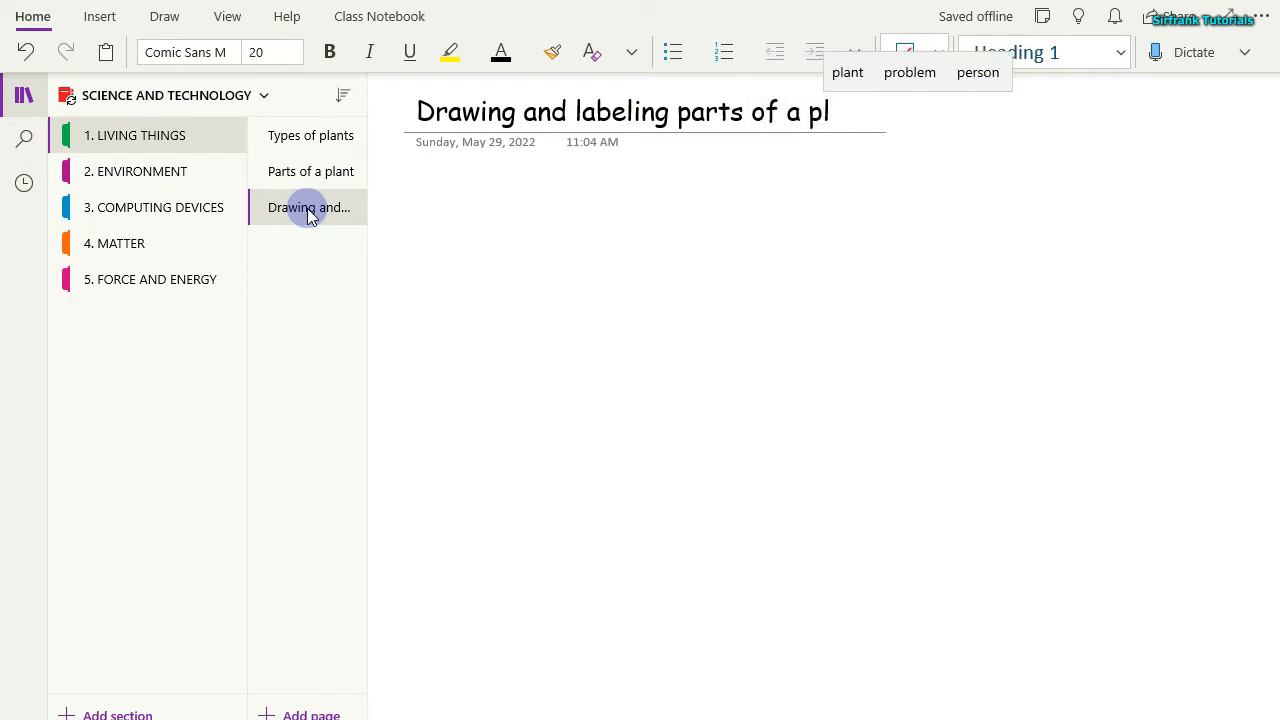
pyautogui.write('ant')
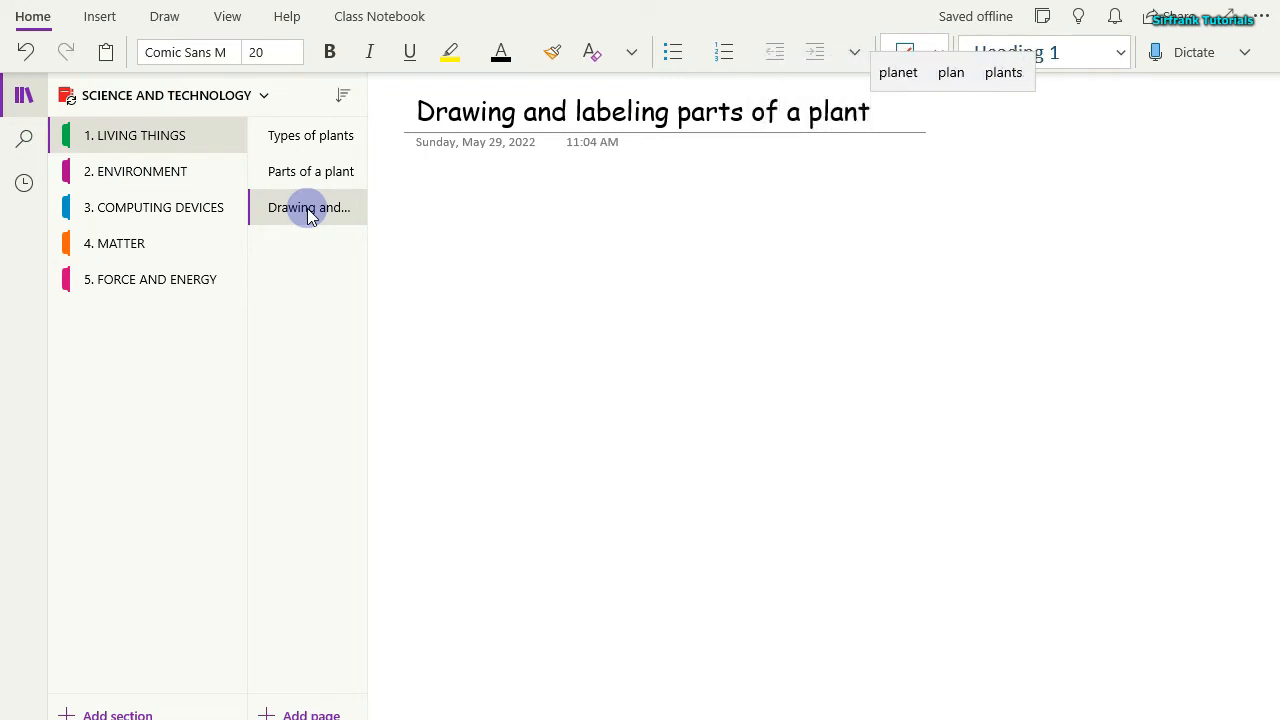
# Add a fourth page to the 1. LIVING THINGS section titled "Functions of different parts of a plant".
pyautogui.click(275, 712)
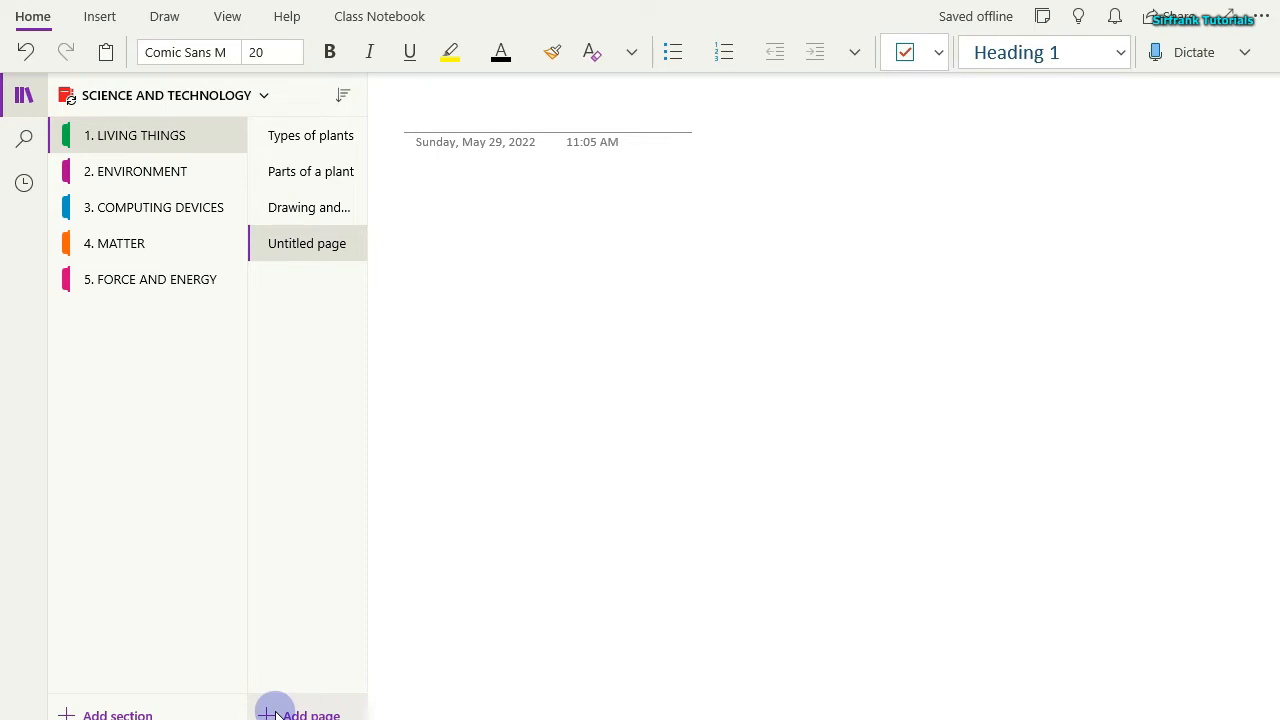
pyautogui.write('Fu')
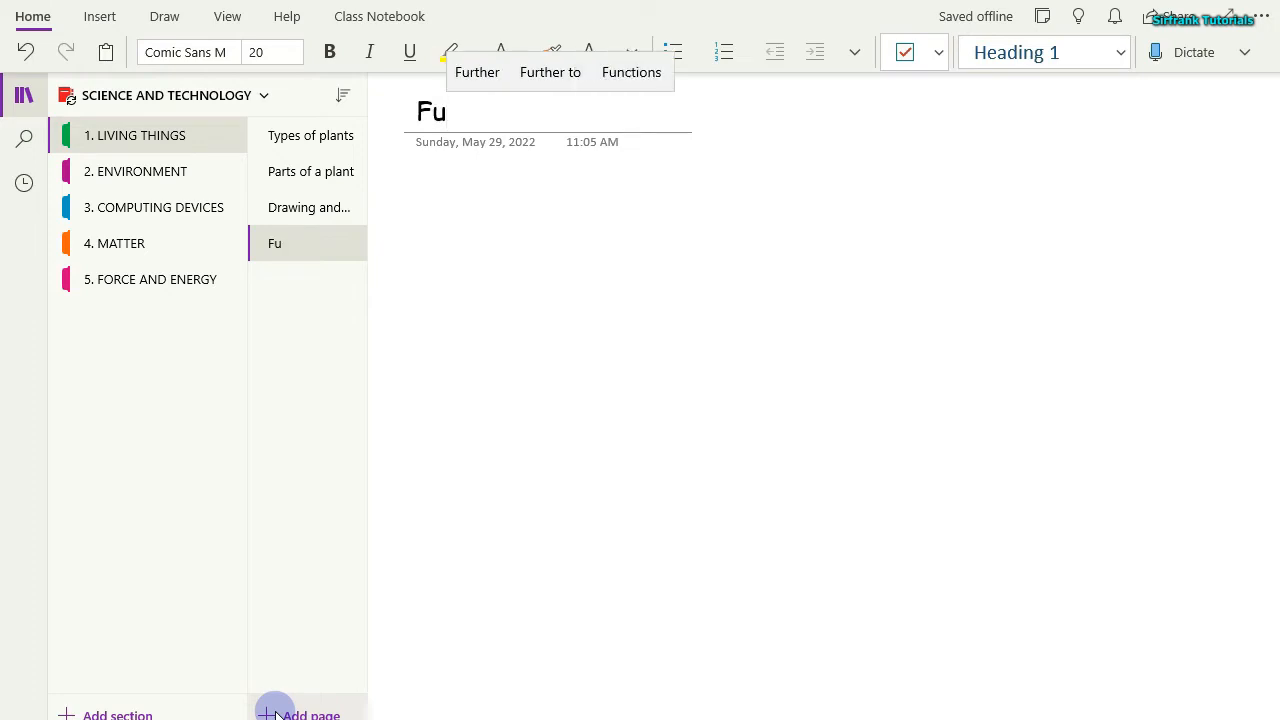
pyautogui.write('ncti')
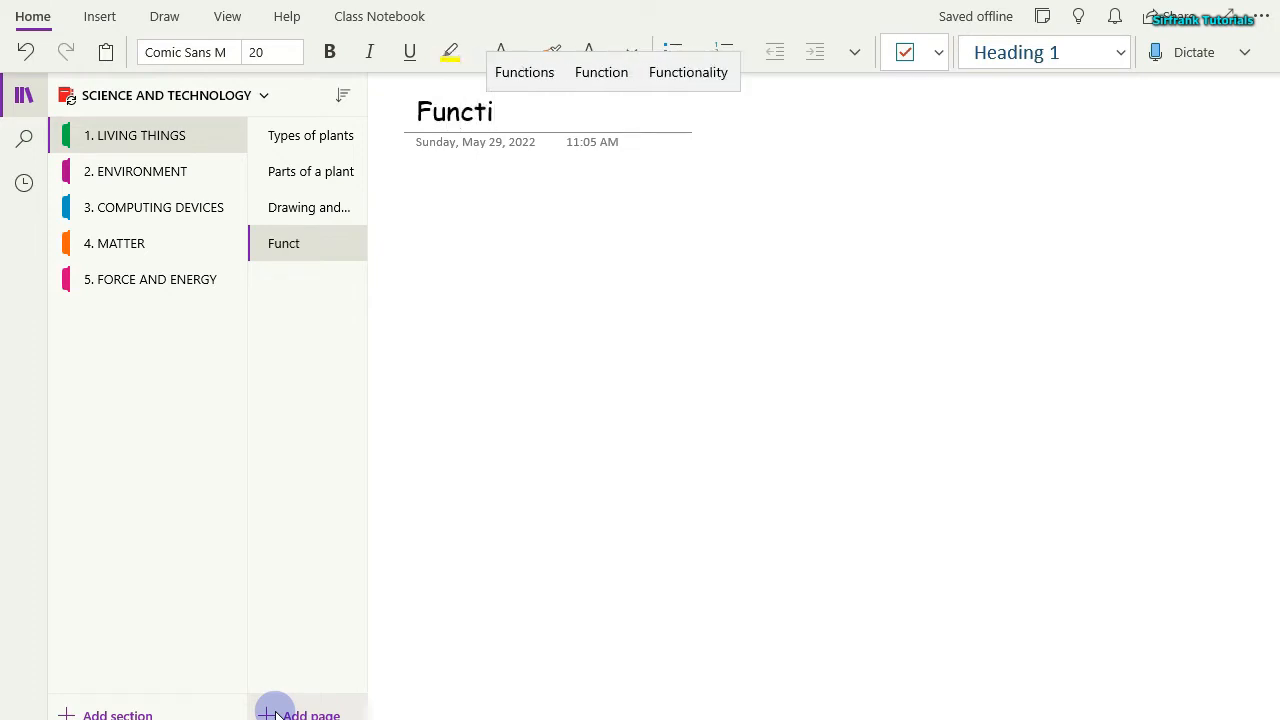
pyautogui.write('ons o')
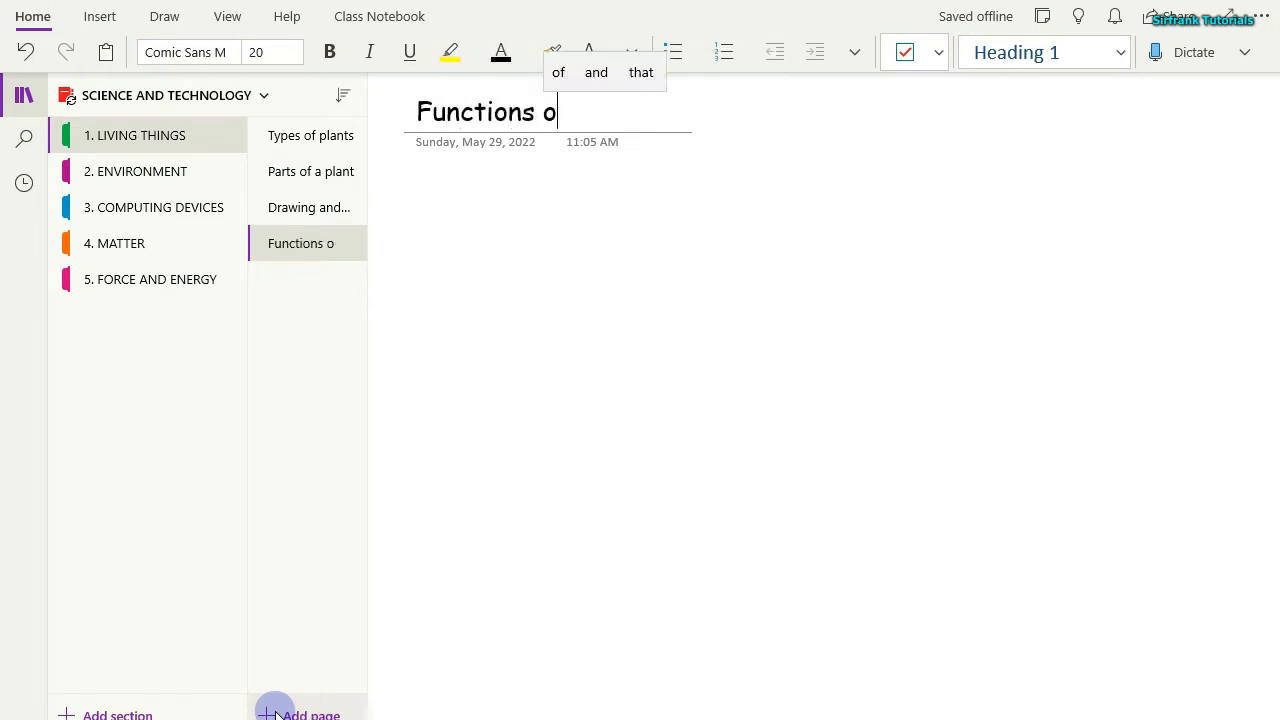
pyautogui.write('f di')
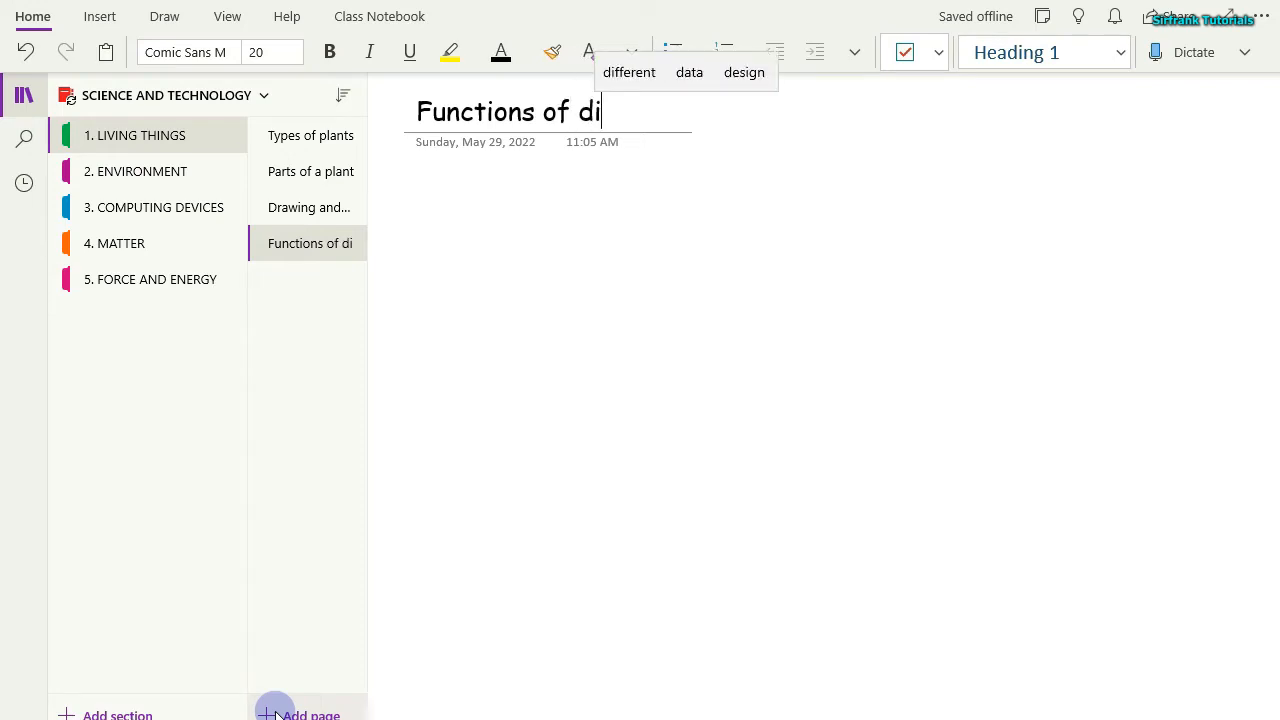
pyautogui.write('fferen')
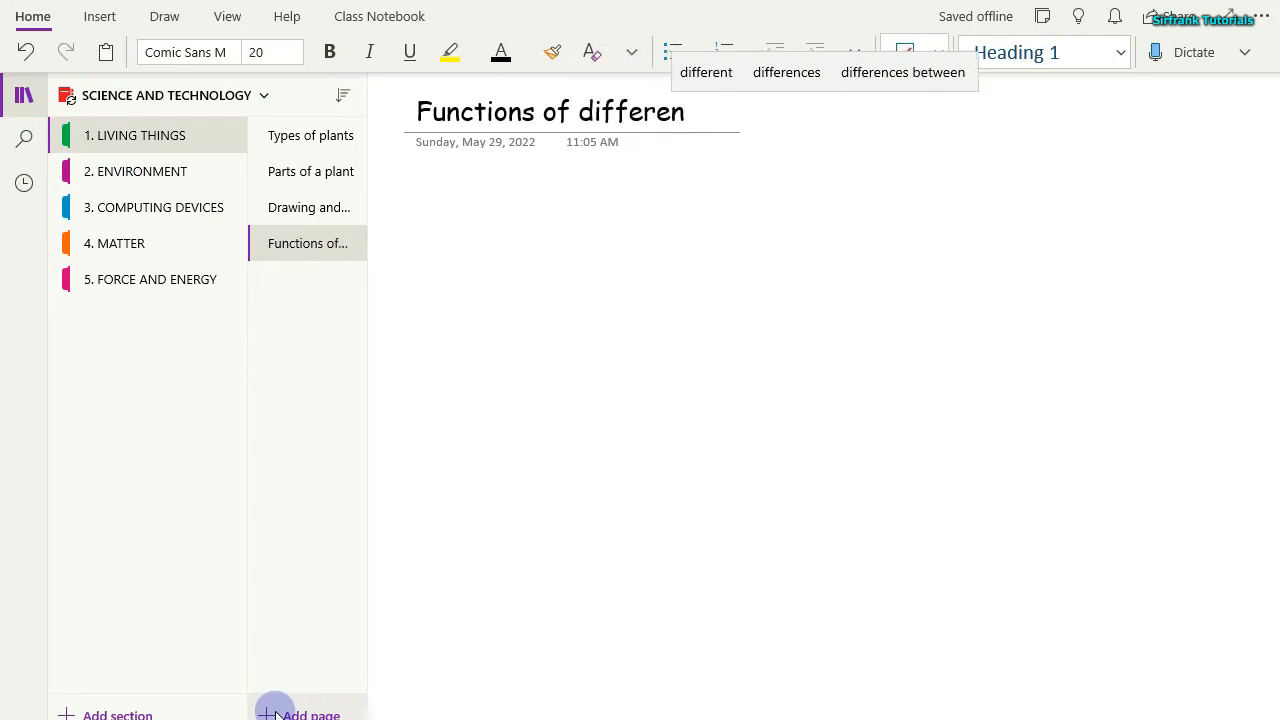
pyautogui.write('t pa')
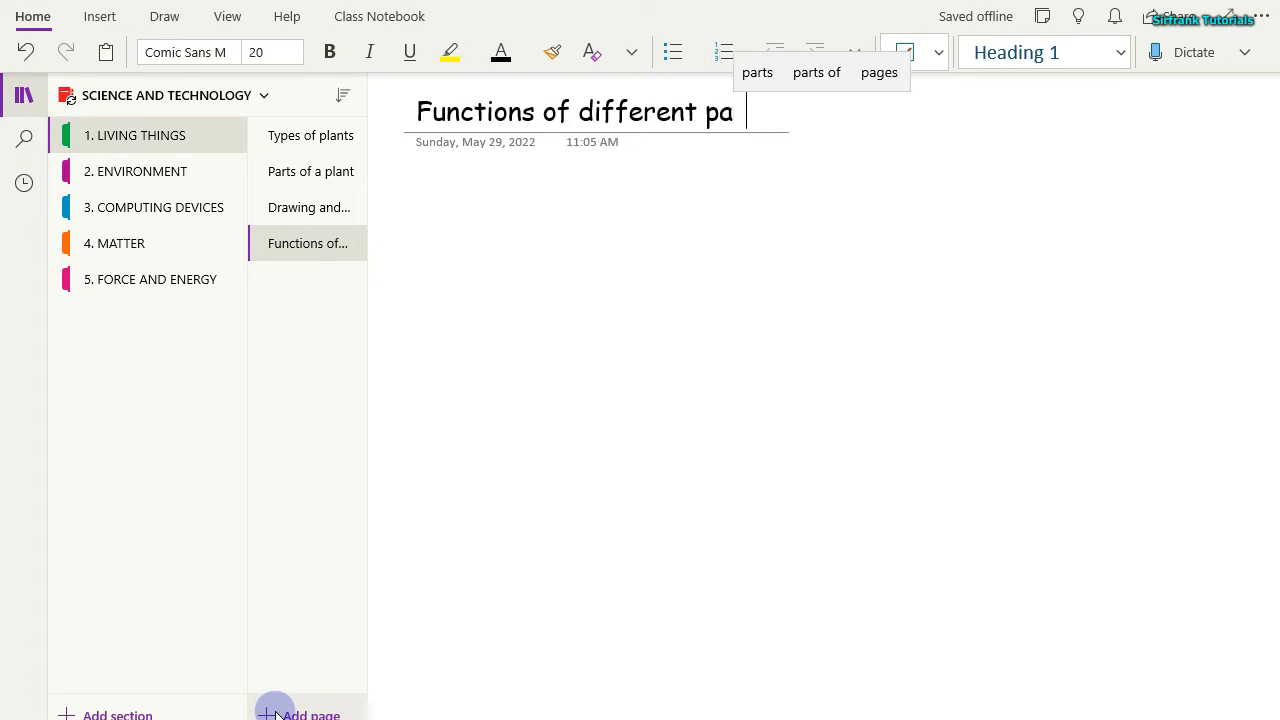
pyautogui.write('rts of ')
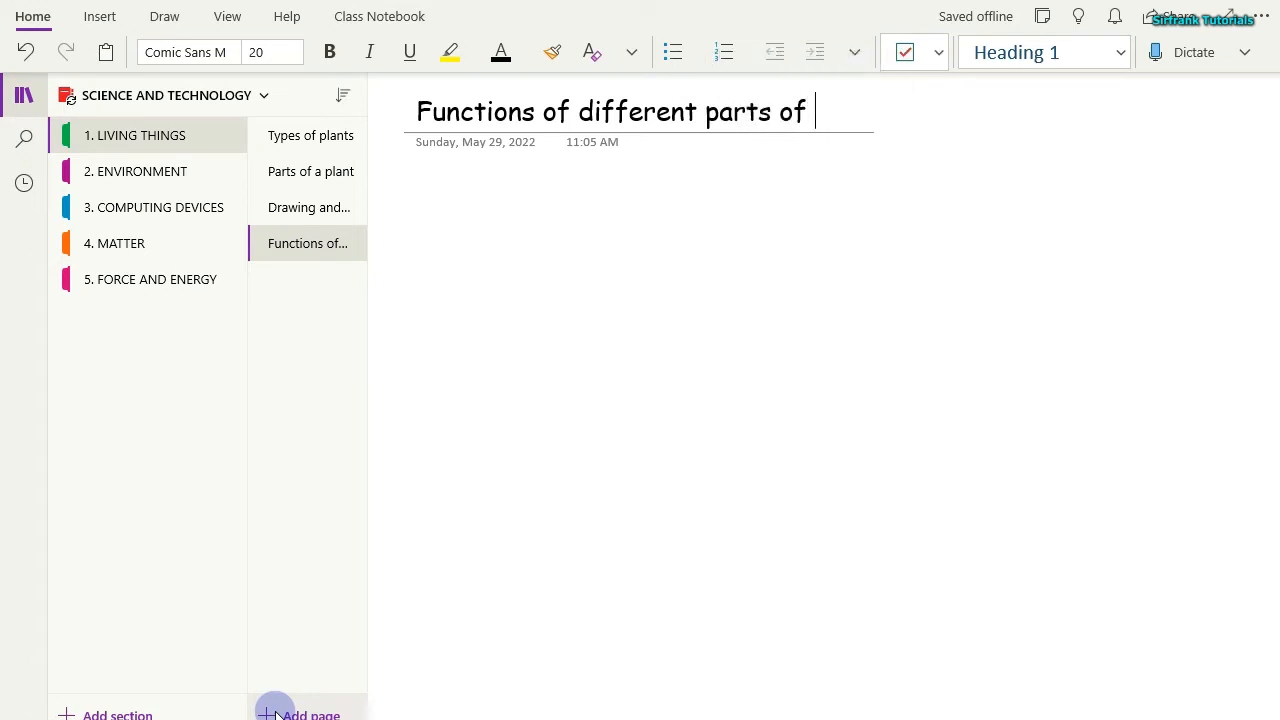
pyautogui.write('a plant')
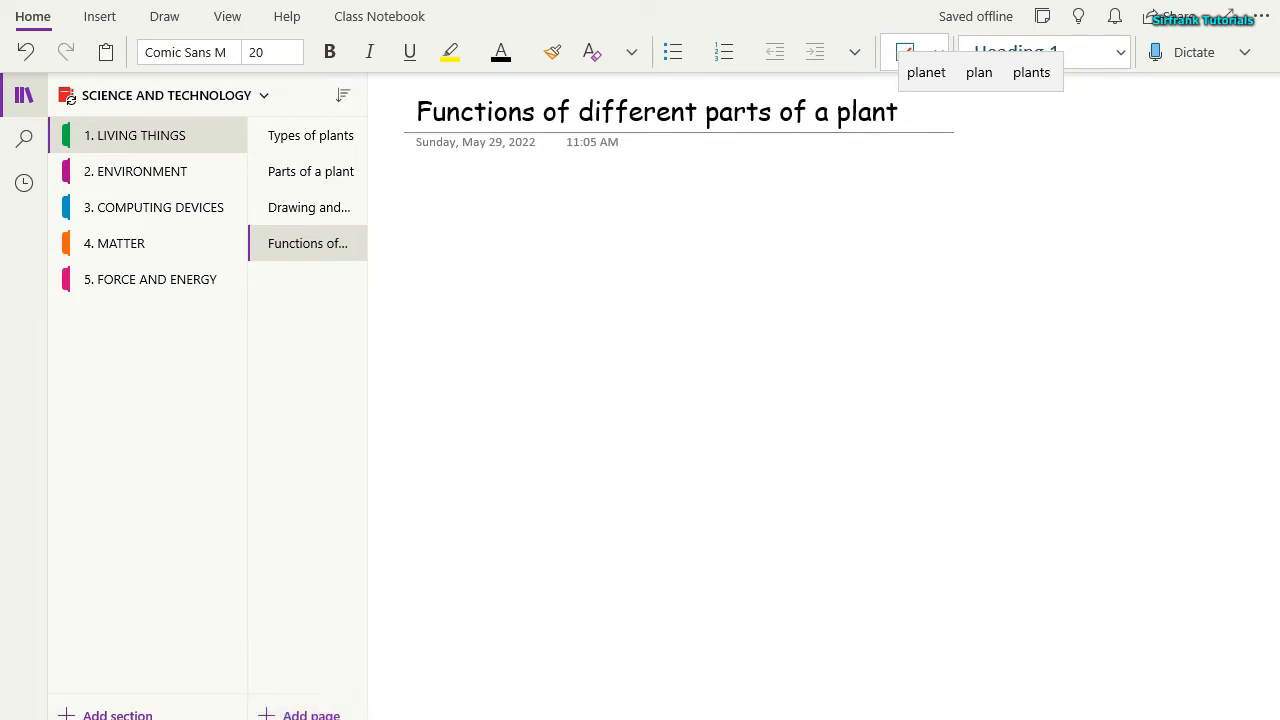
# Add a fifth page to the 1. LIVING THINGS section titled "Making mounts of a plant".
pyautogui.click(283, 714)
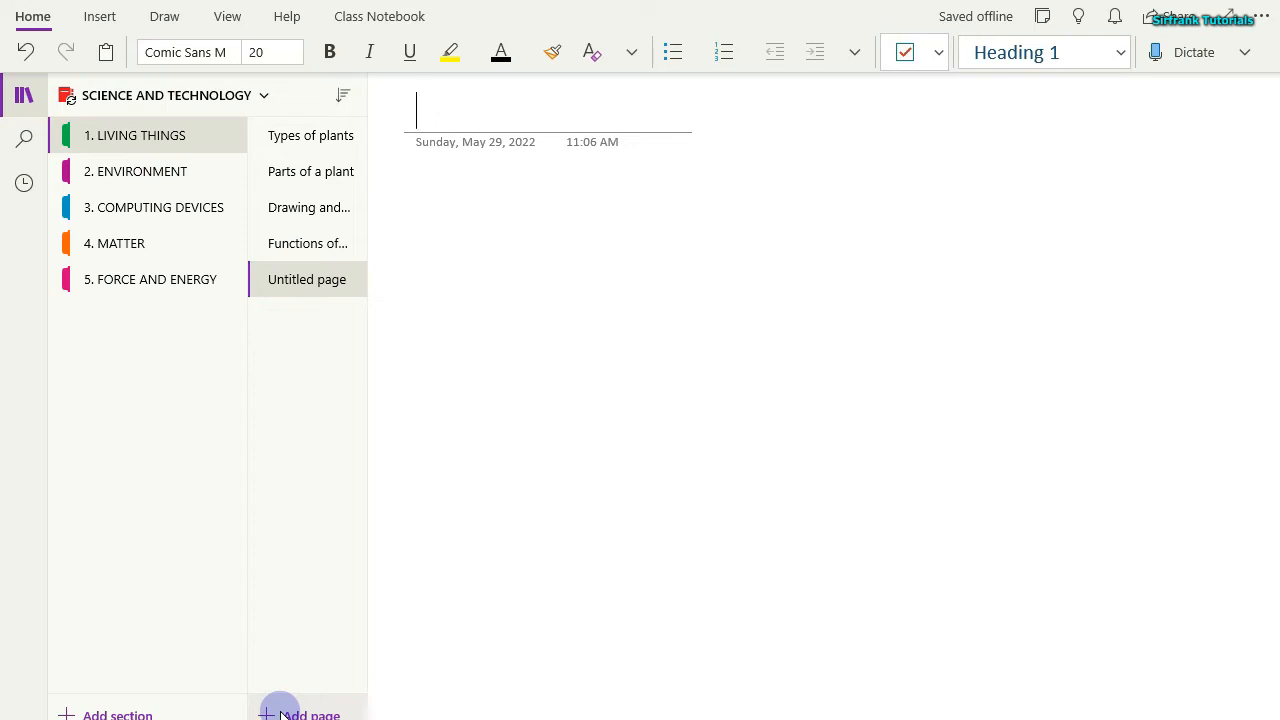
pyautogui.write('M')
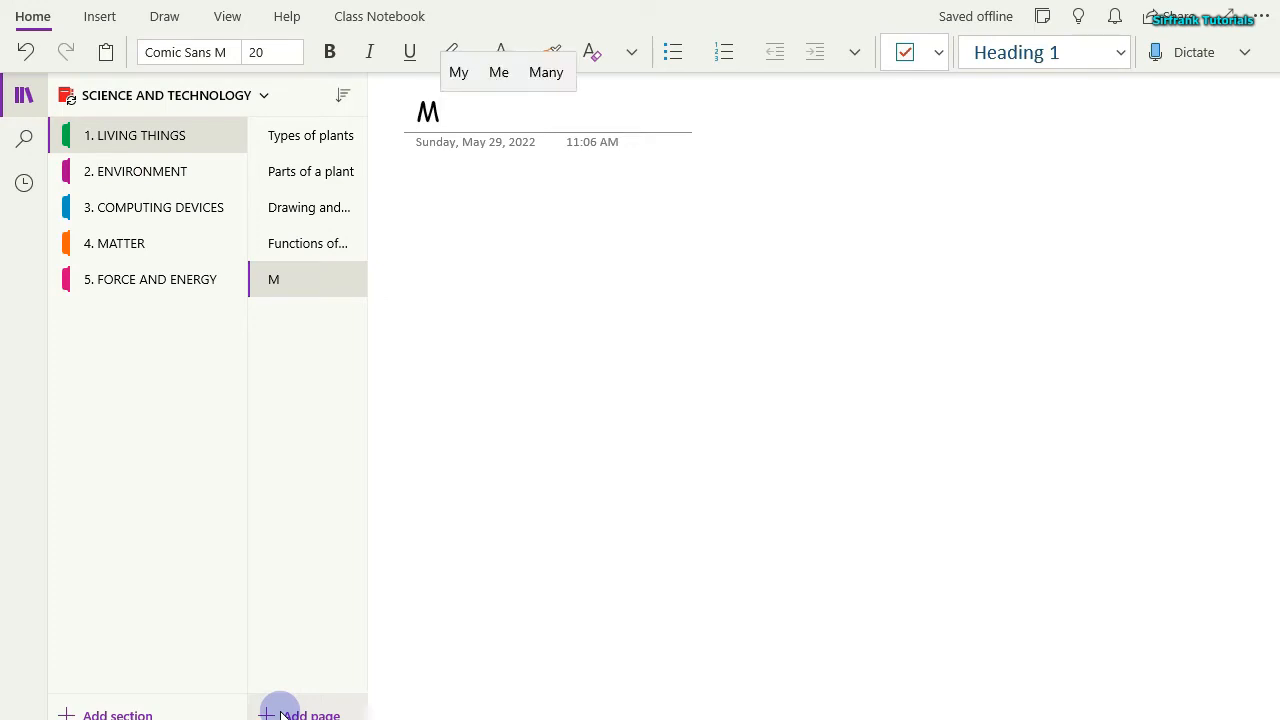
pyautogui.write('aking mou')
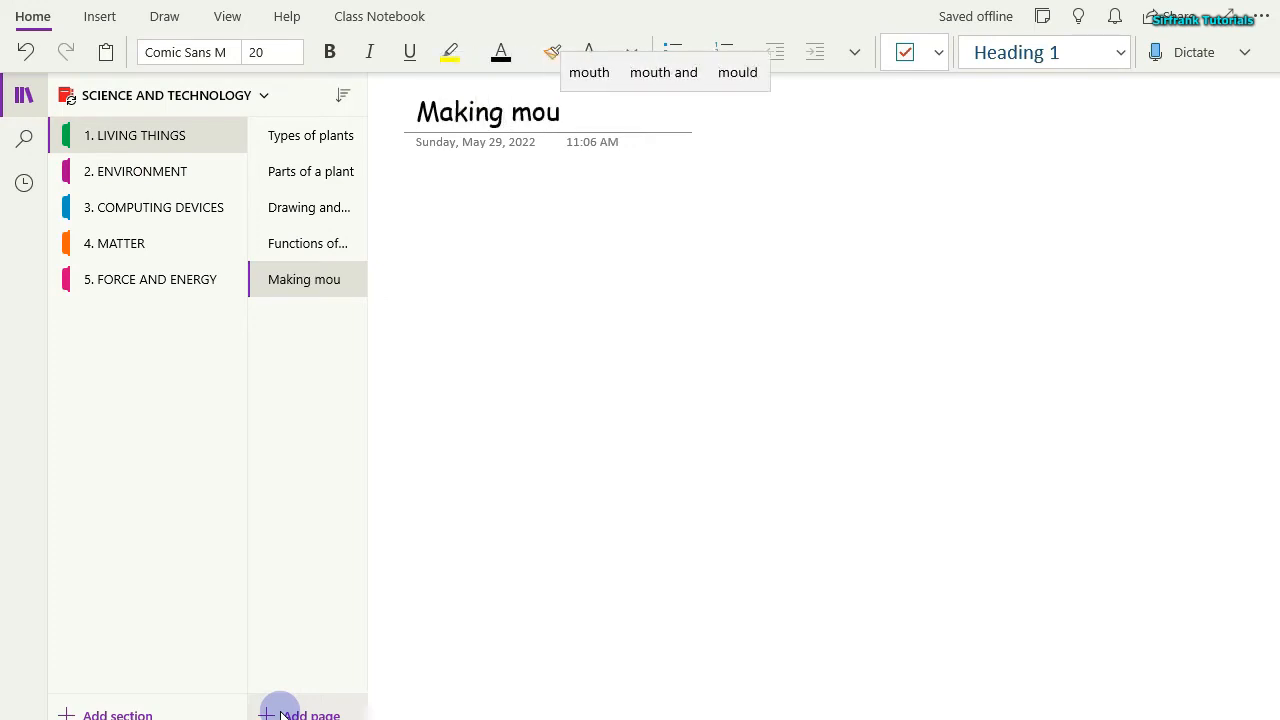
pyautogui.write('nts of a plant')
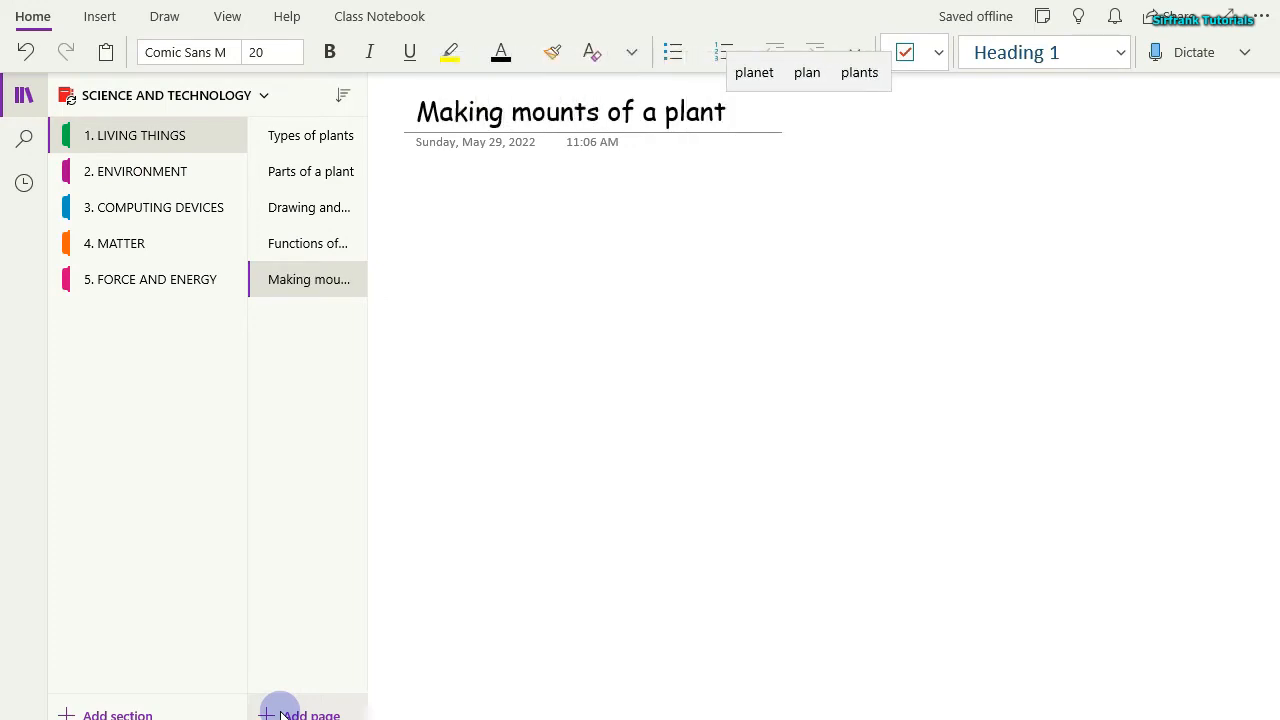
# Add a sixth page to the 1. LIVING THINGS section titled "Types of roots".
pyautogui.click(272, 712)
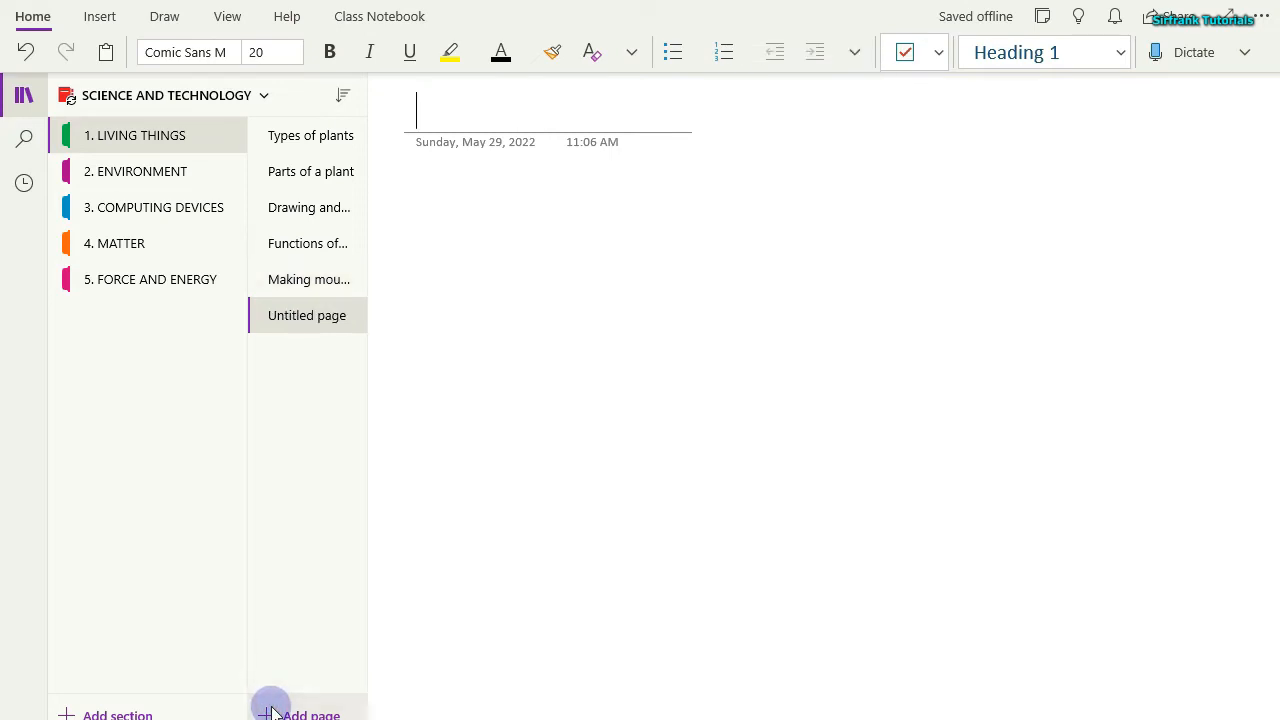
pyautogui.write('Types')
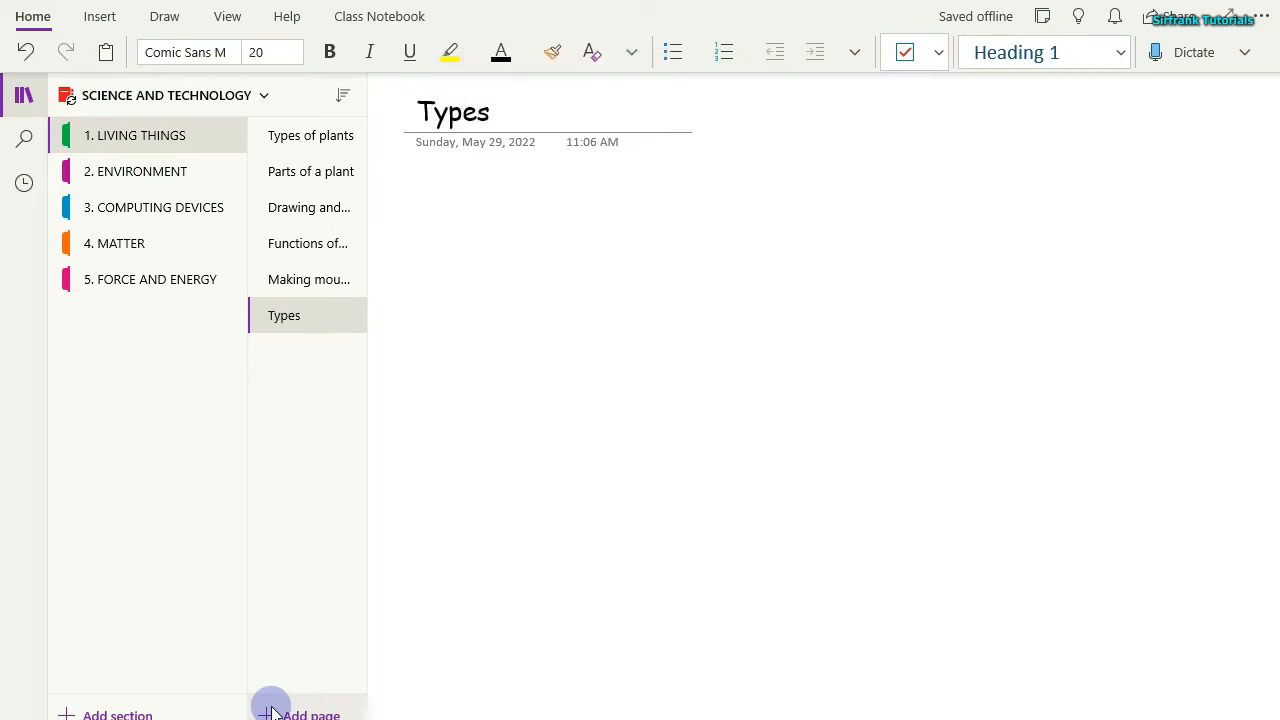
pyautogui.write(' of roots')
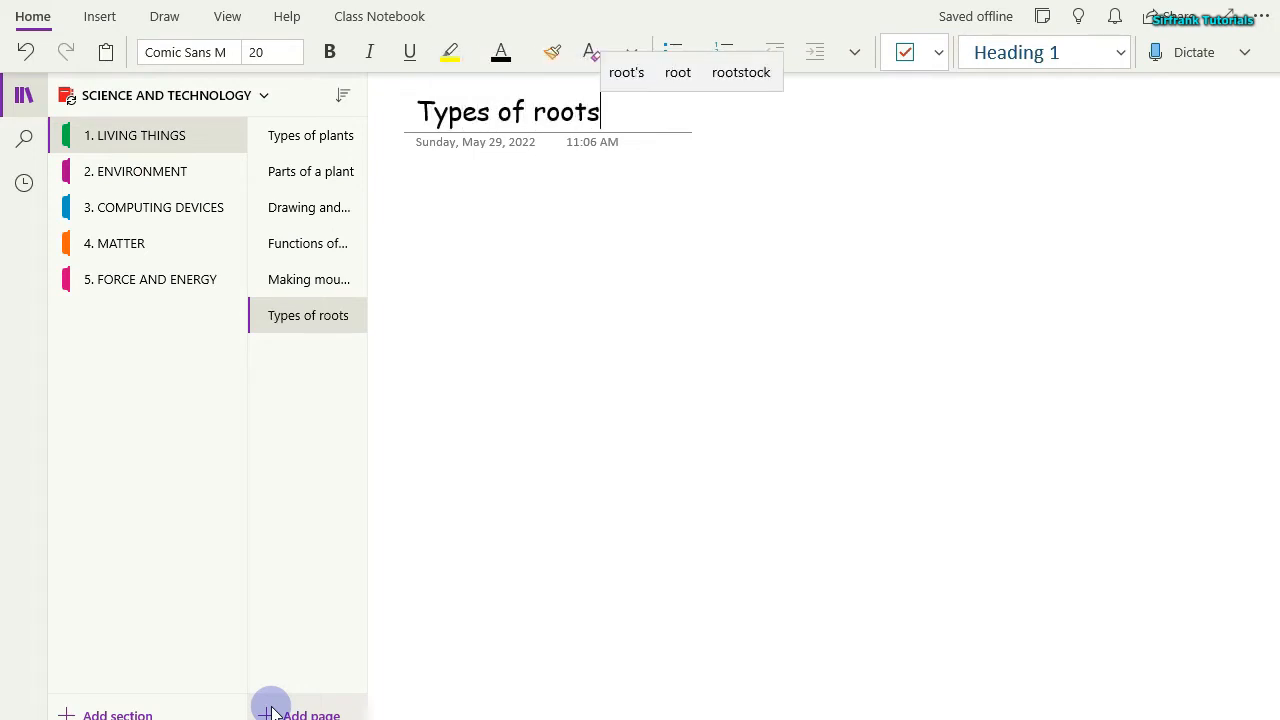
# Add a seventh page to the section titled "Grouping plants based on the types of roots they have".
pyautogui.click(269, 712)
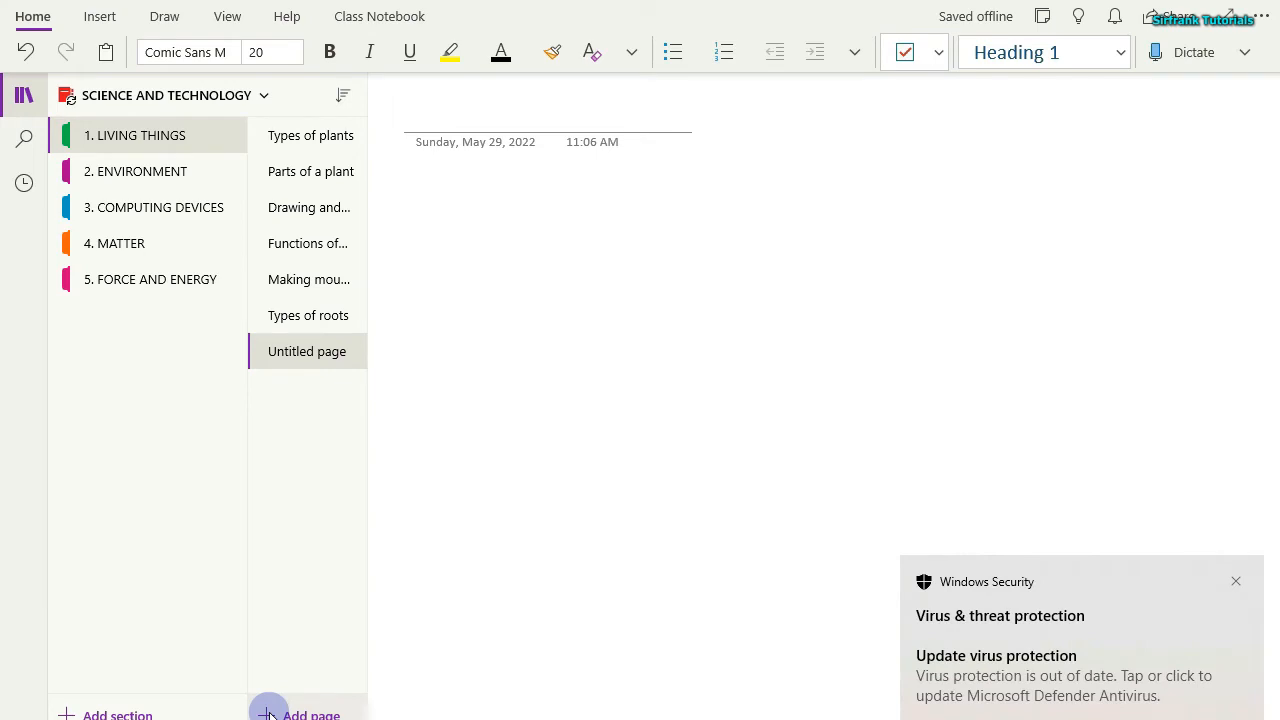
pyautogui.write('Groupi')
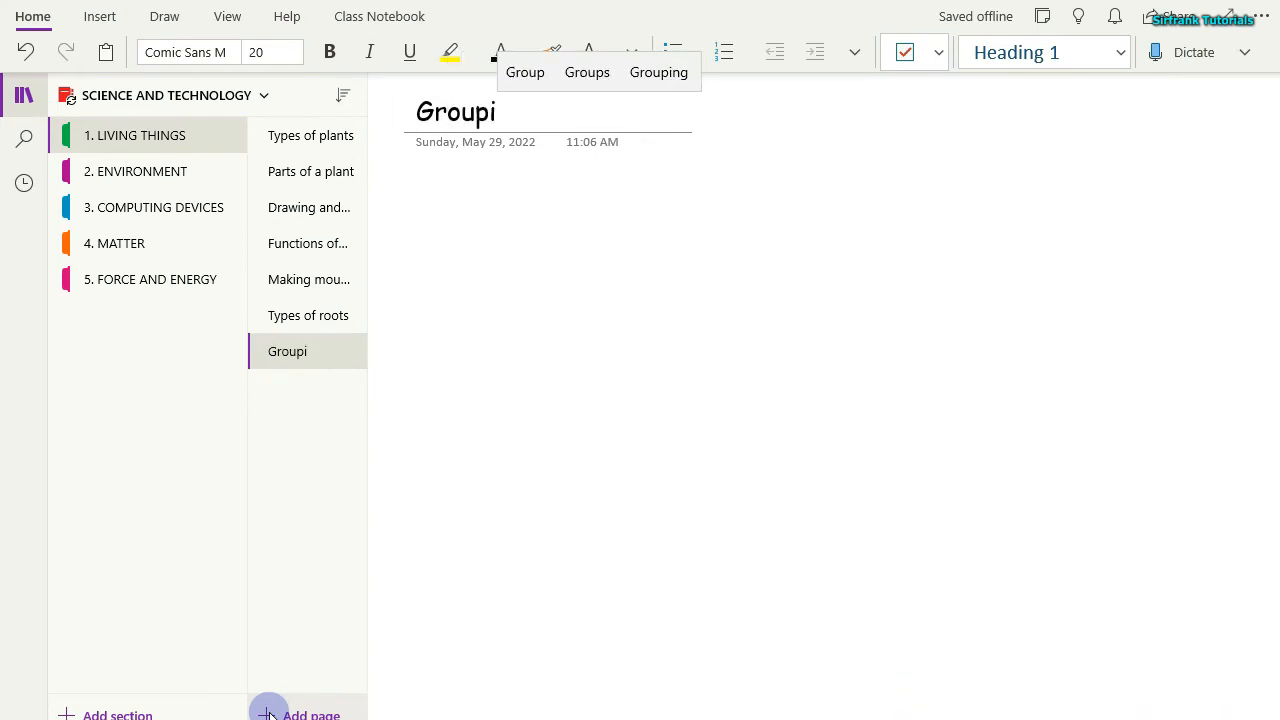
pyautogui.write('ng plants base')
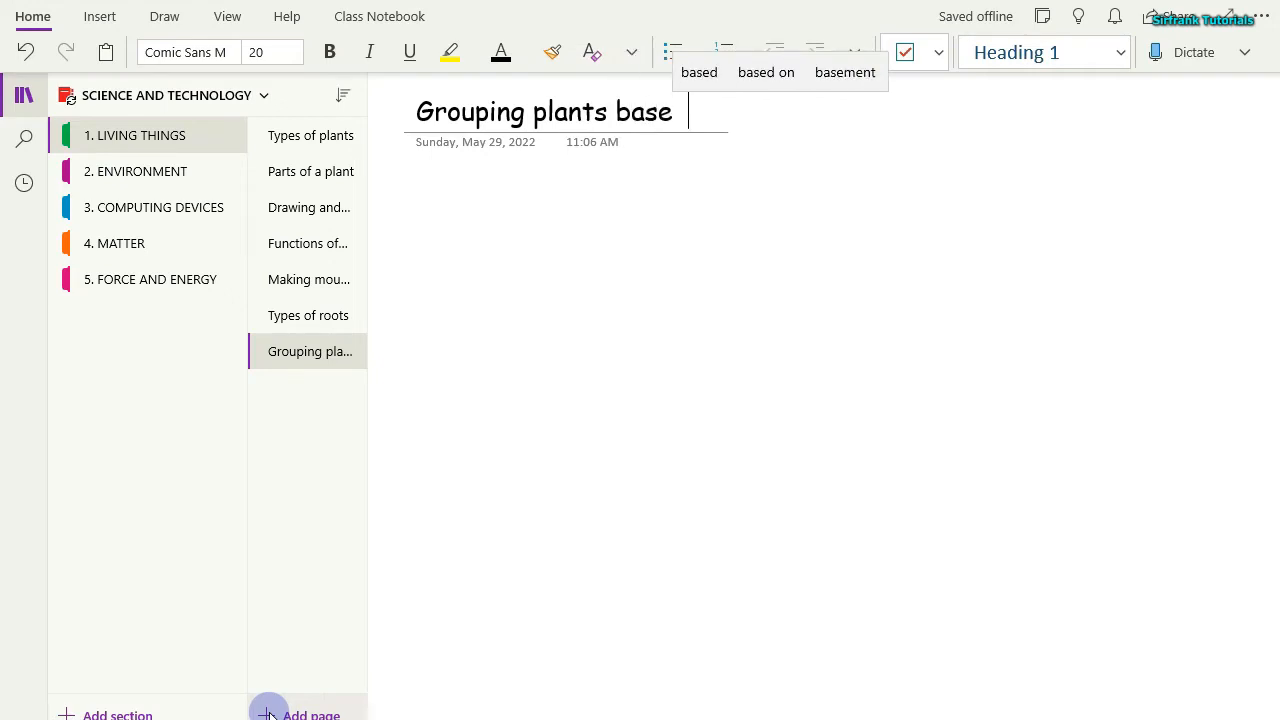
pyautogui.write('d on the types')
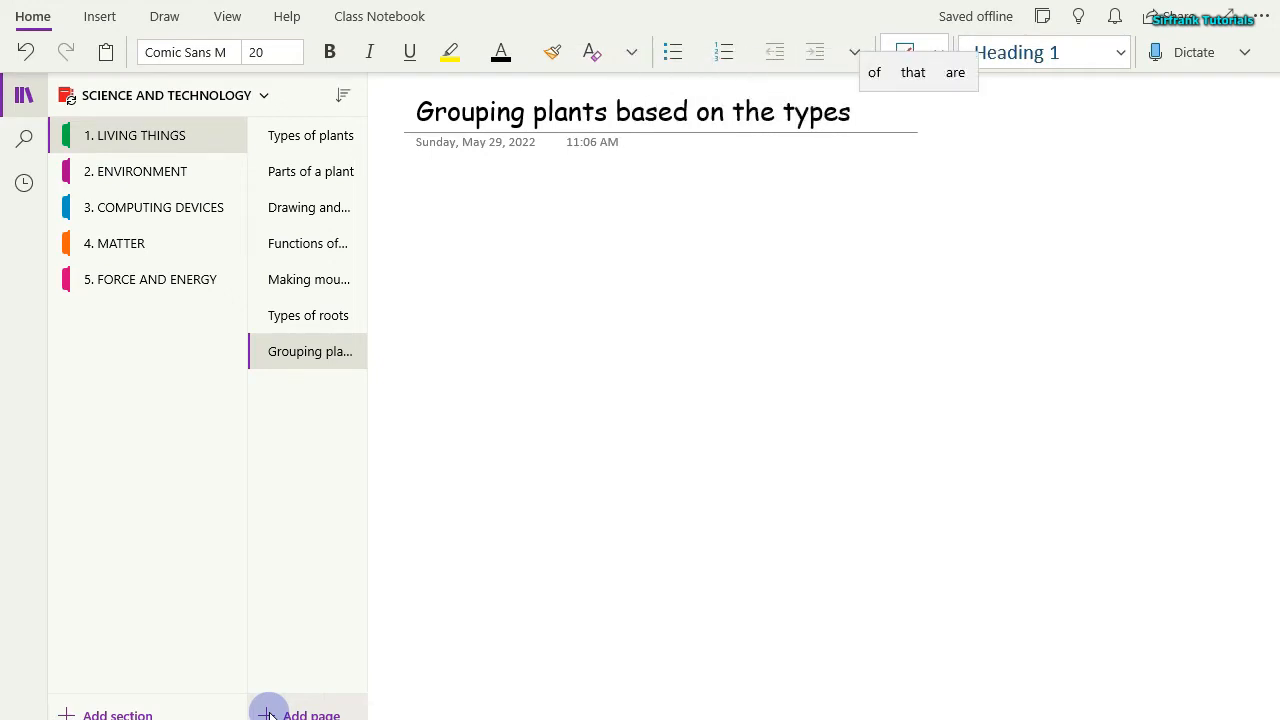
pyautogui.write(' of roots they have')
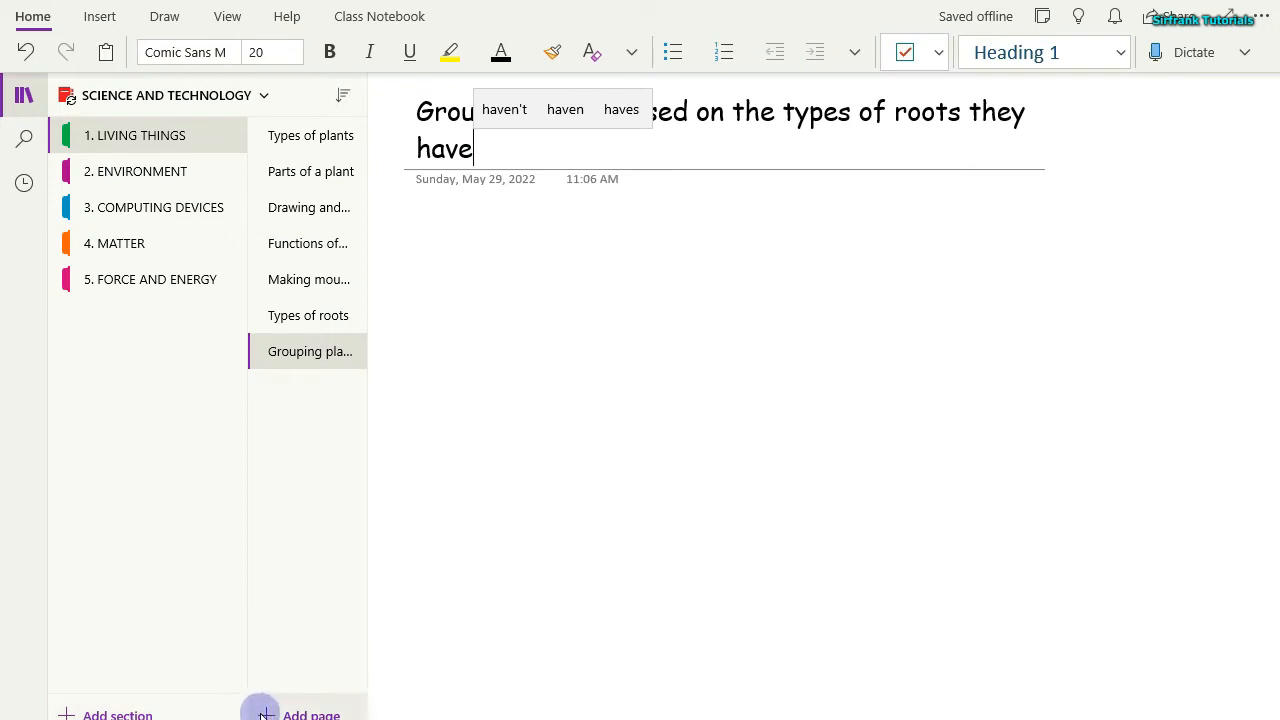
# Add an eighth page to the 1. LIVING THINGS section titled "Making Mounts of roots".
pyautogui.click(265, 712)
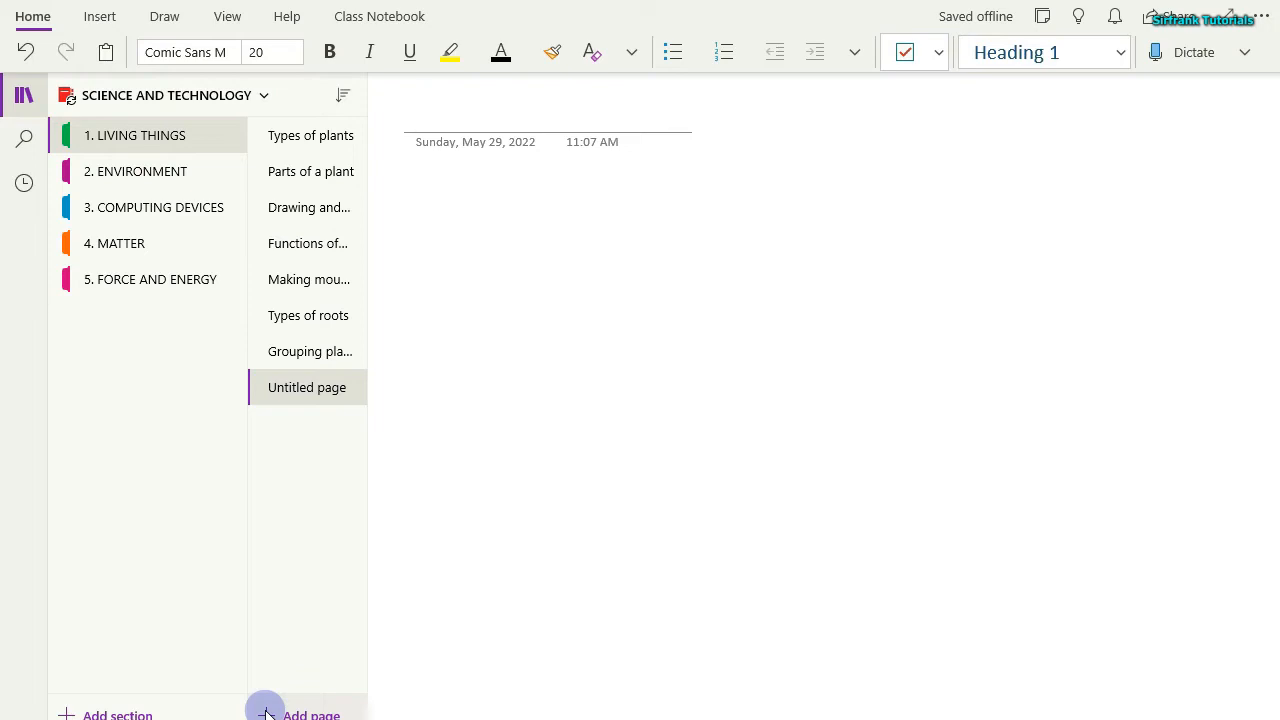
pyautogui.write('Makin')
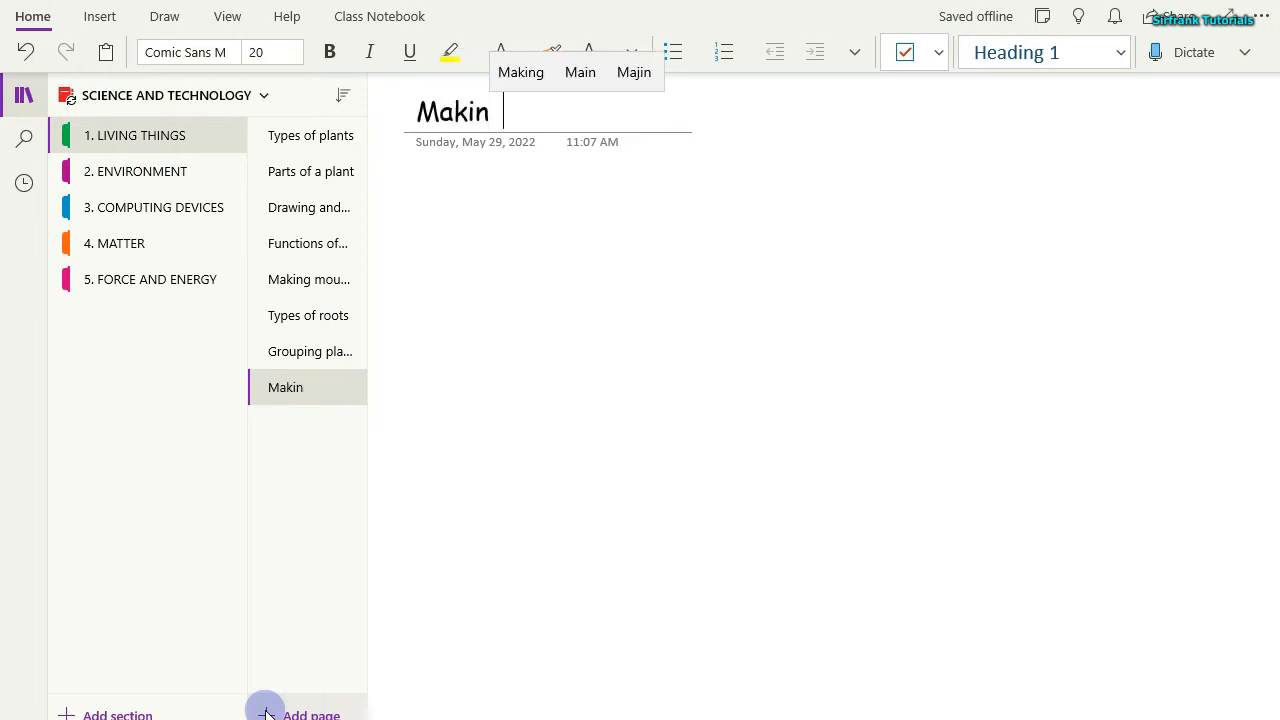
pyautogui.write('g Mounts')
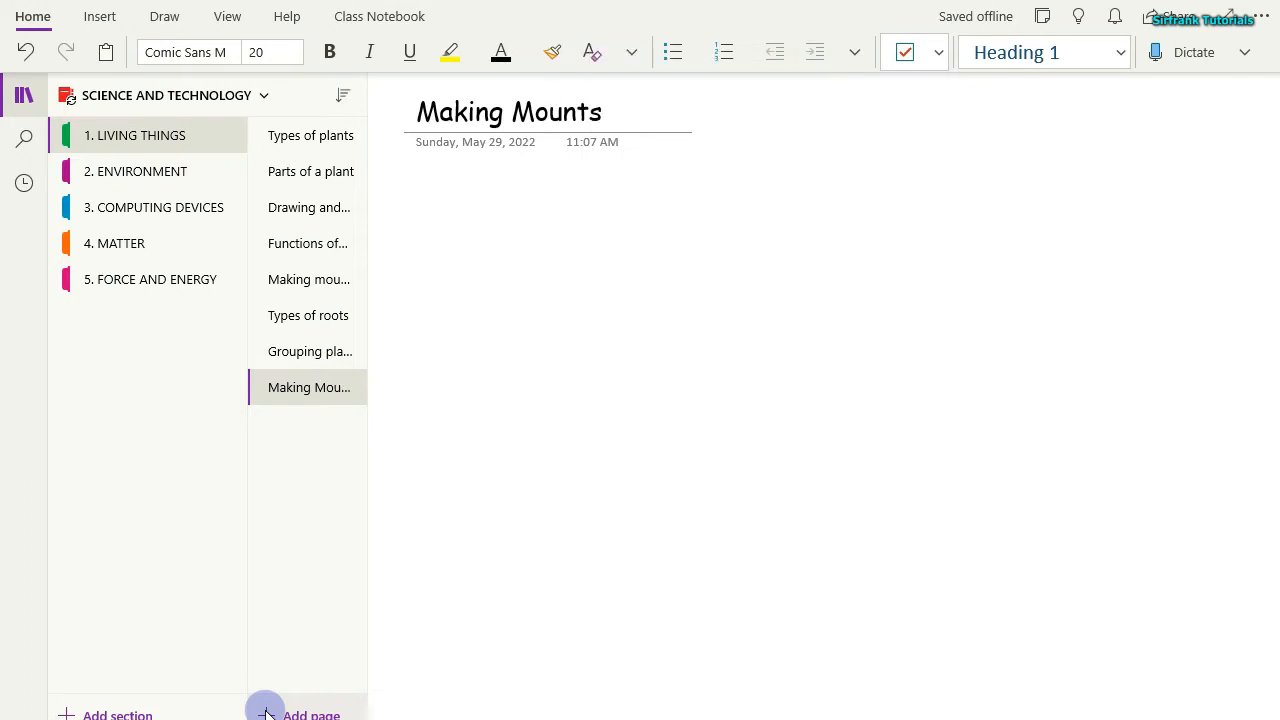
pyautogui.write(' of roots')
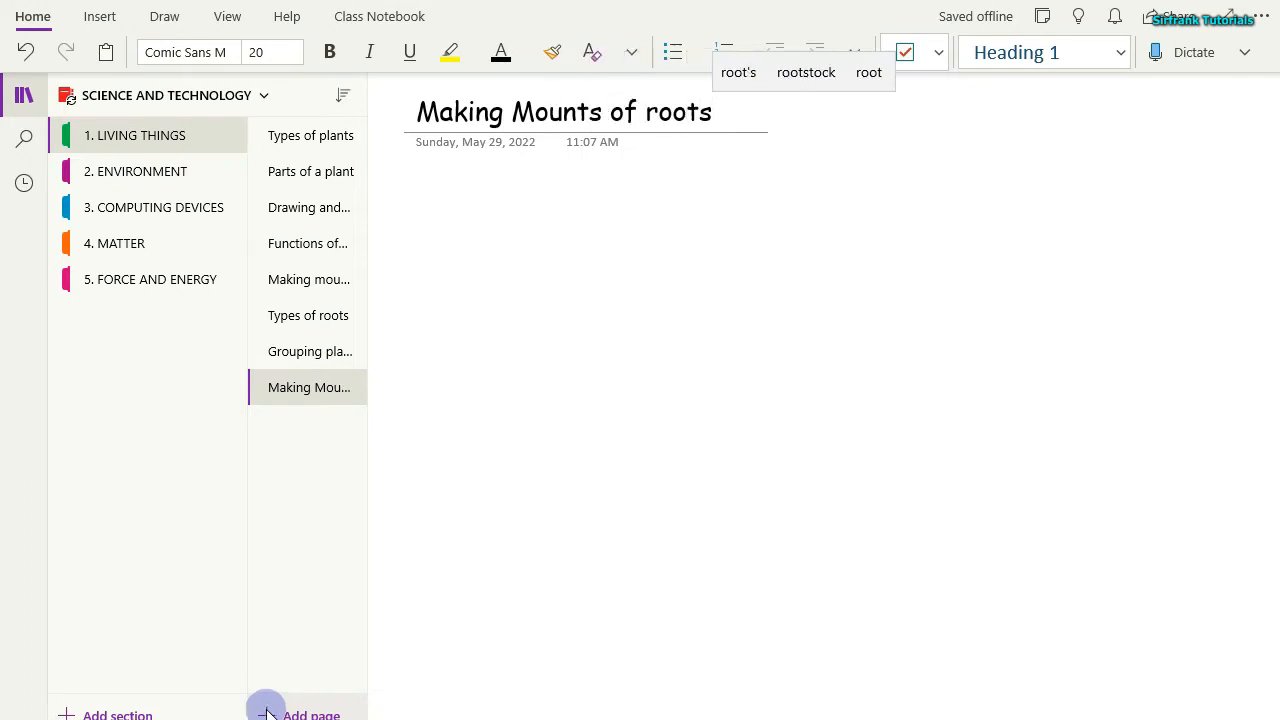
# Number the titles of the first three pages by putting "1.", "2." and "3." in front of them.
pyautogui.click(295, 138)
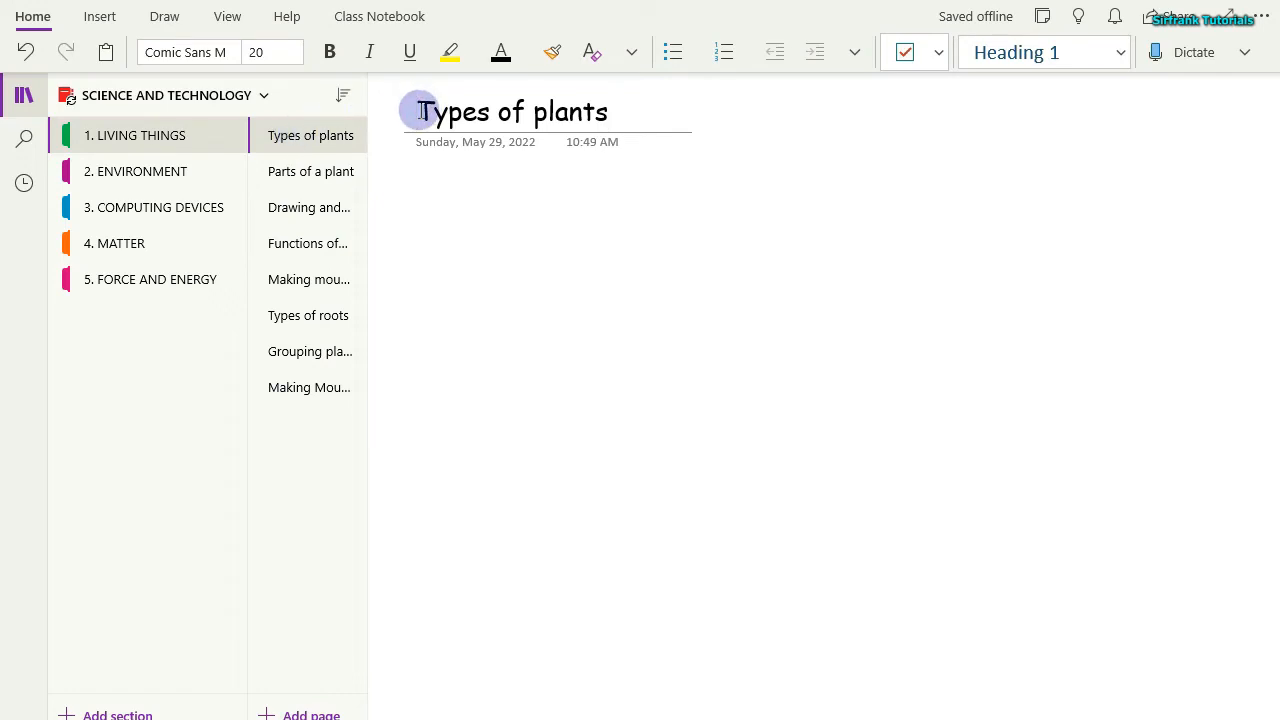
pyautogui.write('1.')
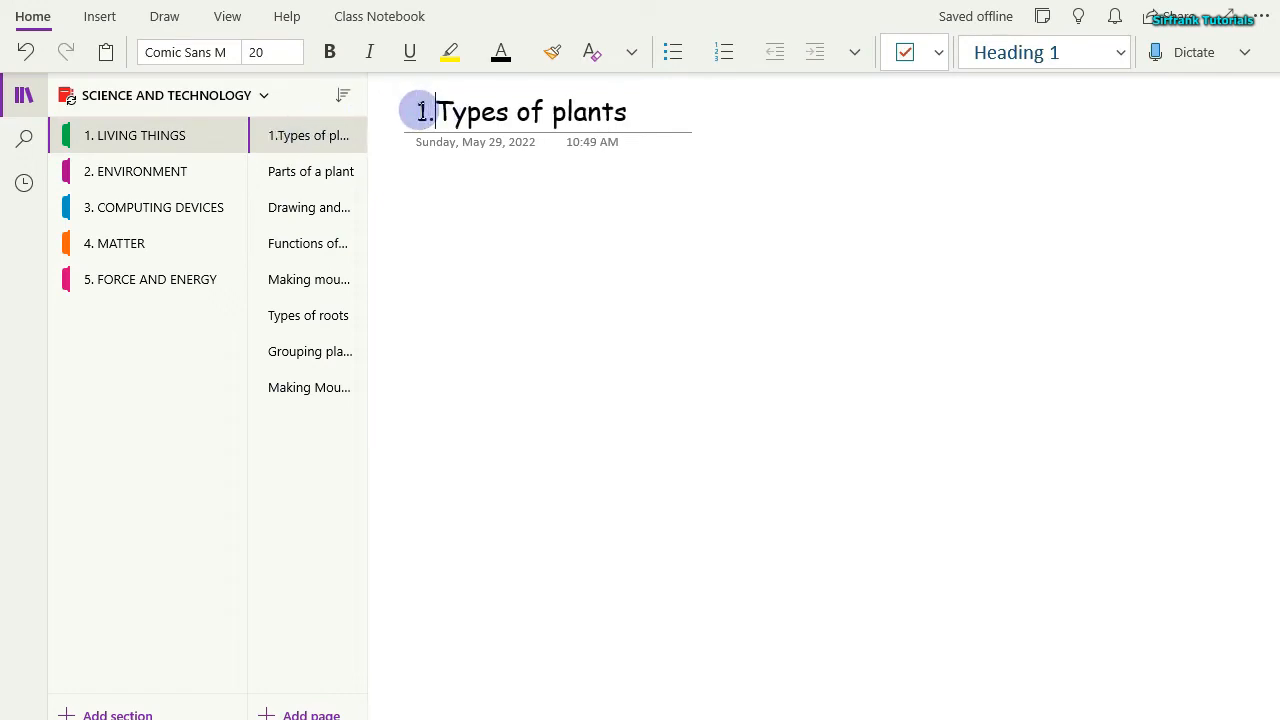
pyautogui.click(322, 171)
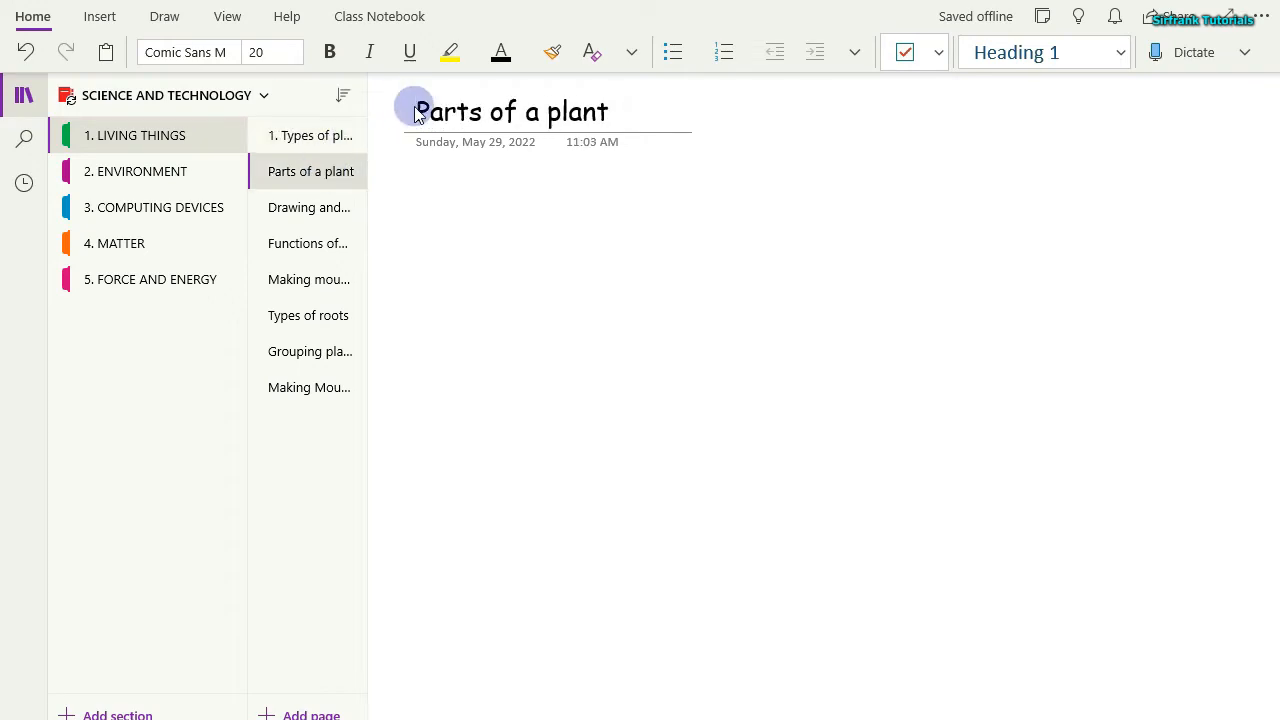
pyautogui.click(412, 111)
pyautogui.write('2.')
pyautogui.click(335, 207)
pyautogui.click(416, 111)
pyautogui.write('3.')
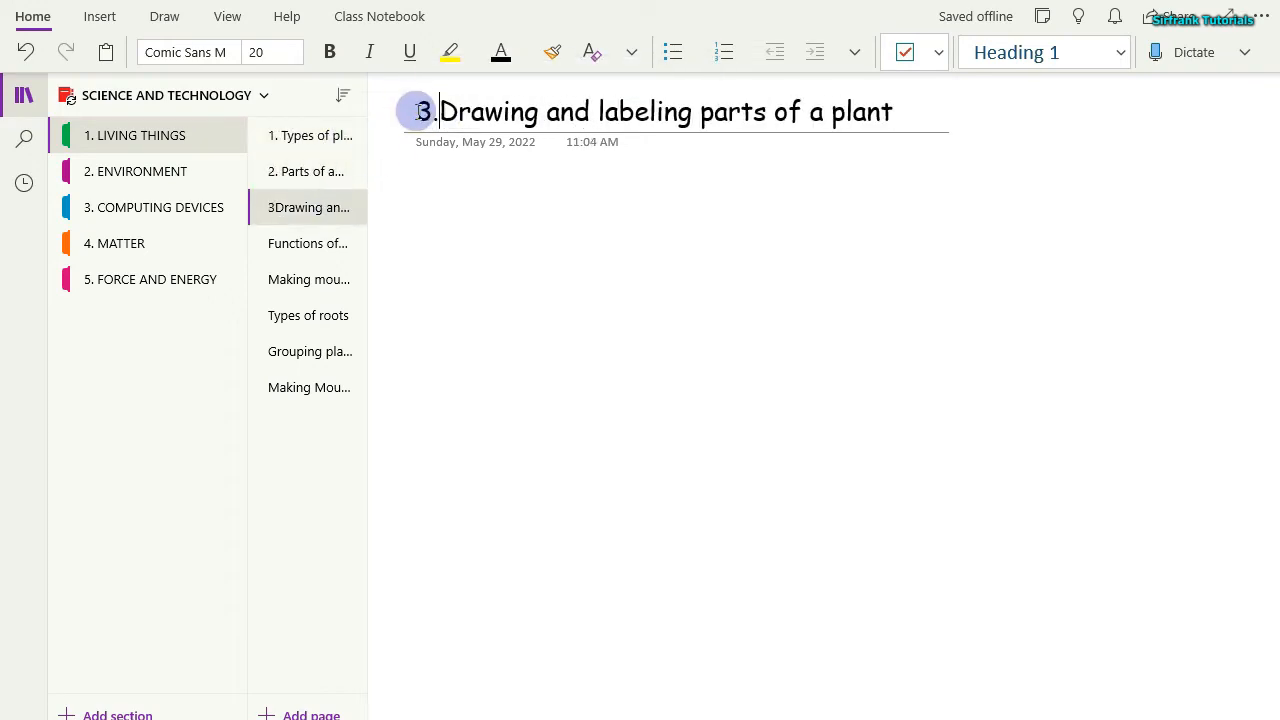
# Put "4.", "5." and "6." in front of the Functions, Making mounts of a plant and Types of roots page titles.
pyautogui.click(315, 243)
pyautogui.click(417, 110)
pyautogui.write('4.')
pyautogui.click(326, 280)
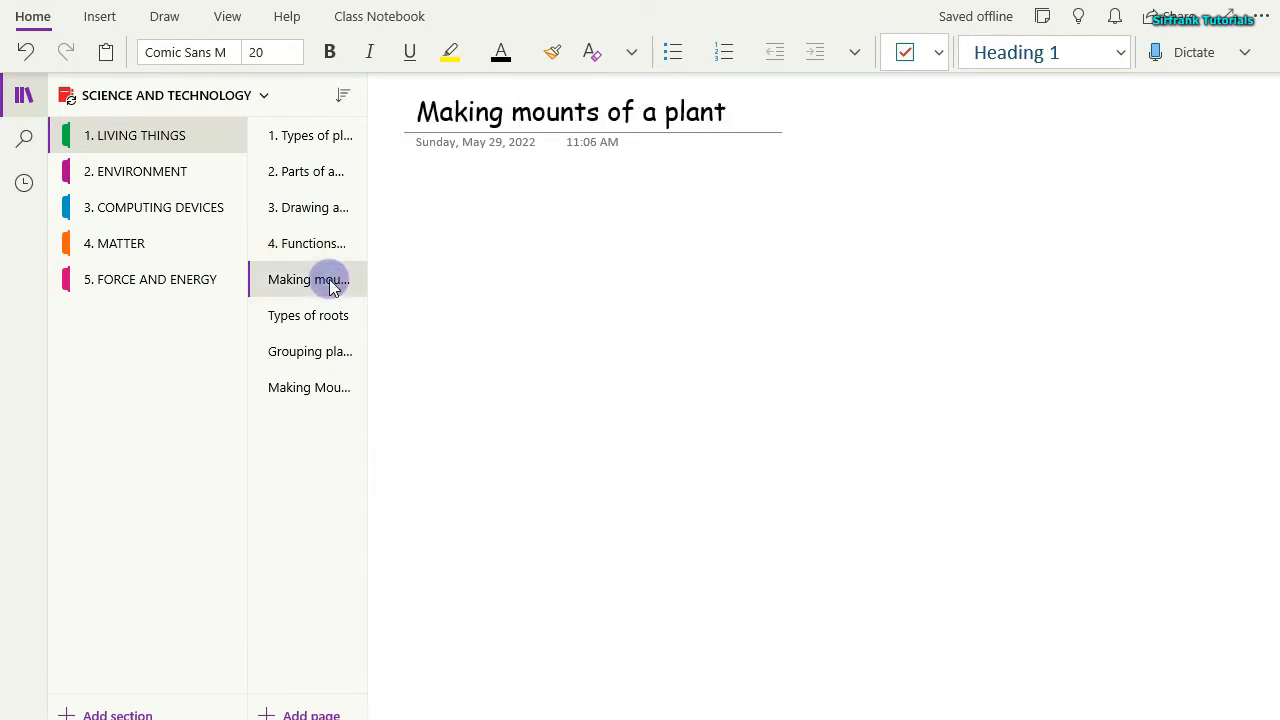
pyautogui.click(420, 111)
pyautogui.write('5.')
pyautogui.click(308, 315)
pyautogui.click(422, 110)
pyautogui.write('6')
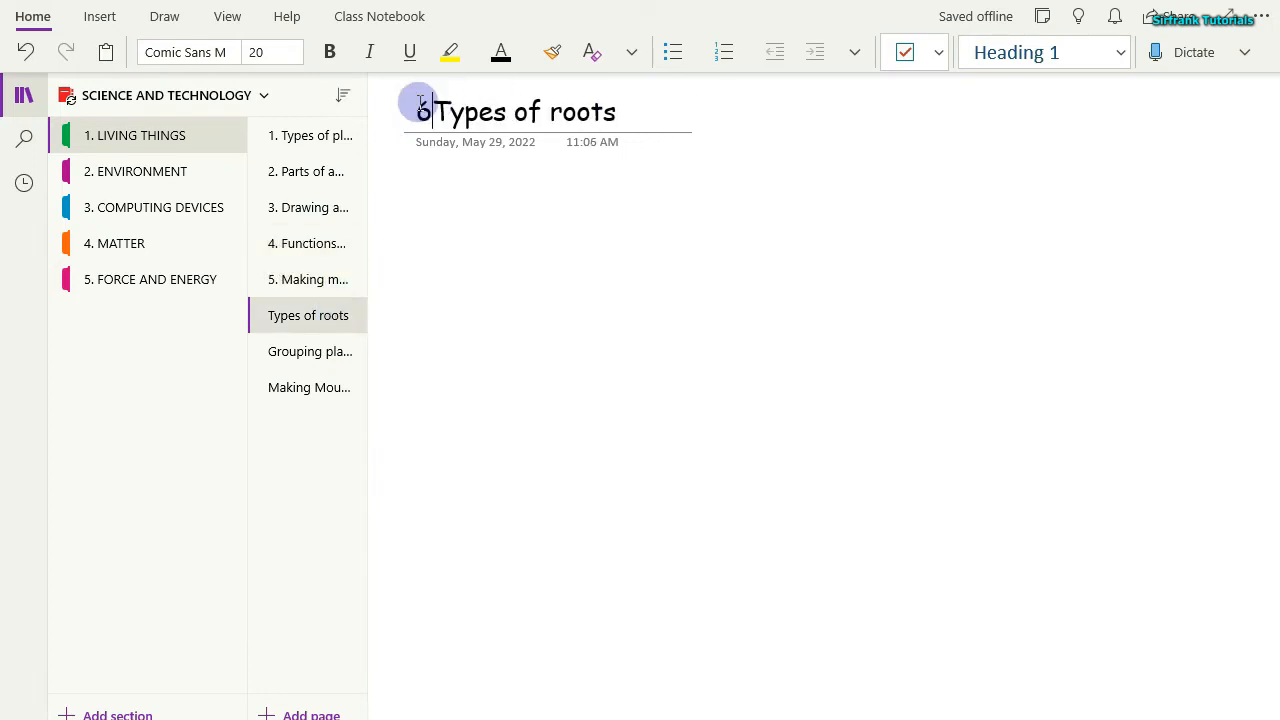
pyautogui.write('.')
# Put "7." in front of the Grouping plants page title and "8." in front of the Making Mounts of roots title.
pyautogui.click(302, 362)
pyautogui.click(415, 110)
pyautogui.write('7.')
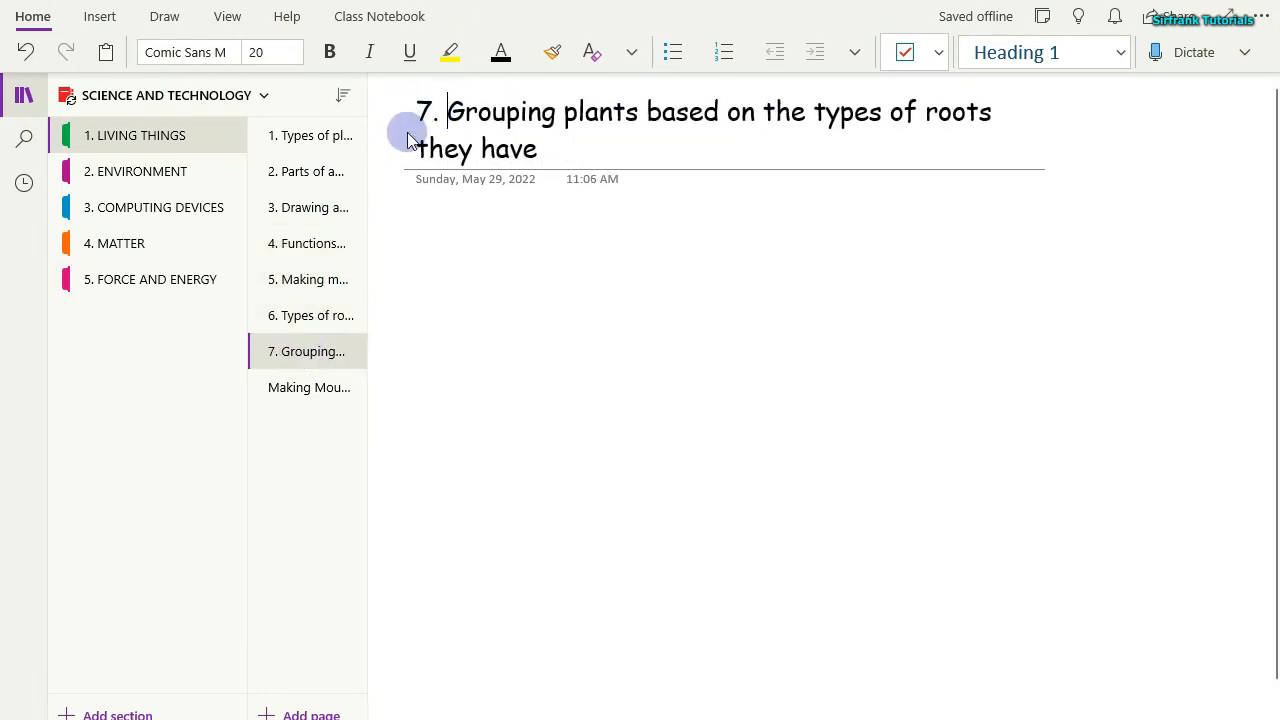
pyautogui.click(296, 389)
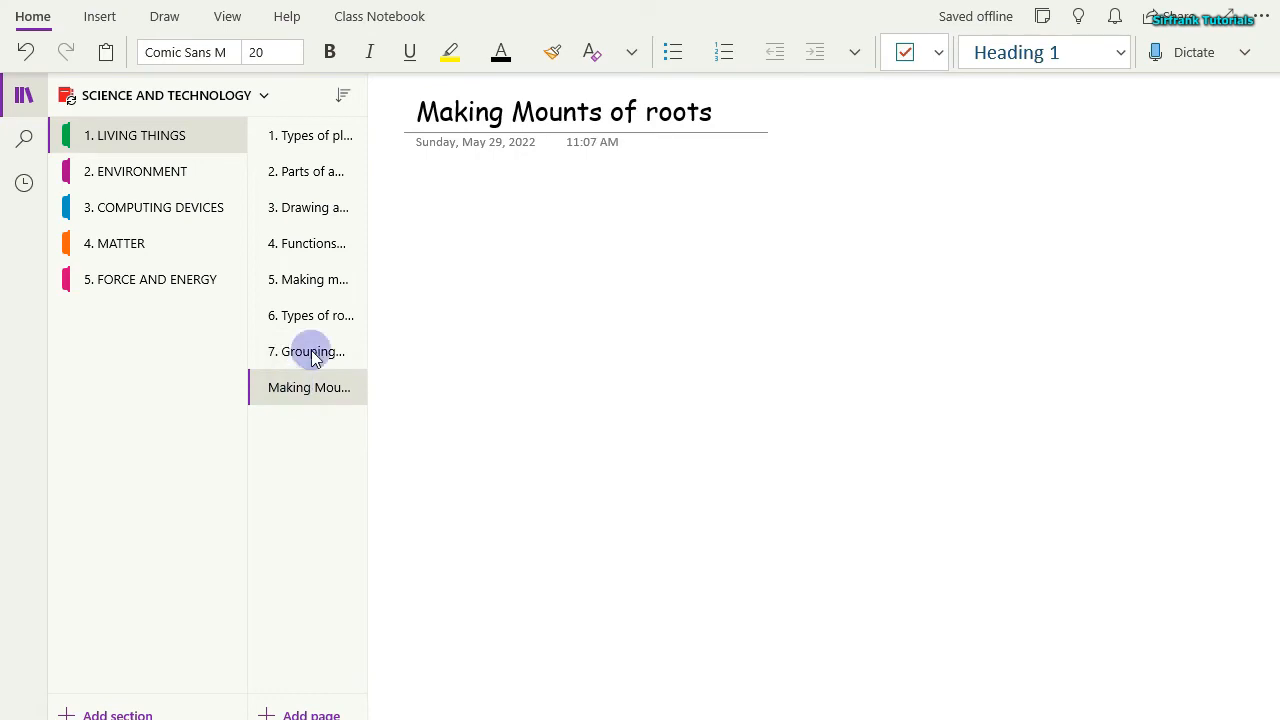
pyautogui.click(418, 110)
pyautogui.write('8.')
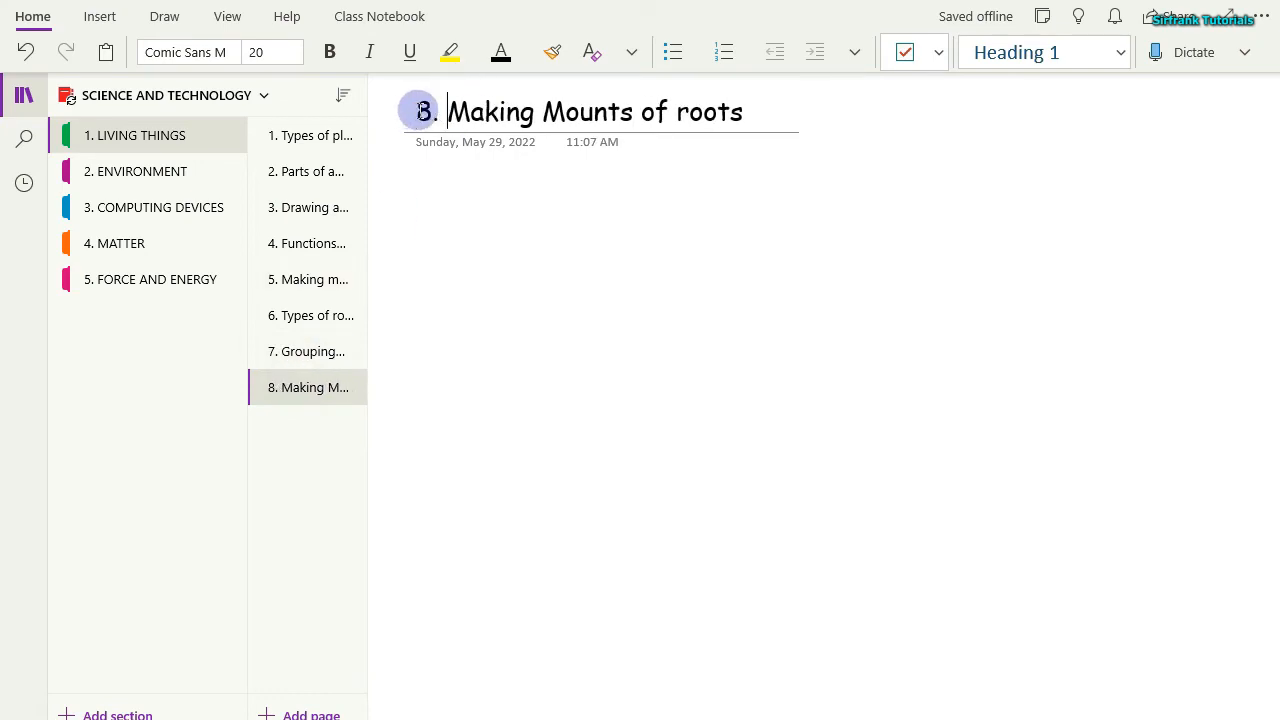
# Open the Types of plants page and widen the page list to show more of each page title.
pyautogui.click(322, 137)
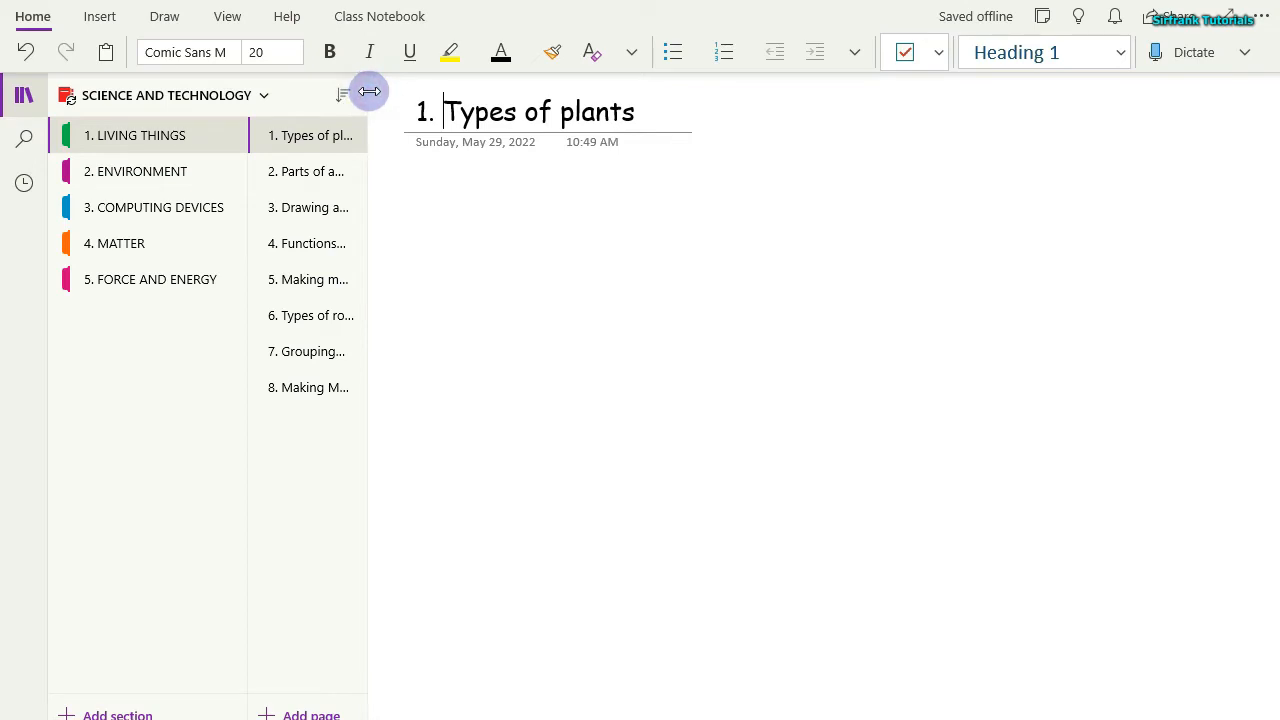
pyautogui.moveTo(368, 90); pyautogui.dragTo(432, 101)
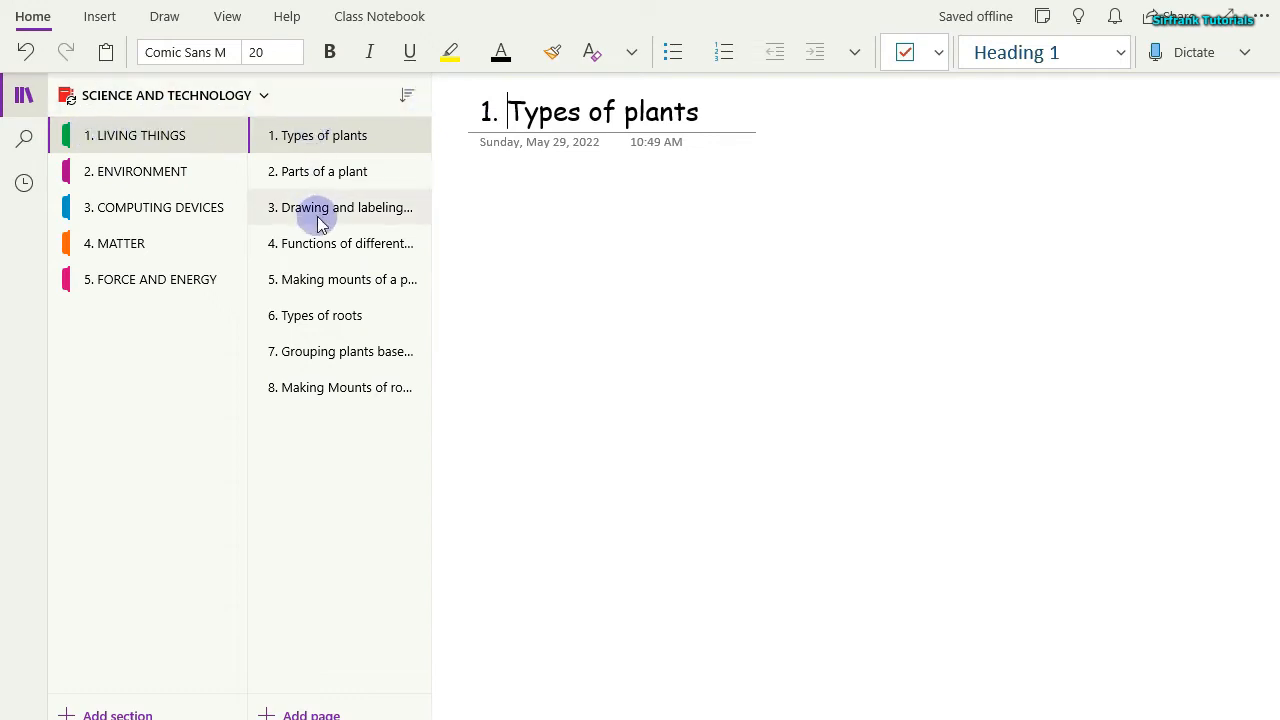
# Look through the page lists of the ENVIRONMENT, COMPUTING DEVICES, MATTER and FORCE AND ENERGY sections, and return to 1. LIVING THINGS.
pyautogui.click(137, 179)
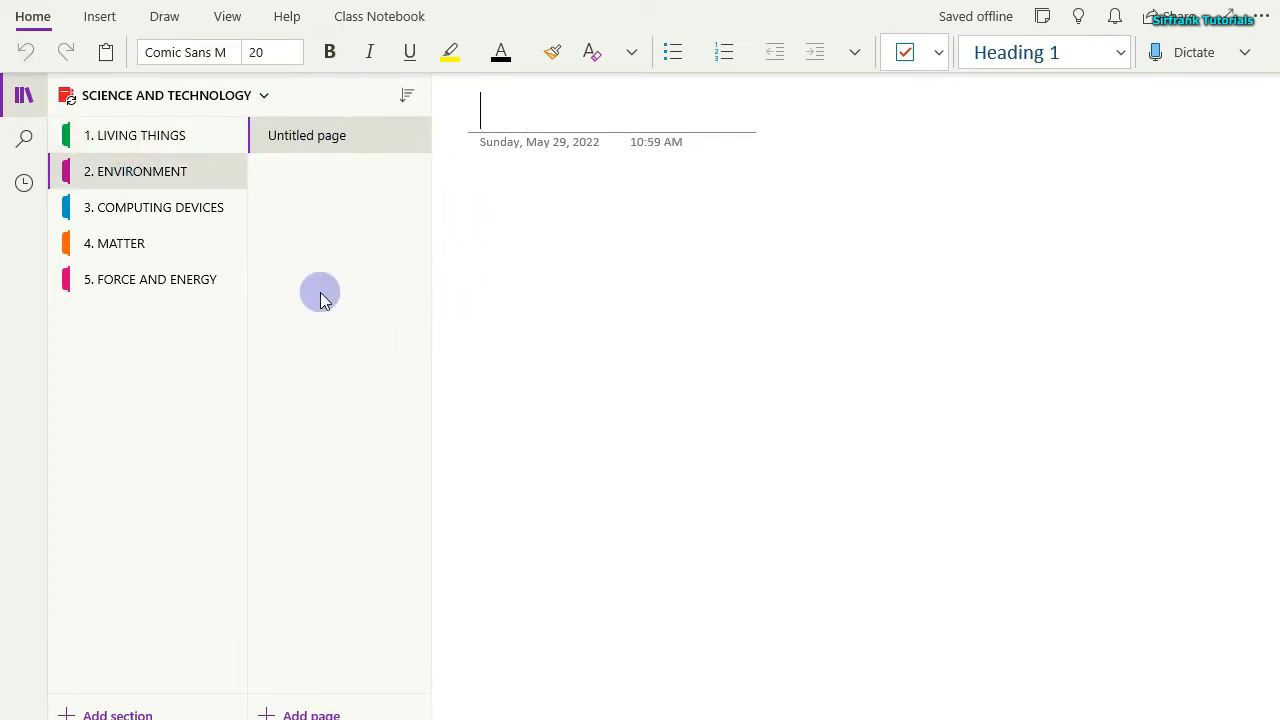
pyautogui.click(130, 210)
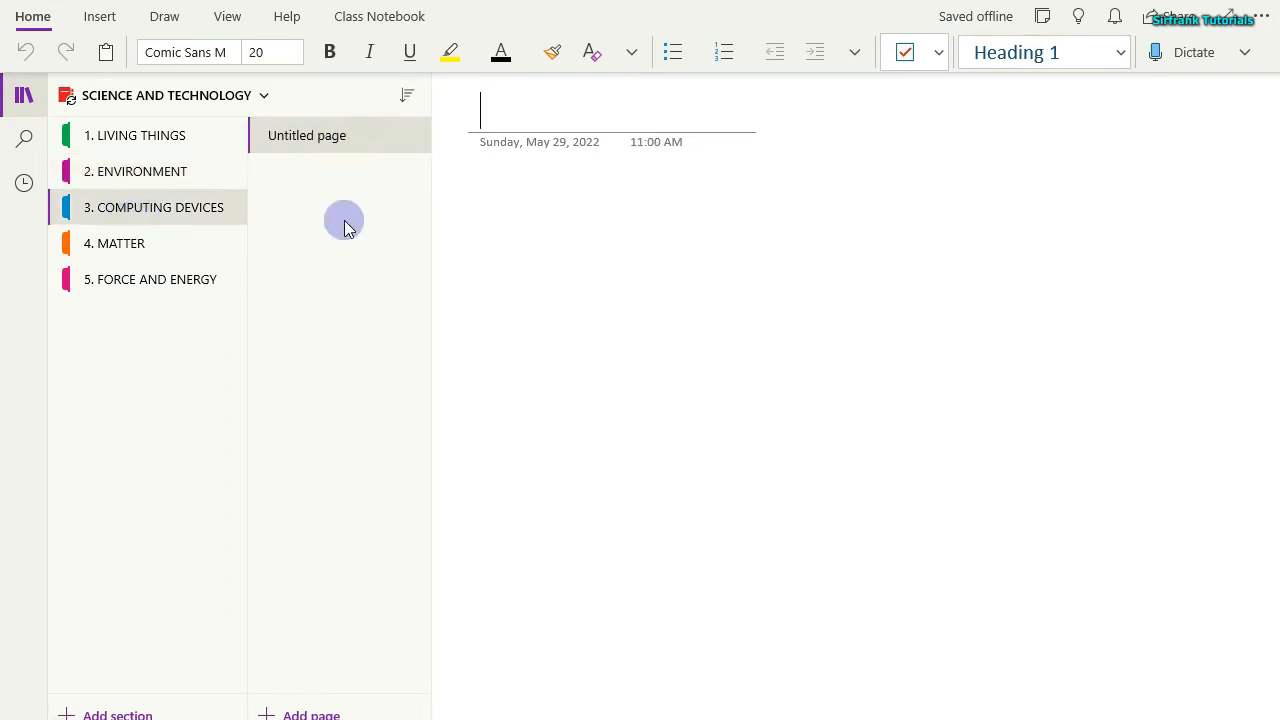
pyautogui.click(143, 248)
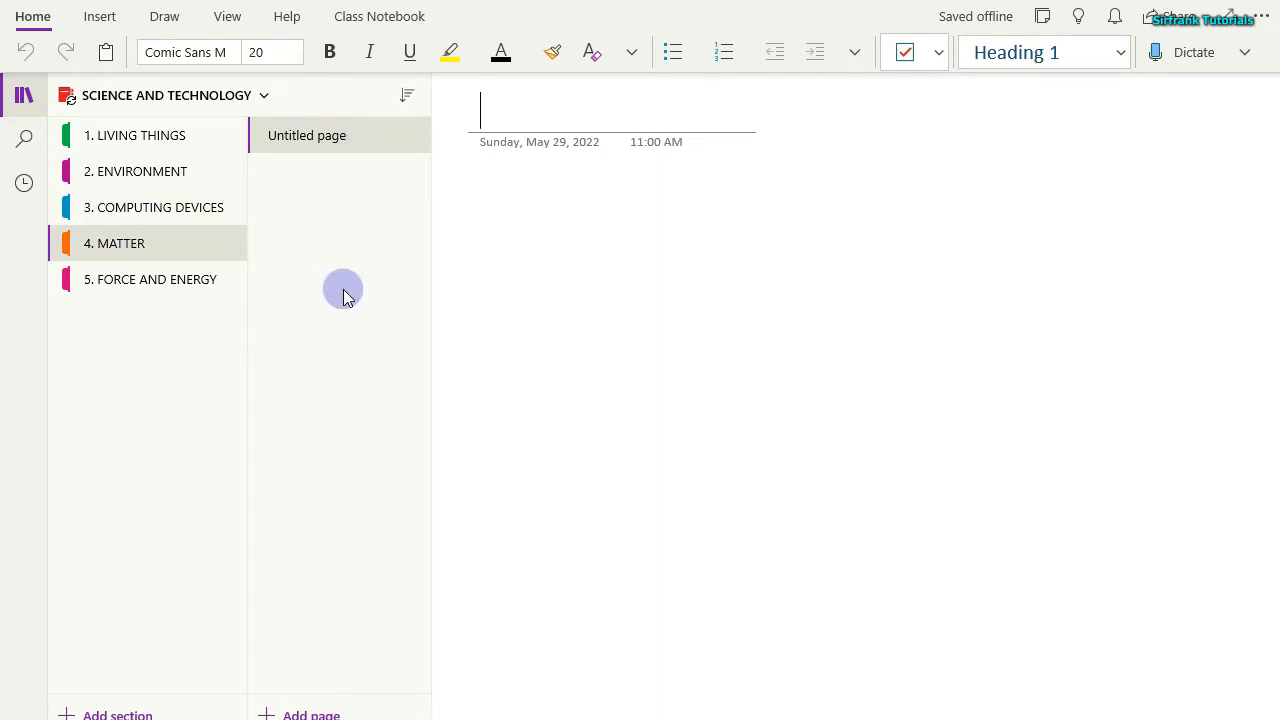
pyautogui.click(126, 290)
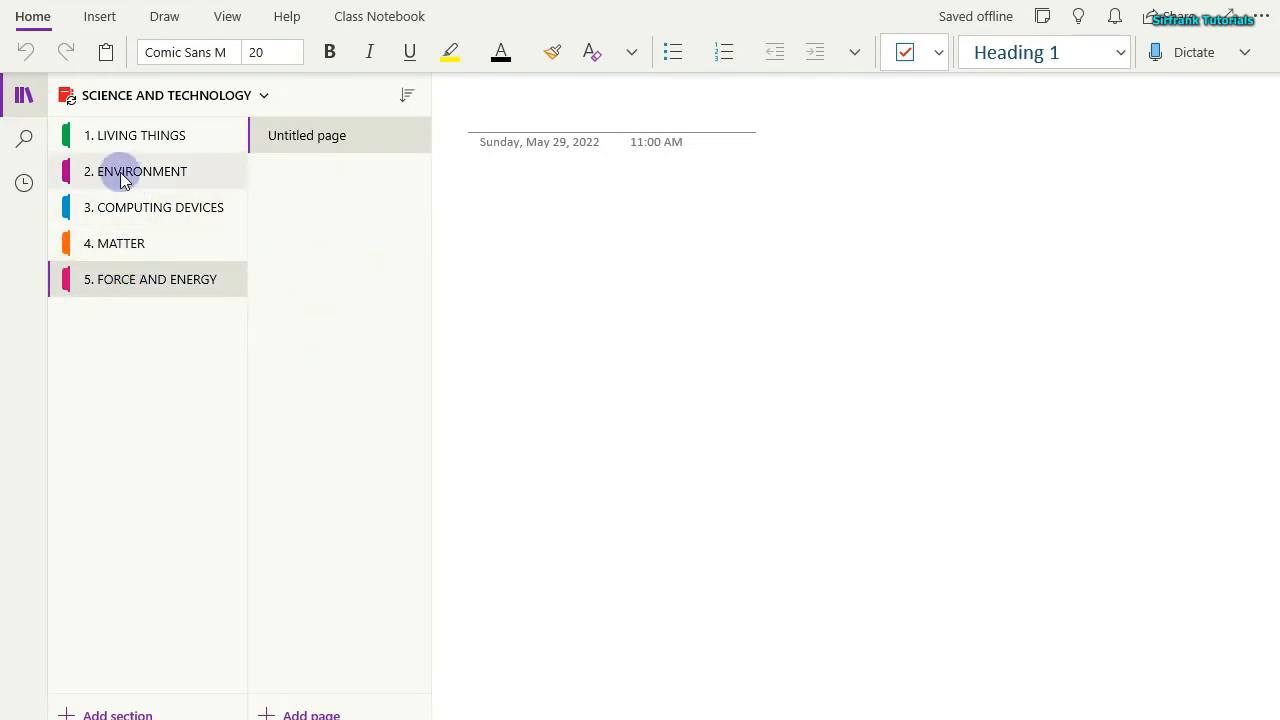
pyautogui.click(137, 135)
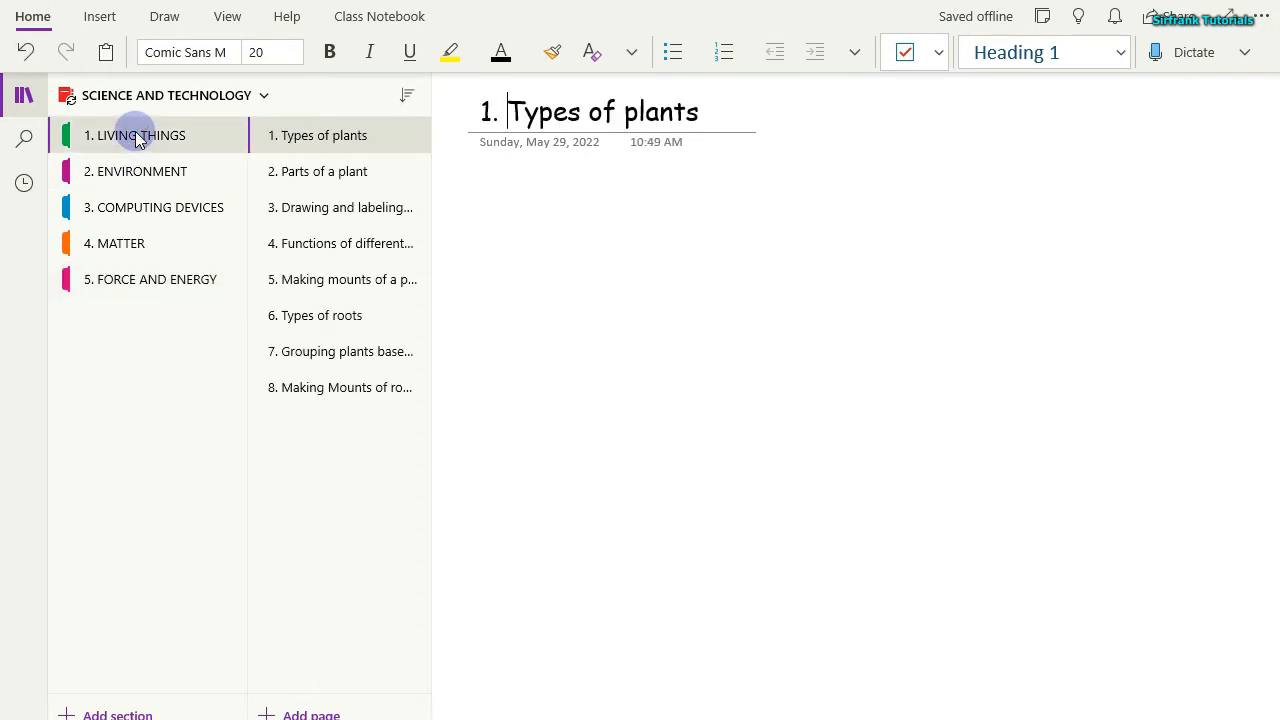
# Make the "1. Types of plants" page title red and bold.
pyautogui.click(289, 135)
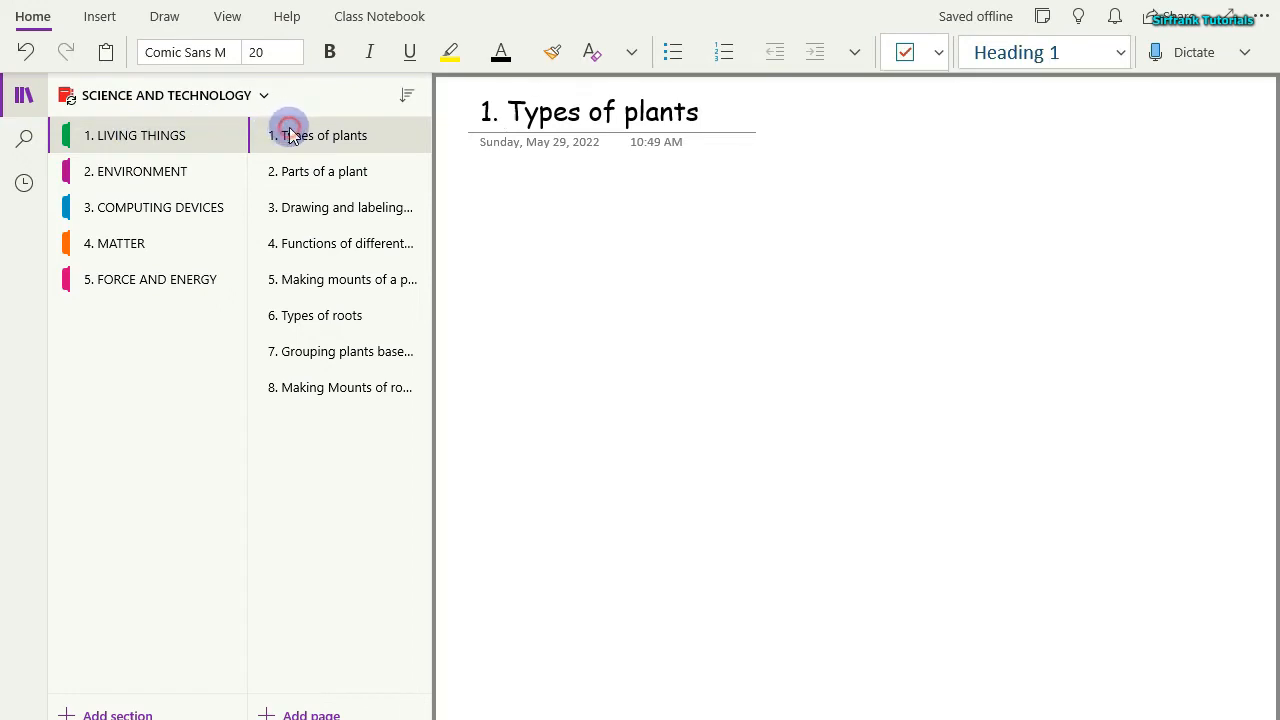
pyautogui.click(358, 134)
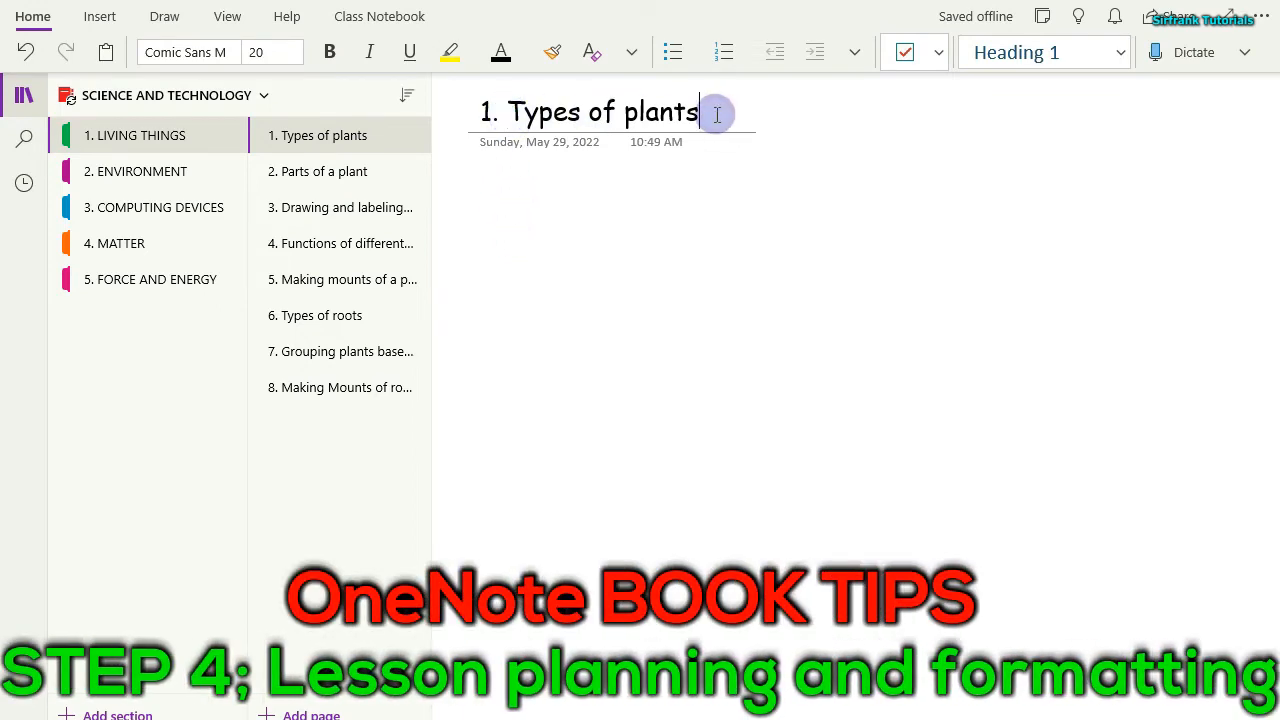
pyautogui.moveTo(717, 114); pyautogui.dragTo(449, 110)
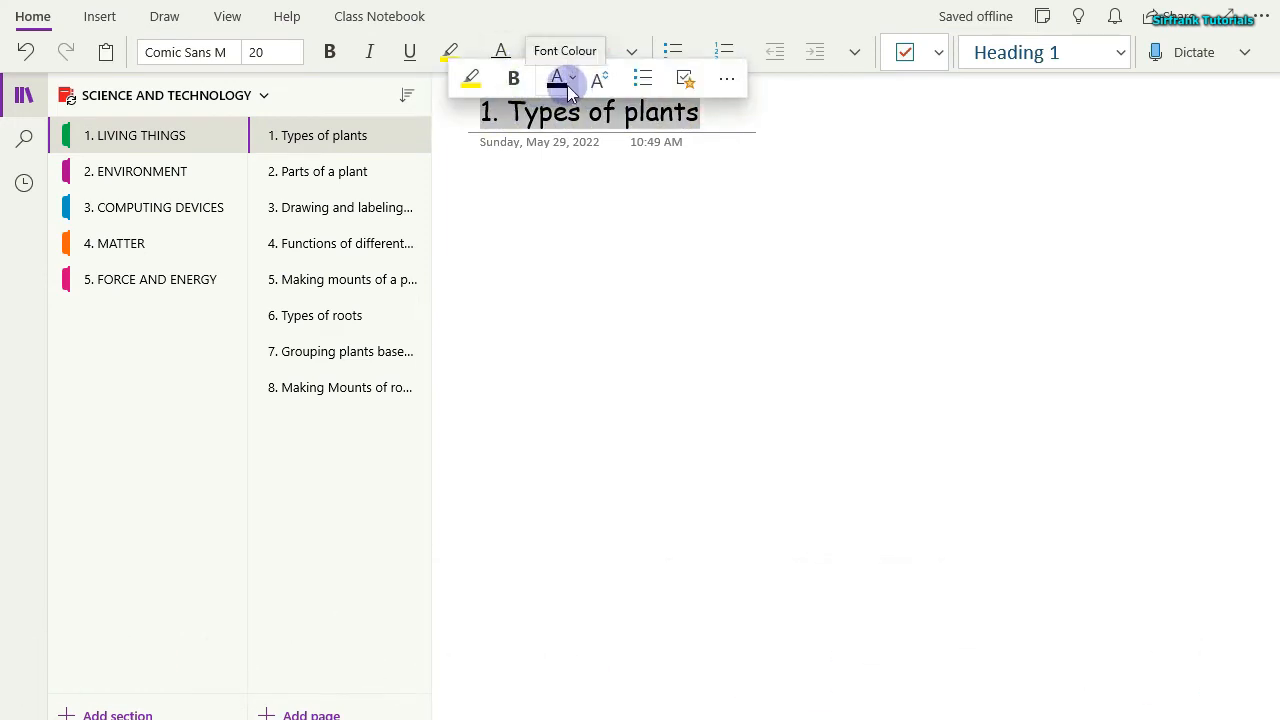
pyautogui.click(568, 86)
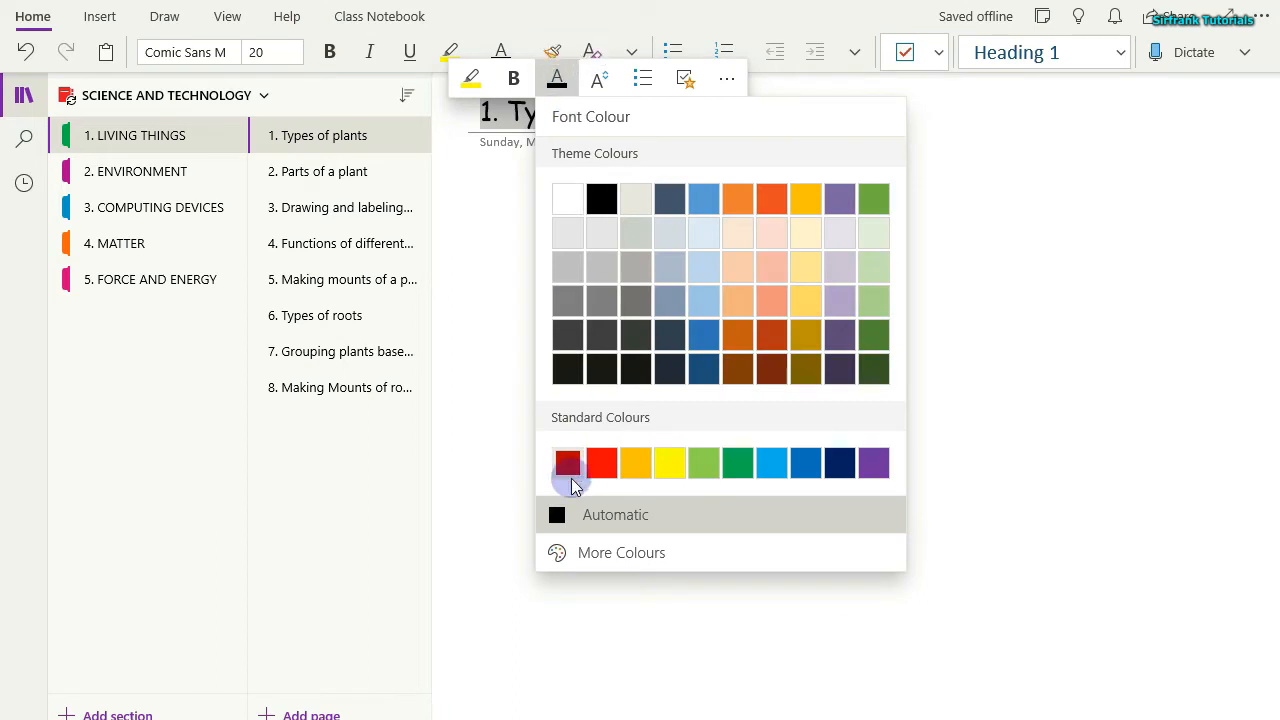
pyautogui.click(600, 463)
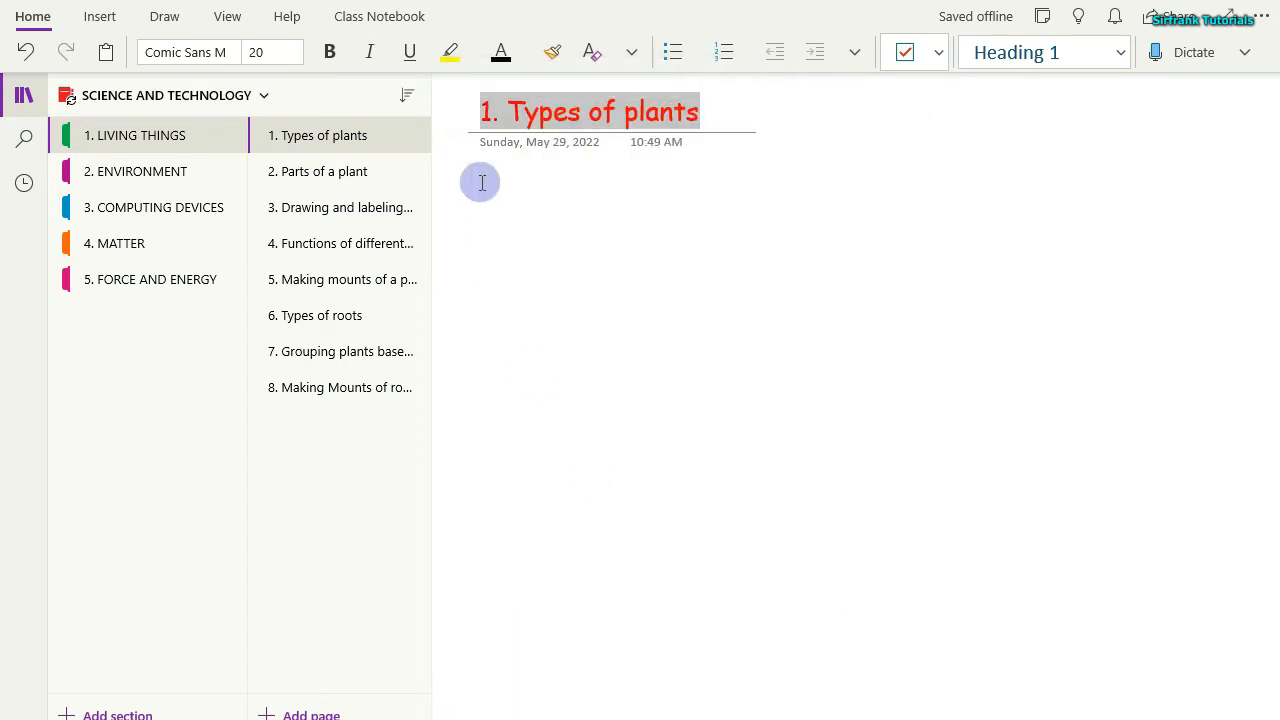
pyautogui.click(329, 52)
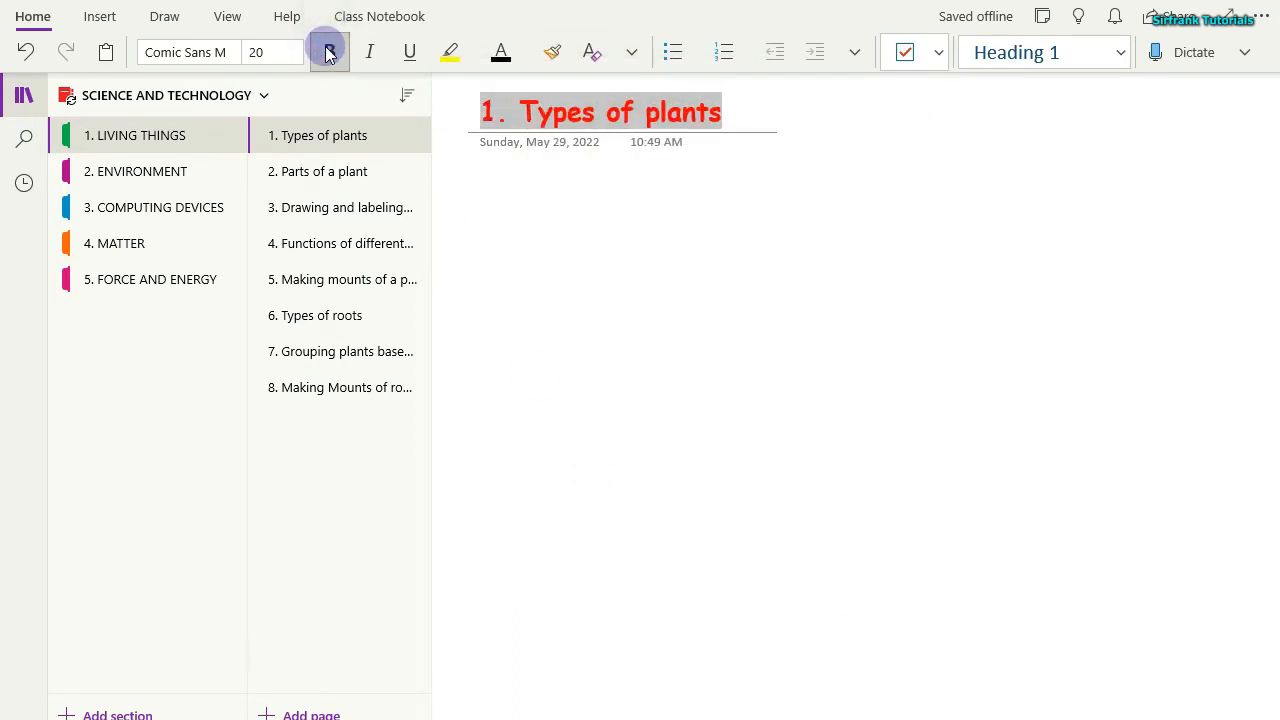
# Add the text "LESSON PRESENTATION" below the page title, followed by a blank line.
pyautogui.click(548, 246)
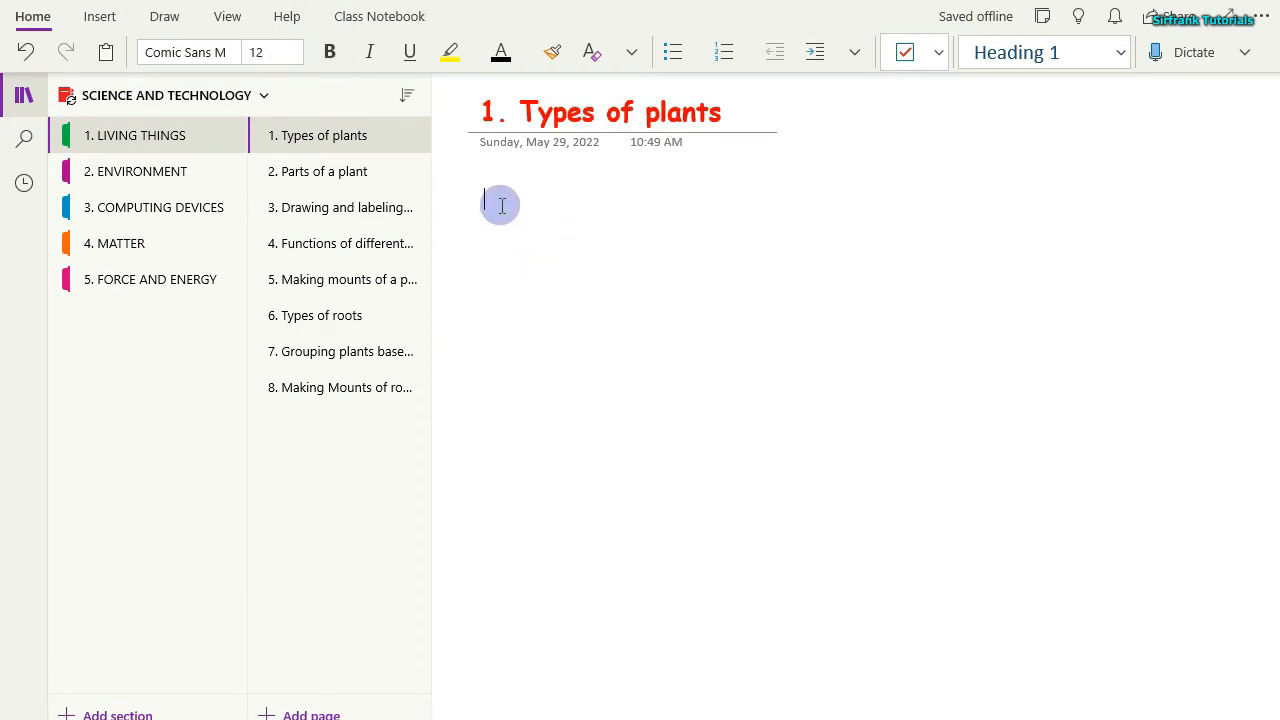
pyautogui.write('LESSON P')
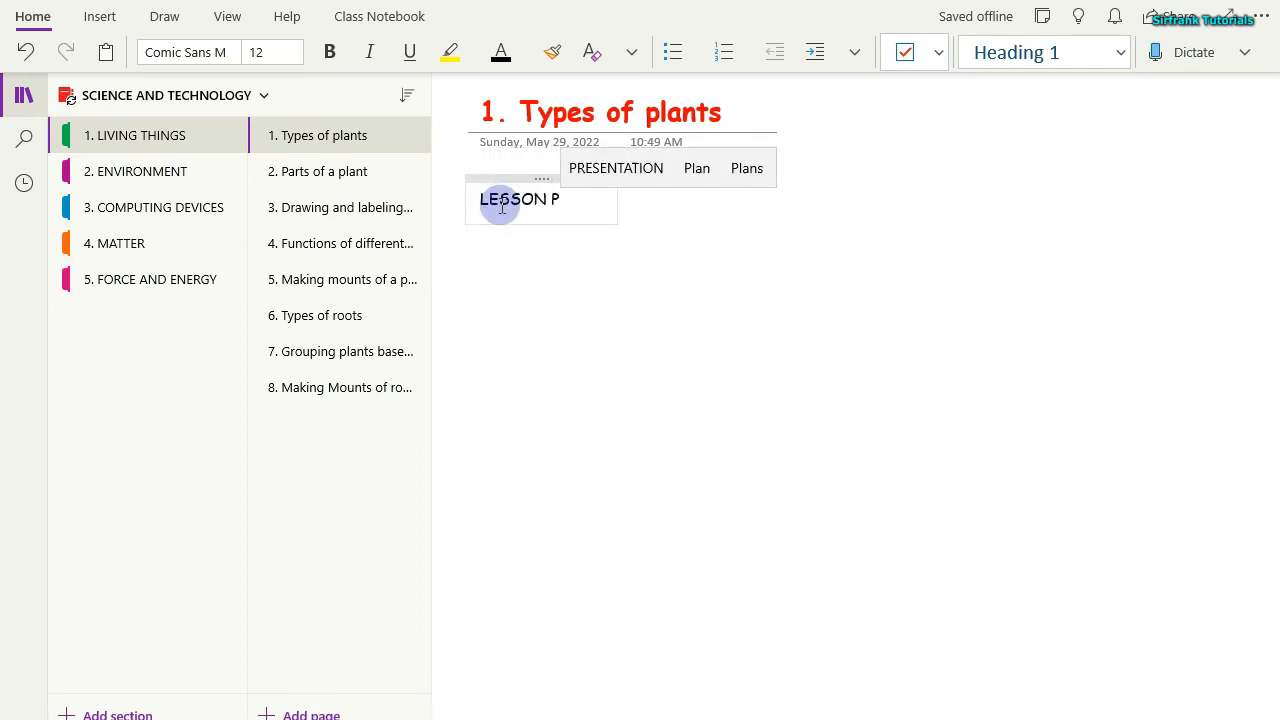
pyautogui.write('RESENTATION')
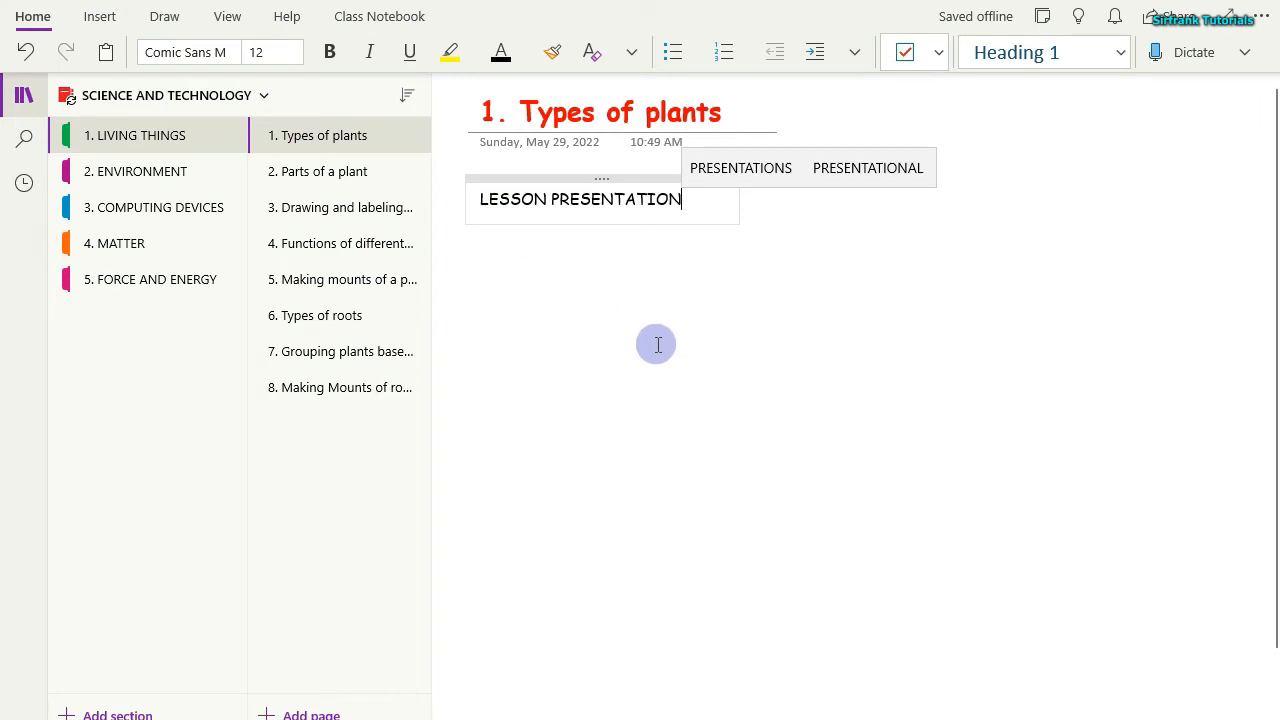
pyautogui.press('Return')
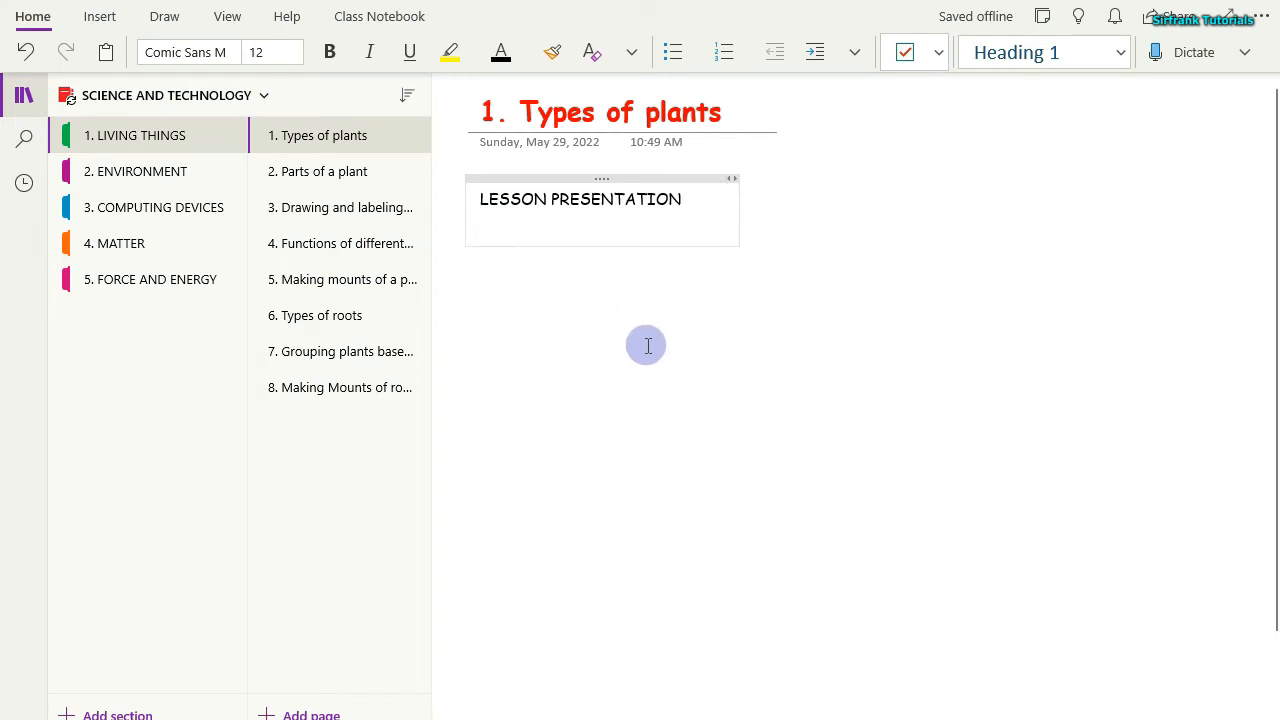
pyautogui.press('Return')
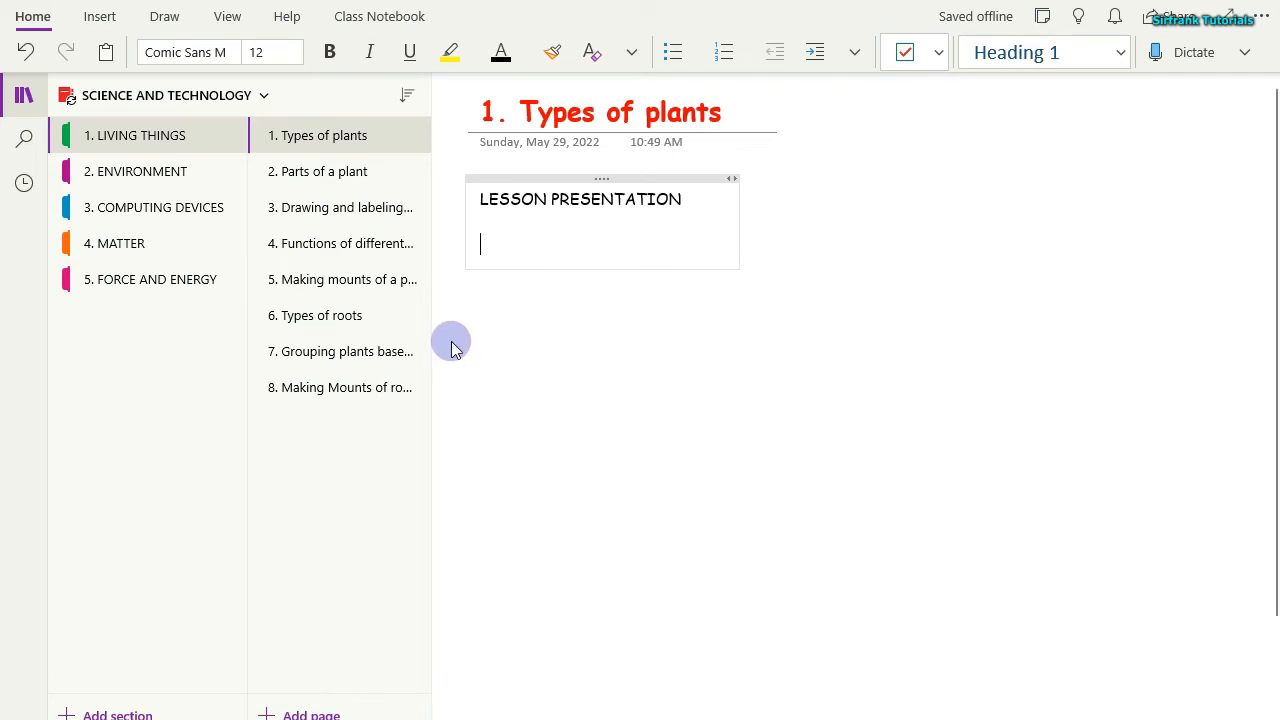
# Insert a table of six columns and two rows below the LESSON PRESENTATION line.
pyautogui.click(100, 18)
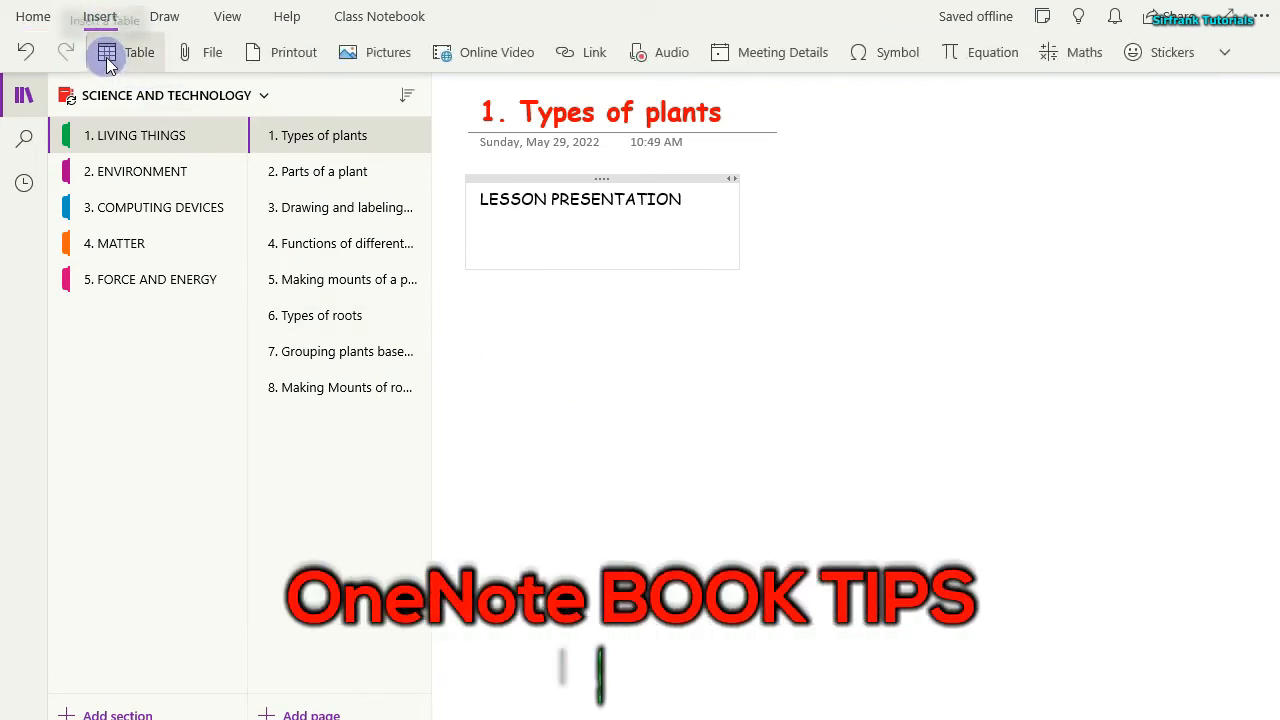
pyautogui.click(107, 55)
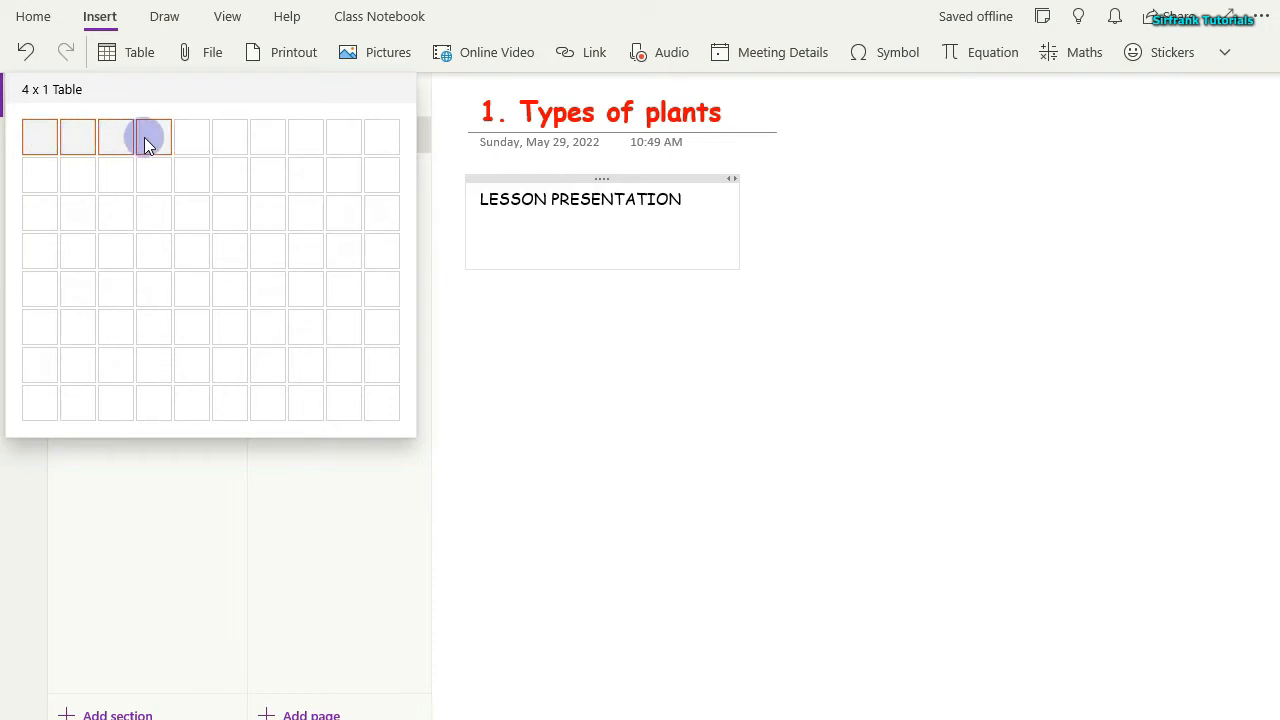
pyautogui.click(228, 185)
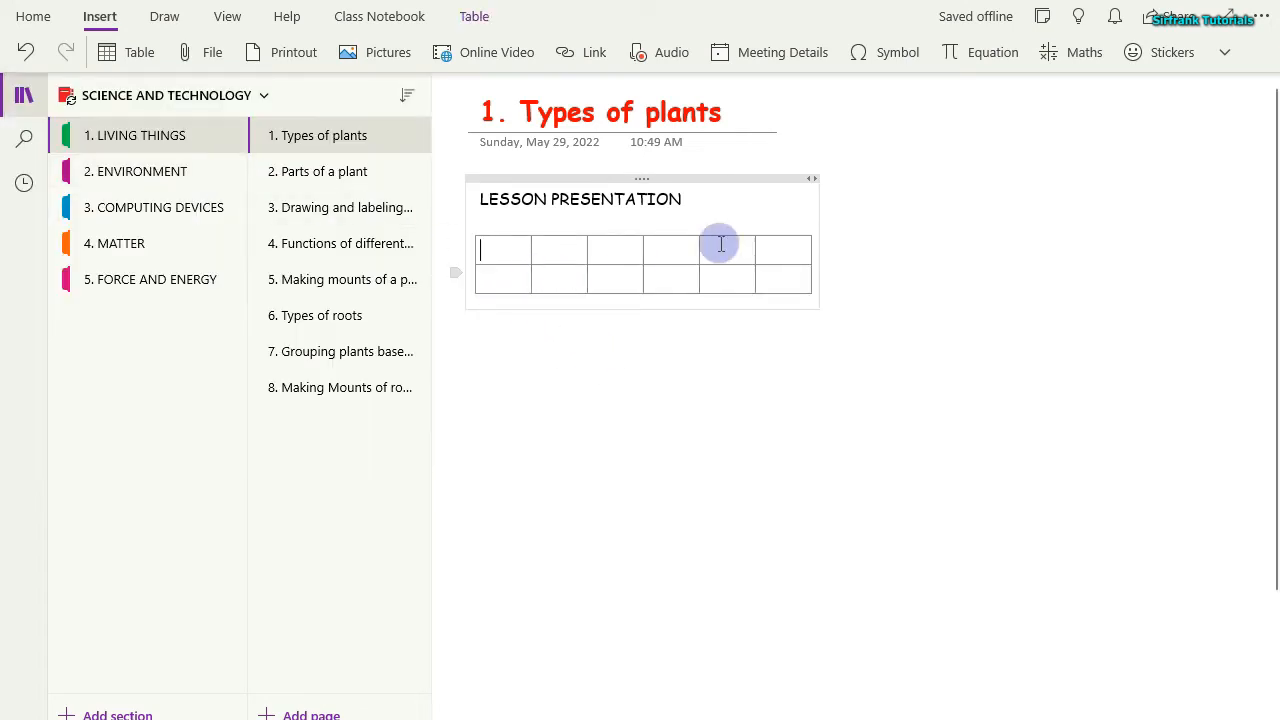
# Widen the note container around the table and spread the six table columns across the page.
pyautogui.moveTo(816, 225); pyautogui.dragTo(1228, 237)
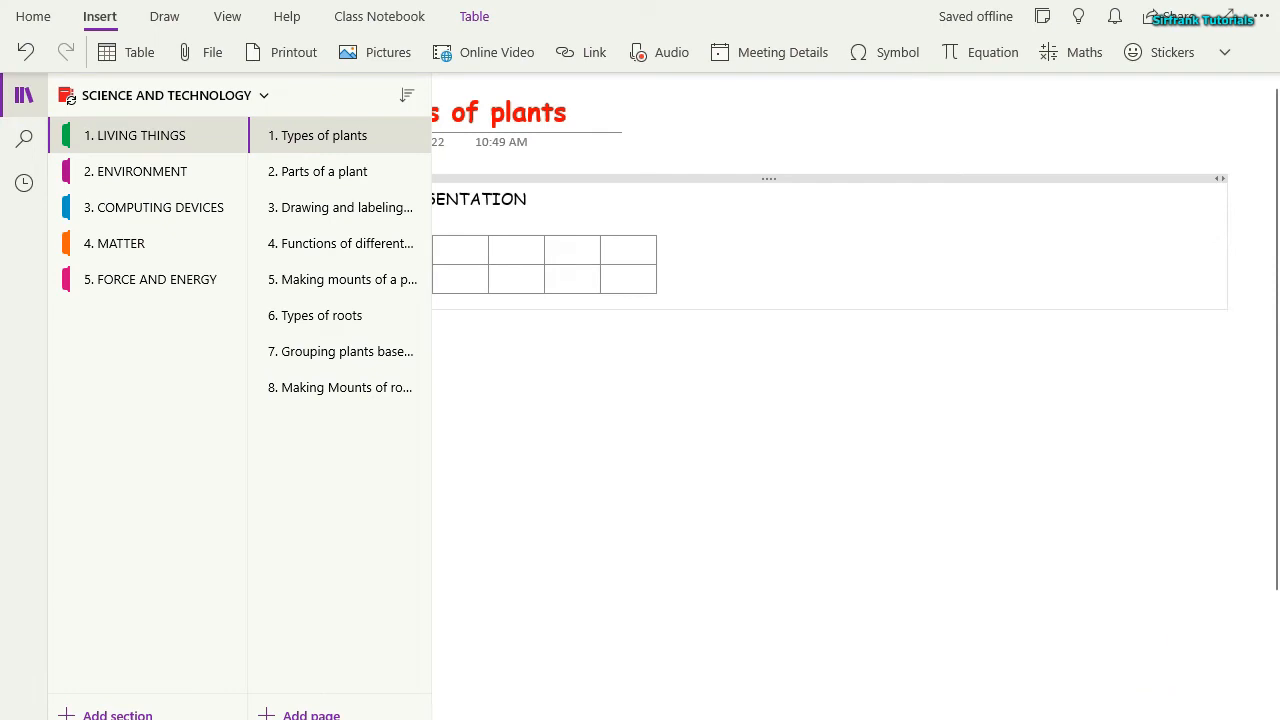
pyautogui.click(1254, 718)
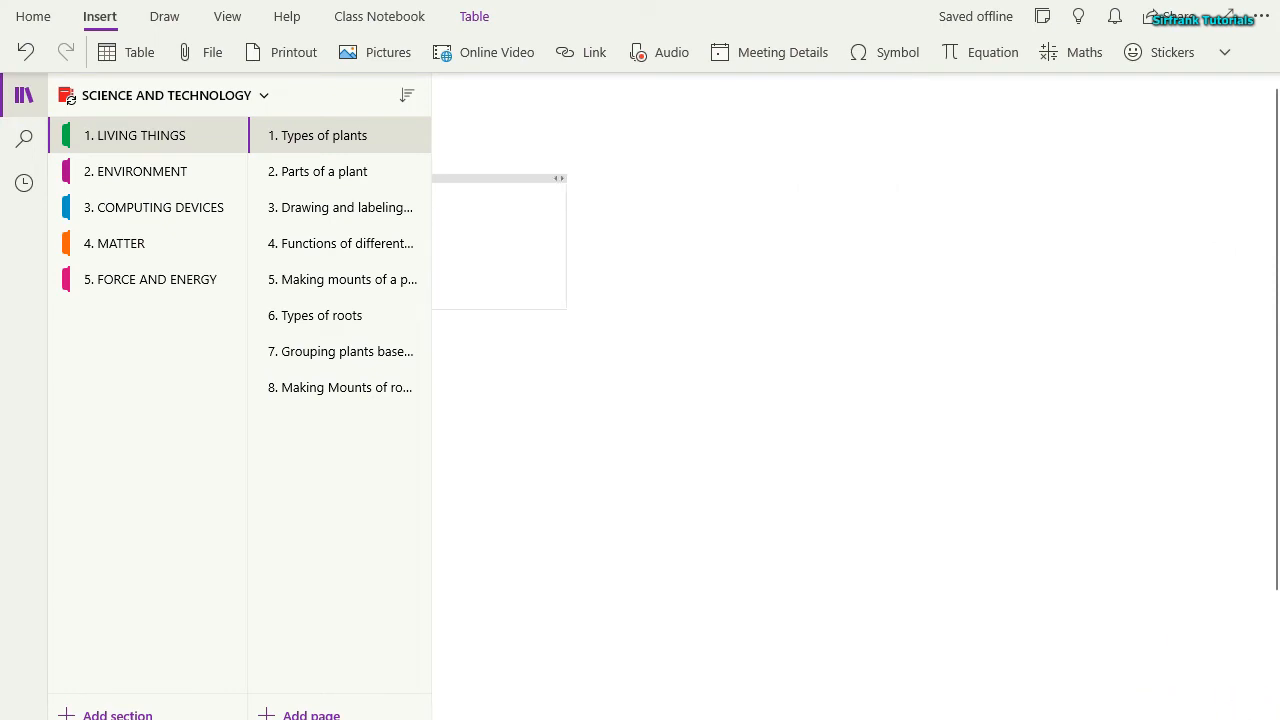
pyautogui.hscroll(-10, 856, 400)
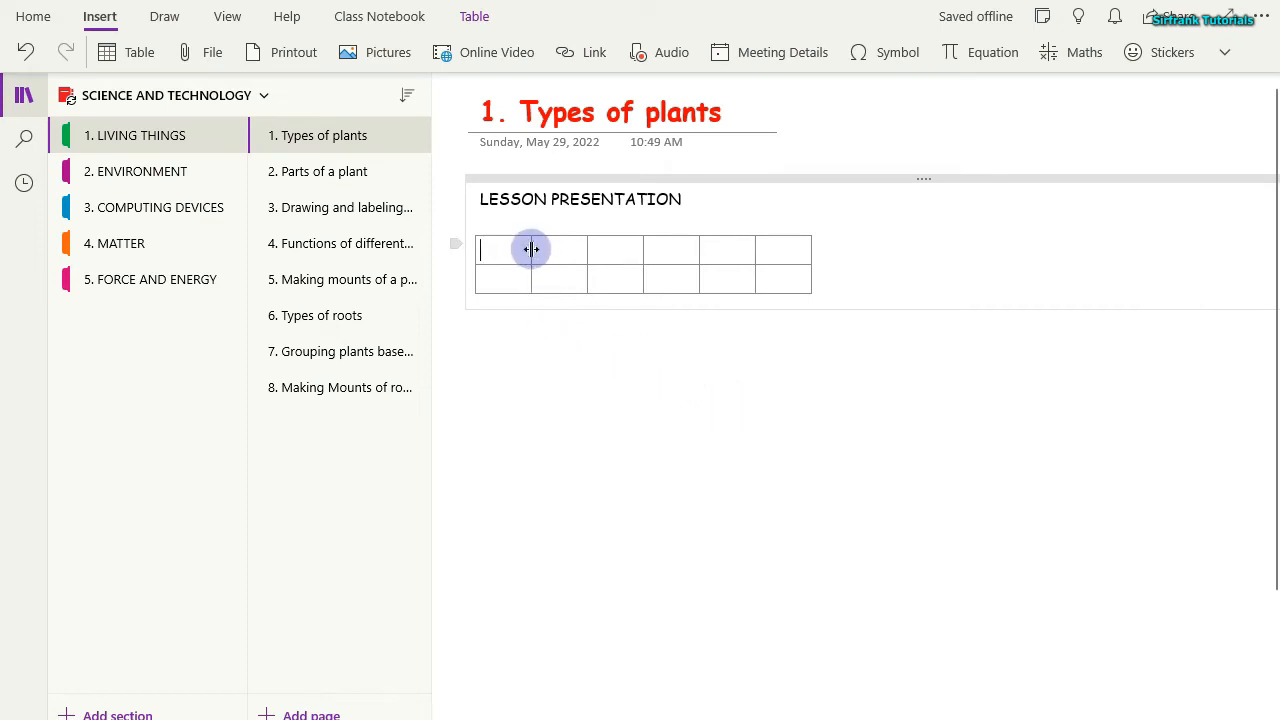
pyautogui.moveTo(532, 250); pyautogui.dragTo(661, 258)
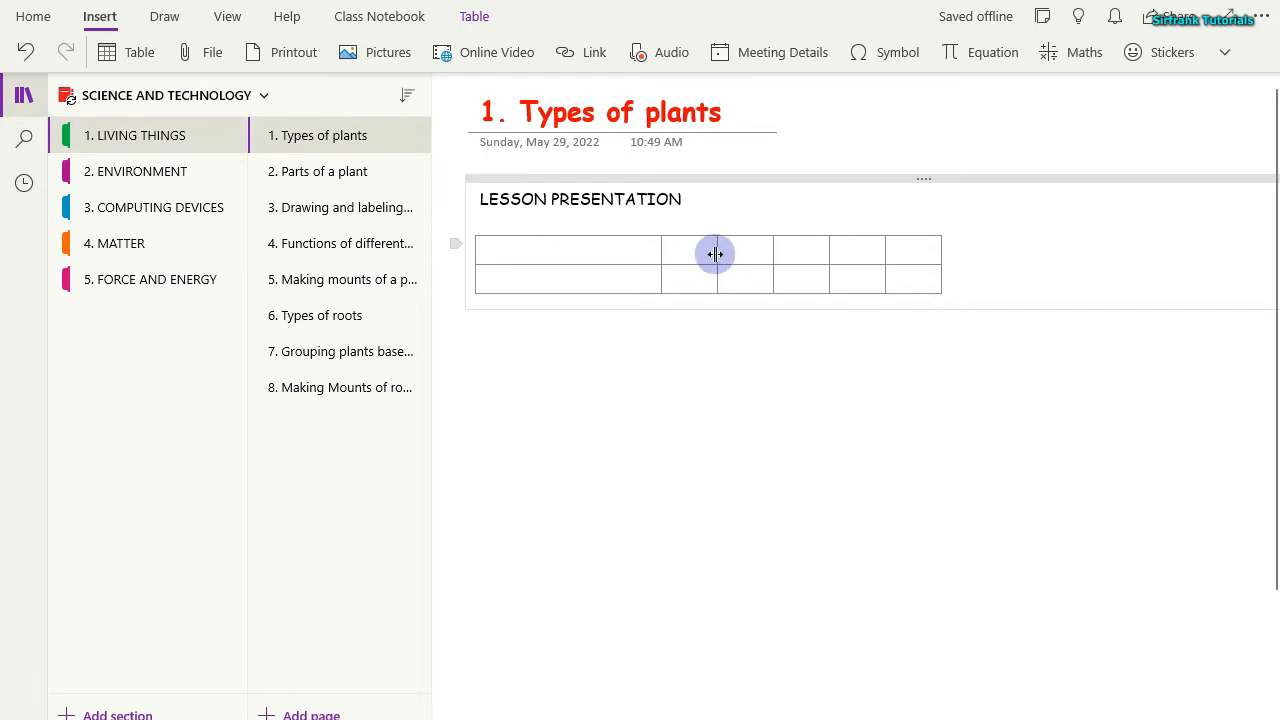
pyautogui.moveTo(719, 256); pyautogui.dragTo(1172, 257)
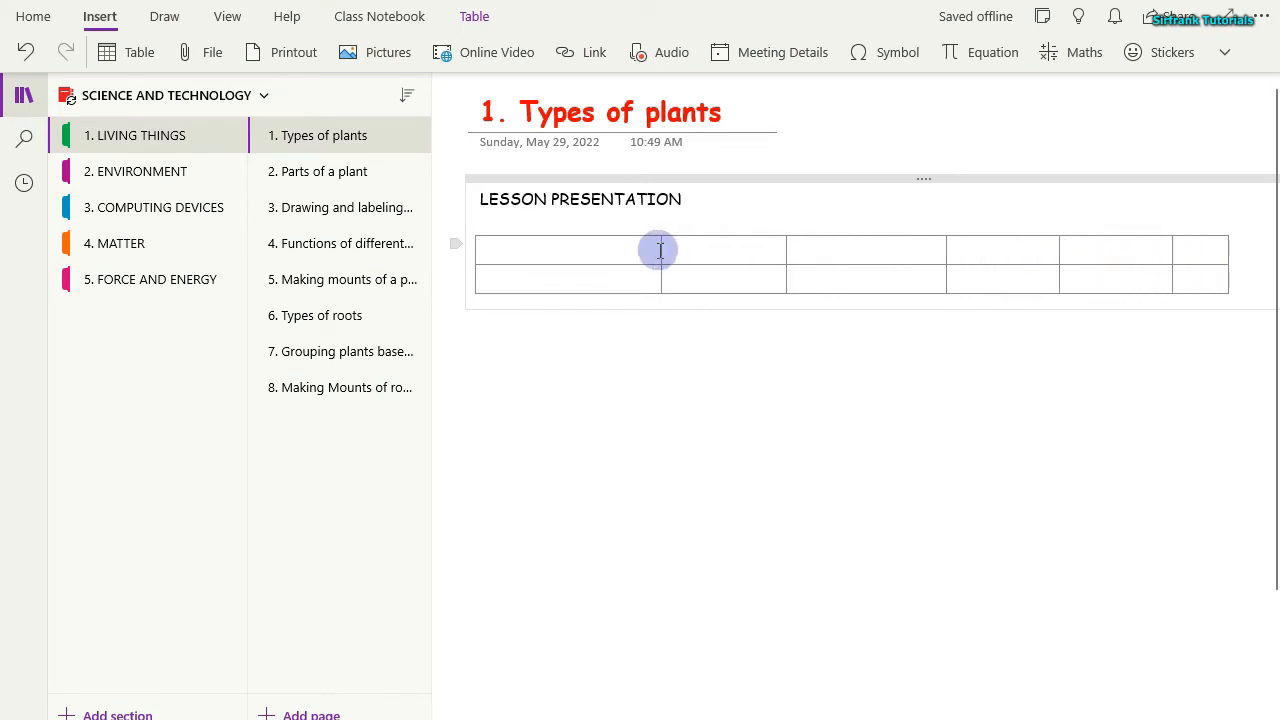
pyautogui.moveTo(642, 250); pyautogui.dragTo(574, 247)
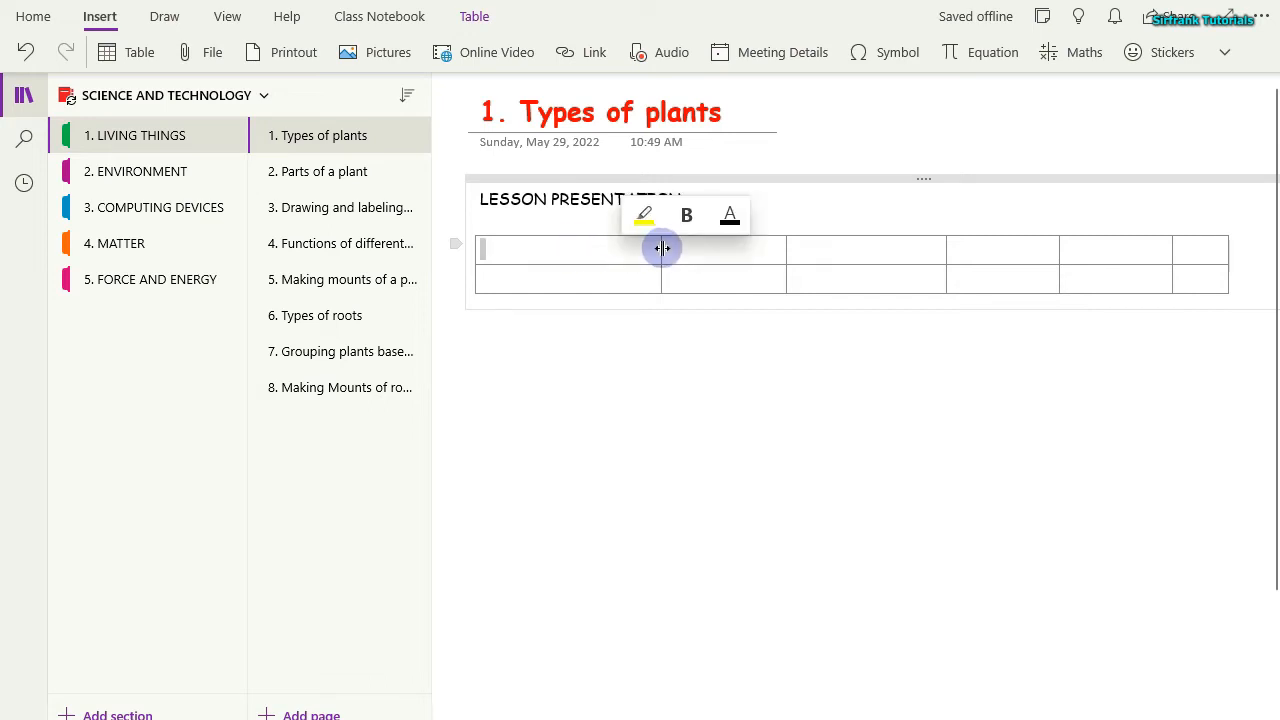
pyautogui.moveTo(662, 250); pyautogui.dragTo(609, 249)
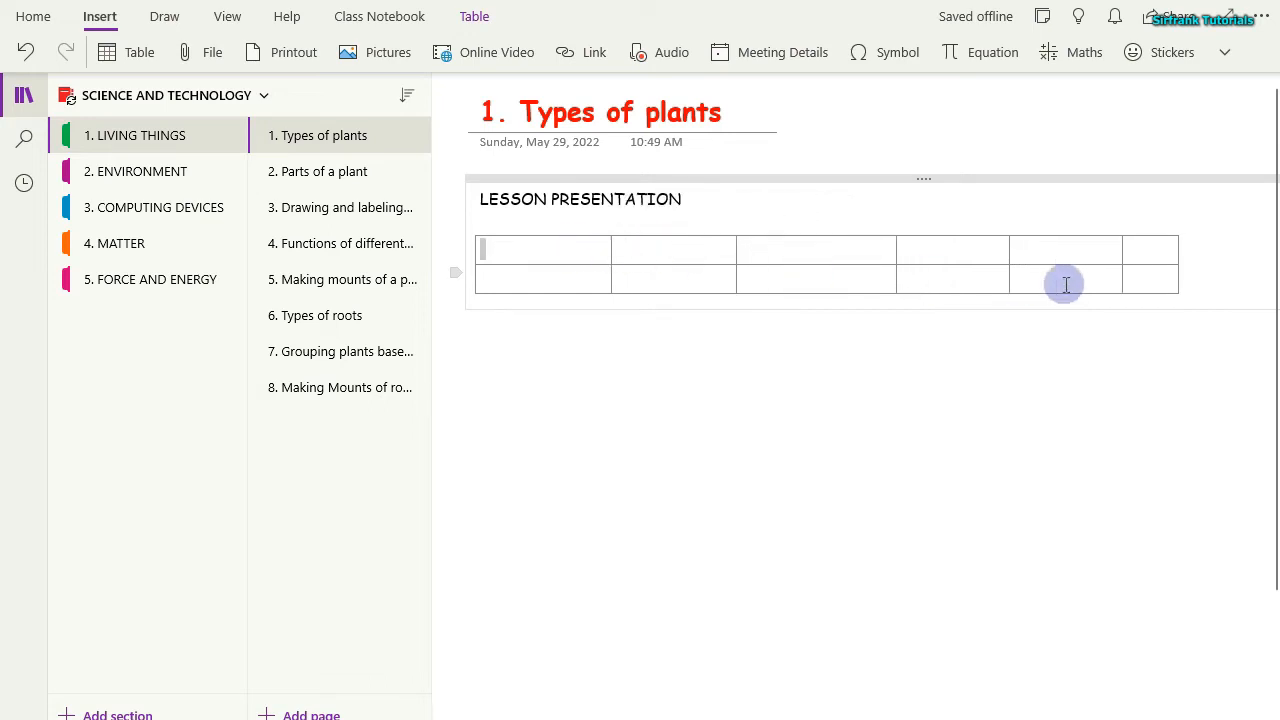
pyautogui.moveTo(1179, 255); pyautogui.dragTo(1237, 254)
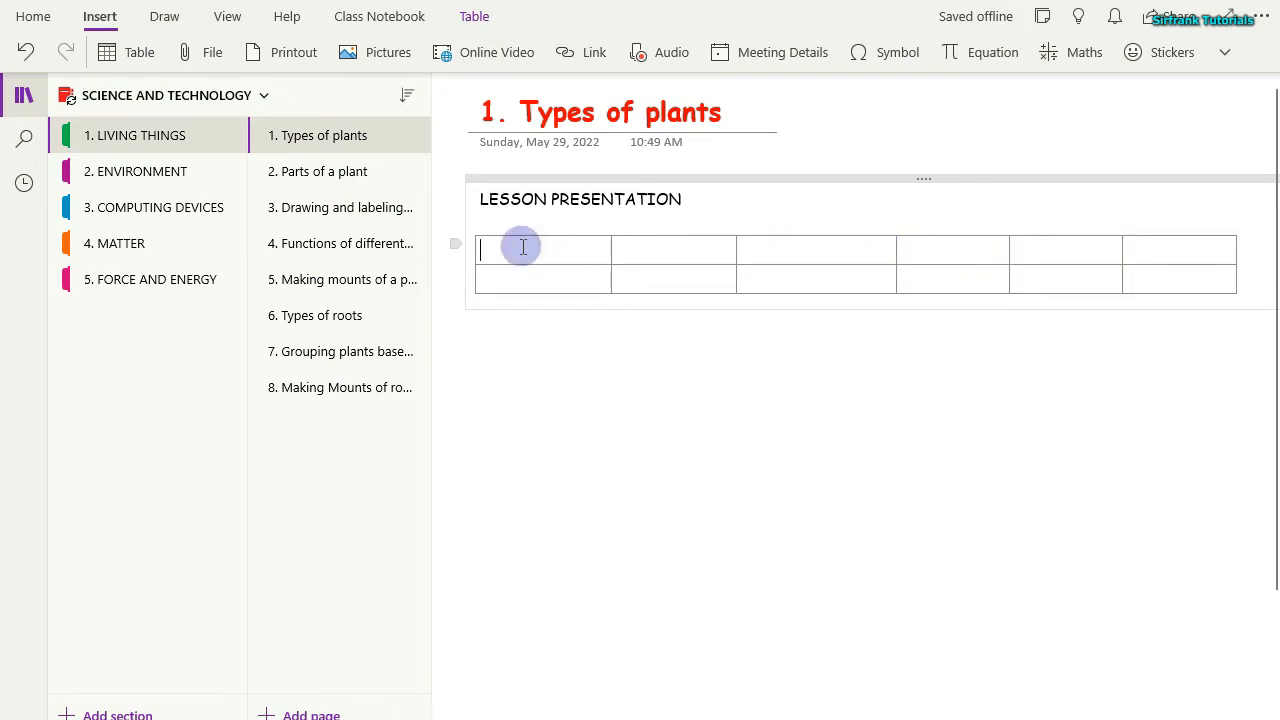
# Enter SCHOOL and LEARNING AREA as the headers of the table's first two columns.
pyautogui.write('S')
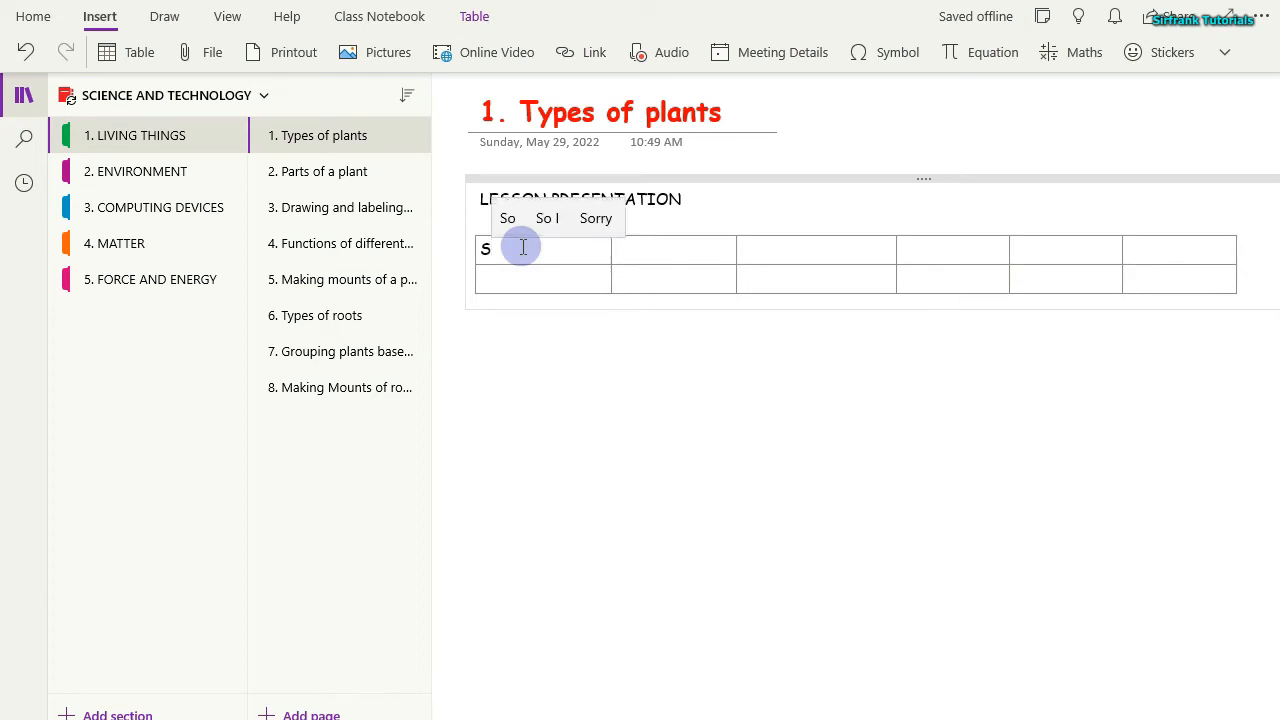
pyautogui.write('CHOOL')
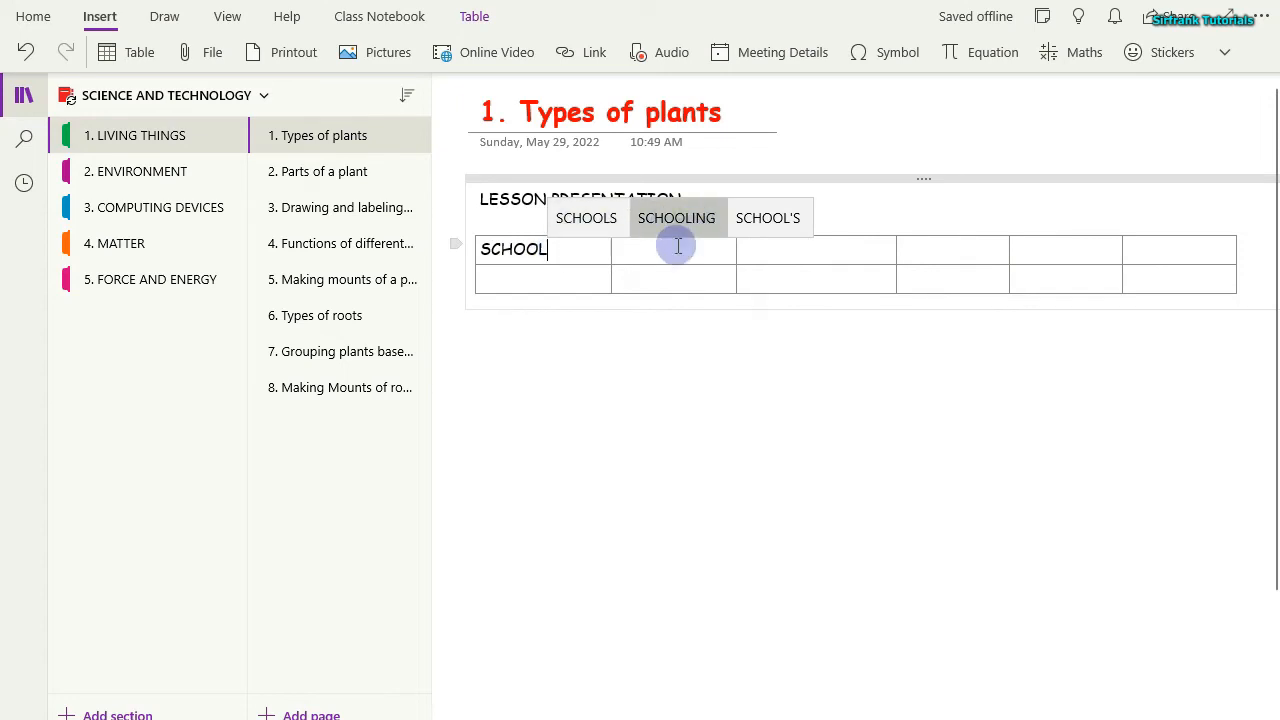
pyautogui.press('Tab')
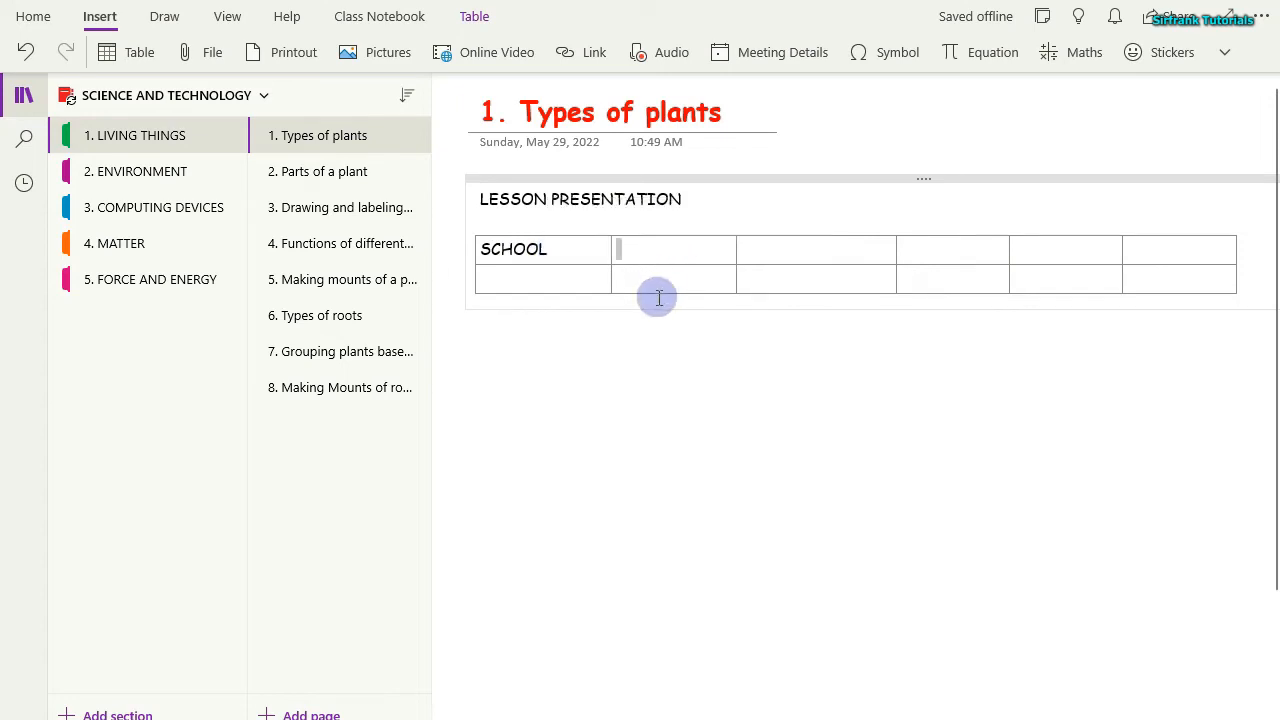
pyautogui.write('L')
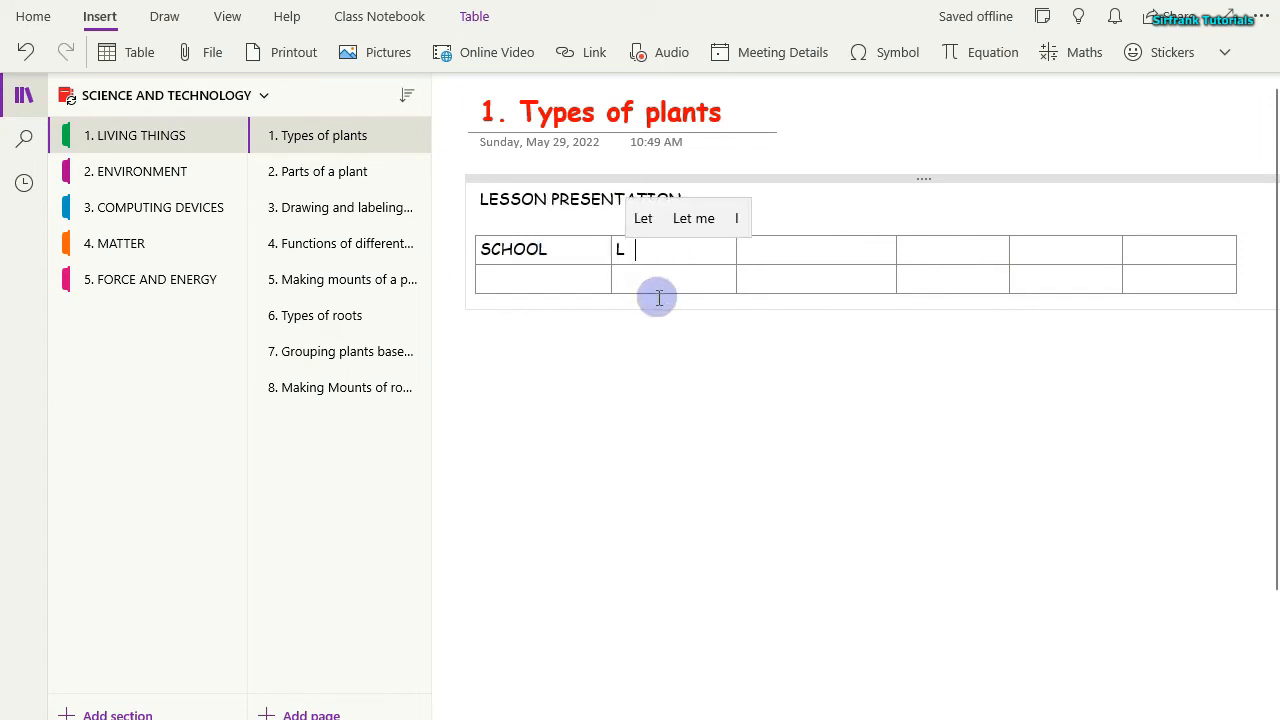
pyautogui.write('EARNI')
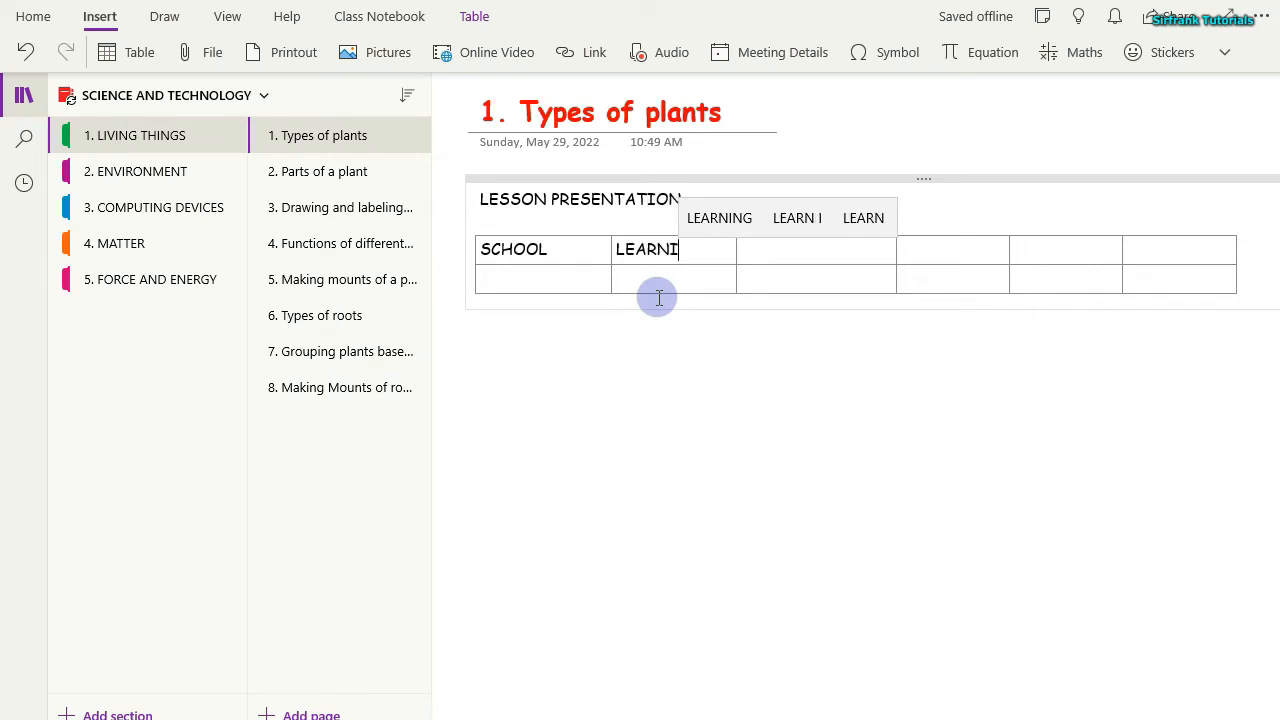
pyautogui.write('NG AREA')
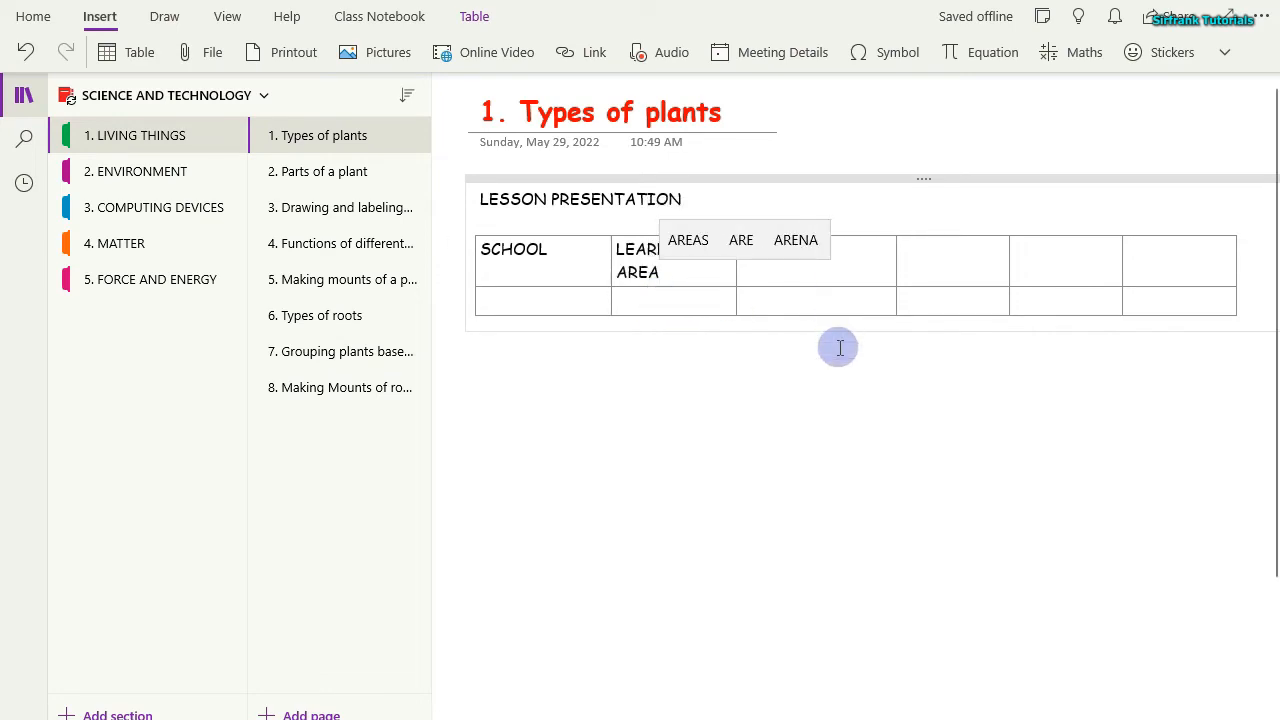
pyautogui.press('Tab')
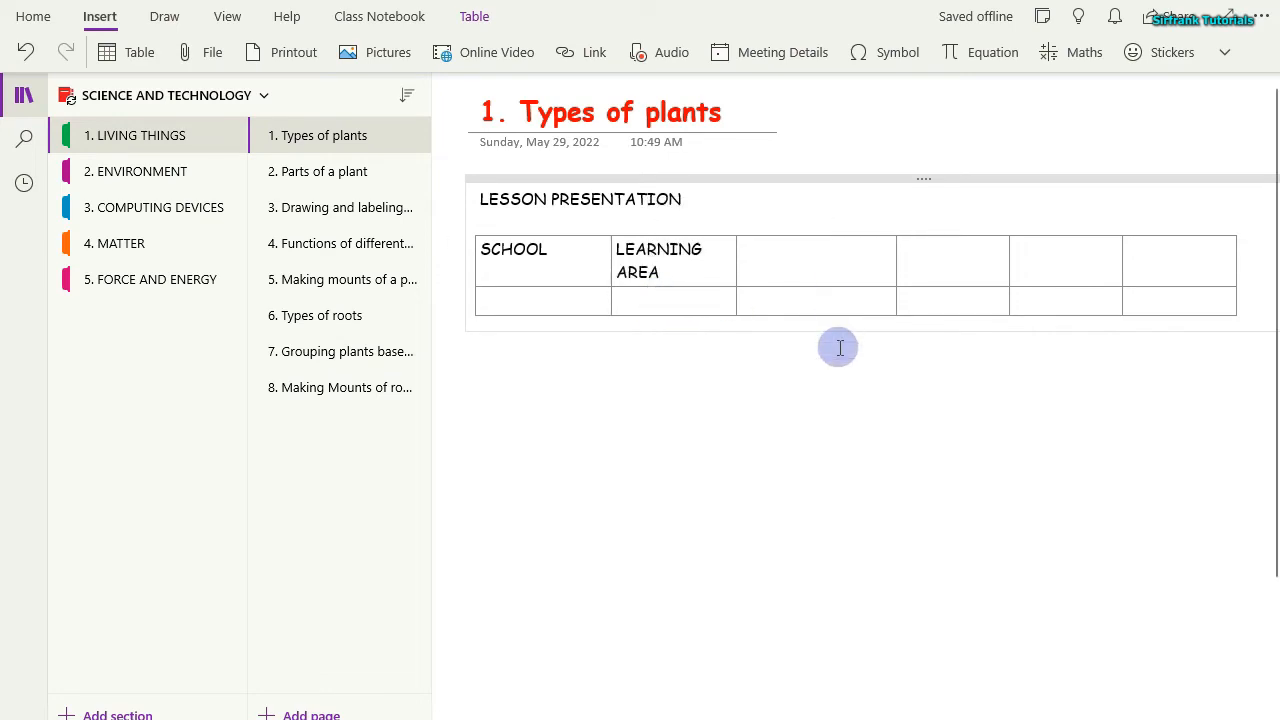
# Enter PP/GRADE, DATE and TIME as the headers of the third, fourth and fifth table columns.
pyautogui.write('PP')
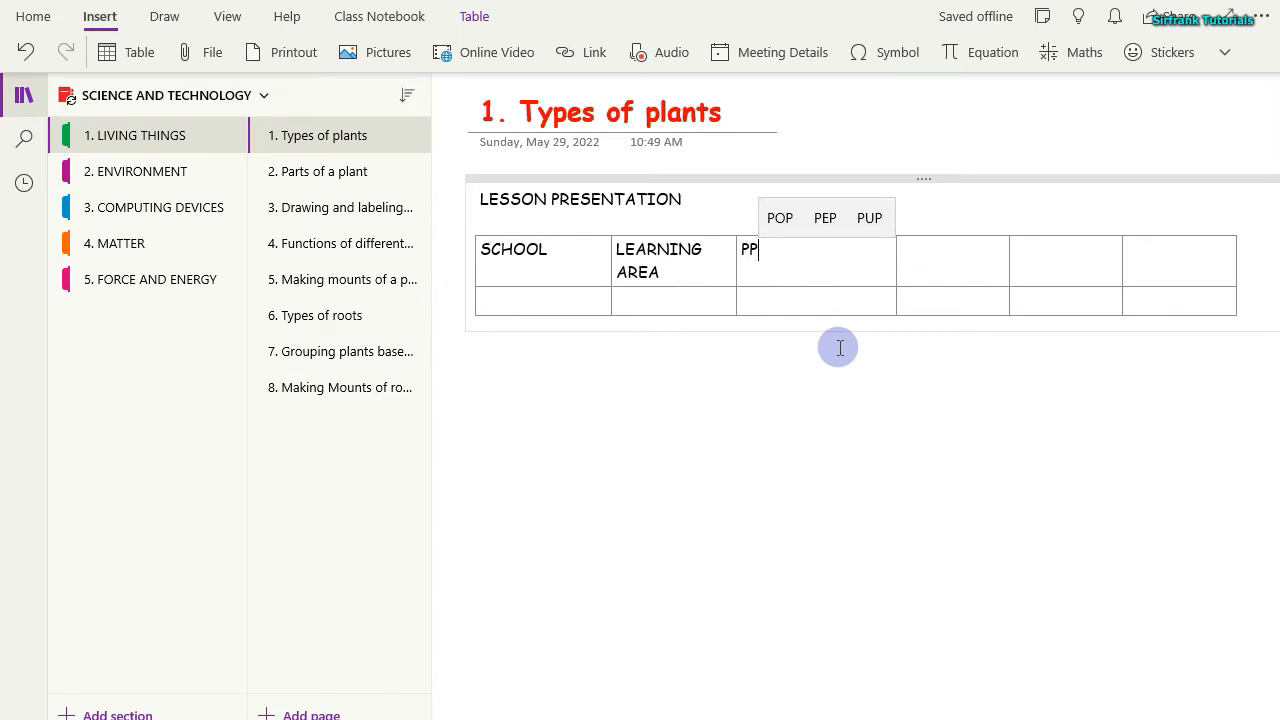
pyautogui.write('/GRADE')
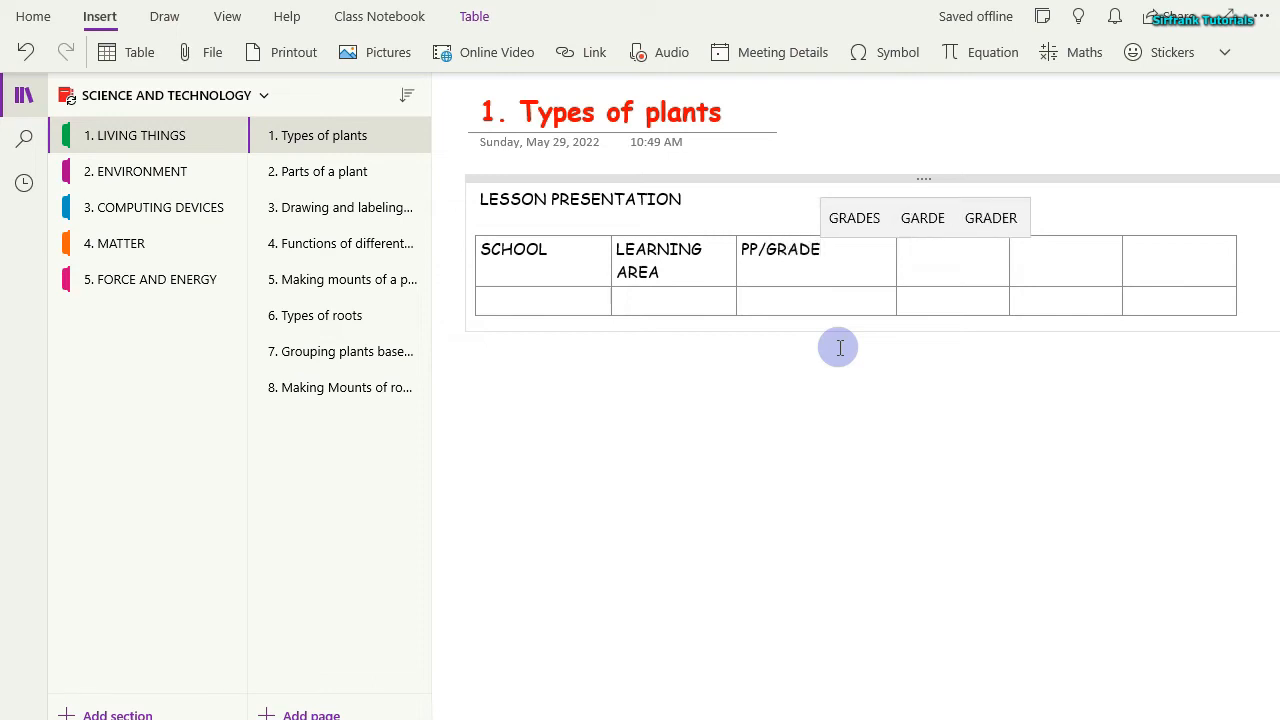
pyautogui.press('Tab')
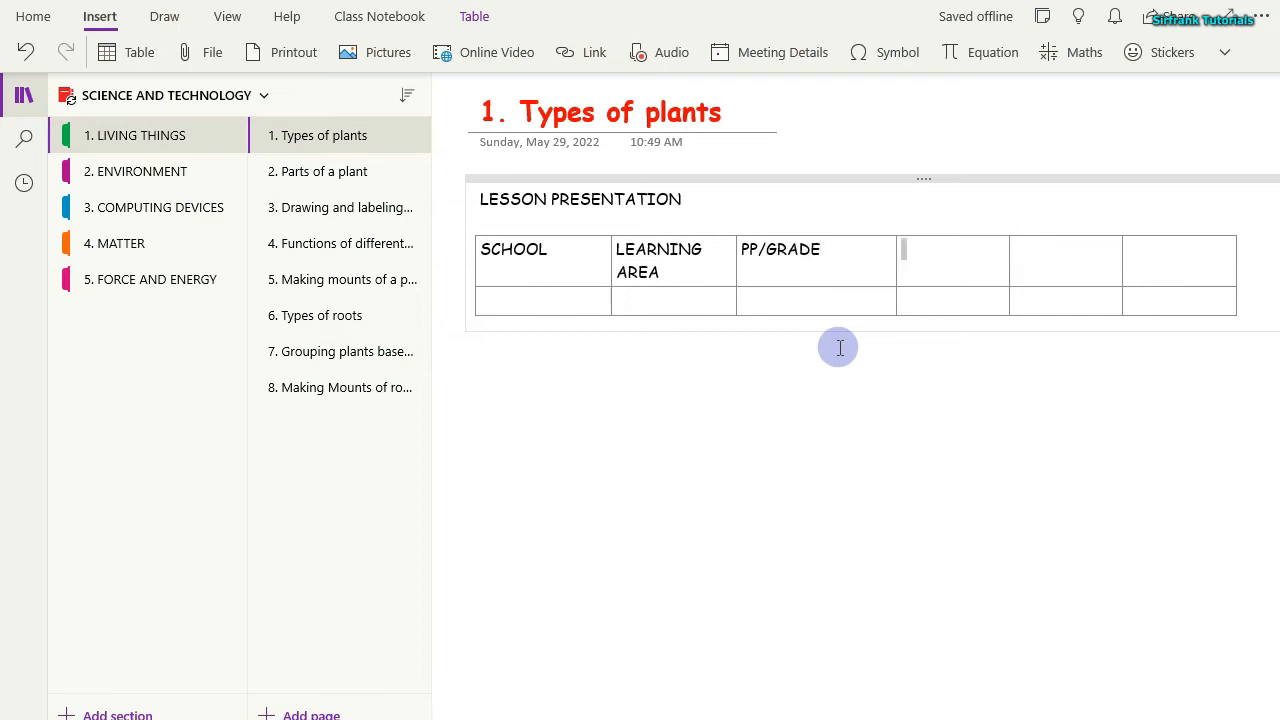
pyautogui.write('DATE')
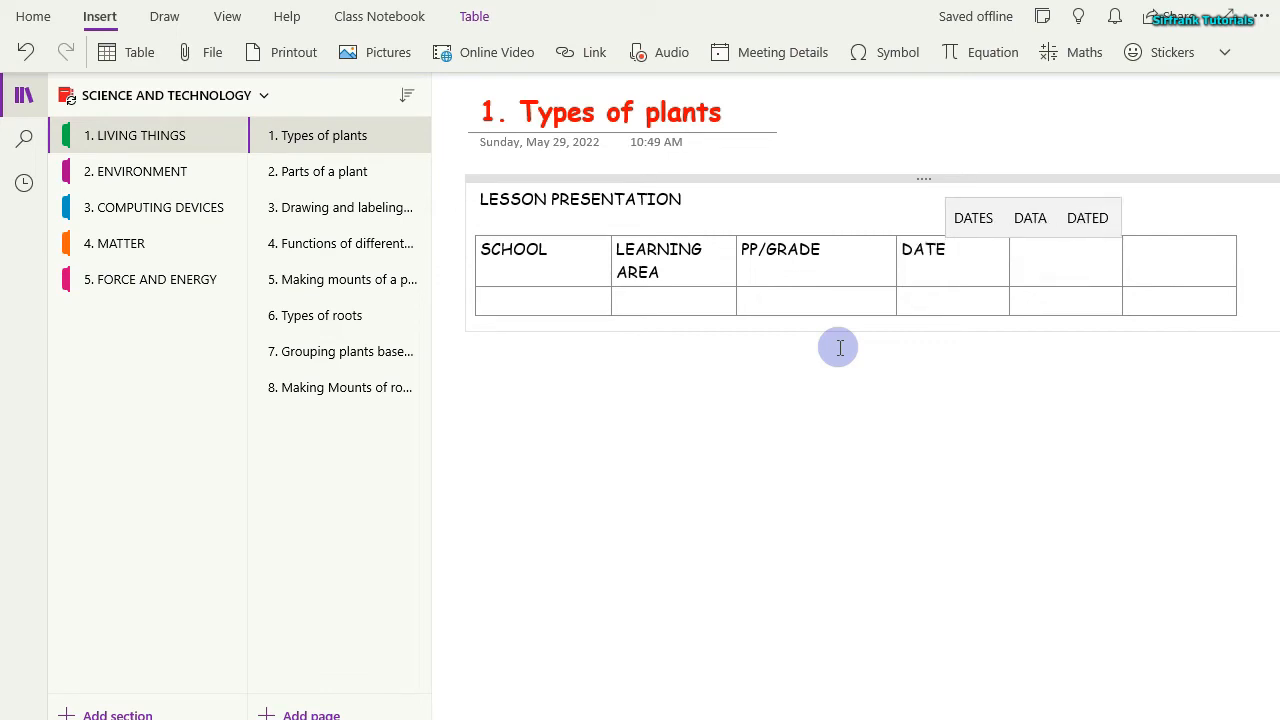
pyautogui.press('Tab')
pyautogui.write('T')
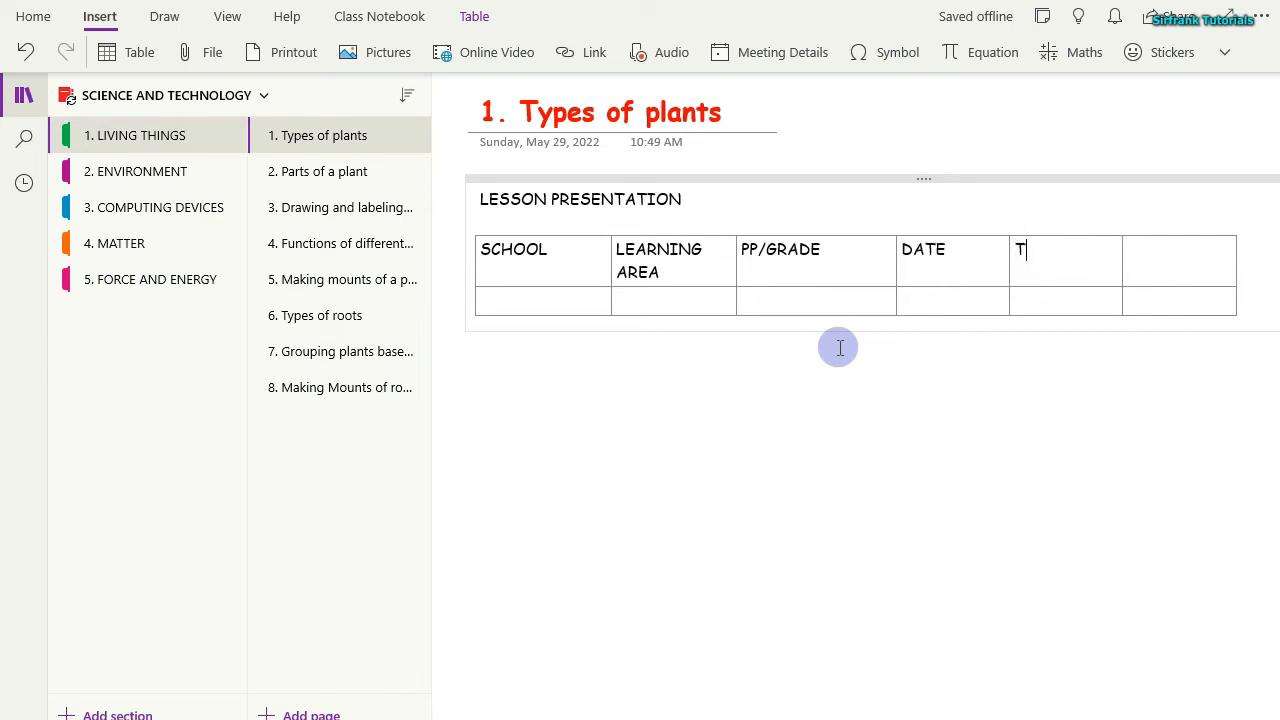
pyautogui.write('IME')
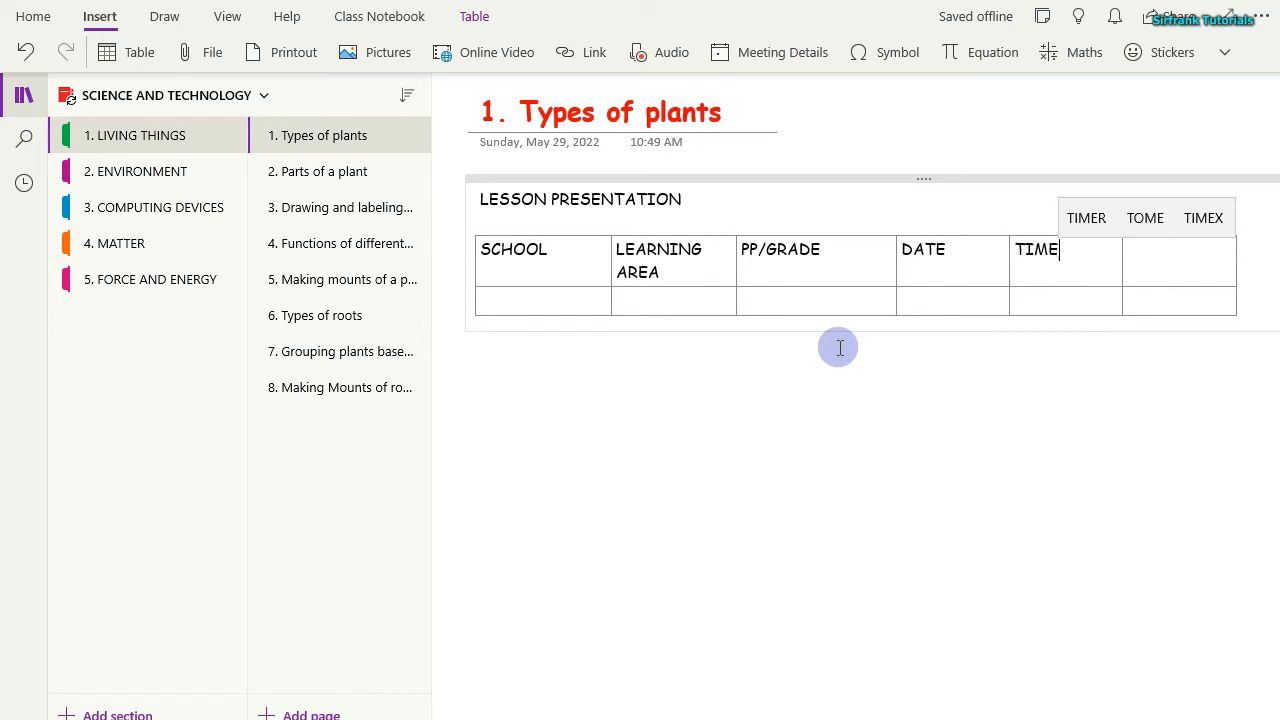
# Enter ROLL as the header of the table's sixth column and widen the LEARNING AREA column so its header fits on one line.
pyautogui.press('Tab')
pyautogui.write('R')
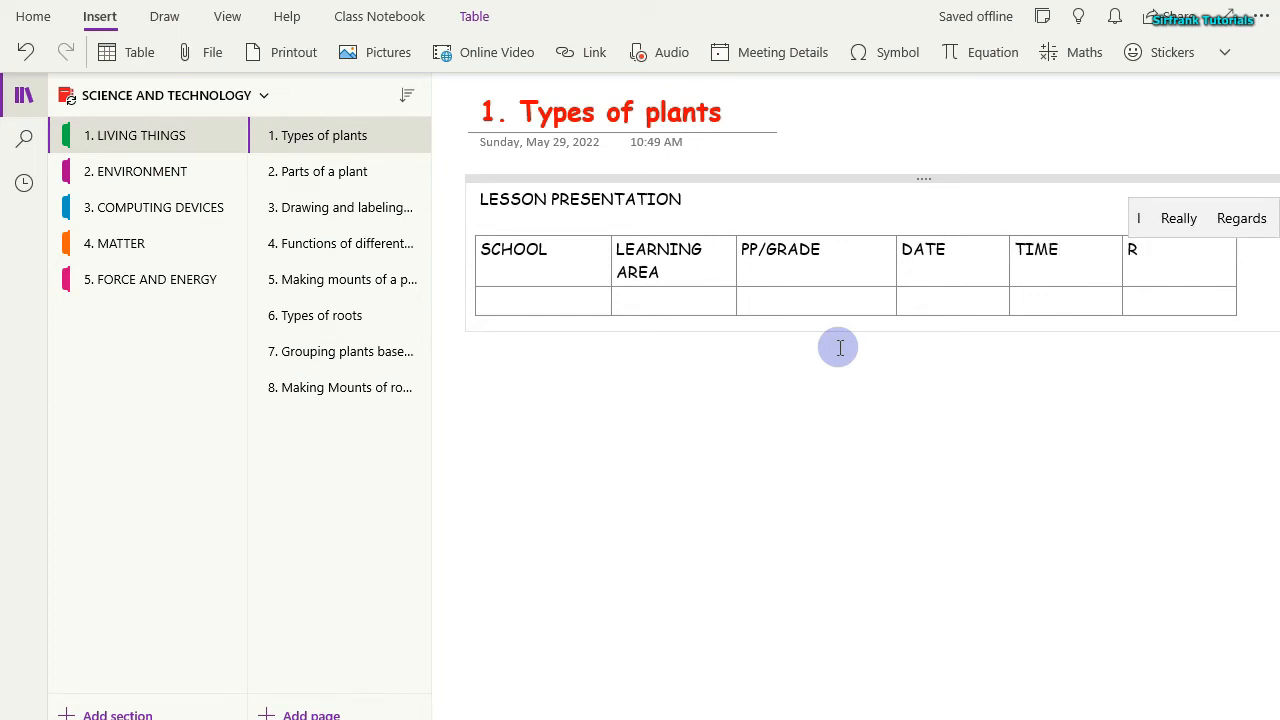
pyautogui.write('OLL')
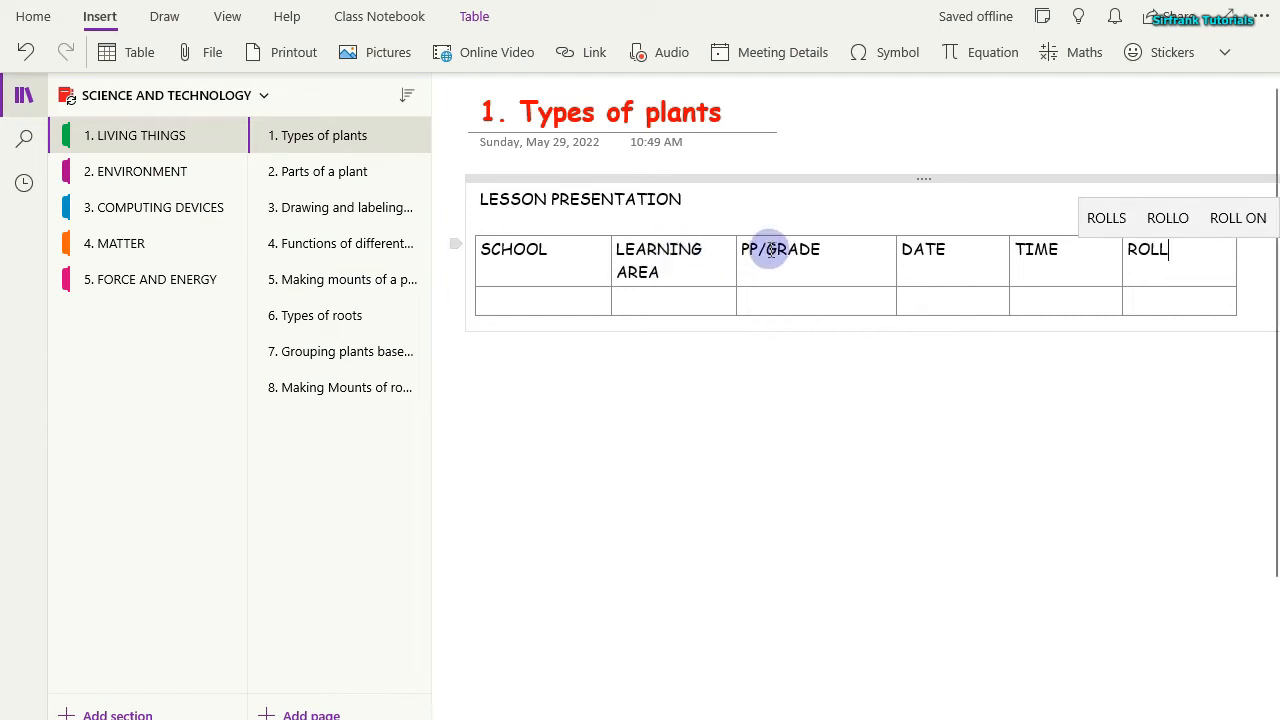
pyautogui.moveTo(736, 251); pyautogui.dragTo(762, 252)
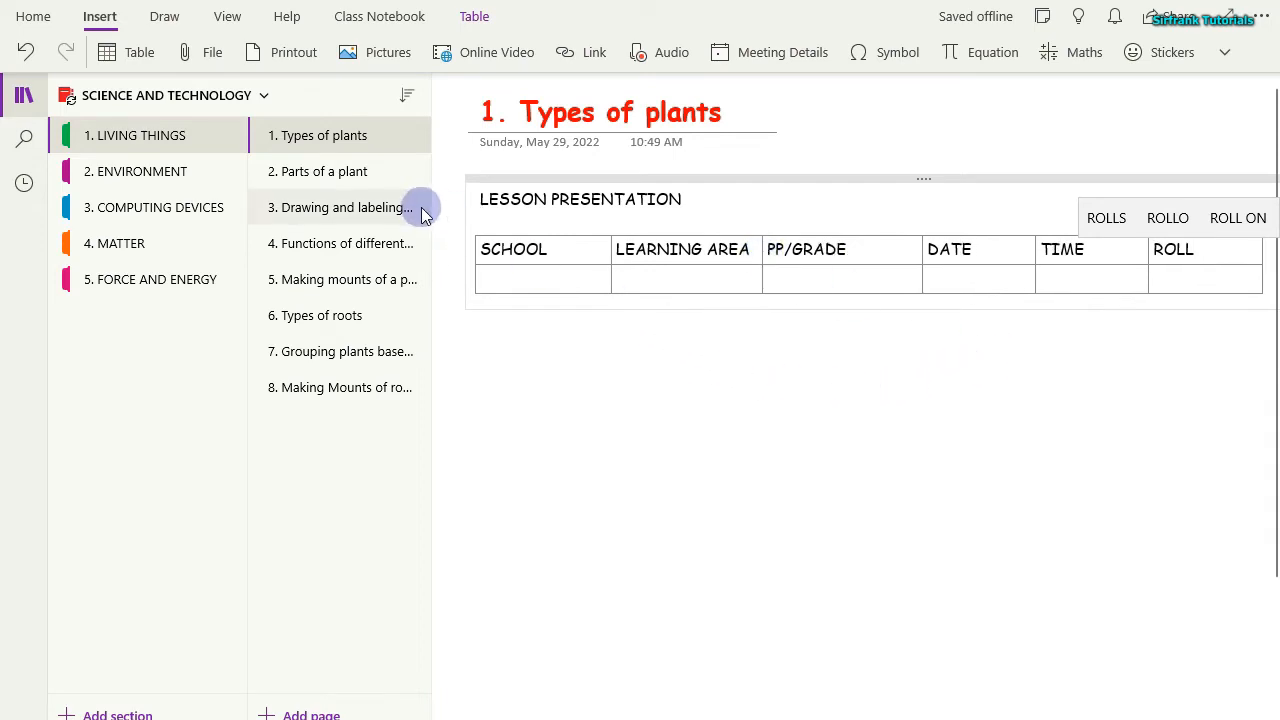
# Format all six headers in the table's first row in red, bold text.
pyautogui.click(480, 249)
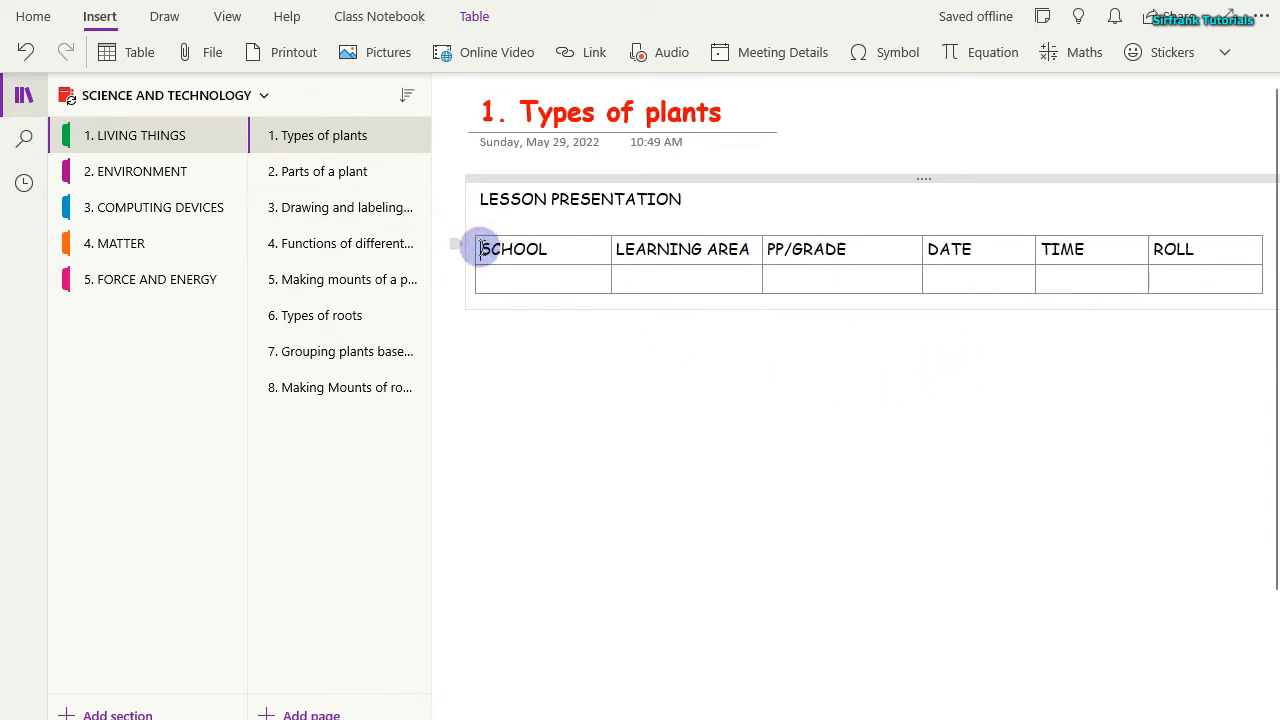
pyautogui.moveTo(480, 249); pyautogui.dragTo(1180, 262)
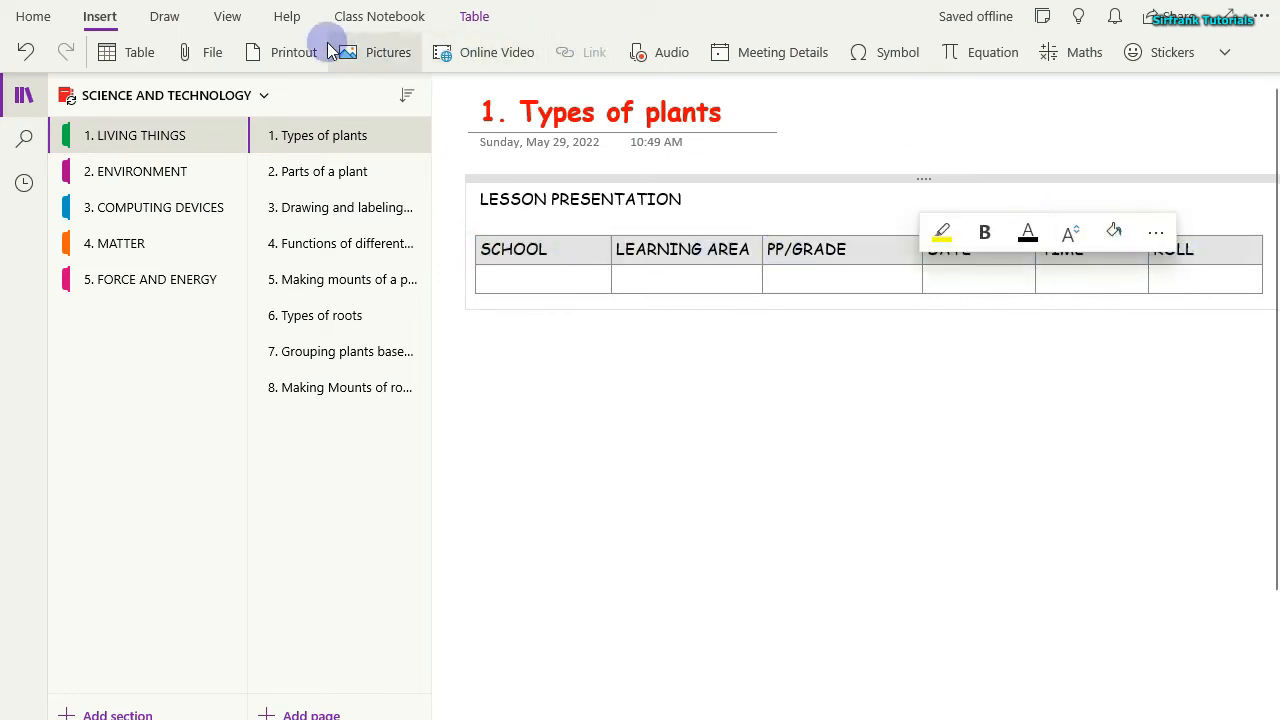
pyautogui.click(48, 15)
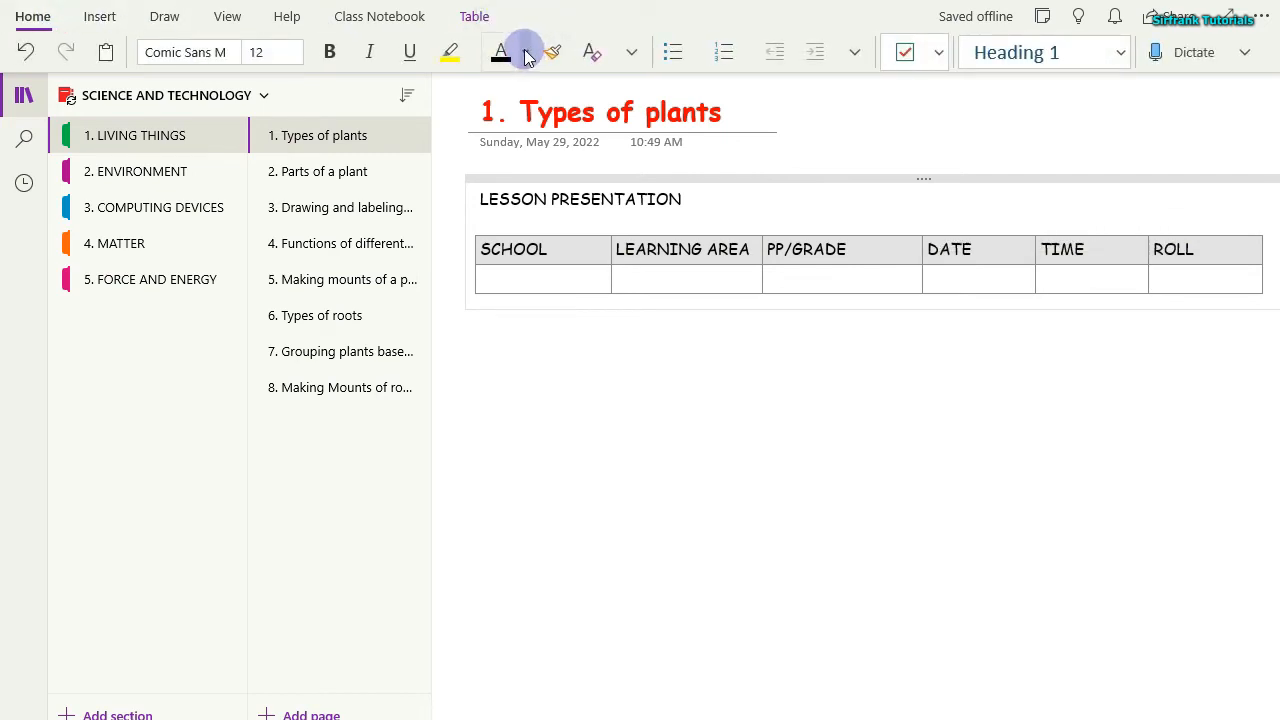
pyautogui.click(527, 54)
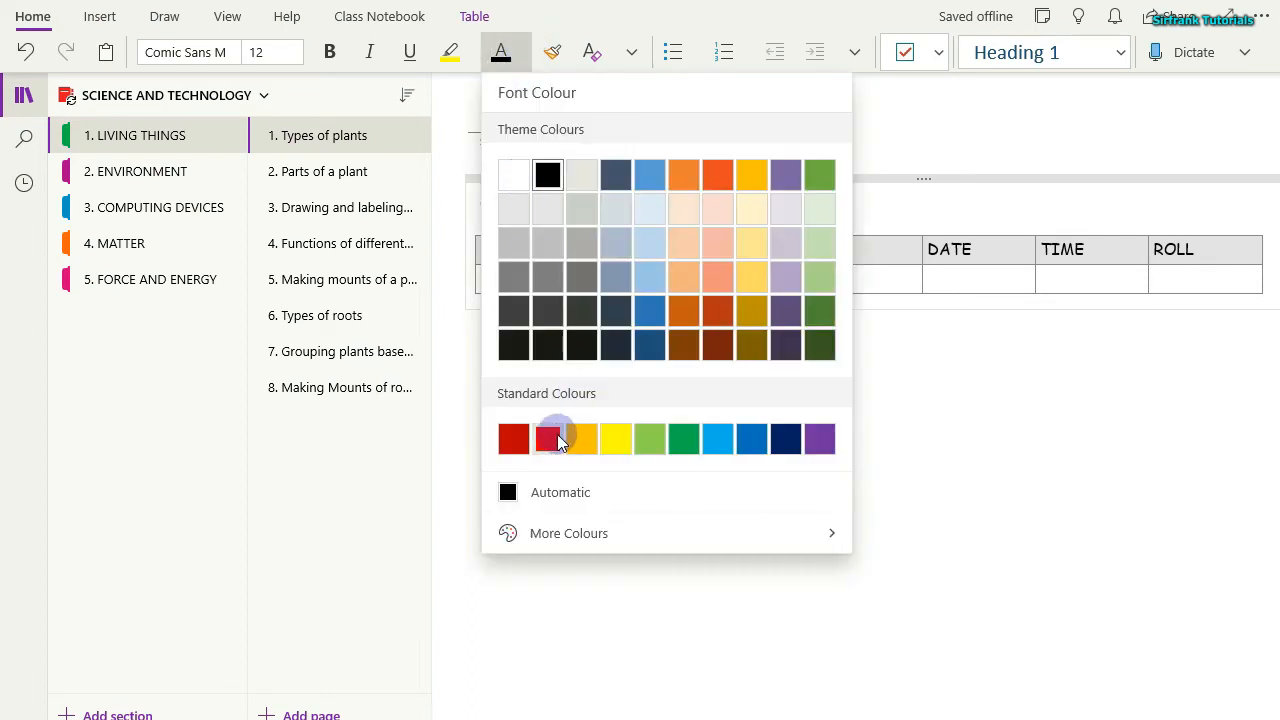
pyautogui.click(548, 440)
pyautogui.click(330, 53)
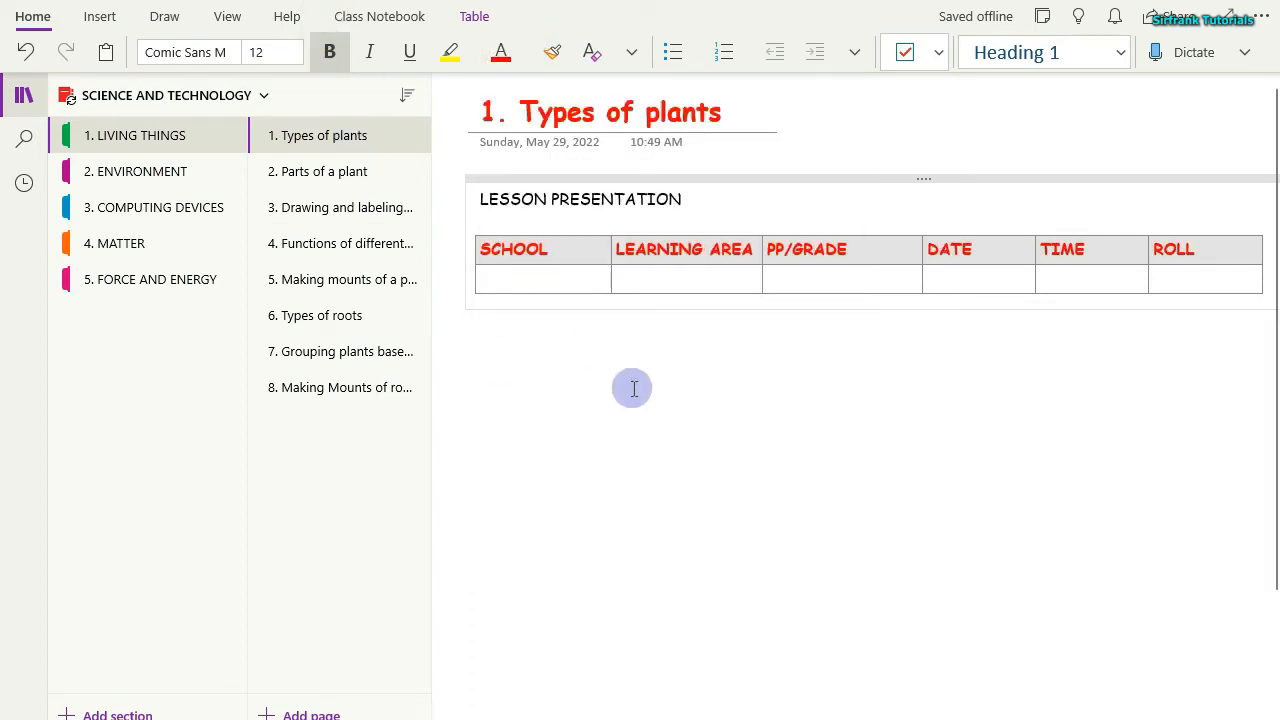
# Enter MUKULUSU PRIMARY in the cell below the SCHOOL header.
pyautogui.click(516, 279)
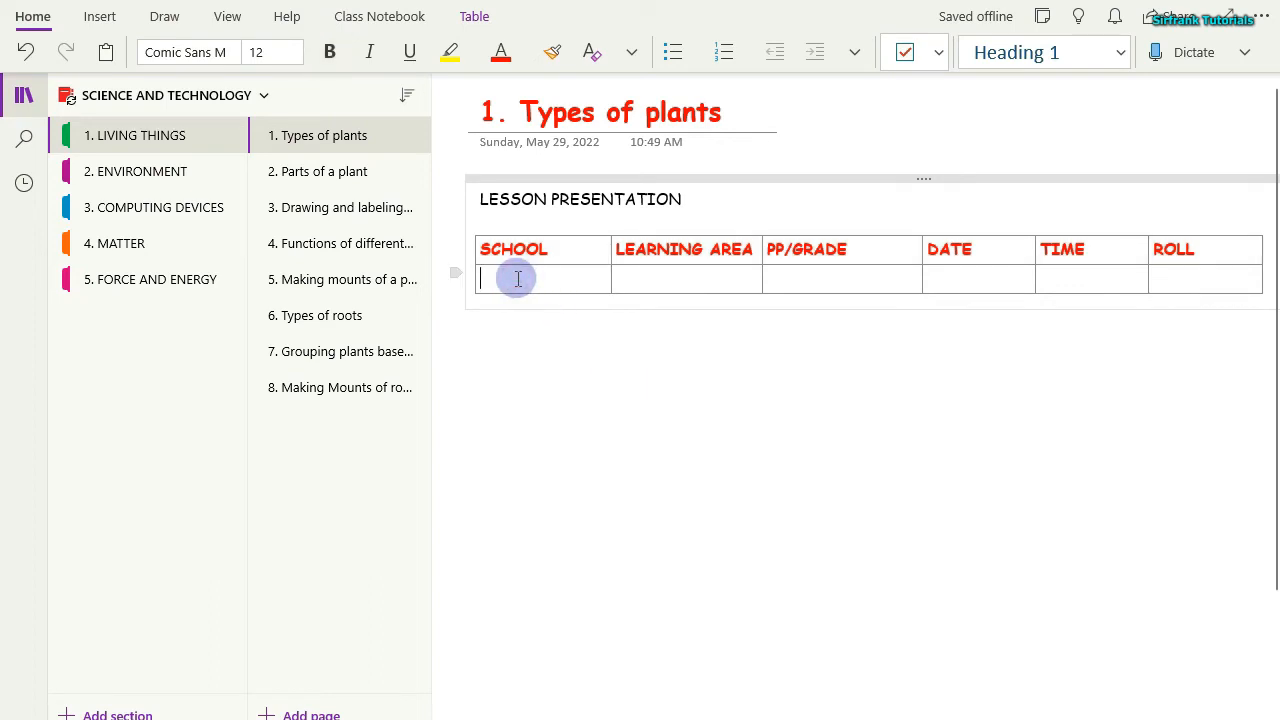
pyautogui.write('MUK')
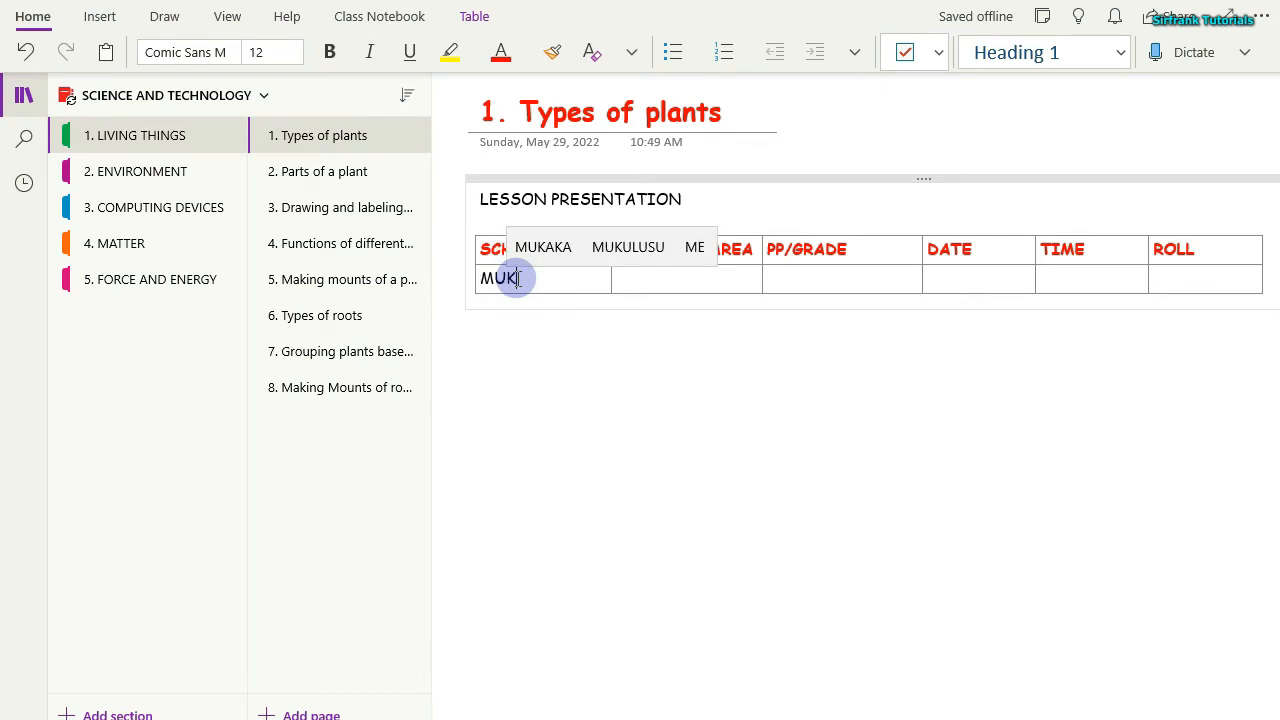
pyautogui.write('ULUSU P')
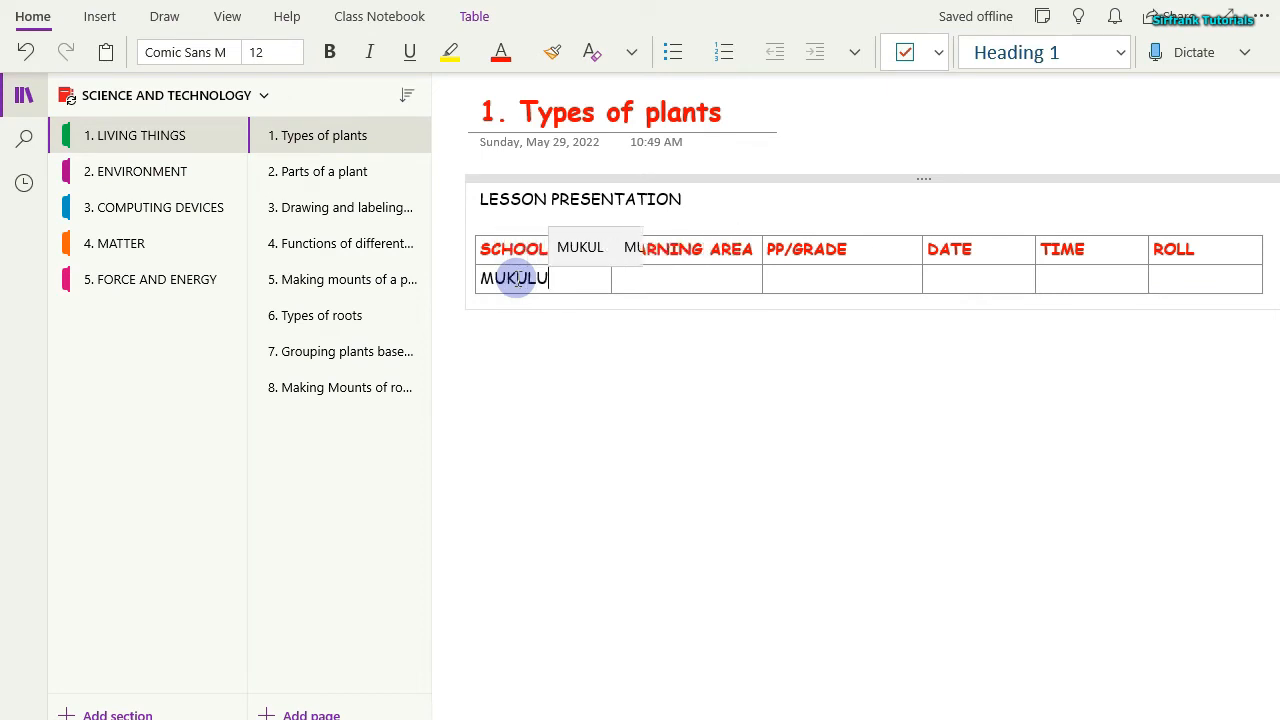
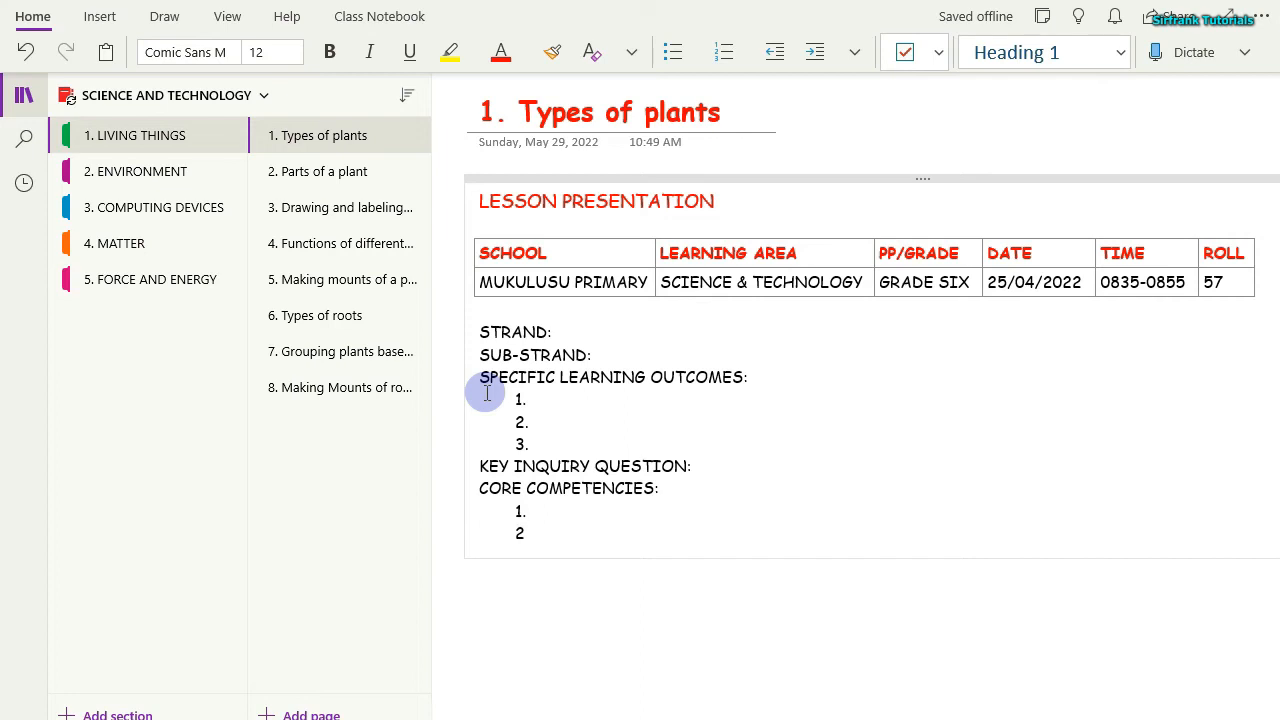
# Add item 3. to the numbered list under CORE COMPETENCIES and a VALLUES: line below it.
pyautogui.write('3.')
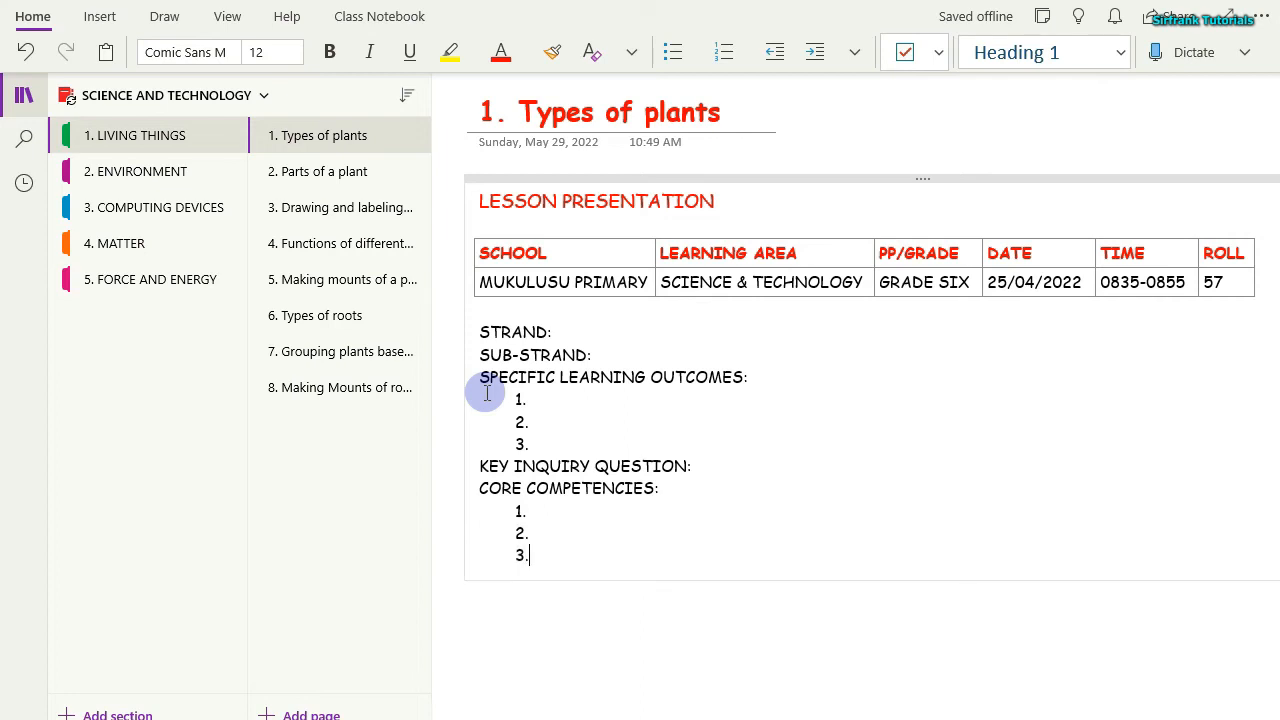
pyautogui.press('Return')
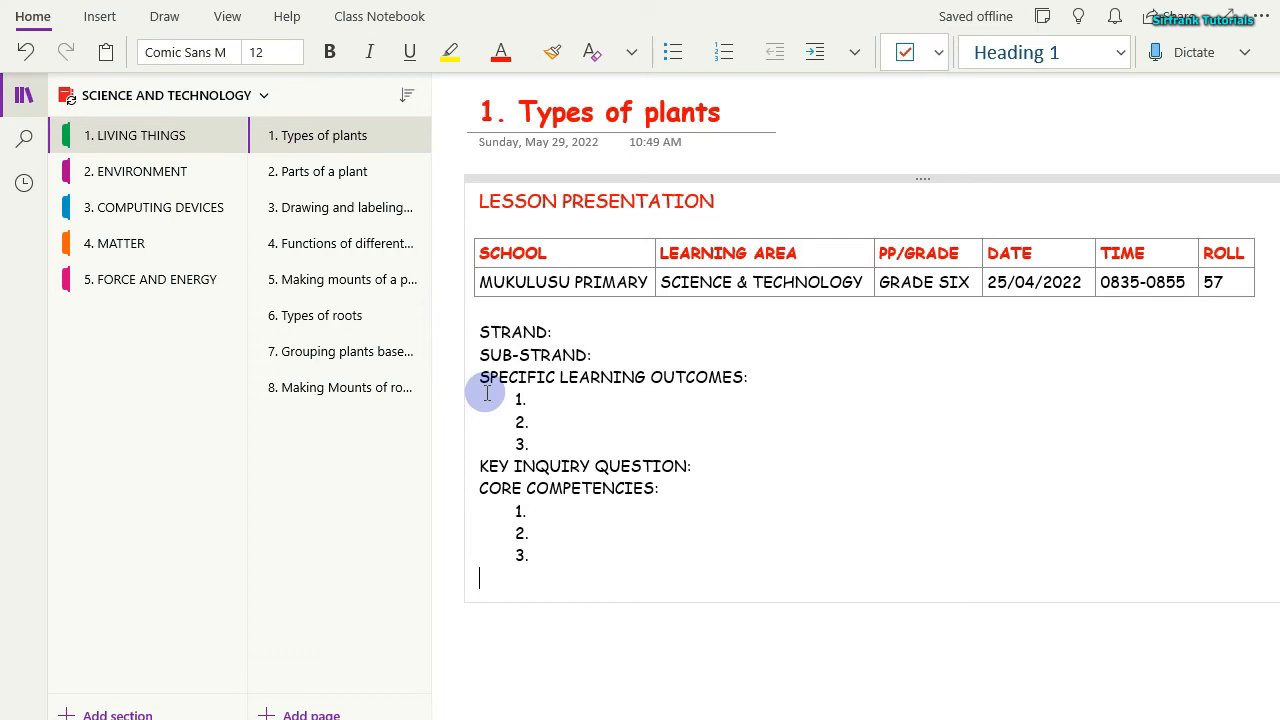
pyautogui.write('VA')
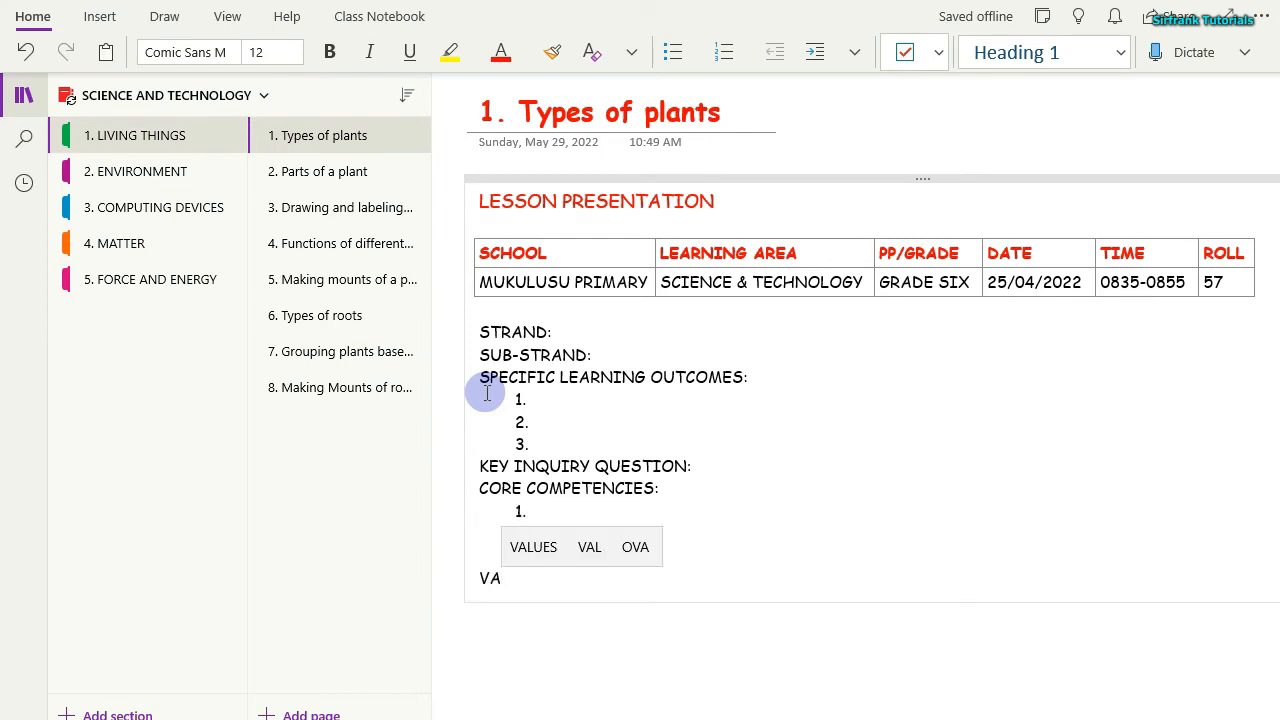
pyautogui.write('LLUES:')
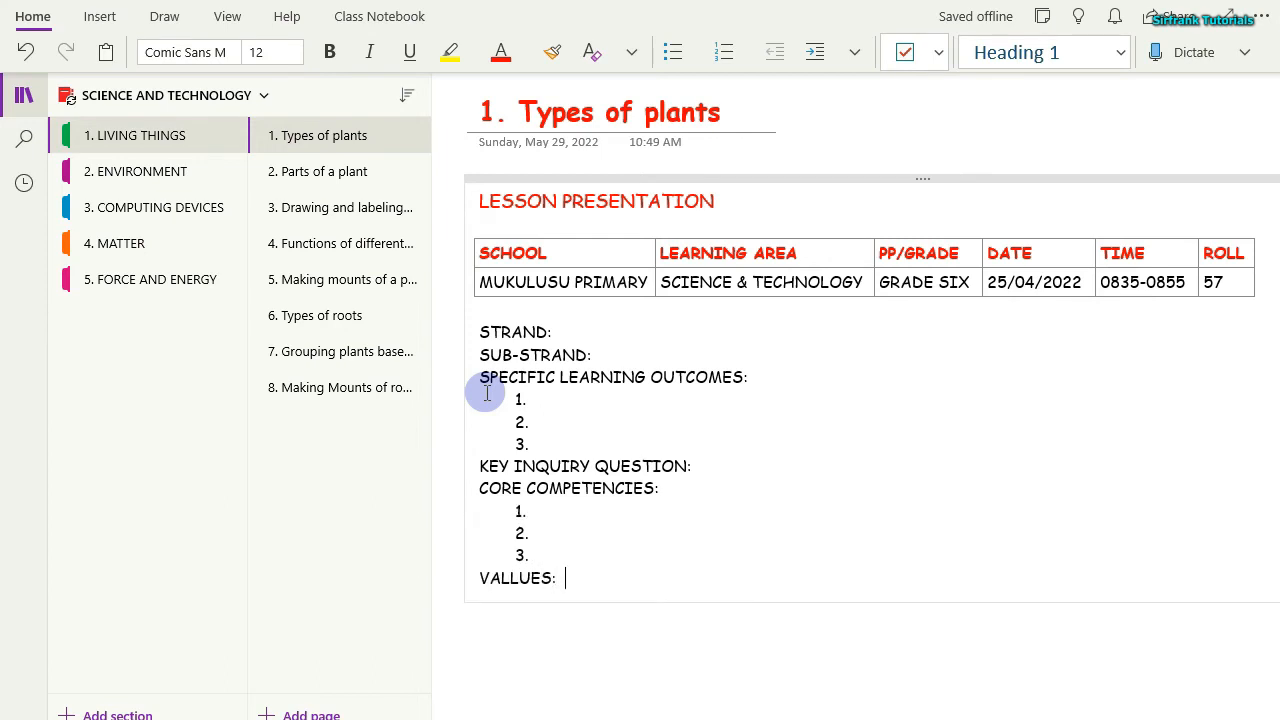
pyautogui.press('Return')
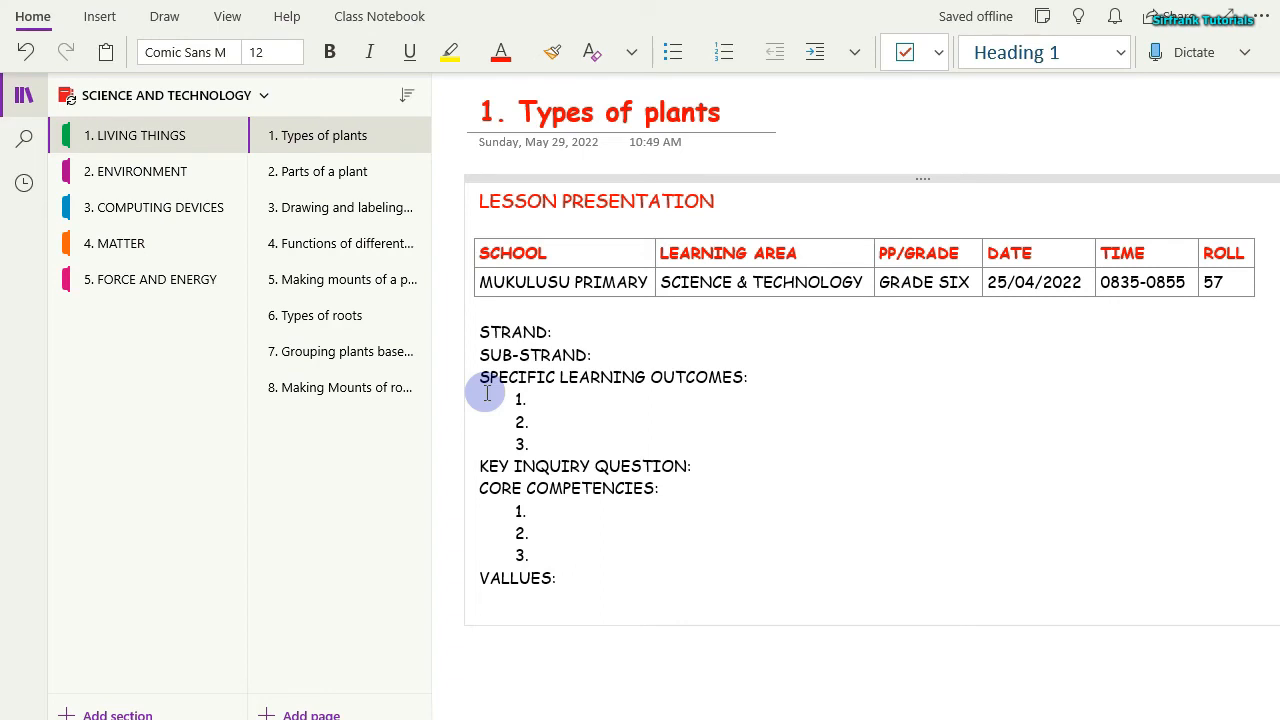
# Add a PCI'S: line below VALLUES with two indented blank items numbered 1. and 2.
pyautogui.write('PC')
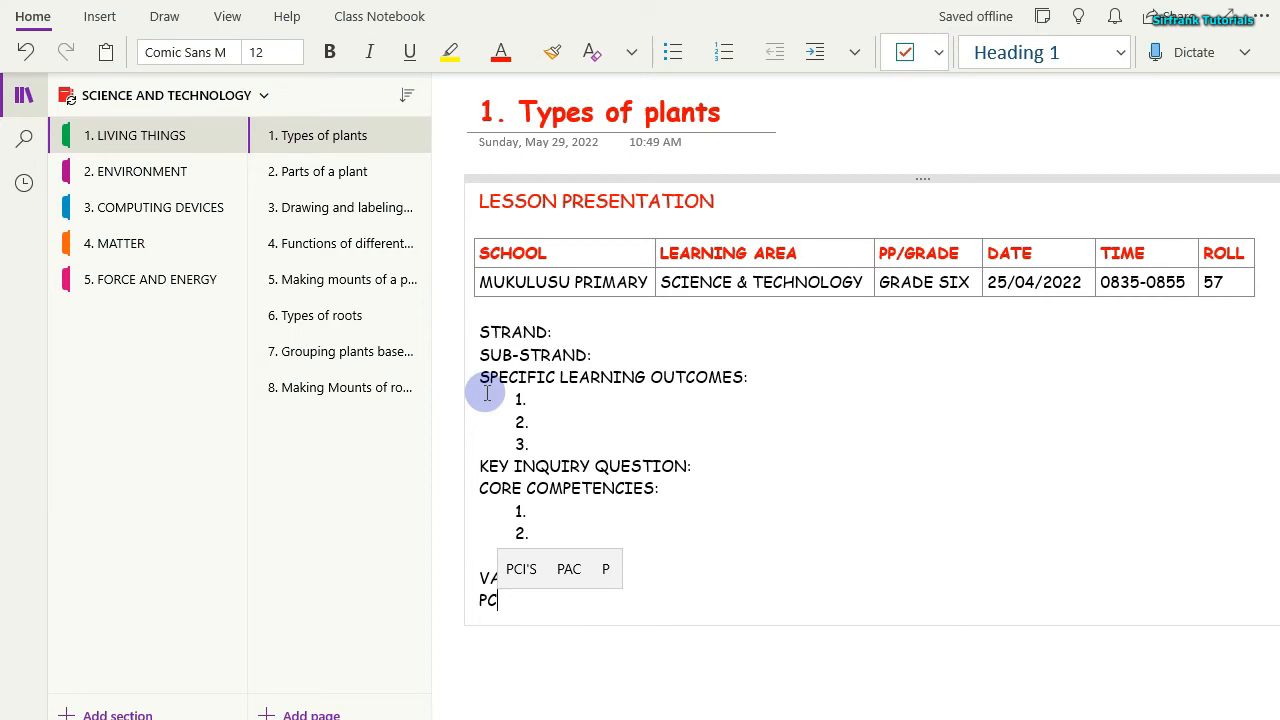
pyautogui.write('I')
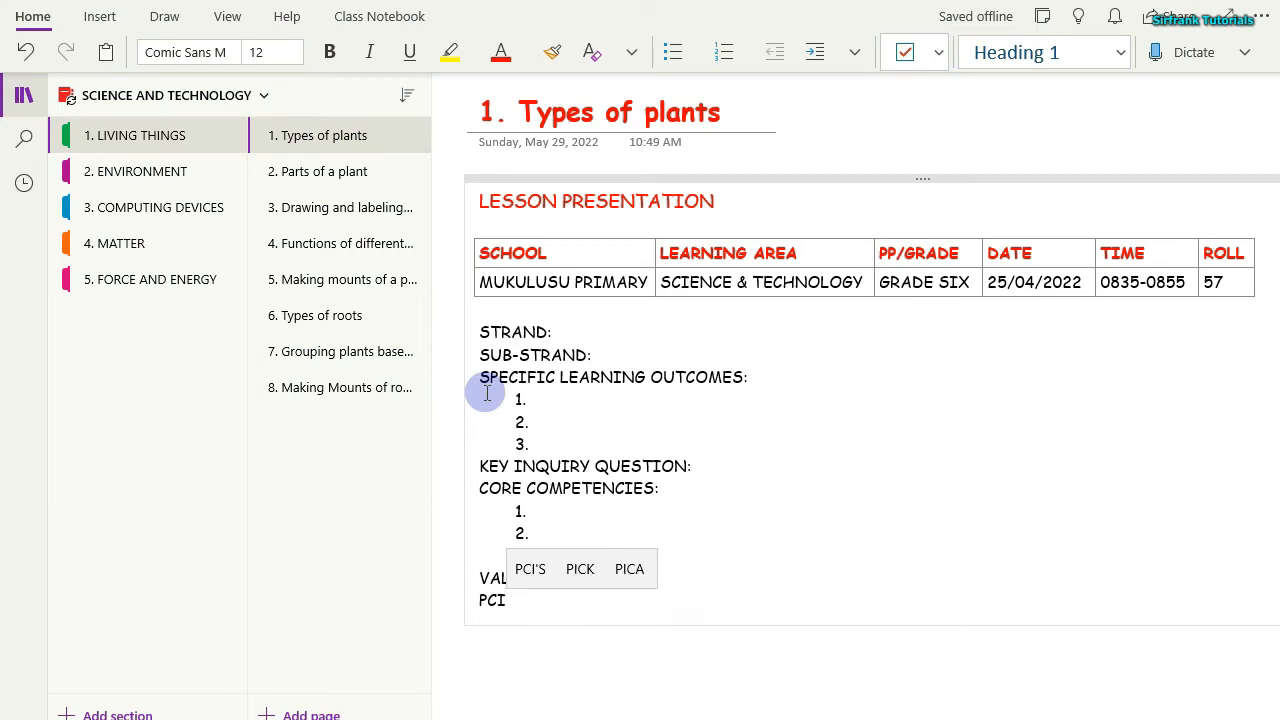
pyautogui.write("'S")
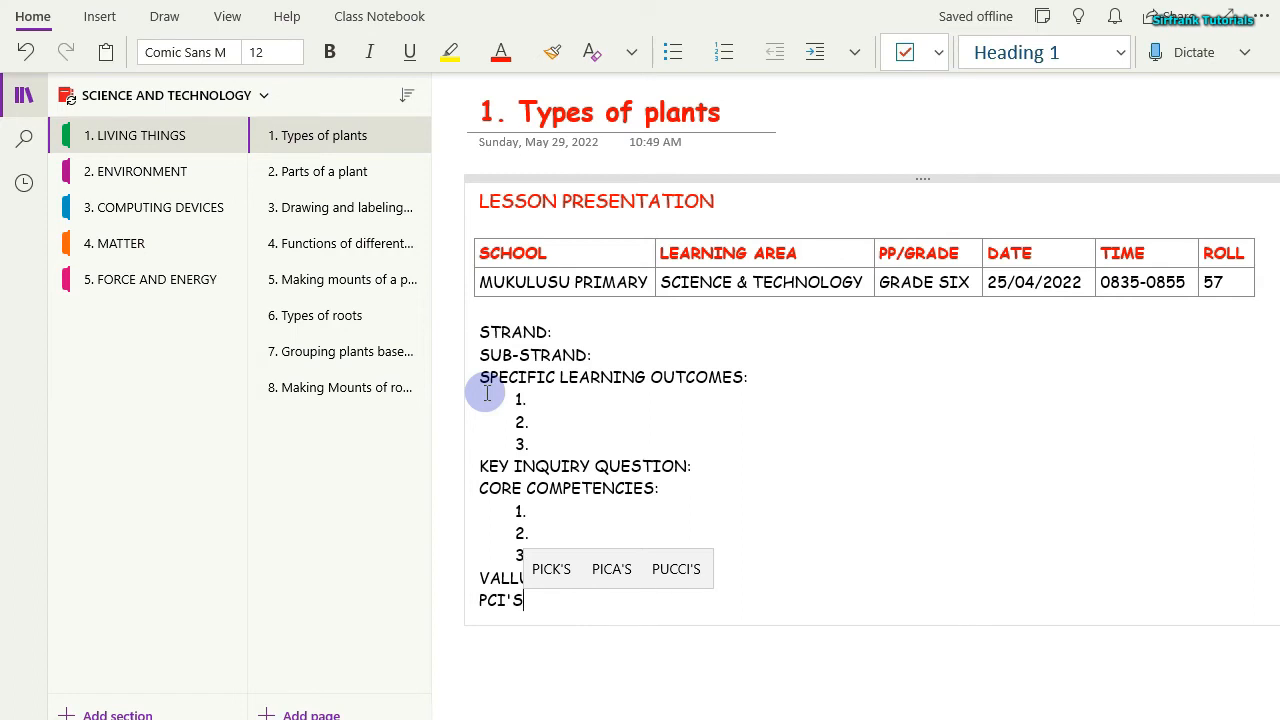
pyautogui.write(':')
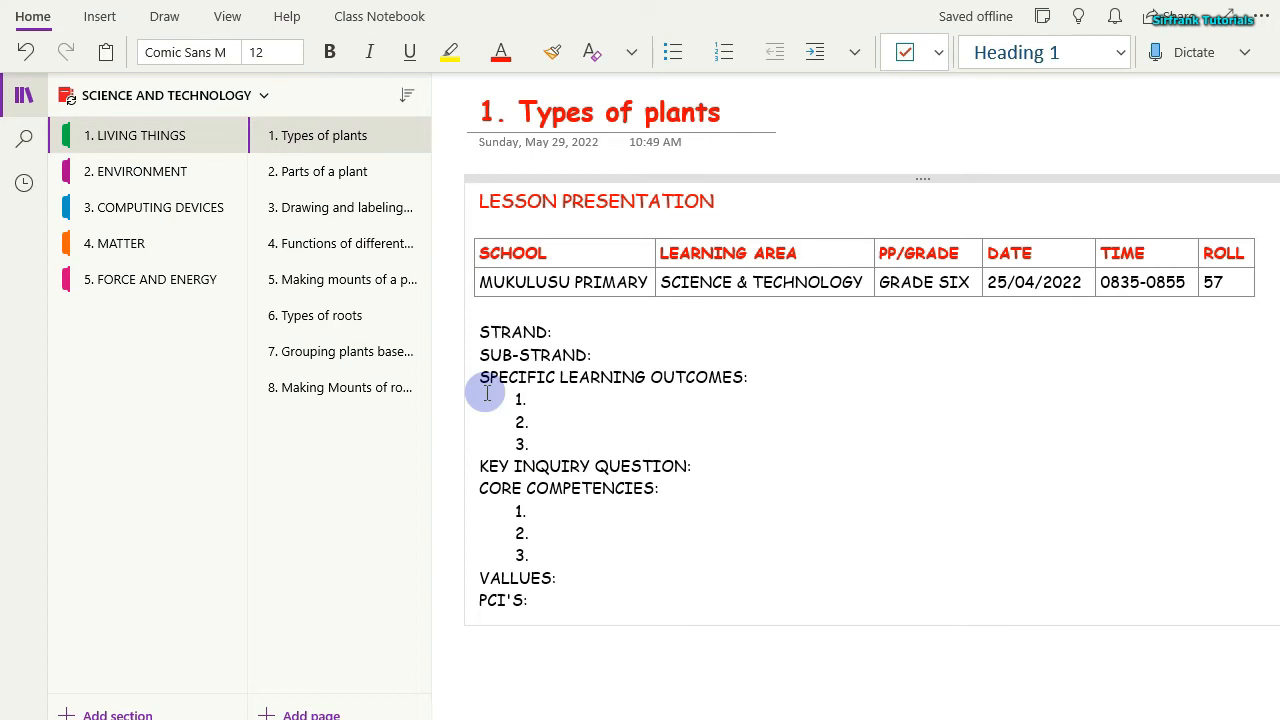
pyautogui.press('Return')
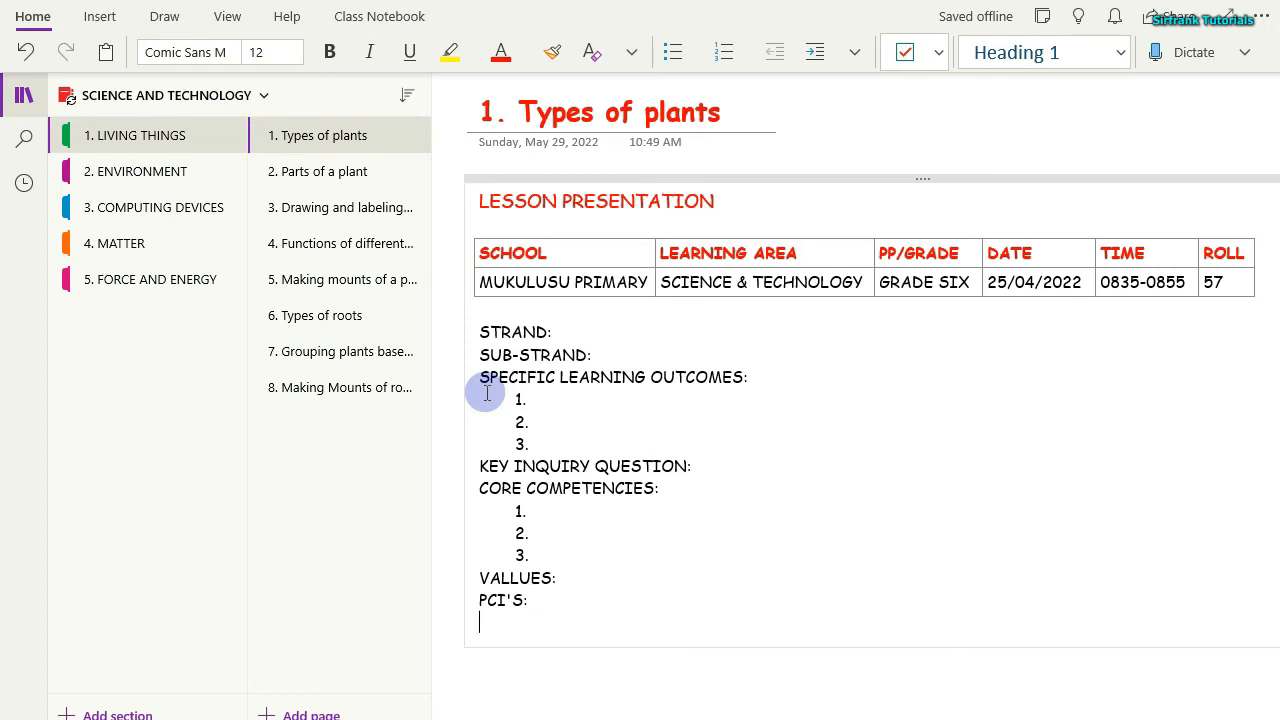
pyautogui.press('Tab')
pyautogui.write('1.')
pyautogui.press('Return')
pyautogui.write('2.')
pyautogui.press('Return')
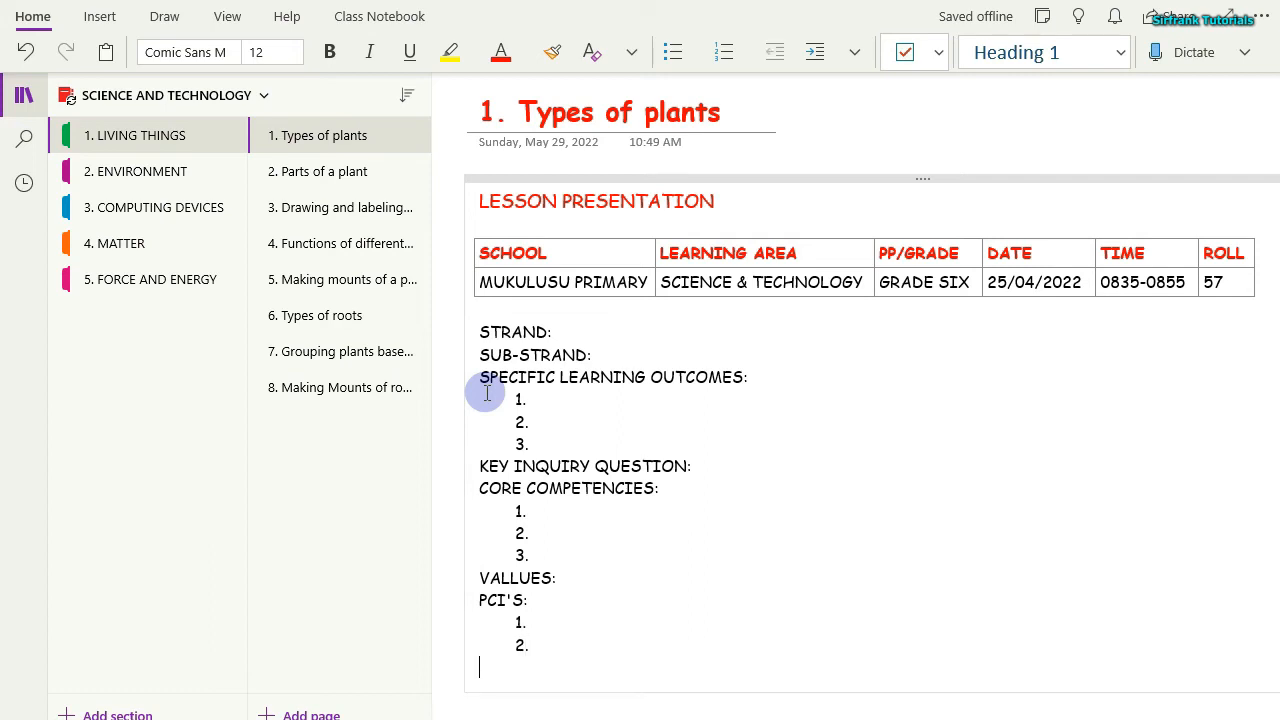
# Add a LEARNING RESOURCES: line below the PCI'S list.
pyautogui.write('L')
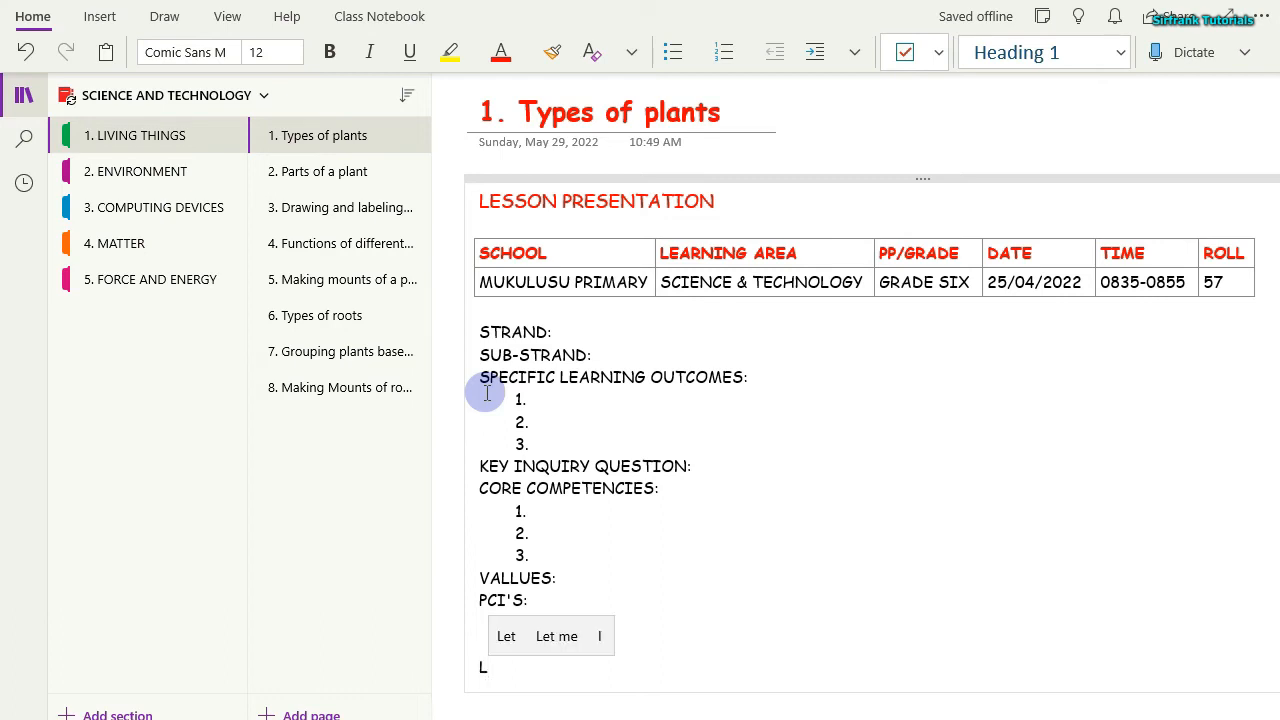
pyautogui.write('EARNING R')
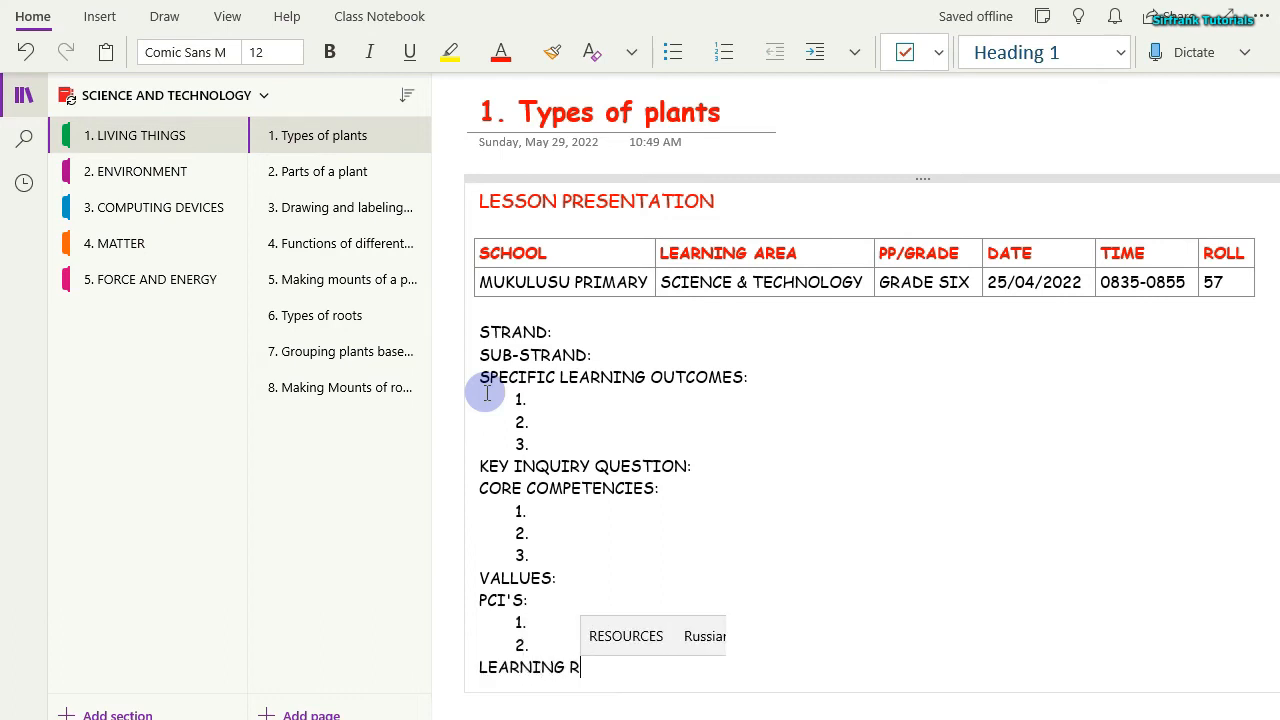
pyautogui.write('ESOURCES:')
pyautogui.press('Return')
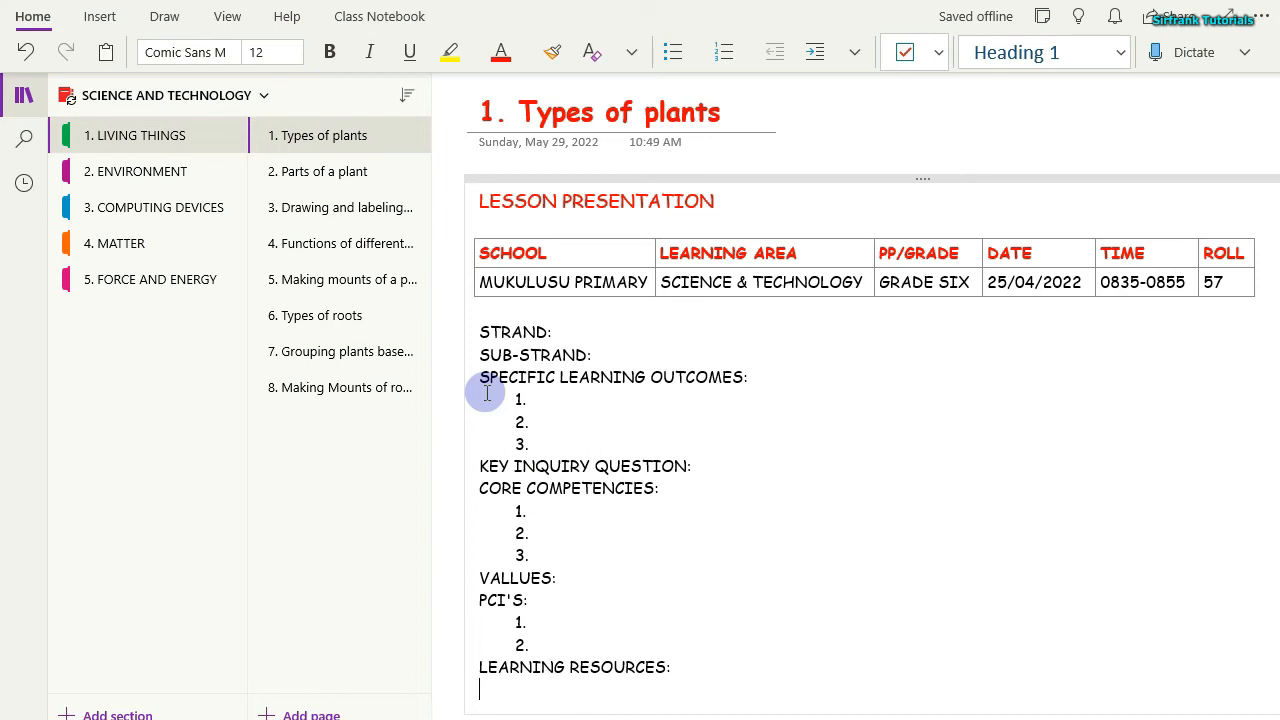
# Add the heading LESSON PRESENTATION(ORGANIZATION OF LEARNING) below the LEARNING RESOURCES line.
pyautogui.write('LE')
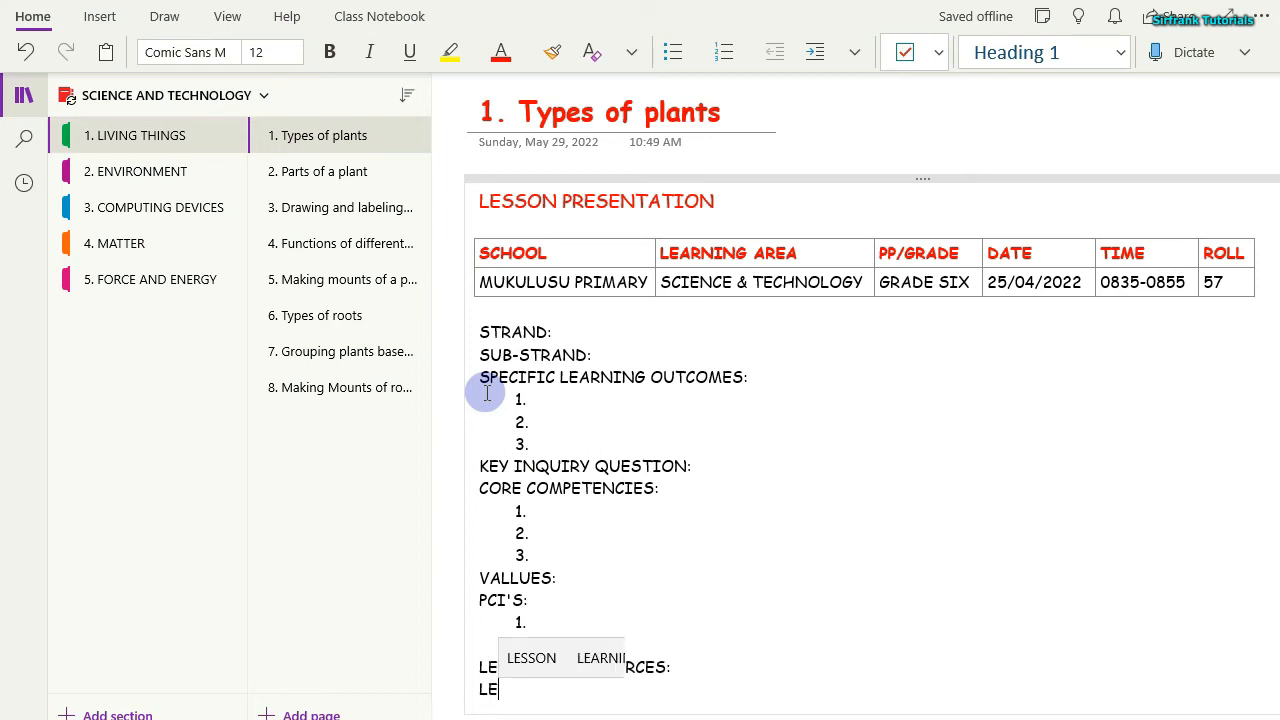
pyautogui.write('SSON PRESENTATION')
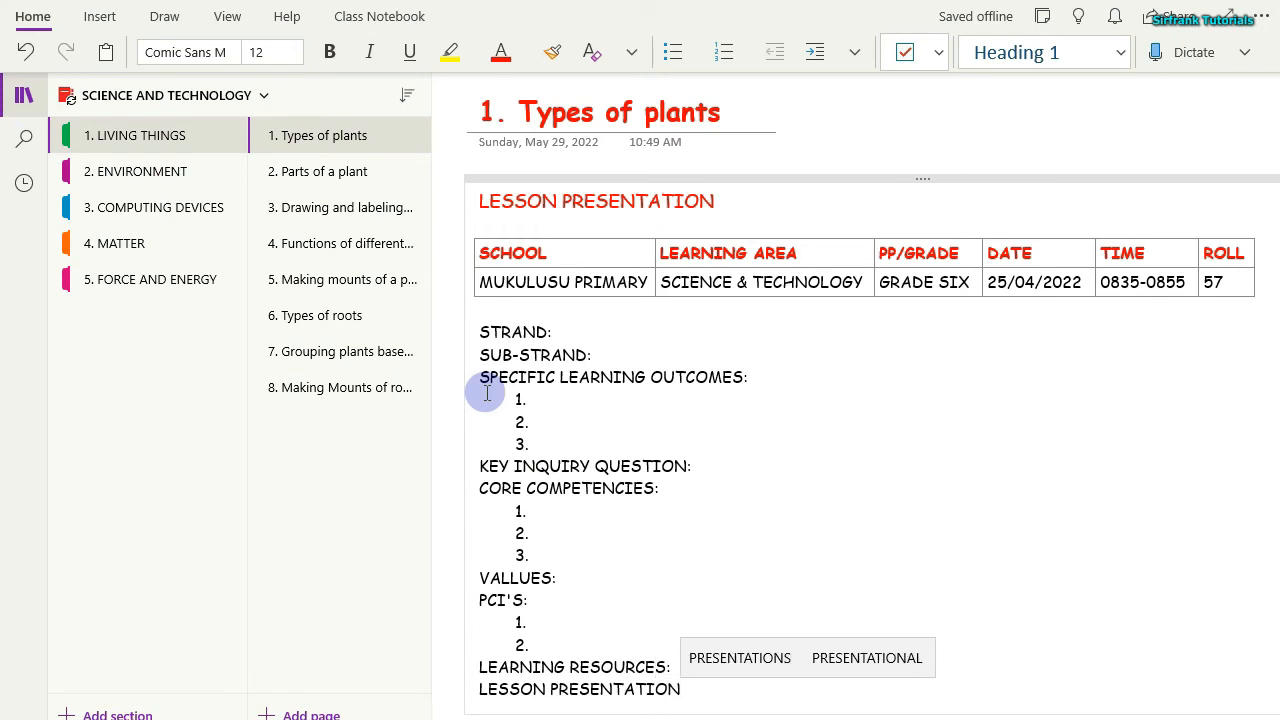
pyautogui.write('(')
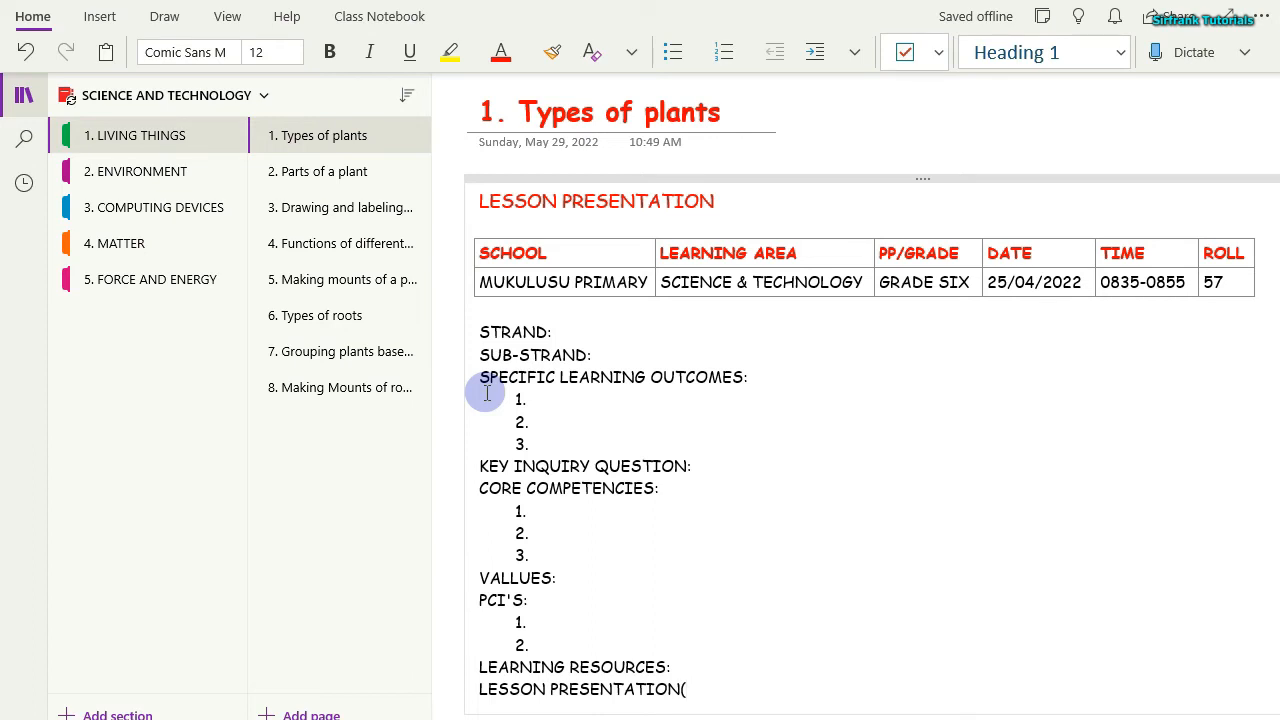
pyautogui.write('ORGAN')
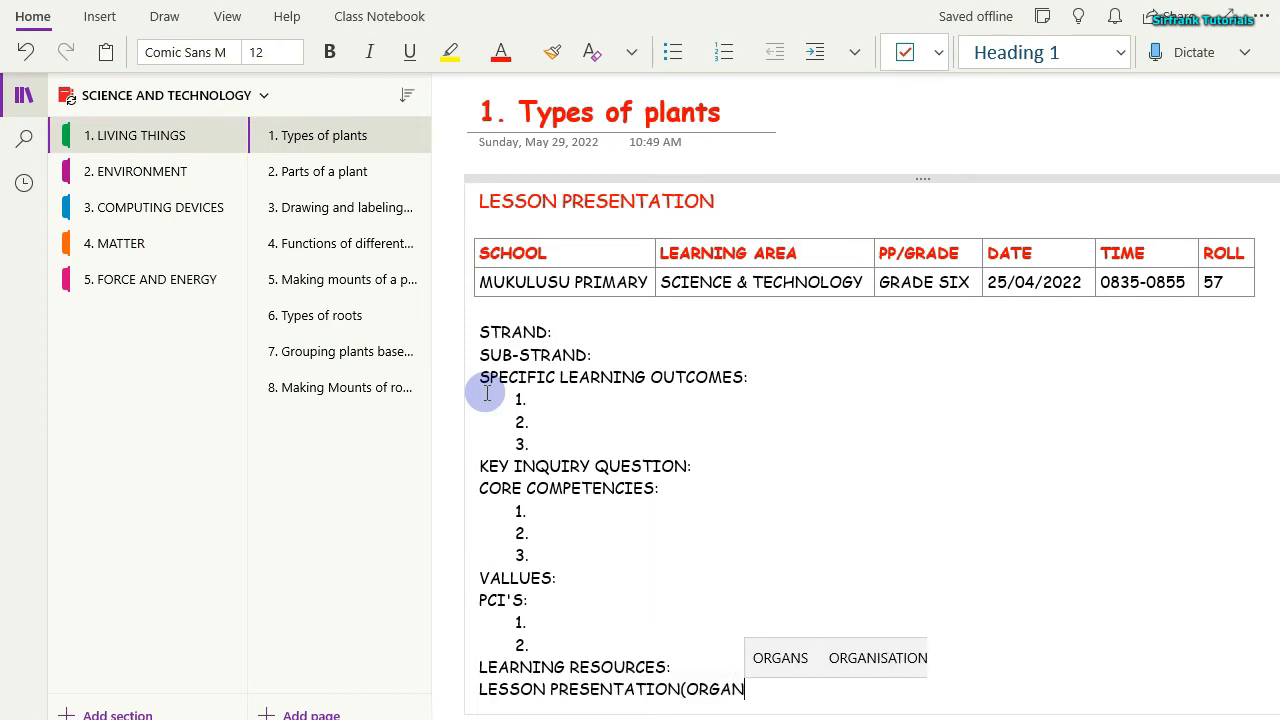
pyautogui.write('IZATION OF LEARNING)')
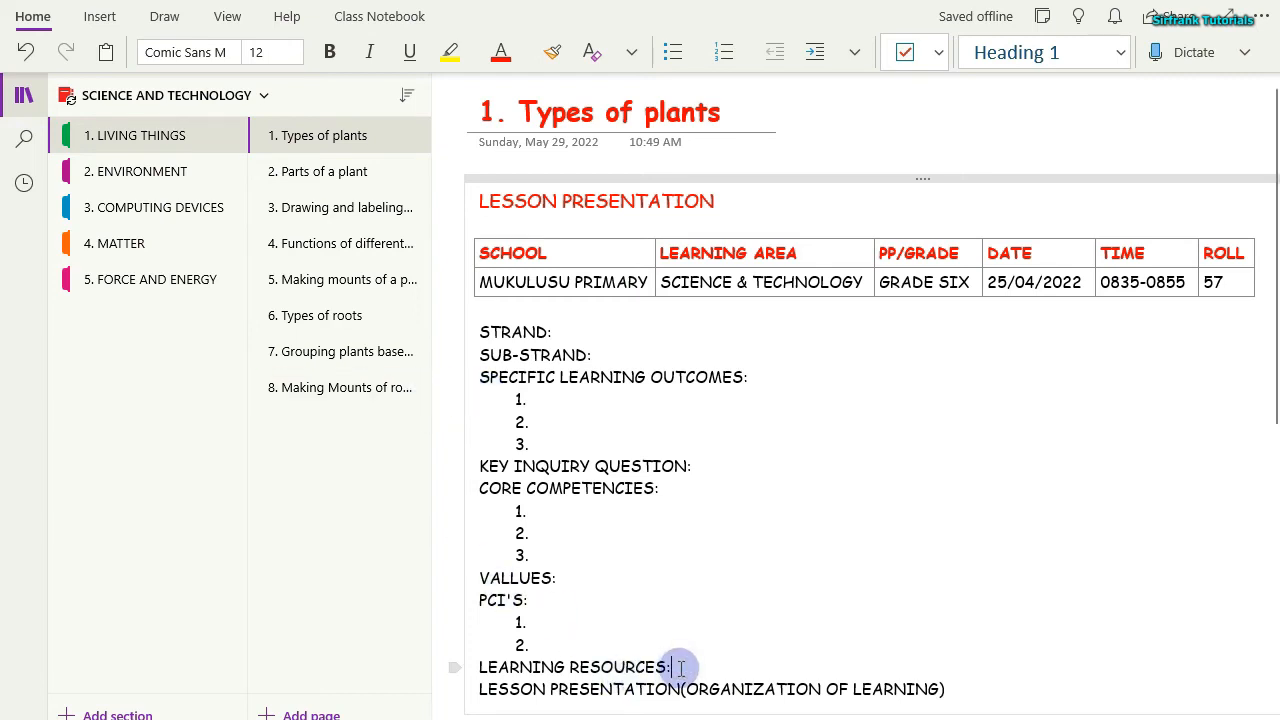
# Insert a blank line after LEARNING RESOURCES and make the LESSON PRESENTATION(ORGANIZATION OF LEARNING) heading red and bold.
pyautogui.press('Return')
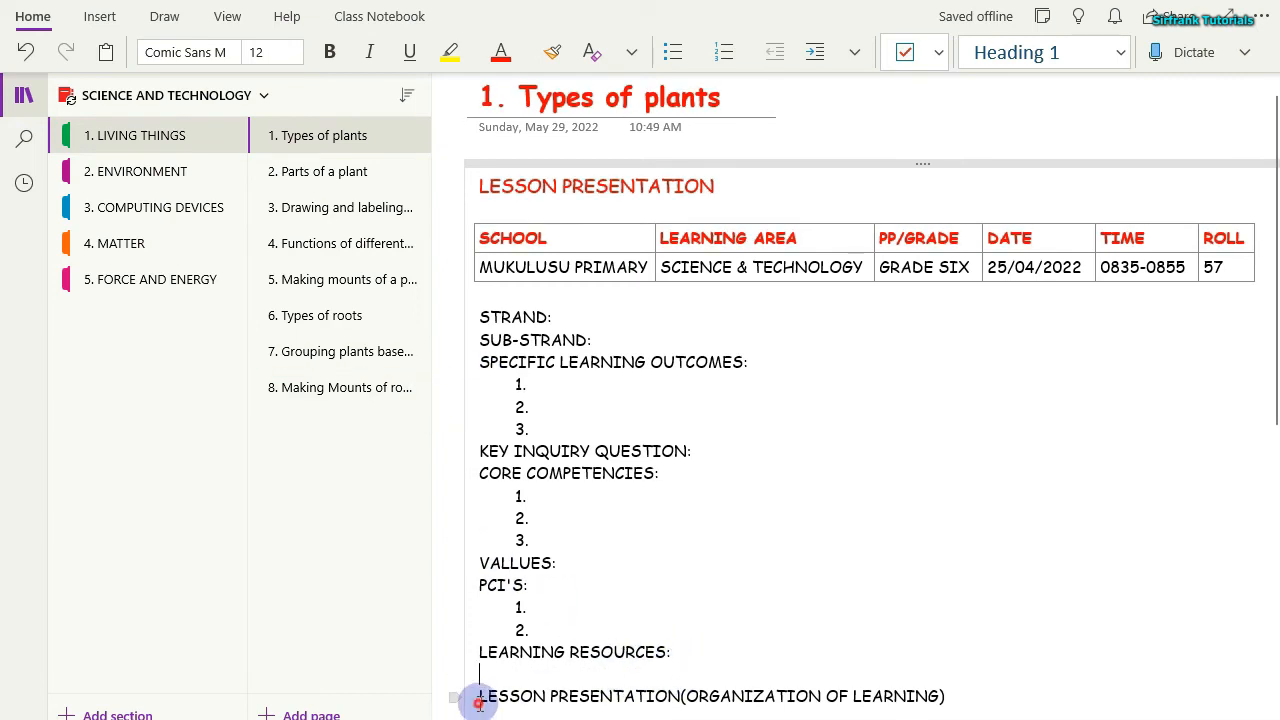
pyautogui.moveTo(479, 701); pyautogui.dragTo(946, 700)
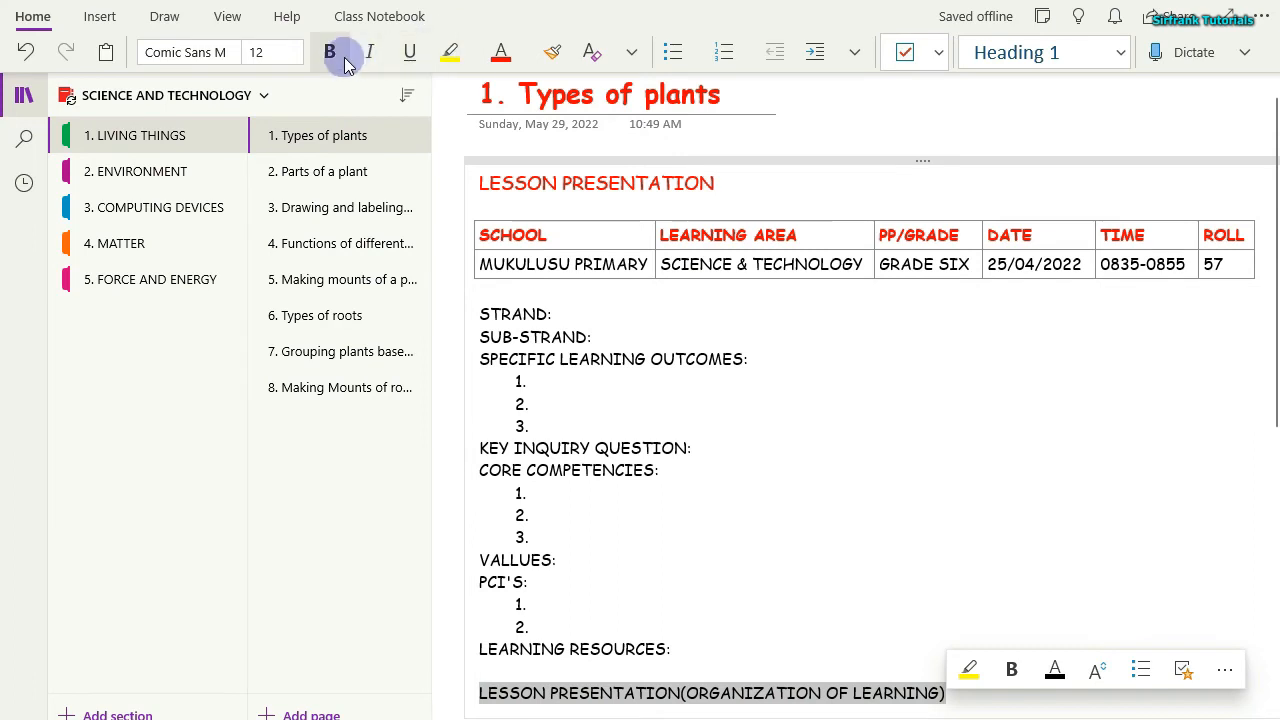
pyautogui.click(500, 57)
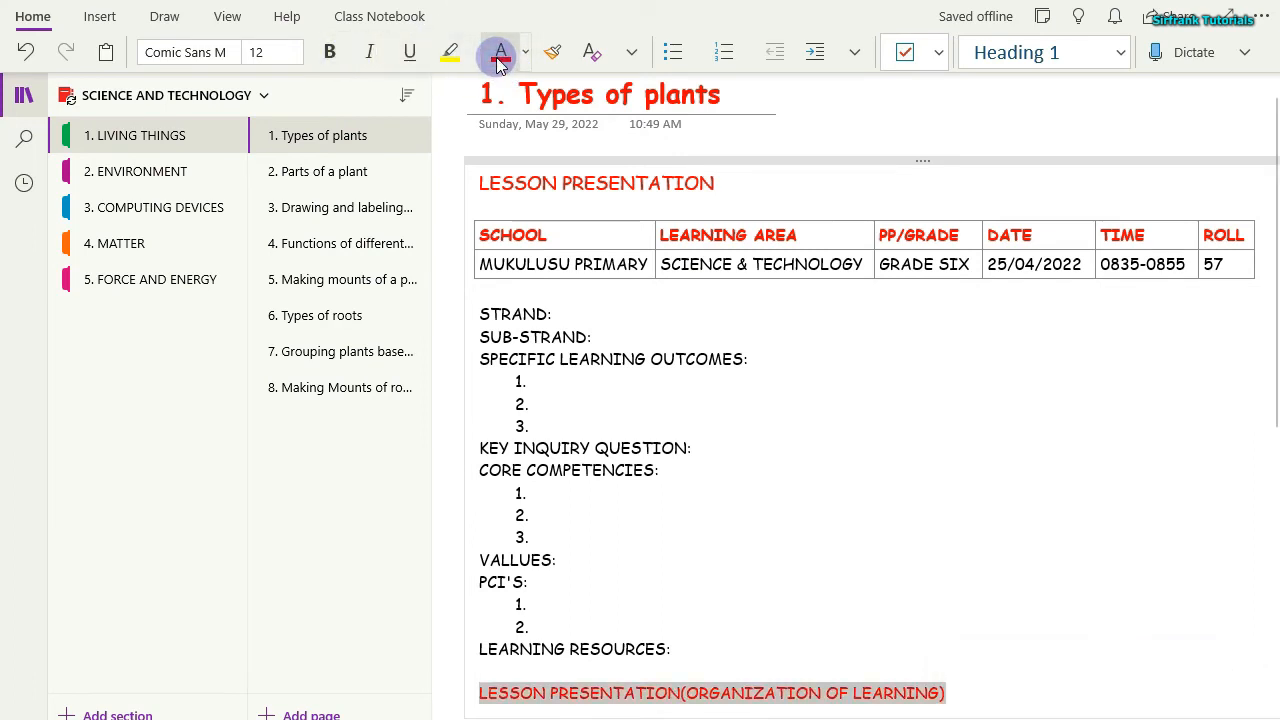
pyautogui.click(327, 52)
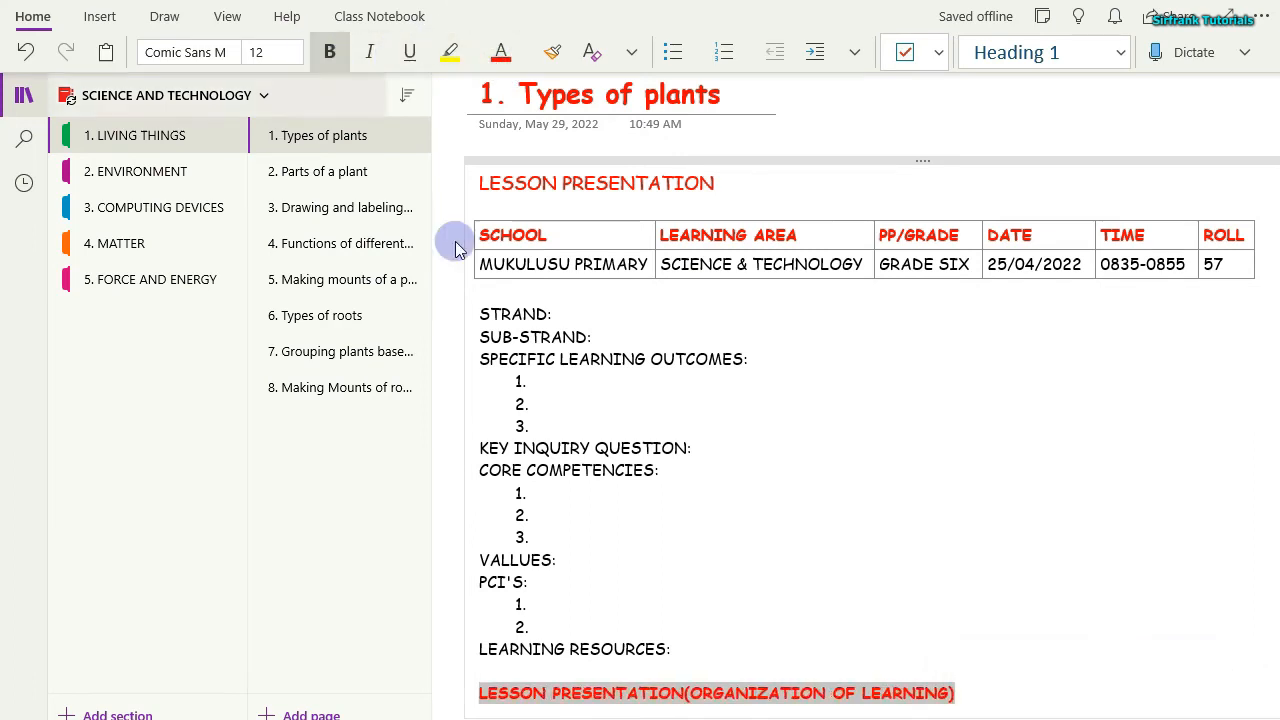
# Start a line below the LESSON PRESENTATION(ORGANIZATION OF LEARNING) heading with Automatic font colour and bold turned off.
pyautogui.click(978, 693)
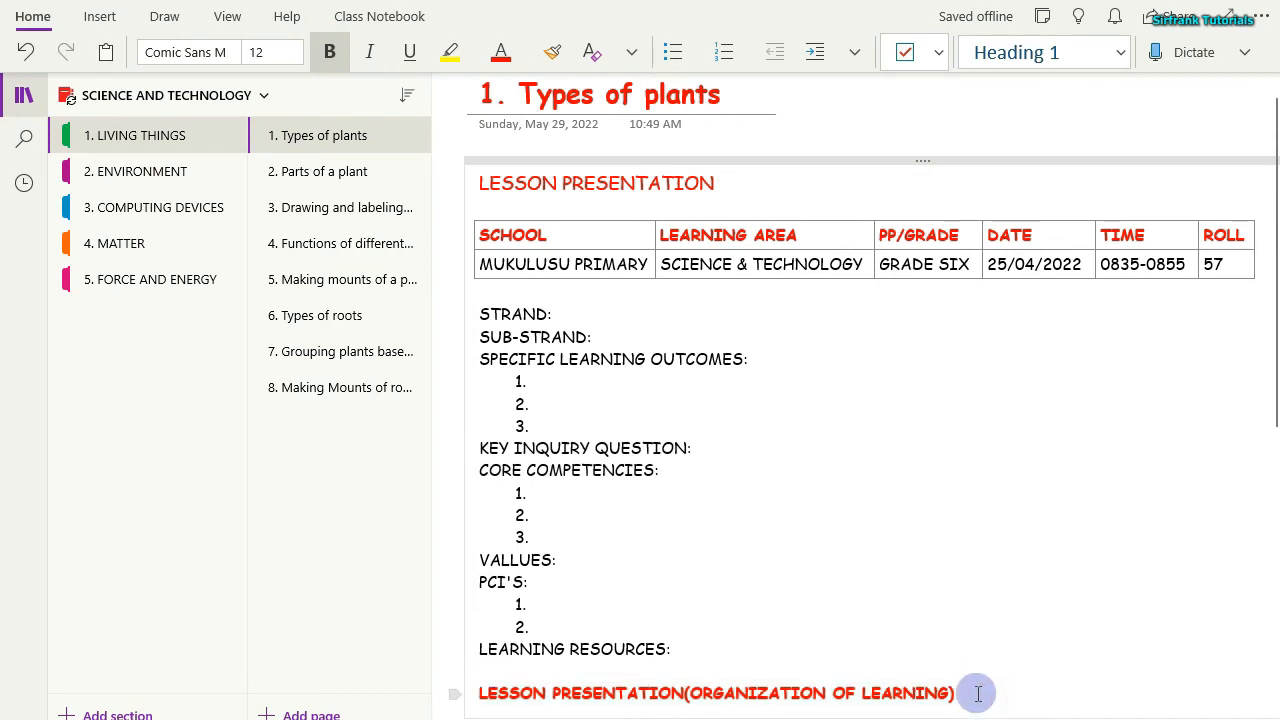
pyautogui.press('Return')
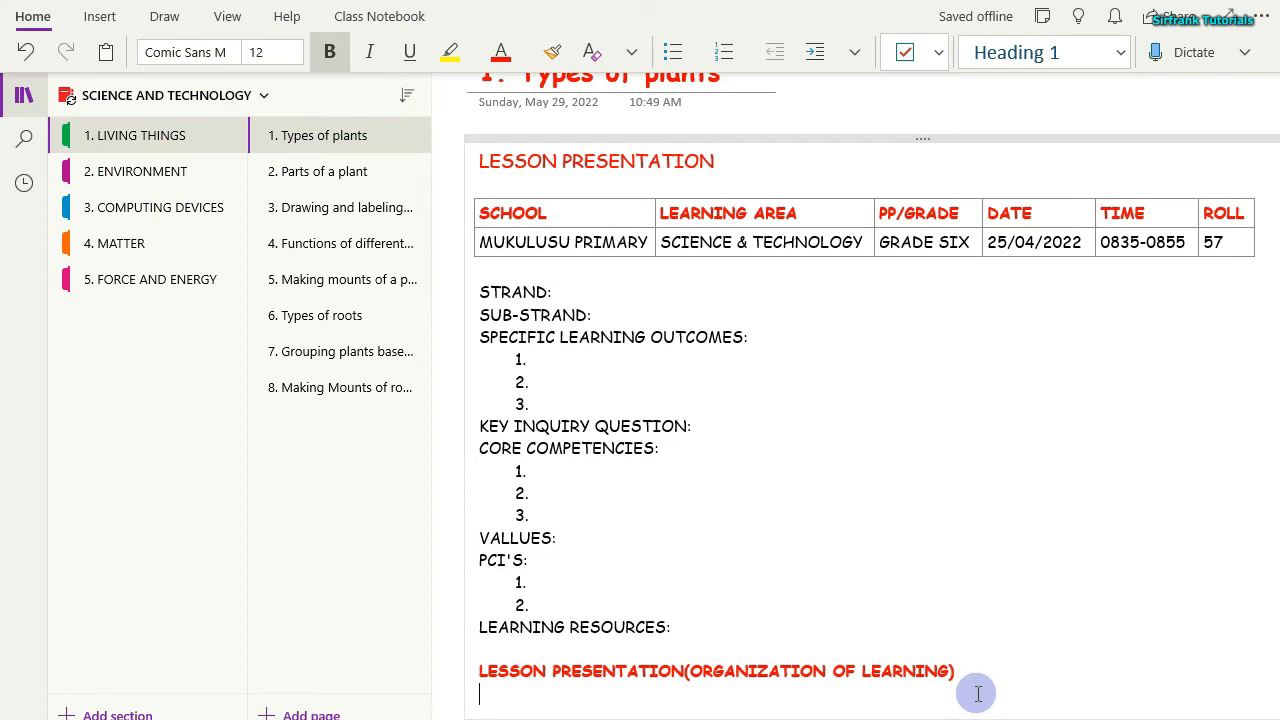
pyautogui.write('L')
pyautogui.press('BackSpace')
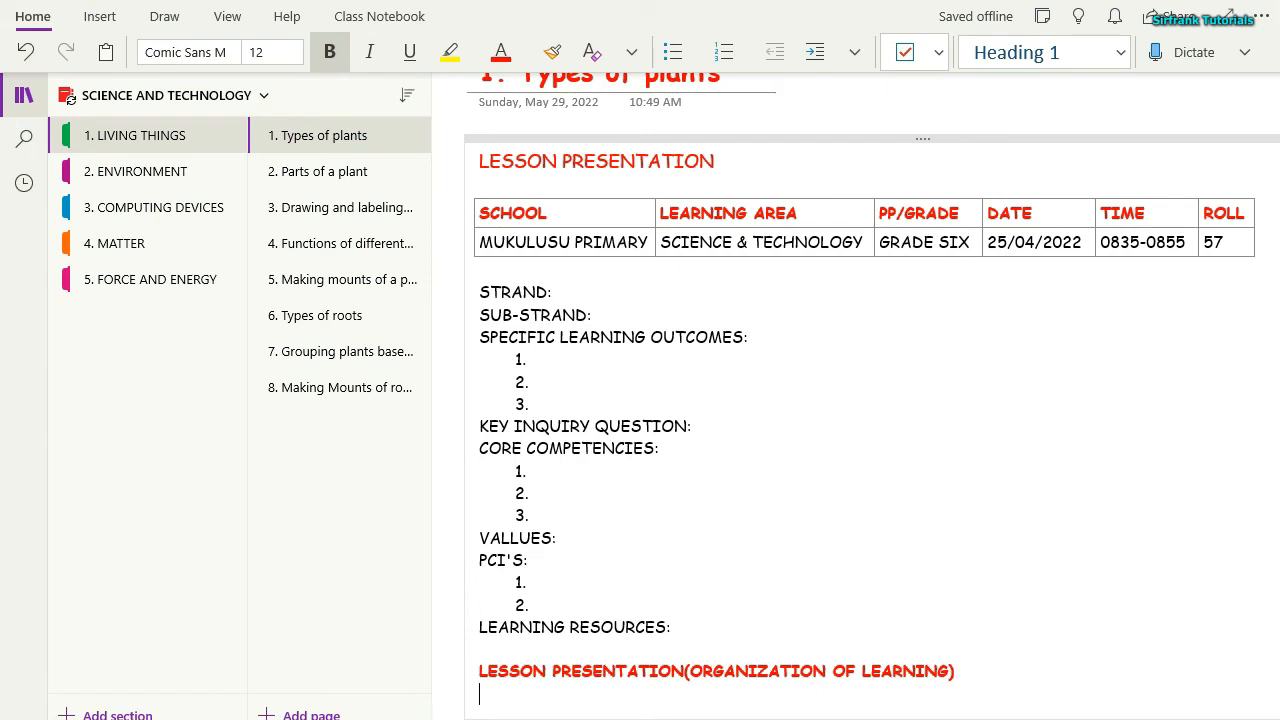
pyautogui.click(525, 54)
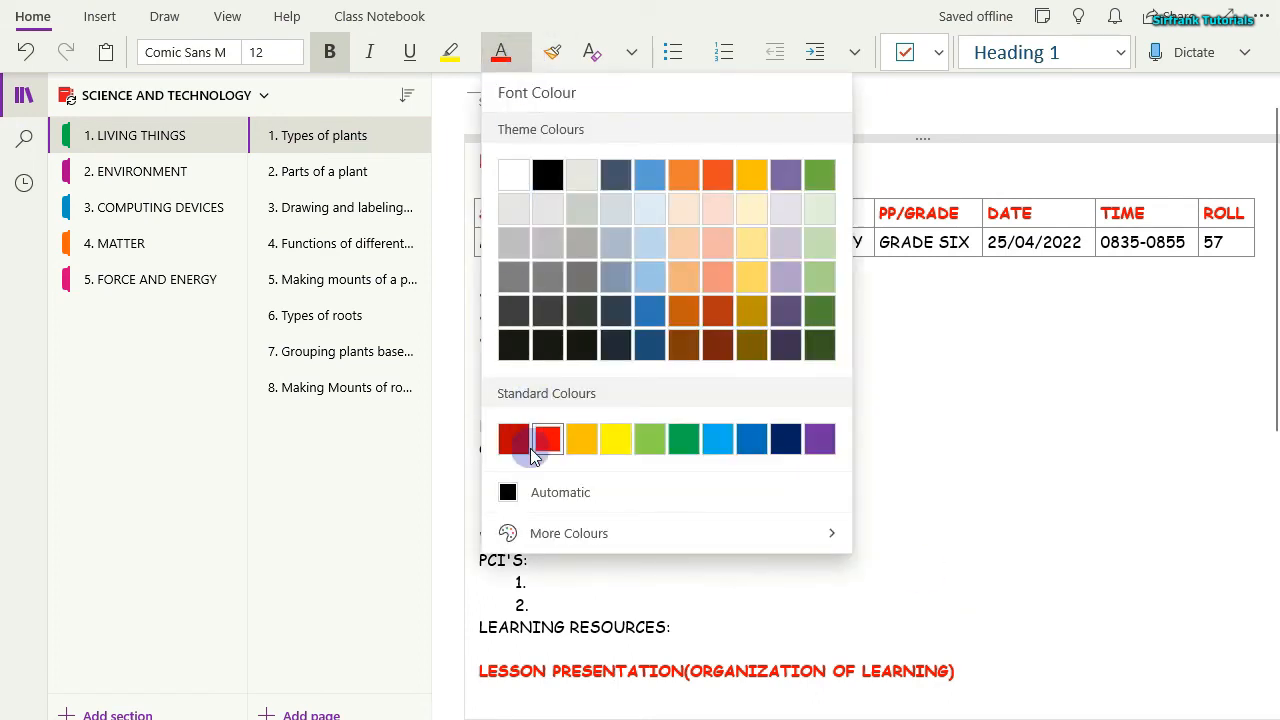
pyautogui.click(531, 492)
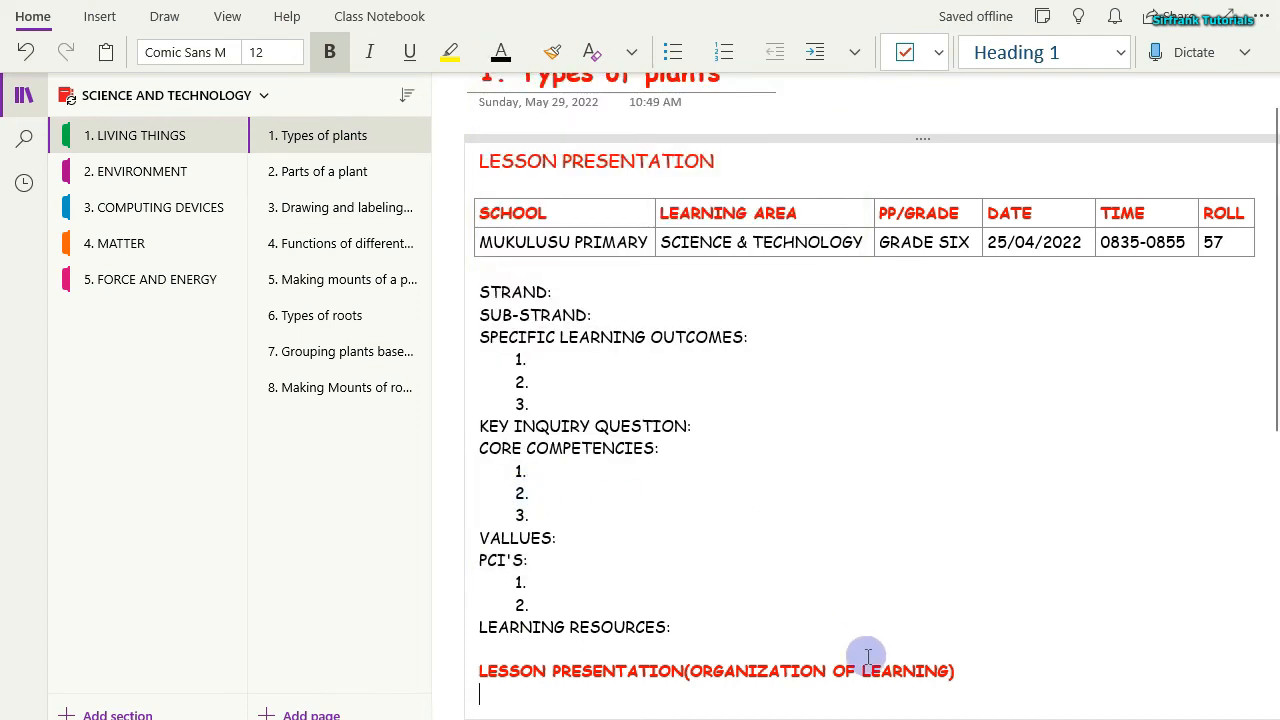
pyautogui.write('LE')
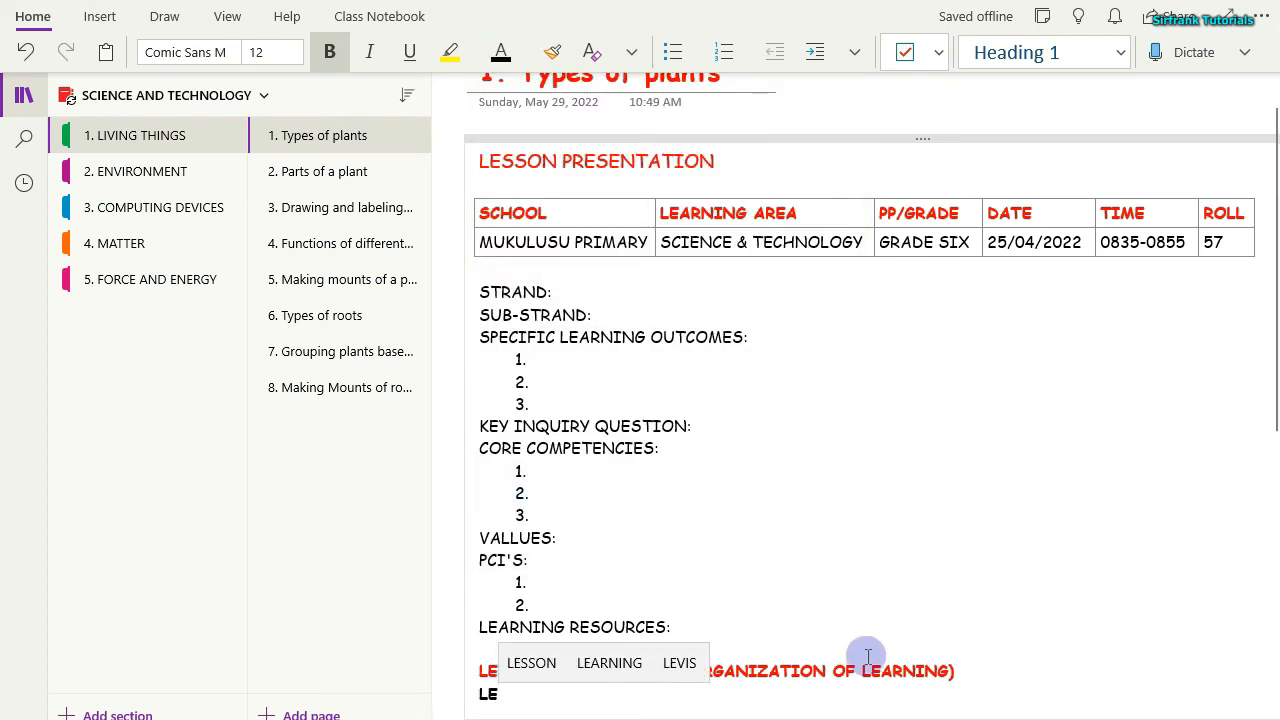
pyautogui.press('BackSpace')
pyautogui.press('BackSpace')
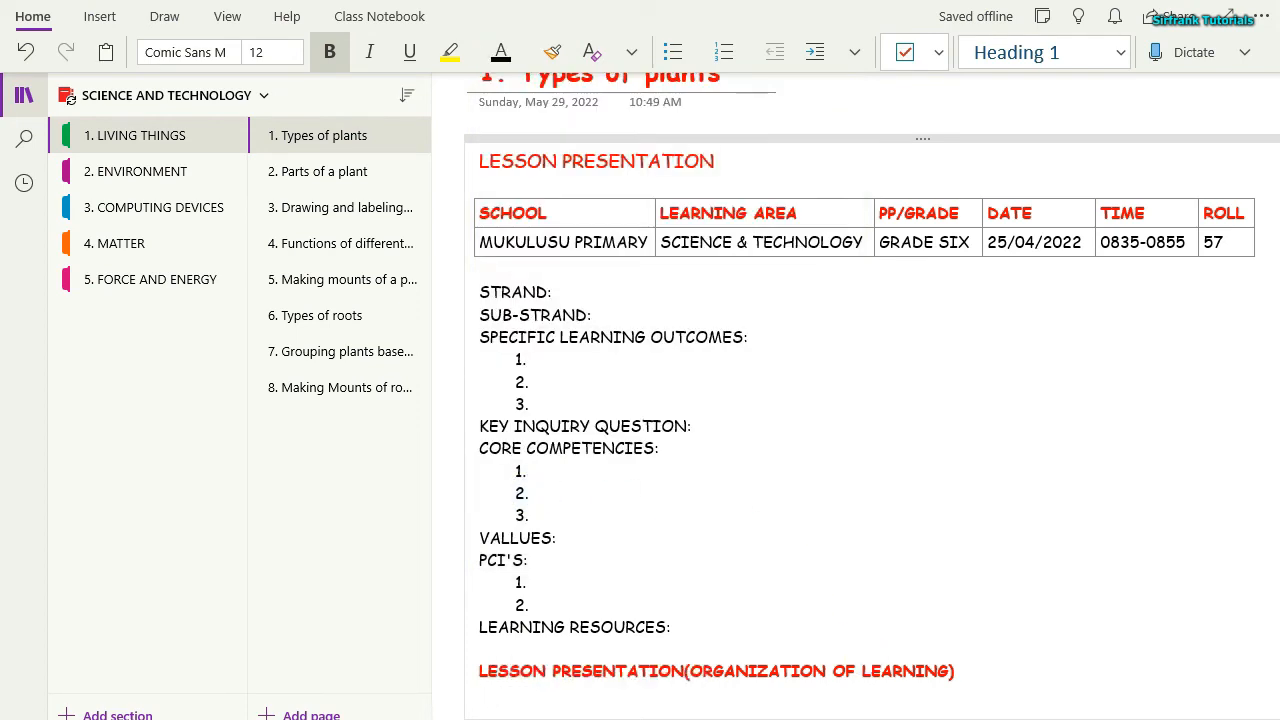
pyautogui.click(329, 51)
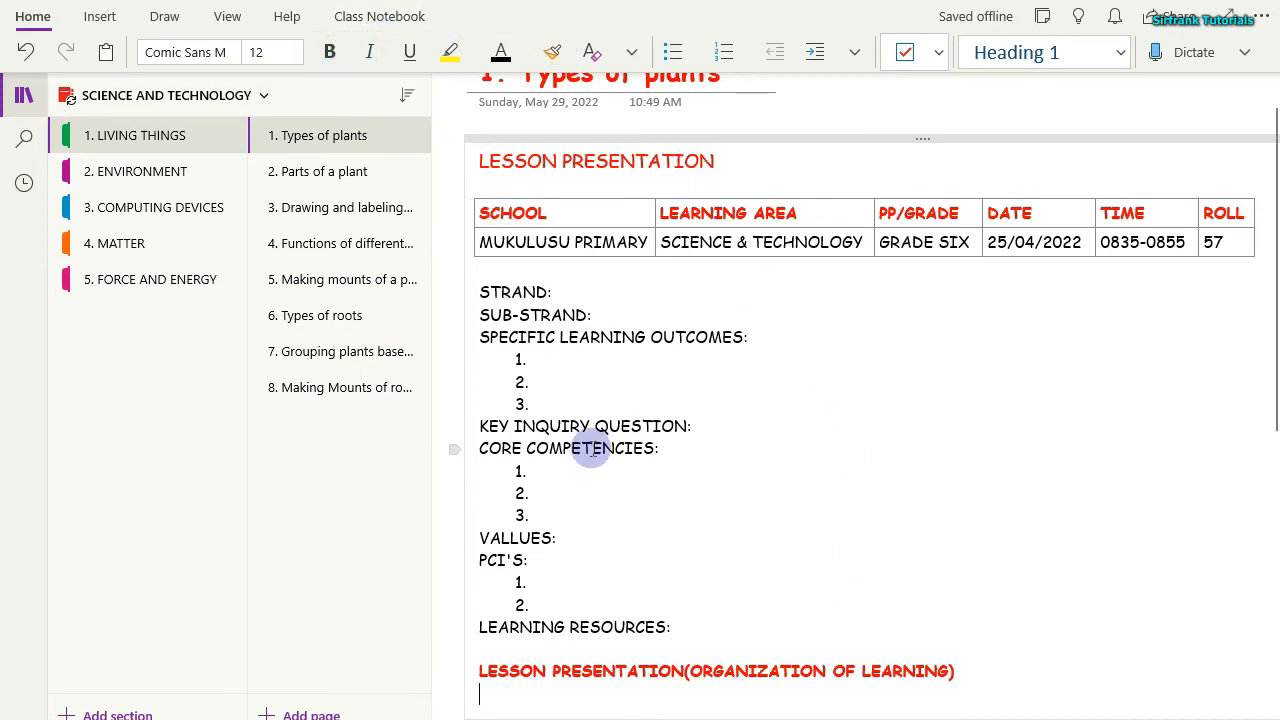
# Add the line LESSON INTRODUCTION: below the red LESSON PRESENTATION(ORGANIZATION OF LEARNING) heading.
pyautogui.write('LESSON')
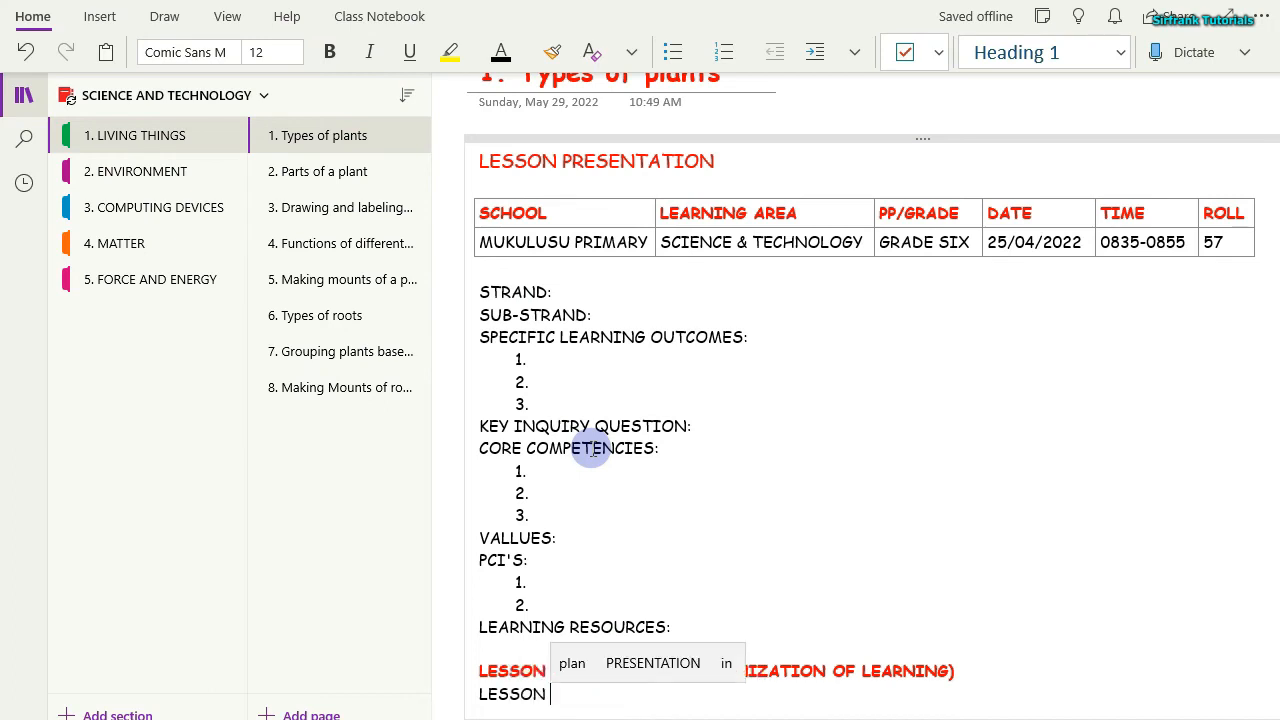
pyautogui.write(' INT')
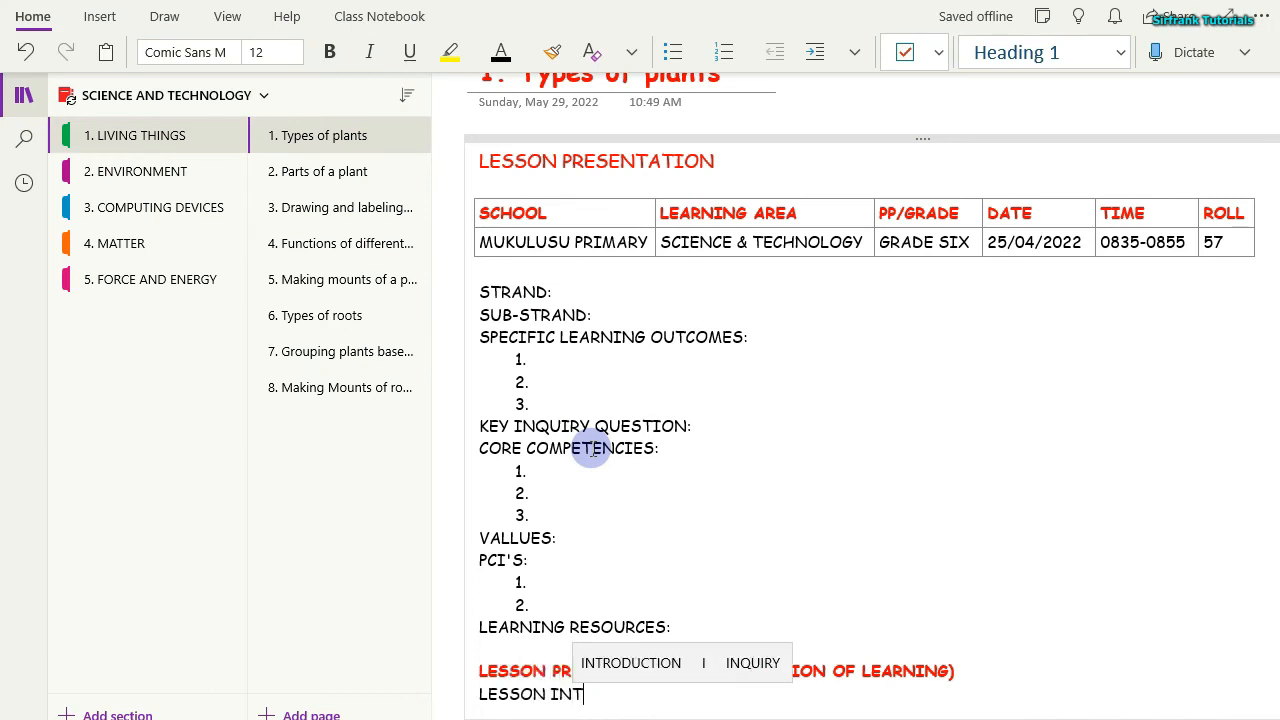
pyautogui.write('RODU')
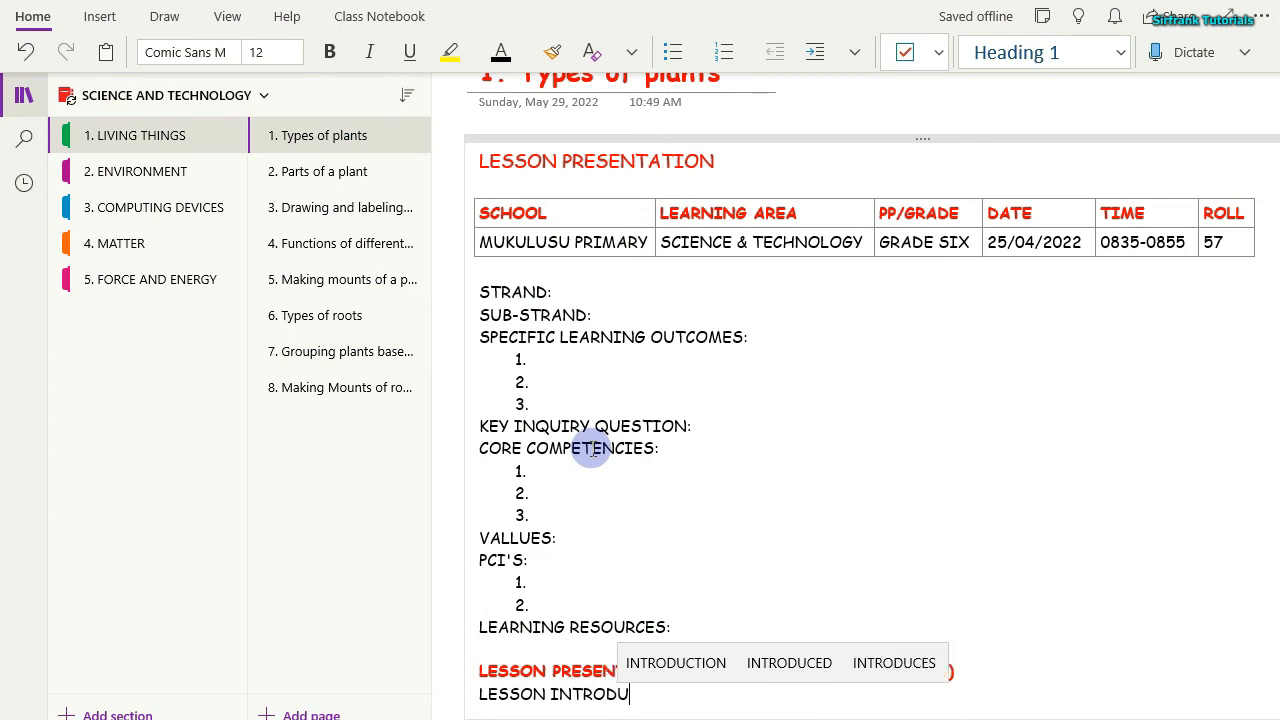
pyautogui.write('CTION')
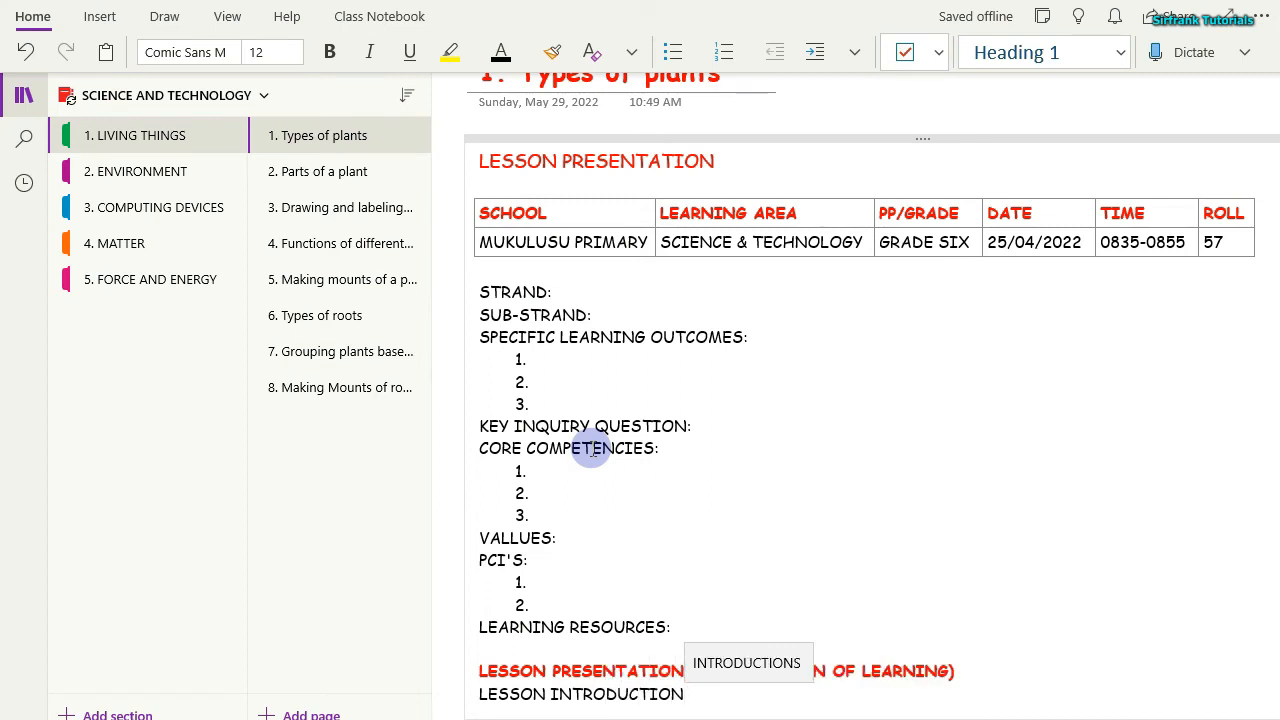
pyautogui.write(':')
# Add a LESSON DEVELOPMENT: line below LESSON INTRODUCTION:.
pyautogui.press('Return')
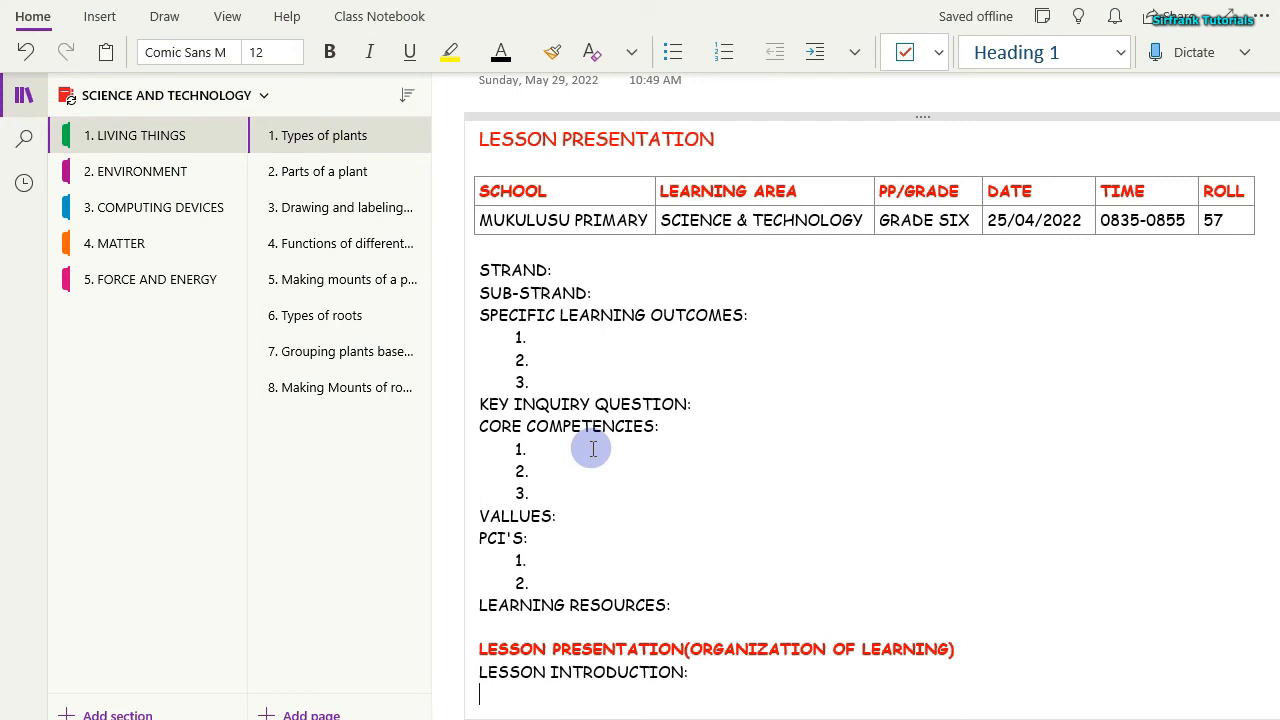
pyautogui.write('L')
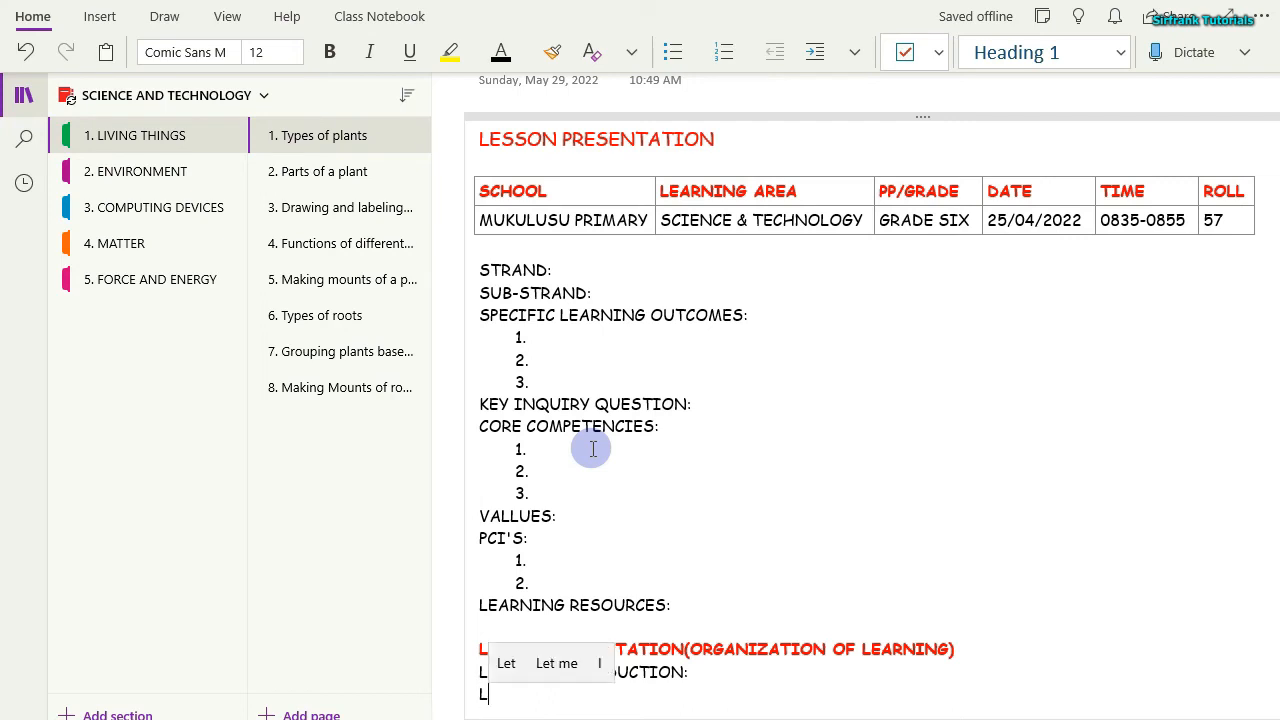
pyautogui.write('ESSON DE')
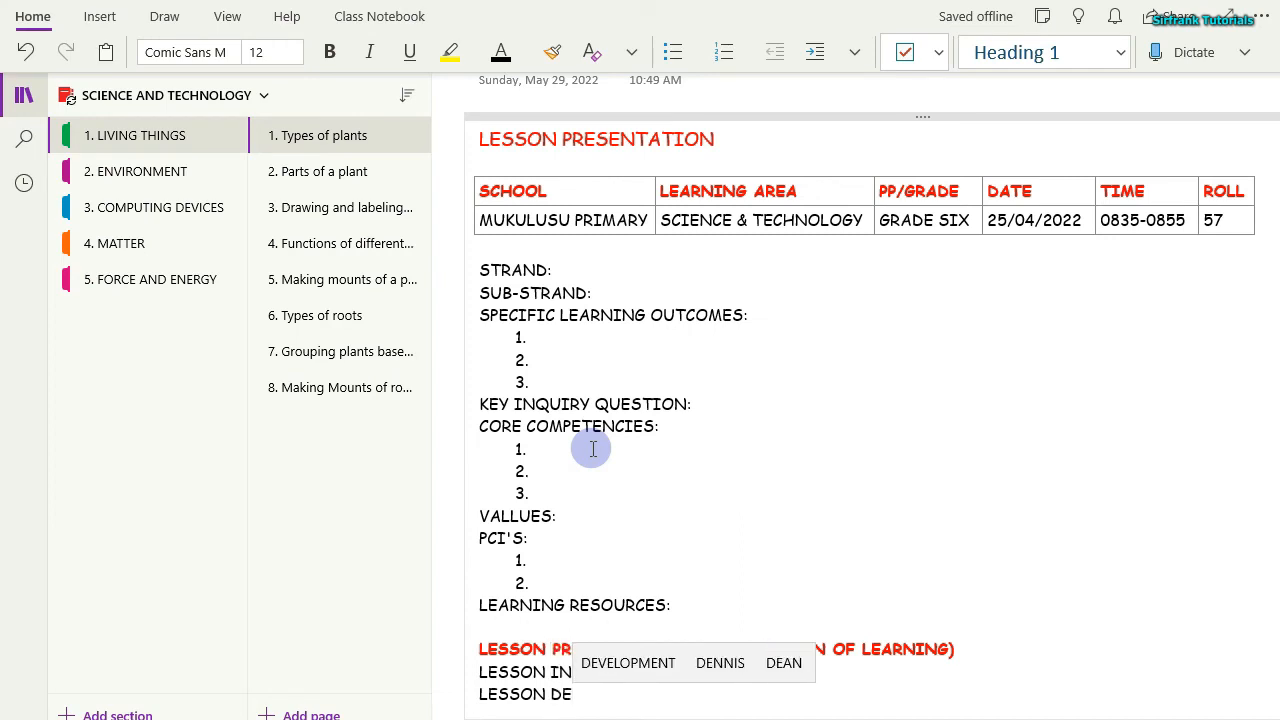
pyautogui.write('VELOPMENT')
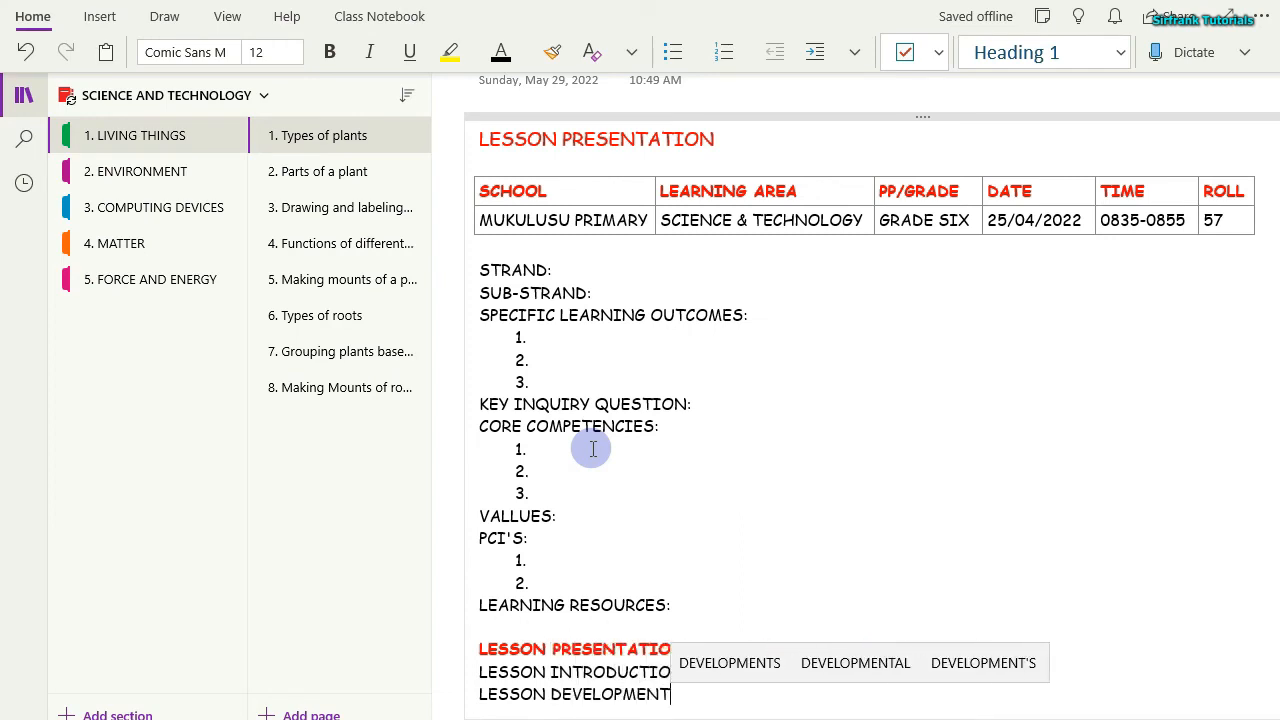
pyautogui.write(':')
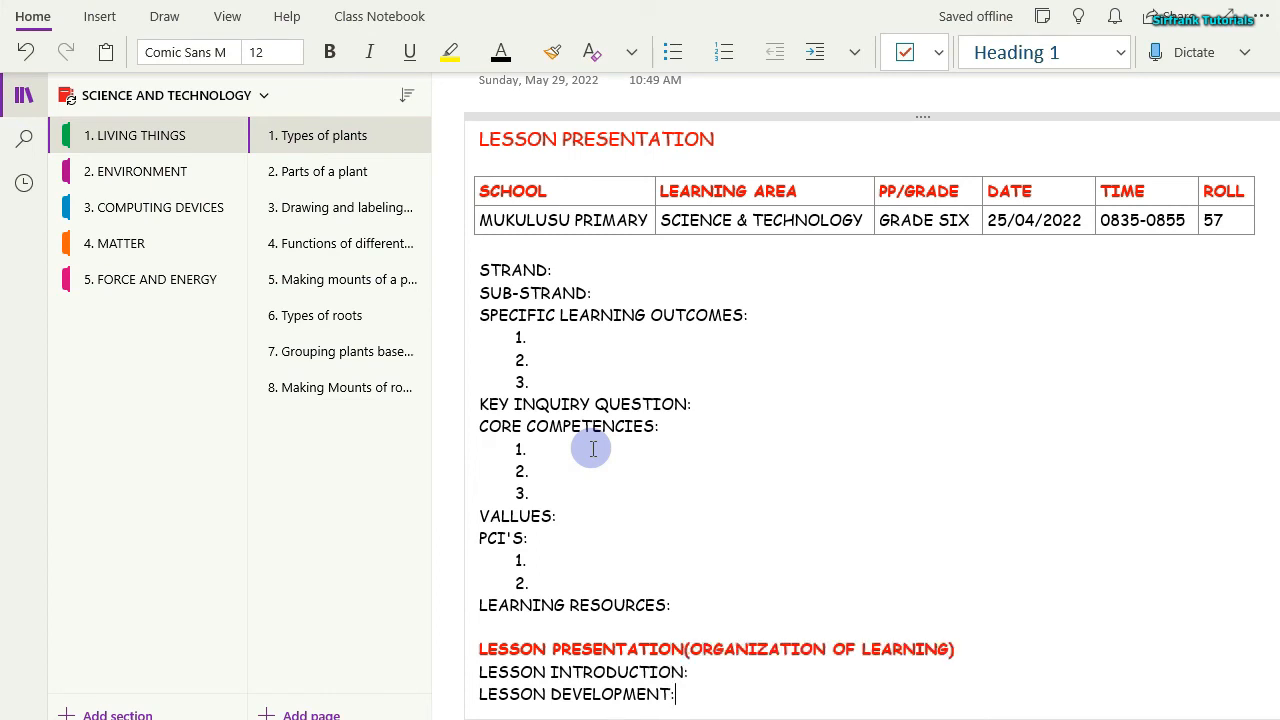
# List STEP1;, STEP2; and STEP3; on separate lines below LESSON DEVELOPMENT:.
pyautogui.press('Return')
pyautogui.write('ST')
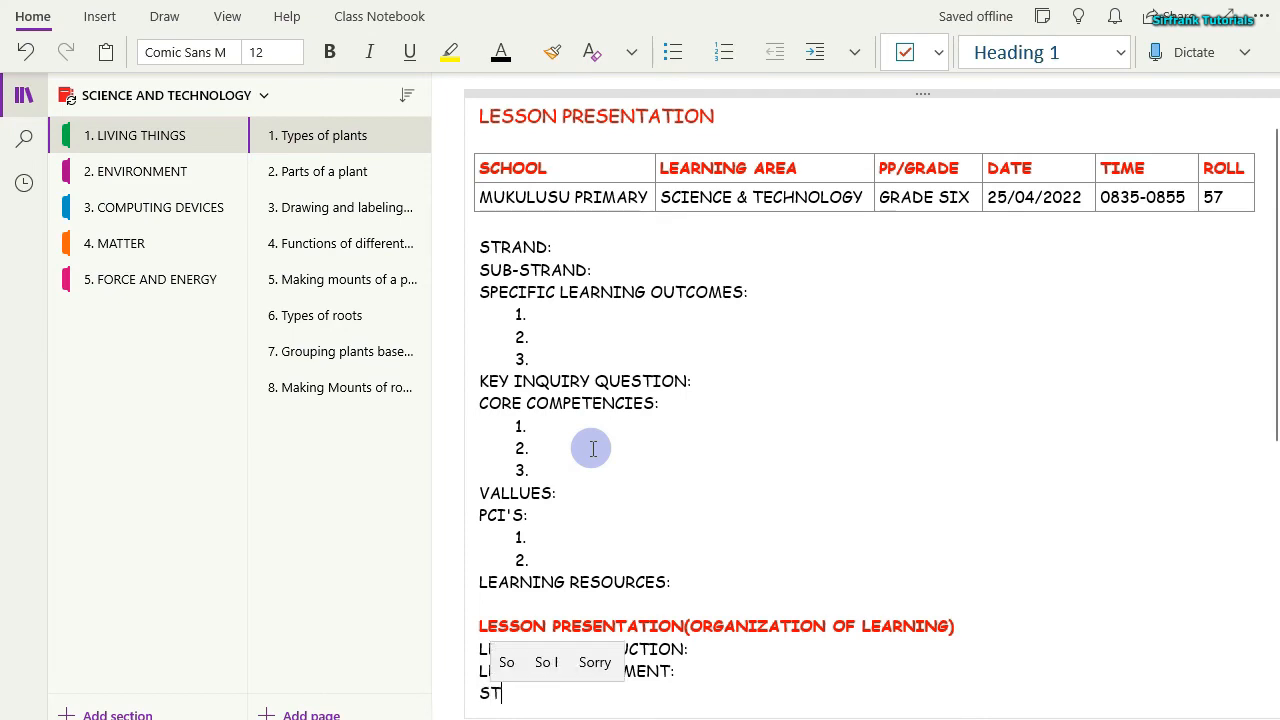
pyautogui.write('EP')
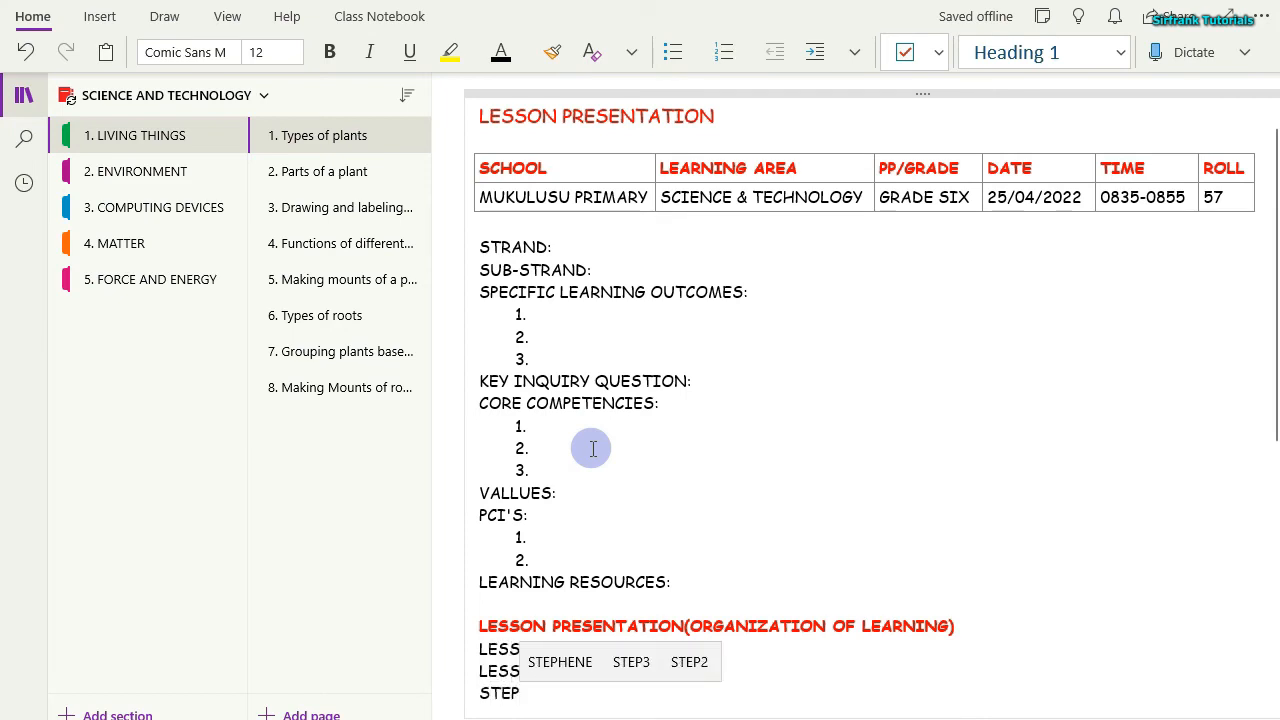
pyautogui.write('1;')
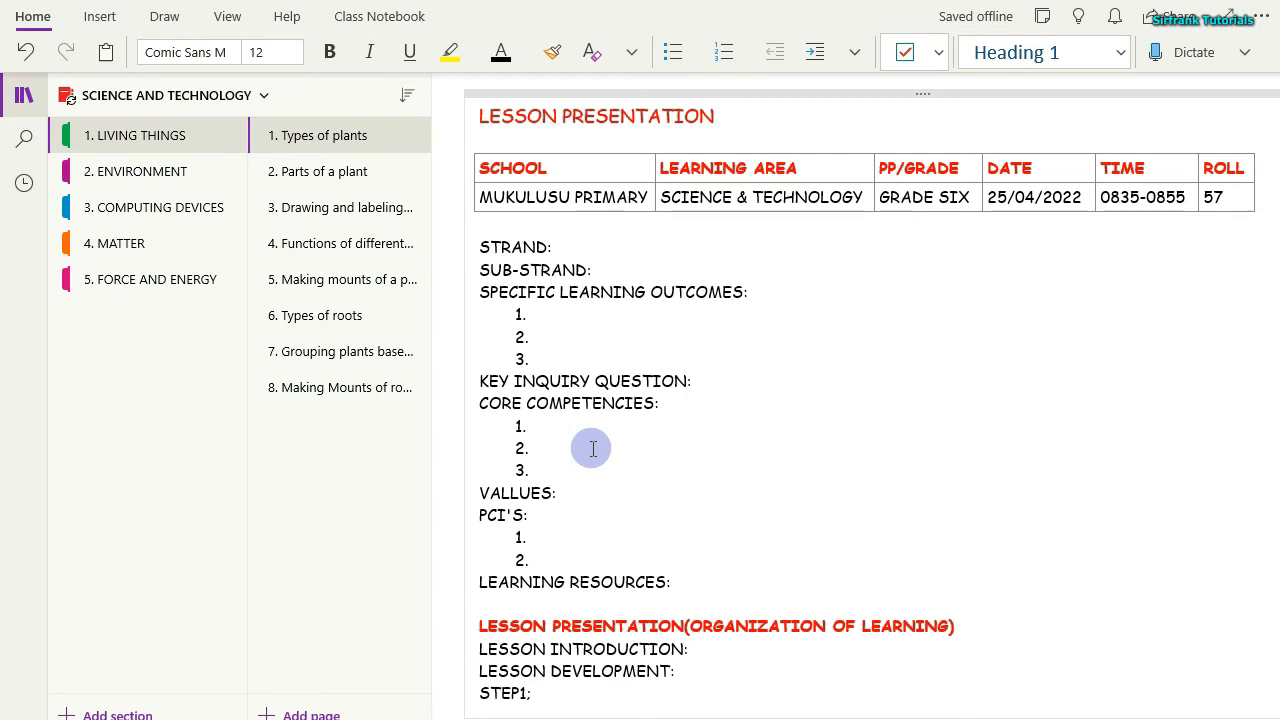
pyautogui.press('Return')
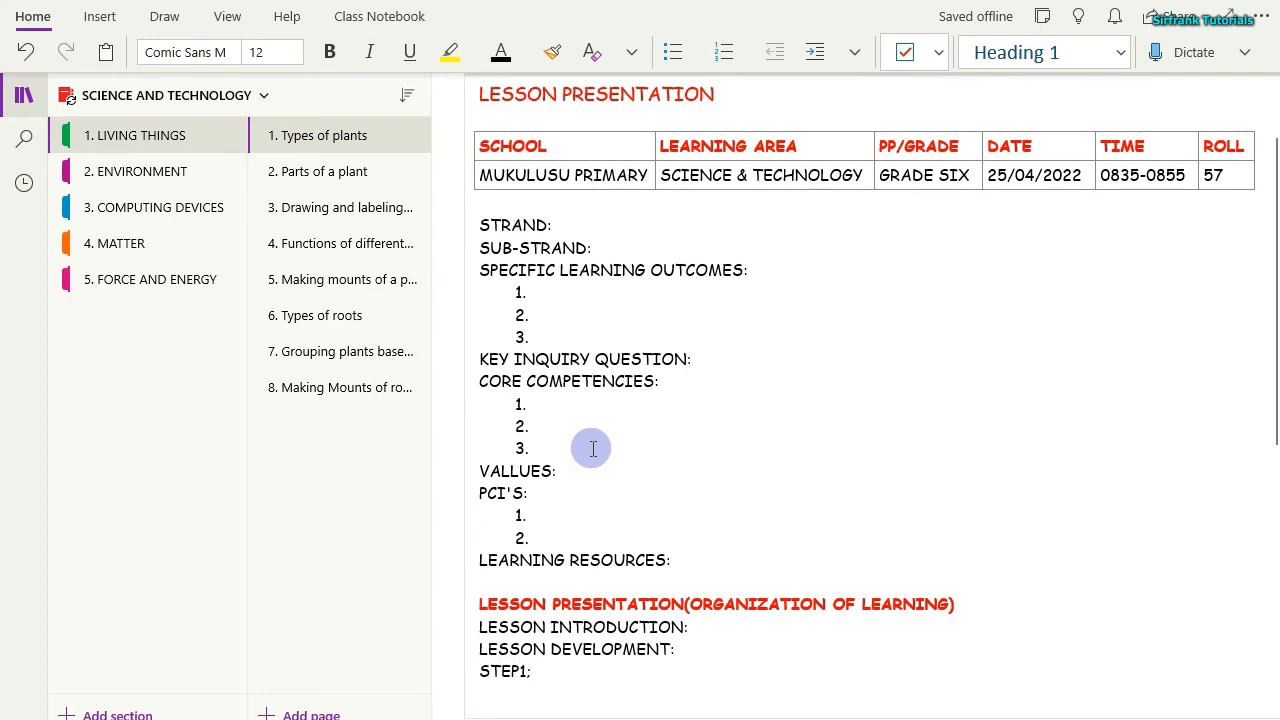
pyautogui.write('STEP')
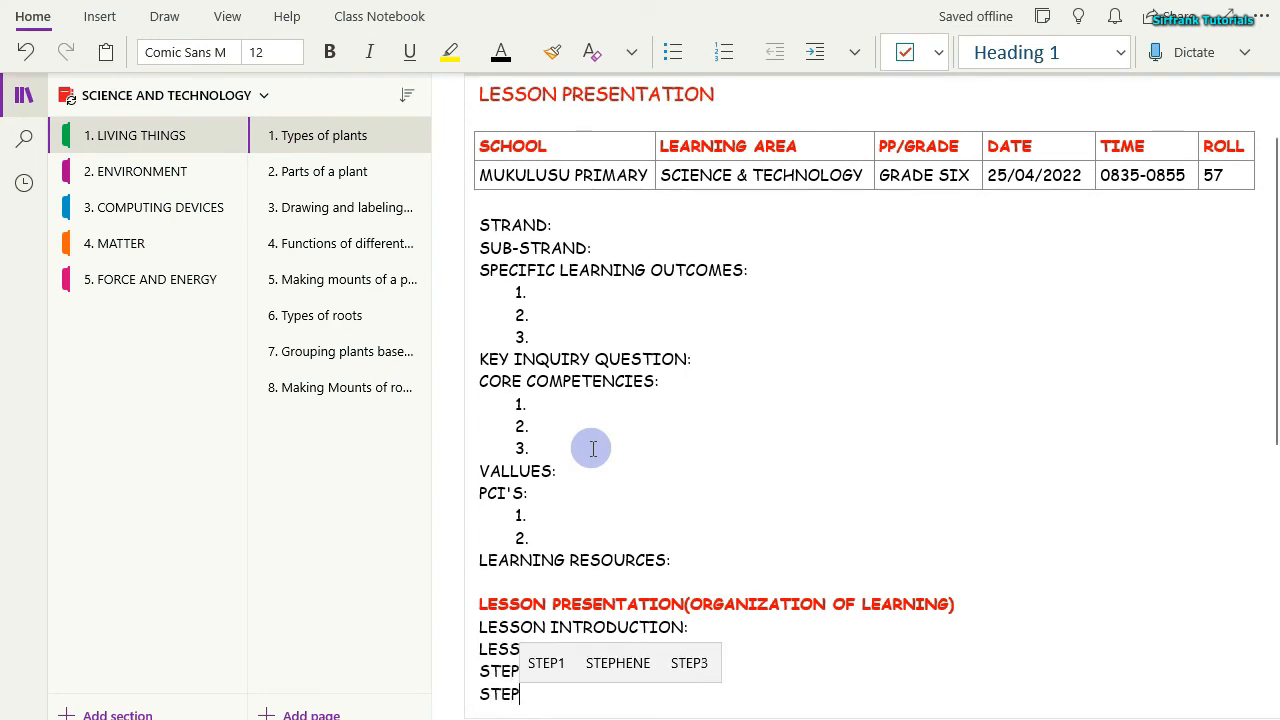
pyautogui.write('2;')
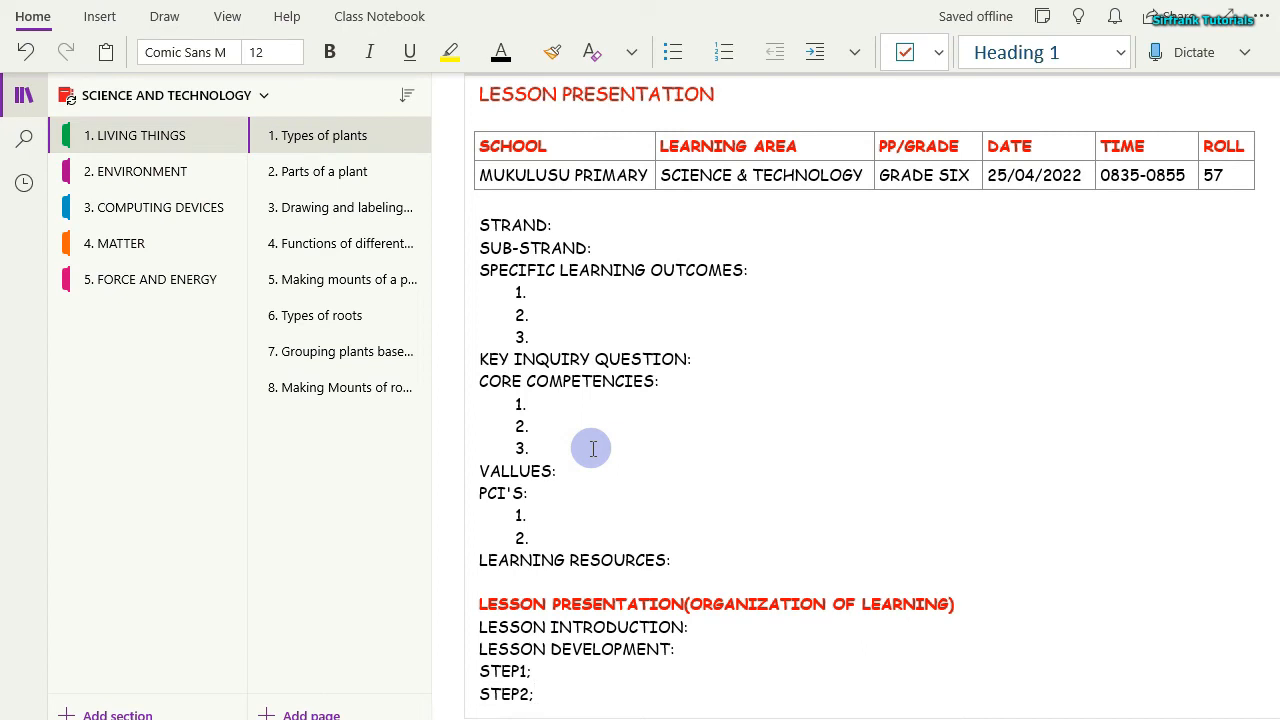
pyautogui.press('Return')
pyautogui.write('S')
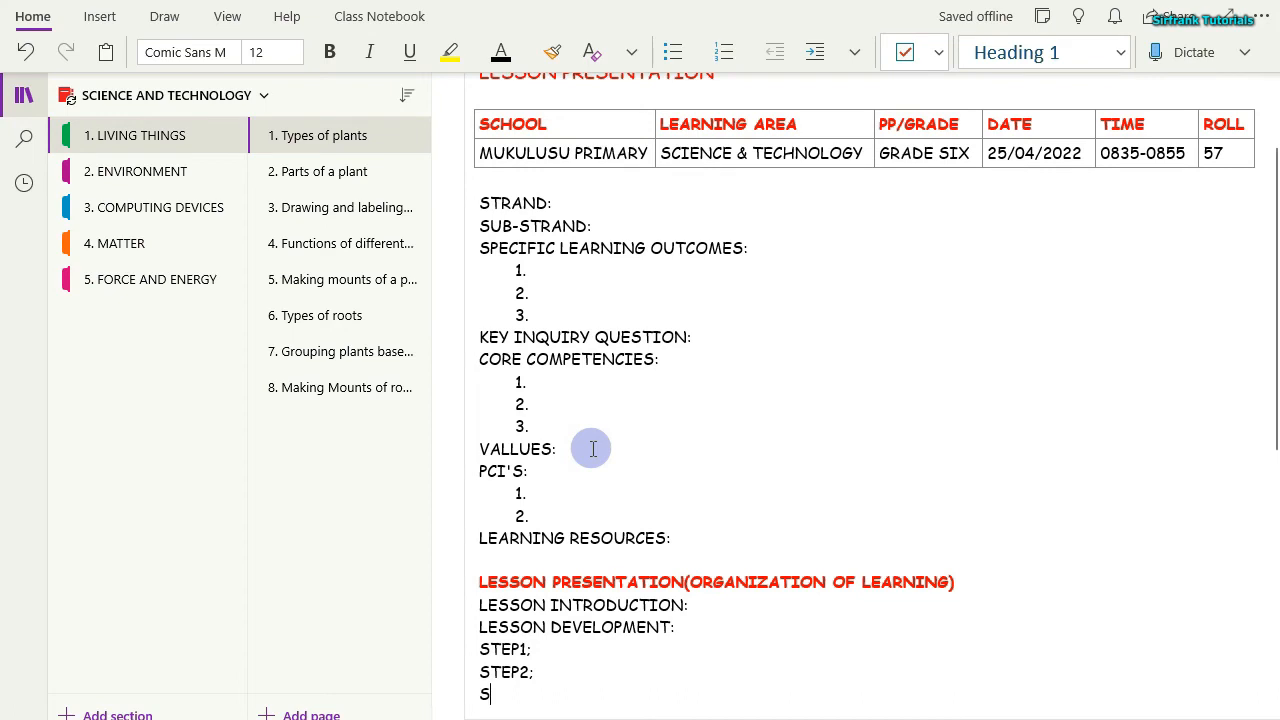
pyautogui.write('TEP')
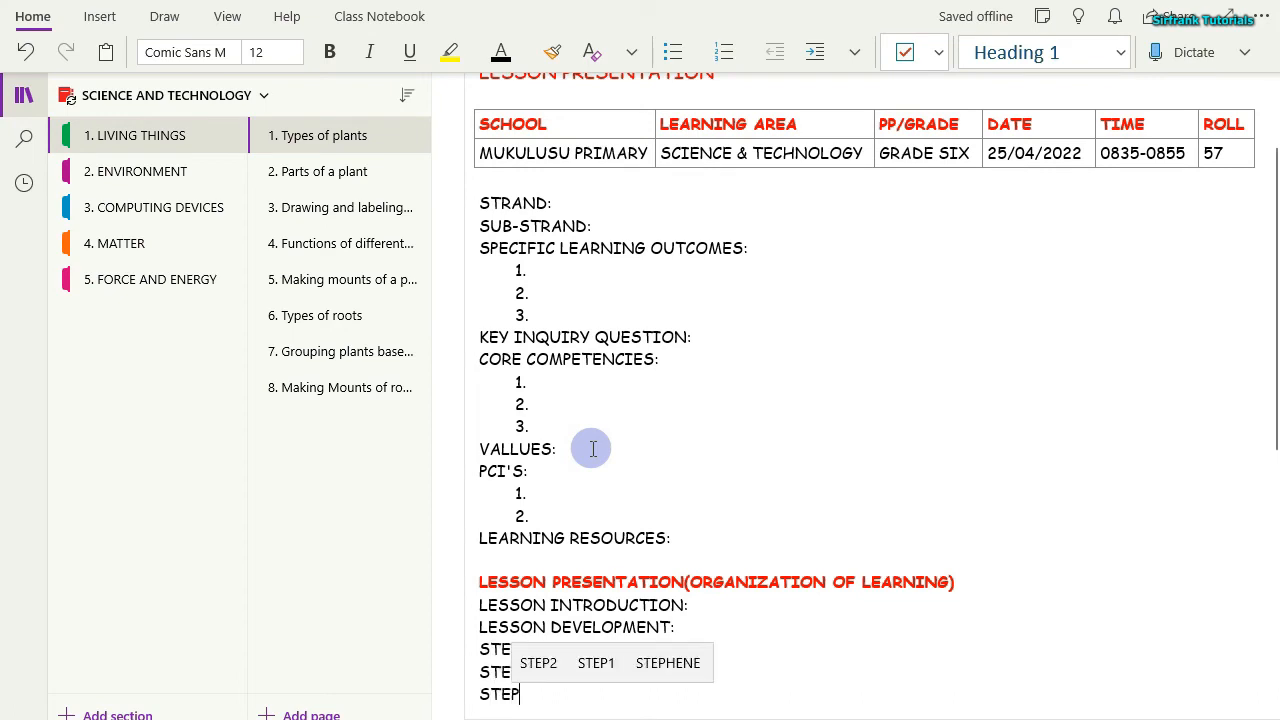
pyautogui.write('3')
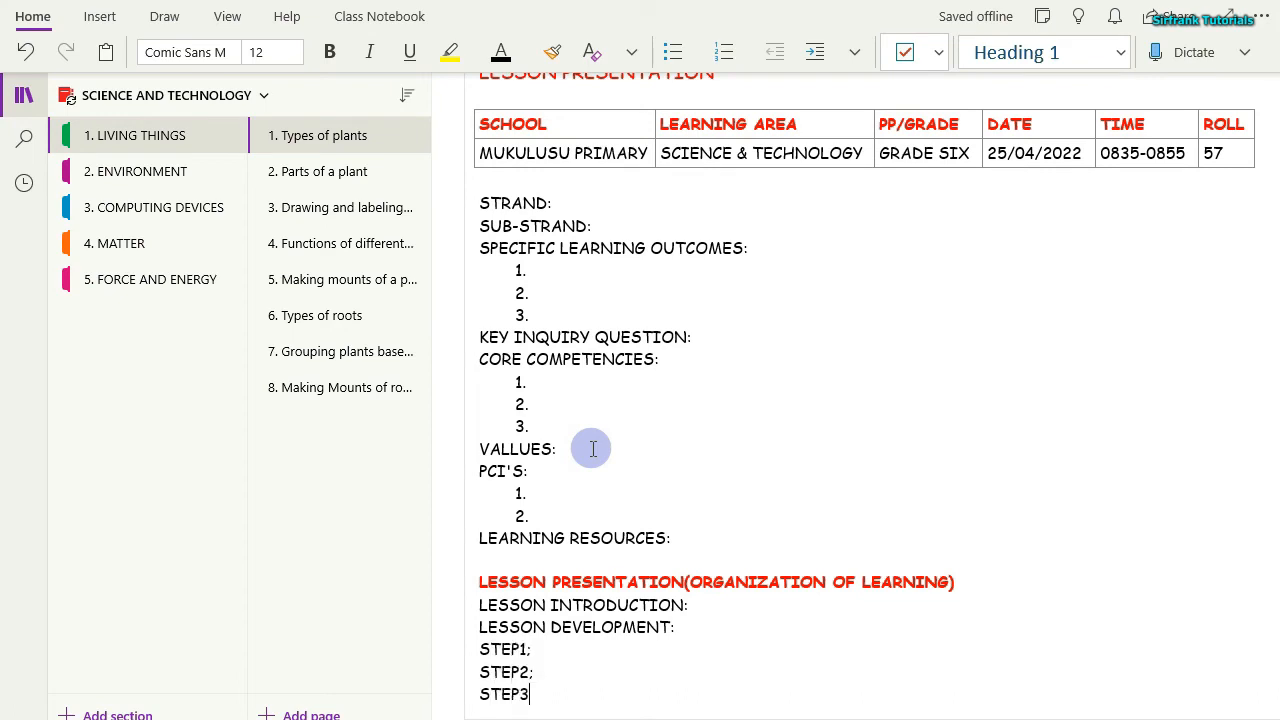
pyautogui.write(';')
# Add the lines CONCLUSION: and SUMMARY: below STEP3;.
pyautogui.press('Return')
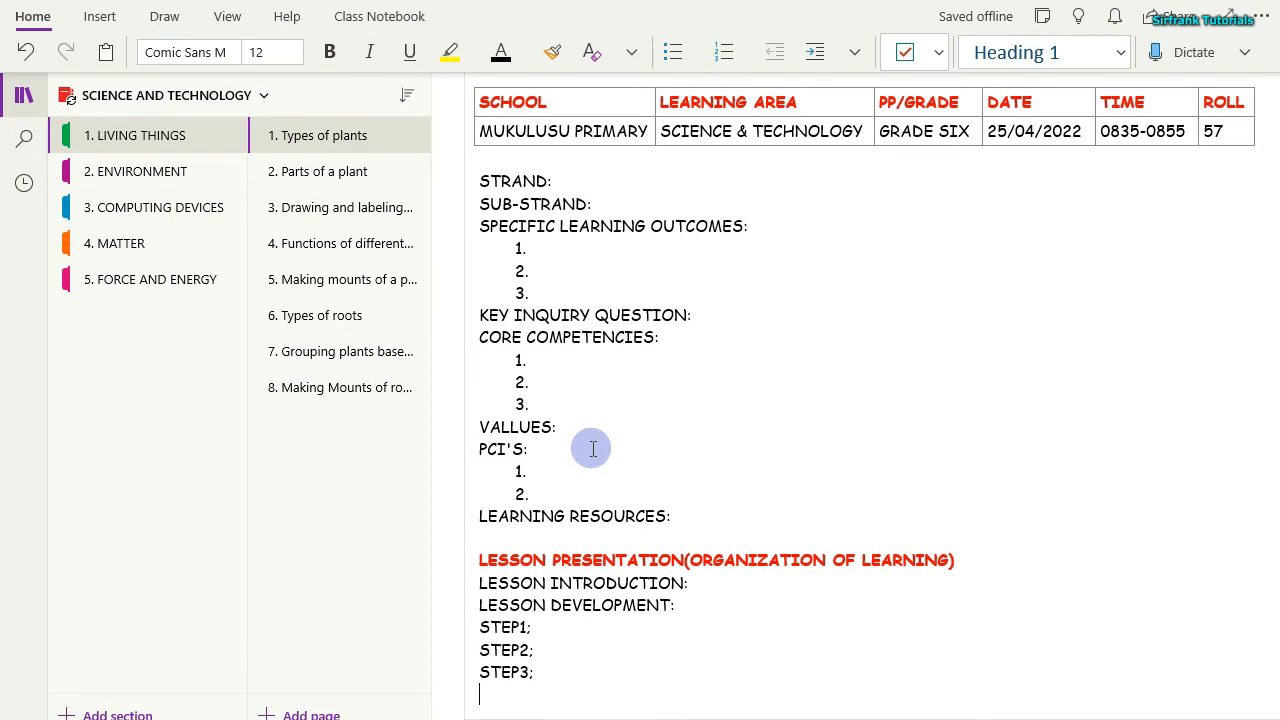
pyautogui.write('CONCLUSION:')
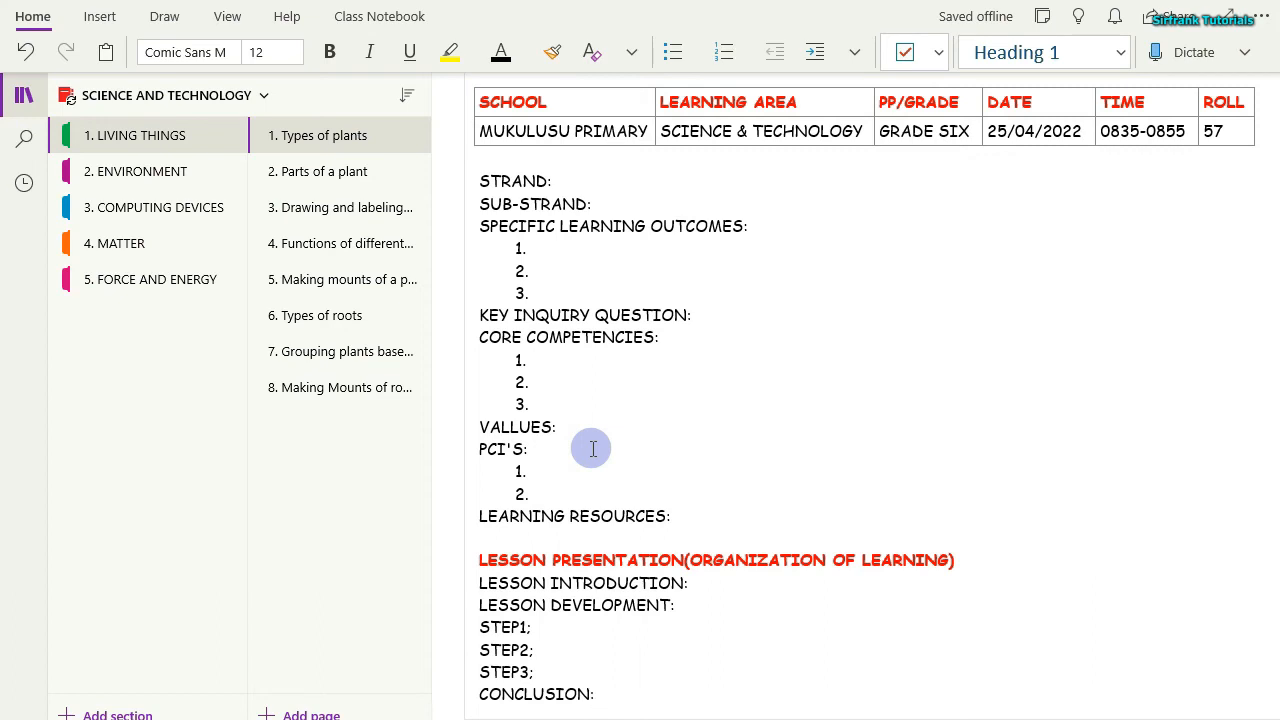
pyautogui.press('Return')
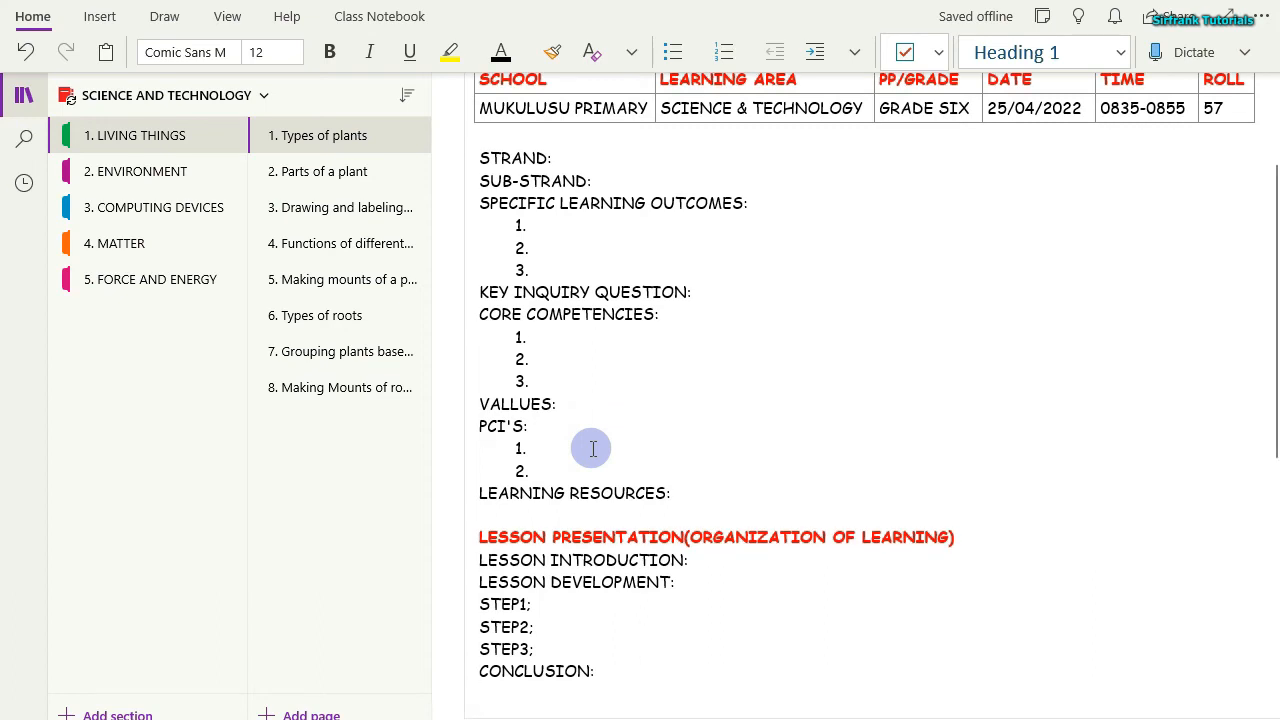
pyautogui.write('S')
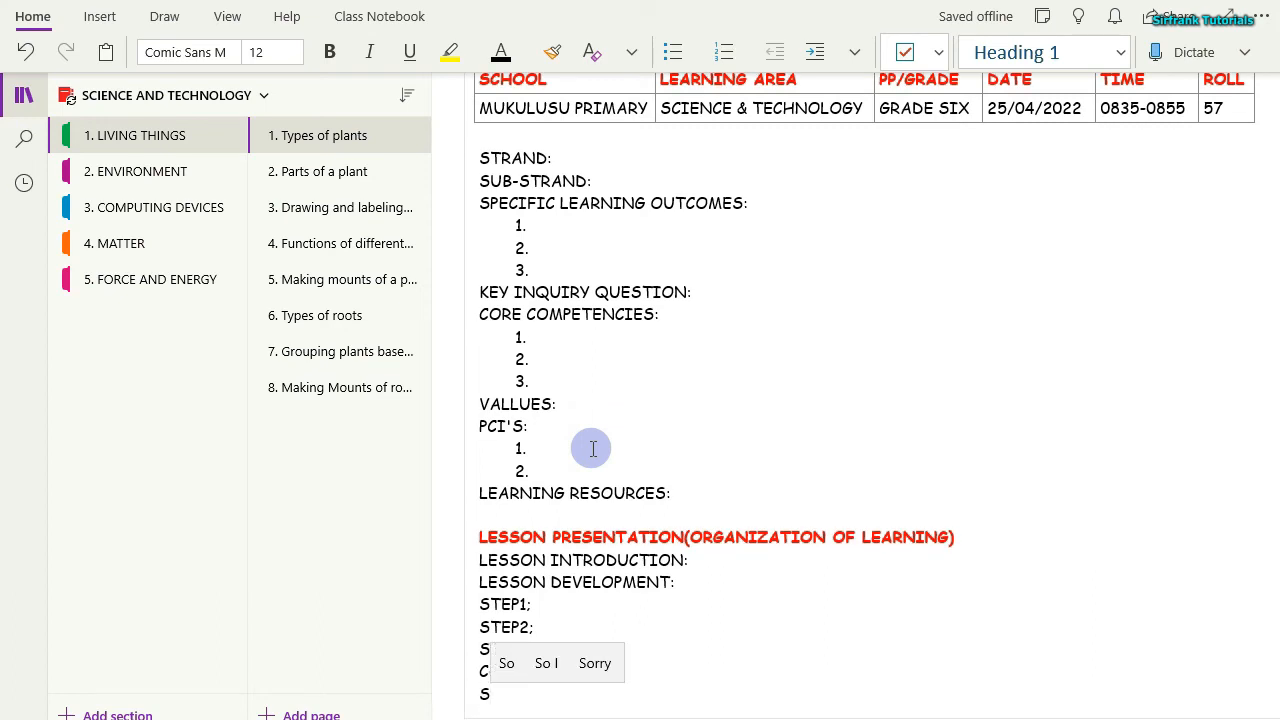
pyautogui.write('UMMAR')
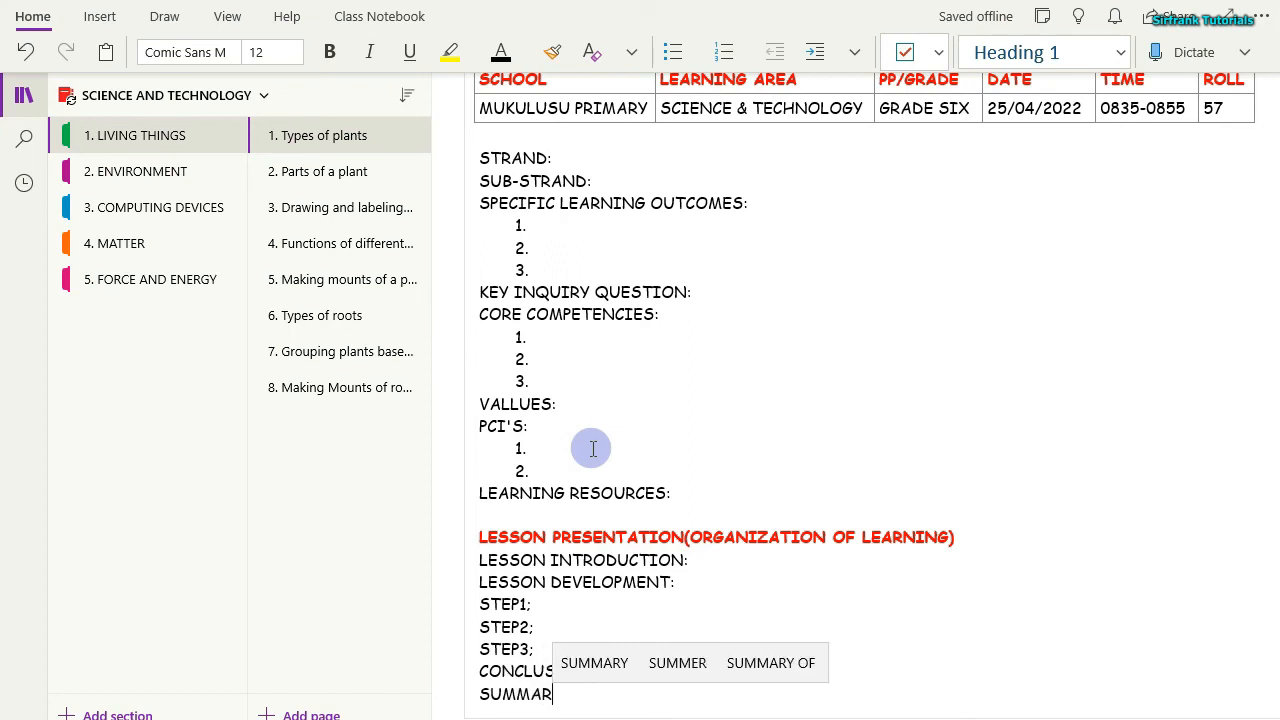
pyautogui.write('Y')
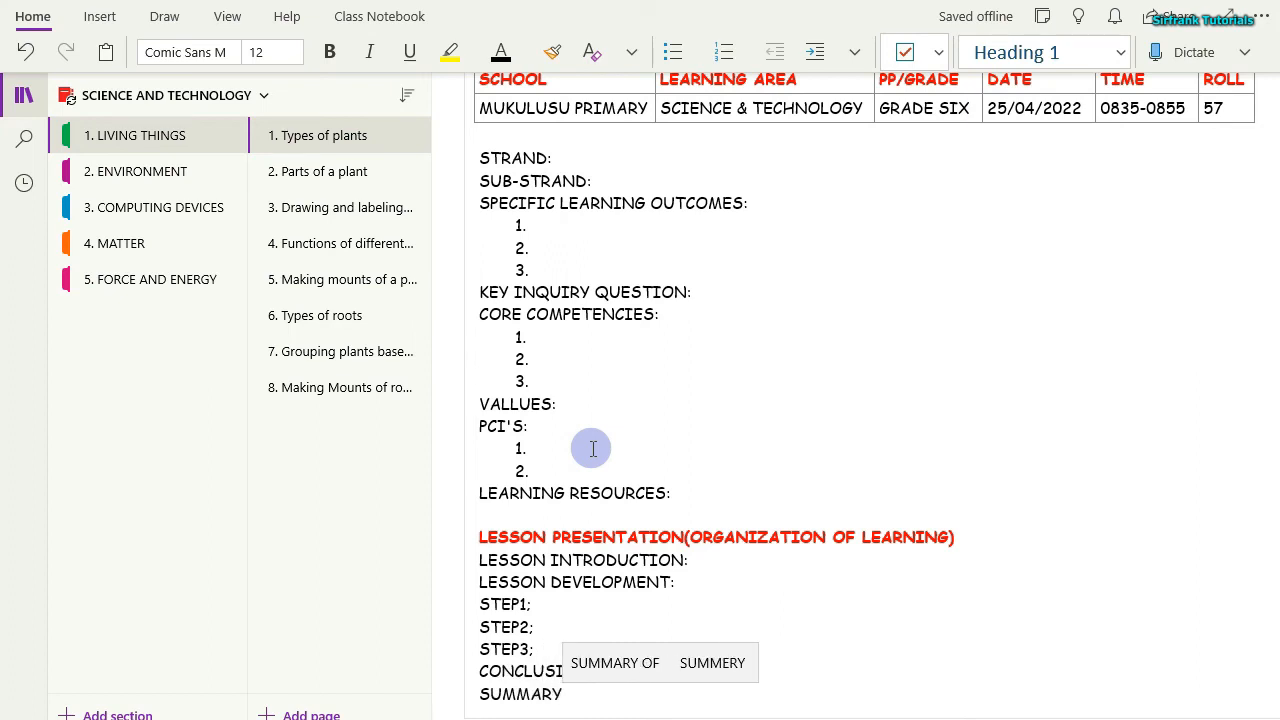
pyautogui.write(':')
# Add the line Chalkboard plan below SUMMARY: in the lesson plan.
pyautogui.scroll(-1, 593, 449)
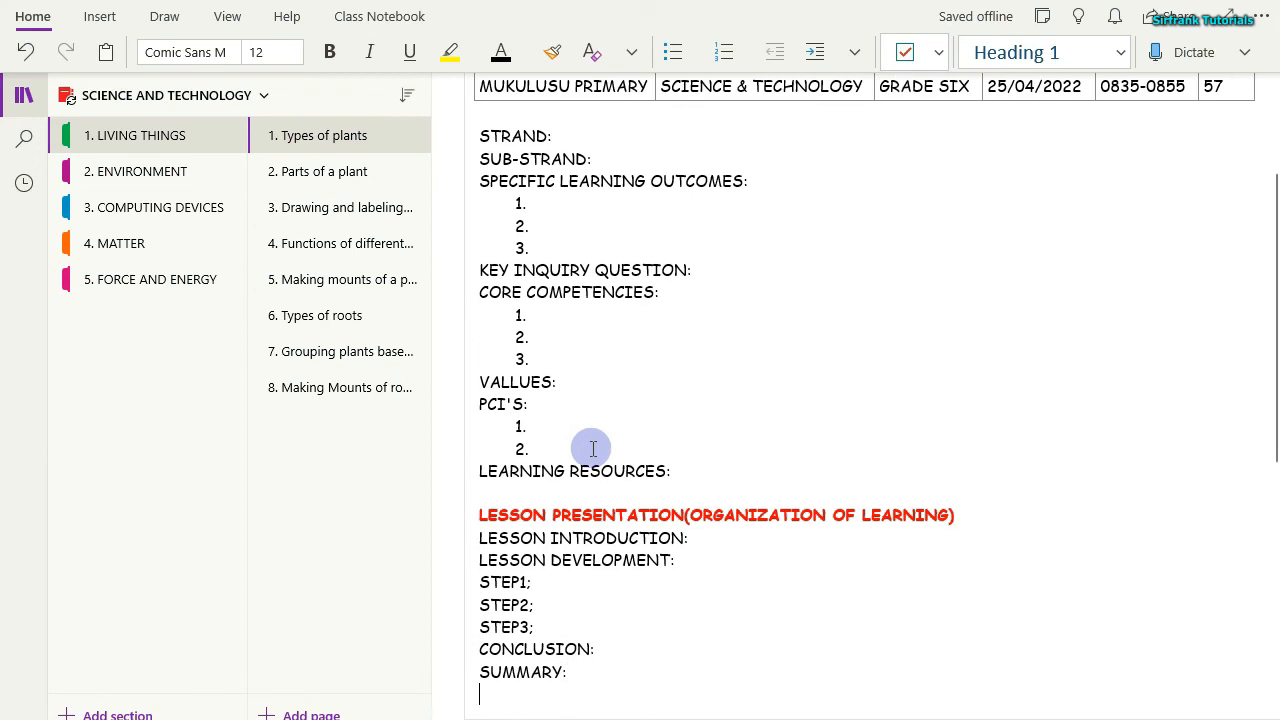
pyautogui.write('c')
pyautogui.press('BackSpace')
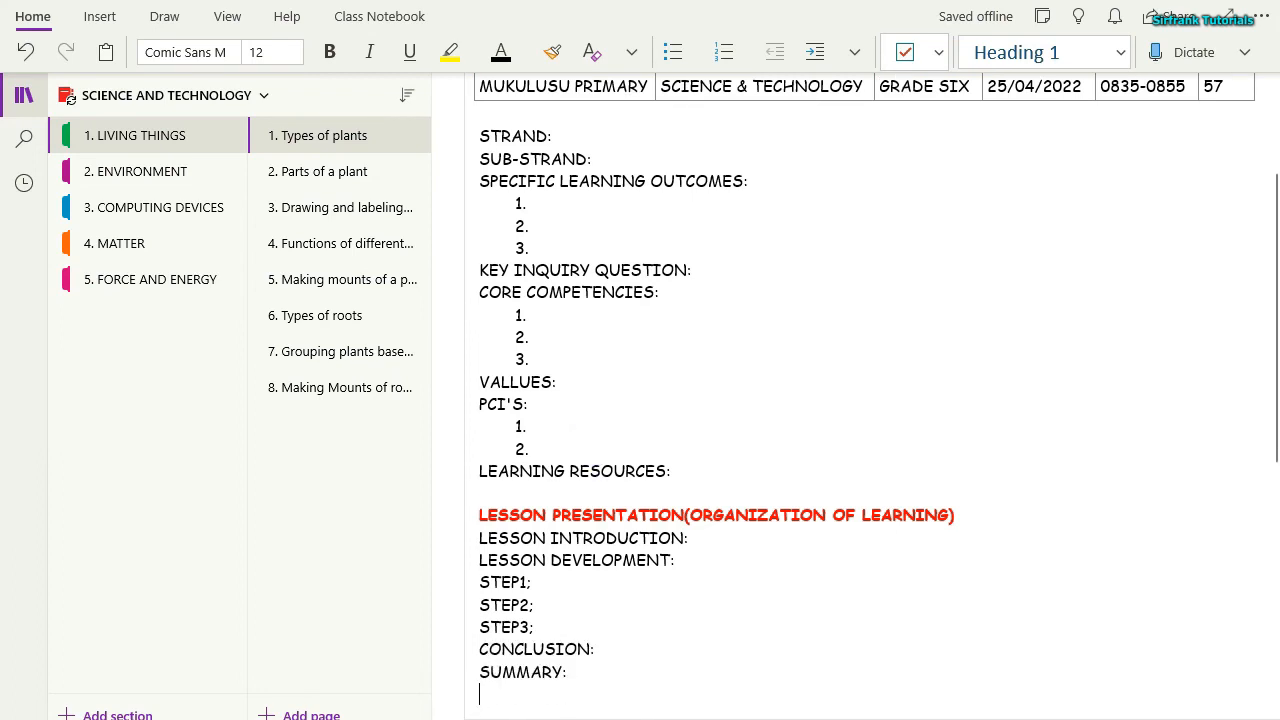
pyautogui.write('C')
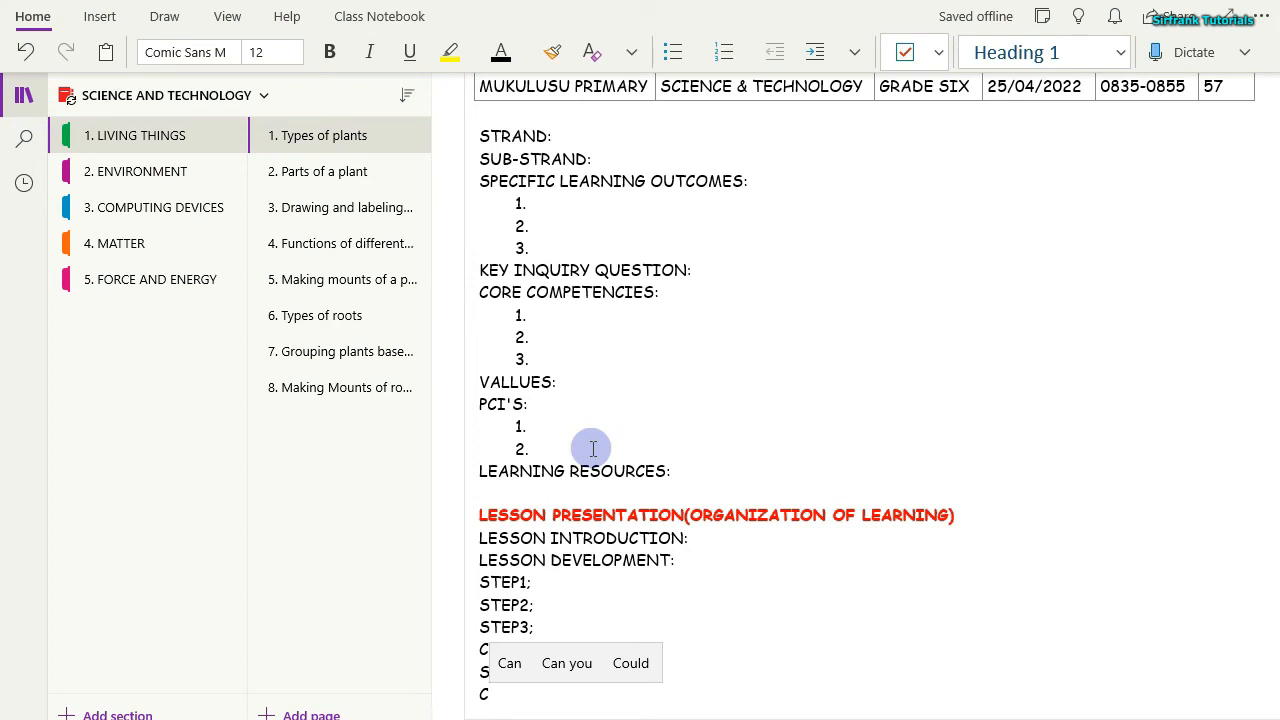
pyautogui.write('hal')
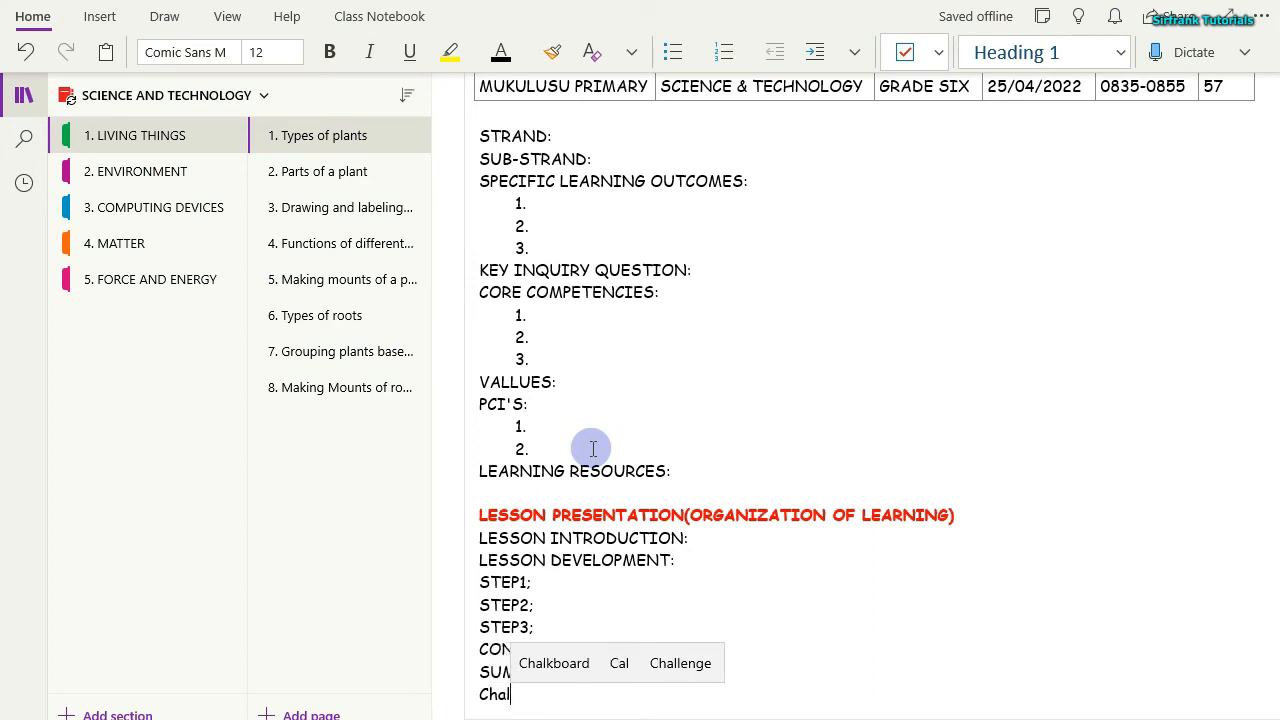
pyautogui.write('kboard plan')
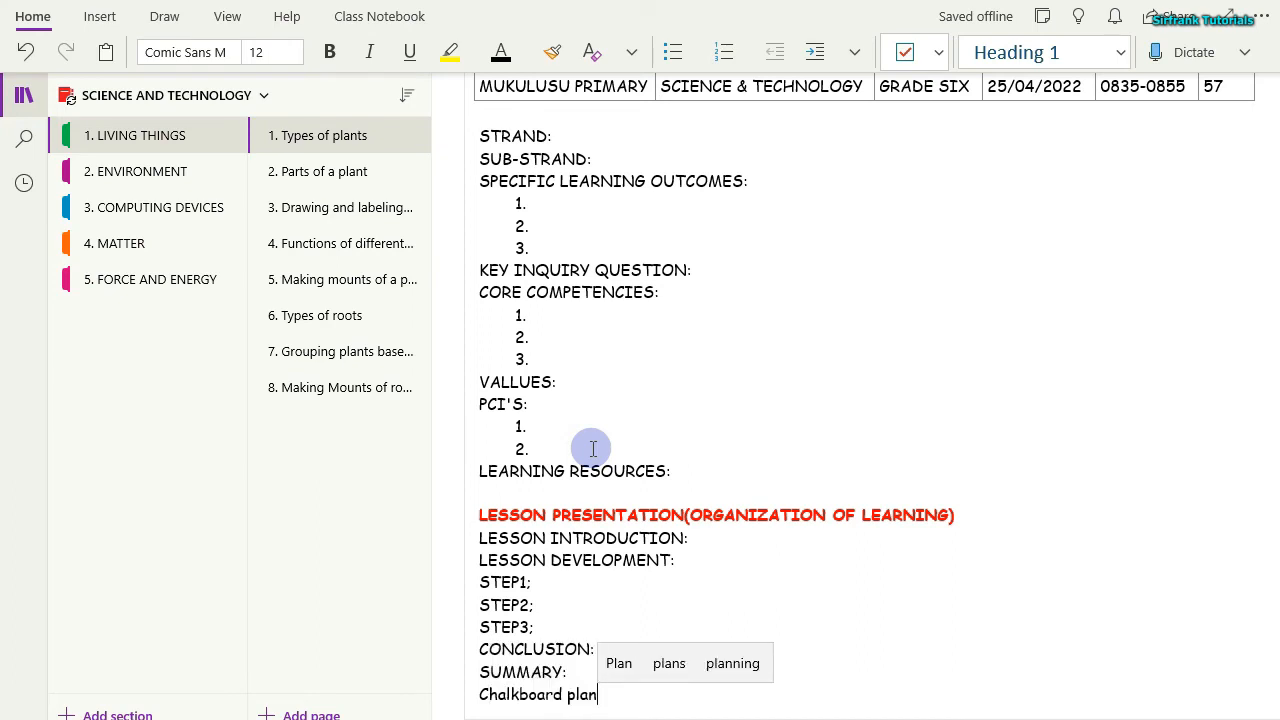
# Insert a table with three columns and two rows below the Chalkboard plan line.
pyautogui.scroll(-1, 593, 449)
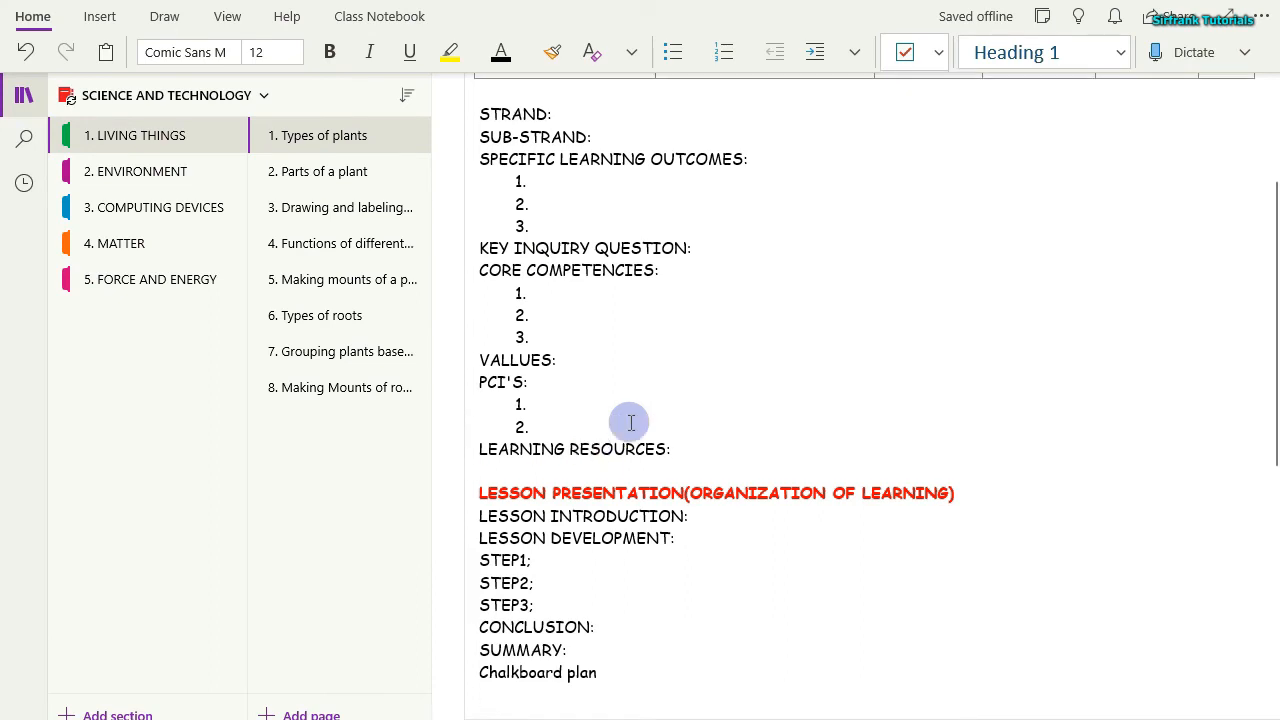
pyautogui.scroll(-4, 873, 297)
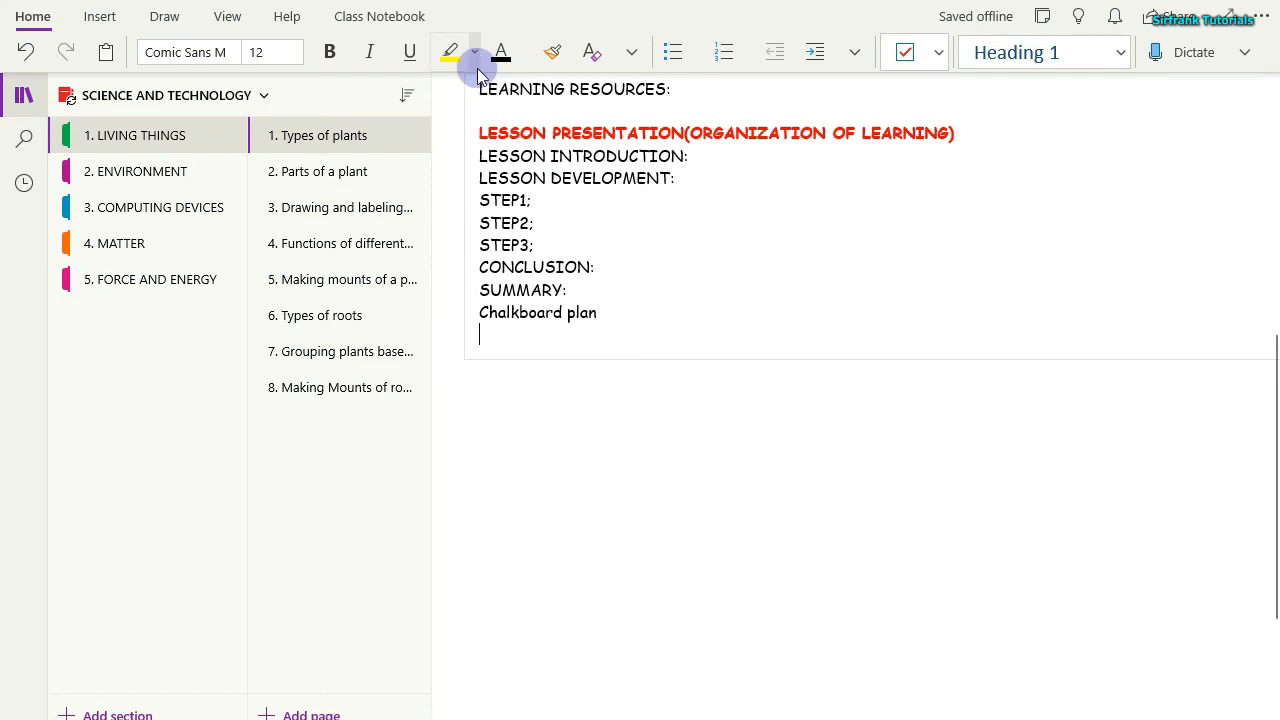
pyautogui.click(104, 18)
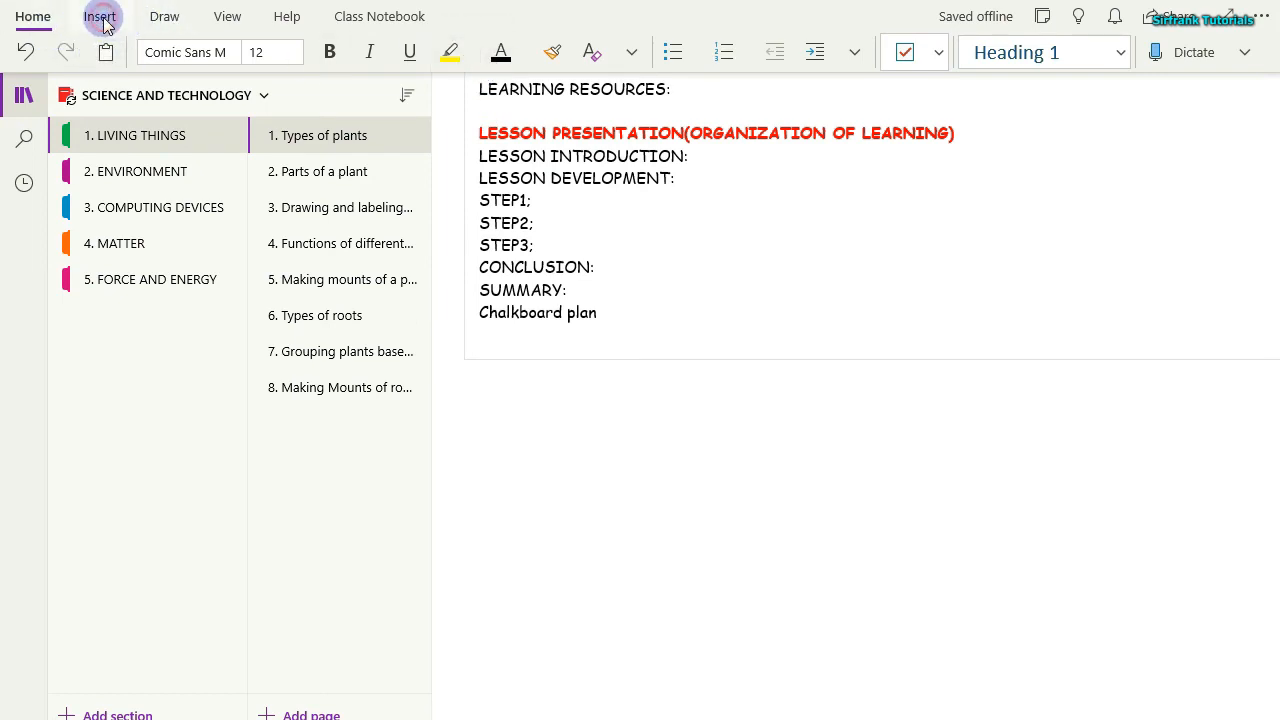
pyautogui.click(108, 55)
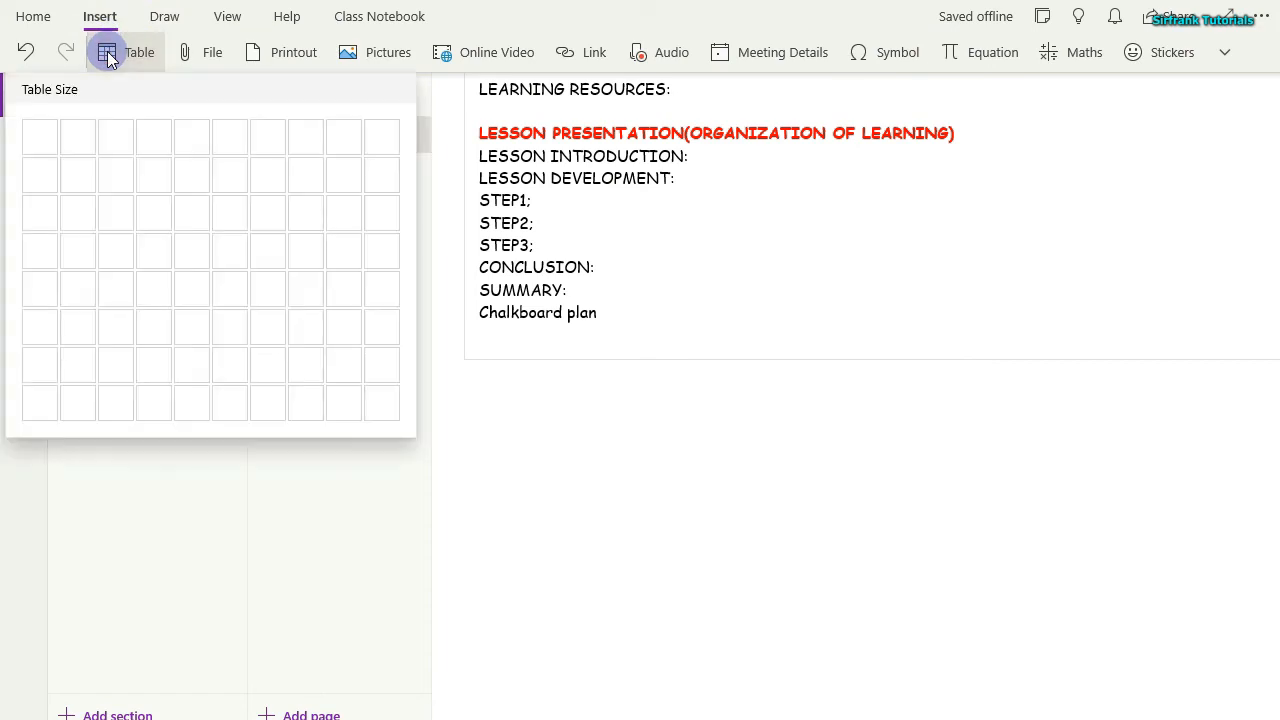
pyautogui.click(108, 174)
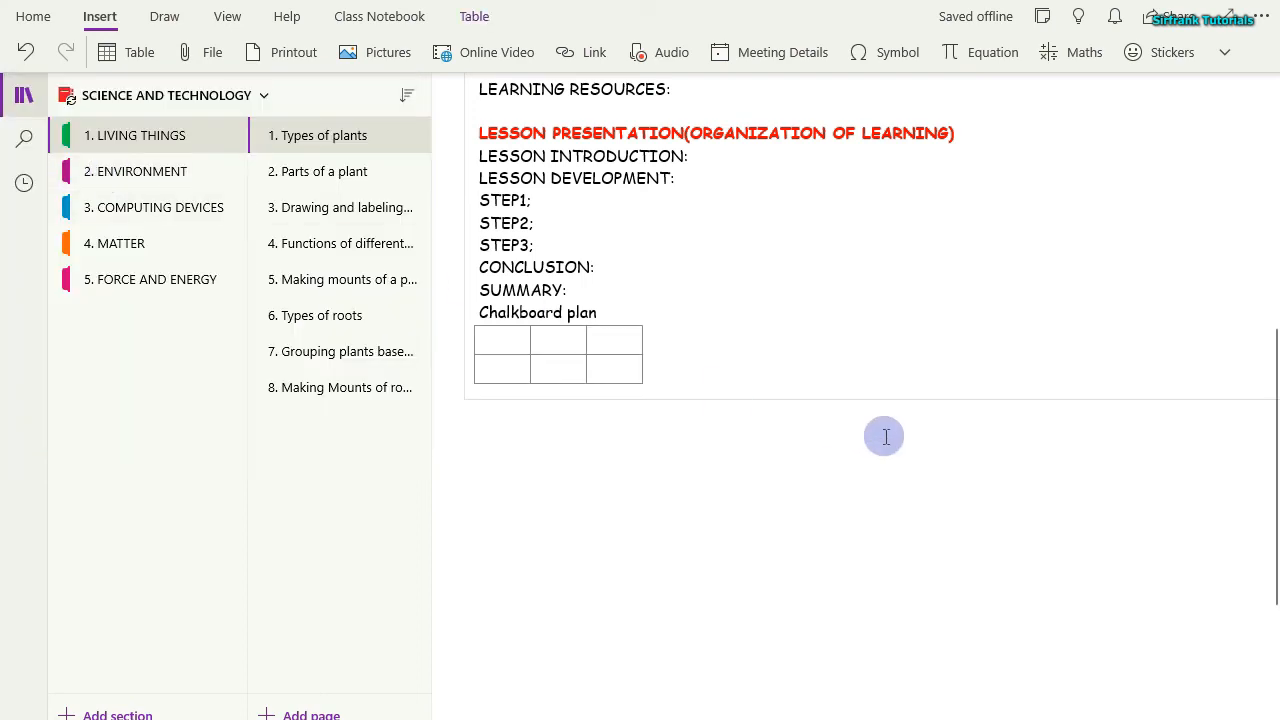
# Widen the chalkboard plan table's columns to nearly the width of the lesson plan, making the middle column the widest.
pyautogui.scroll(3, 720, 323)
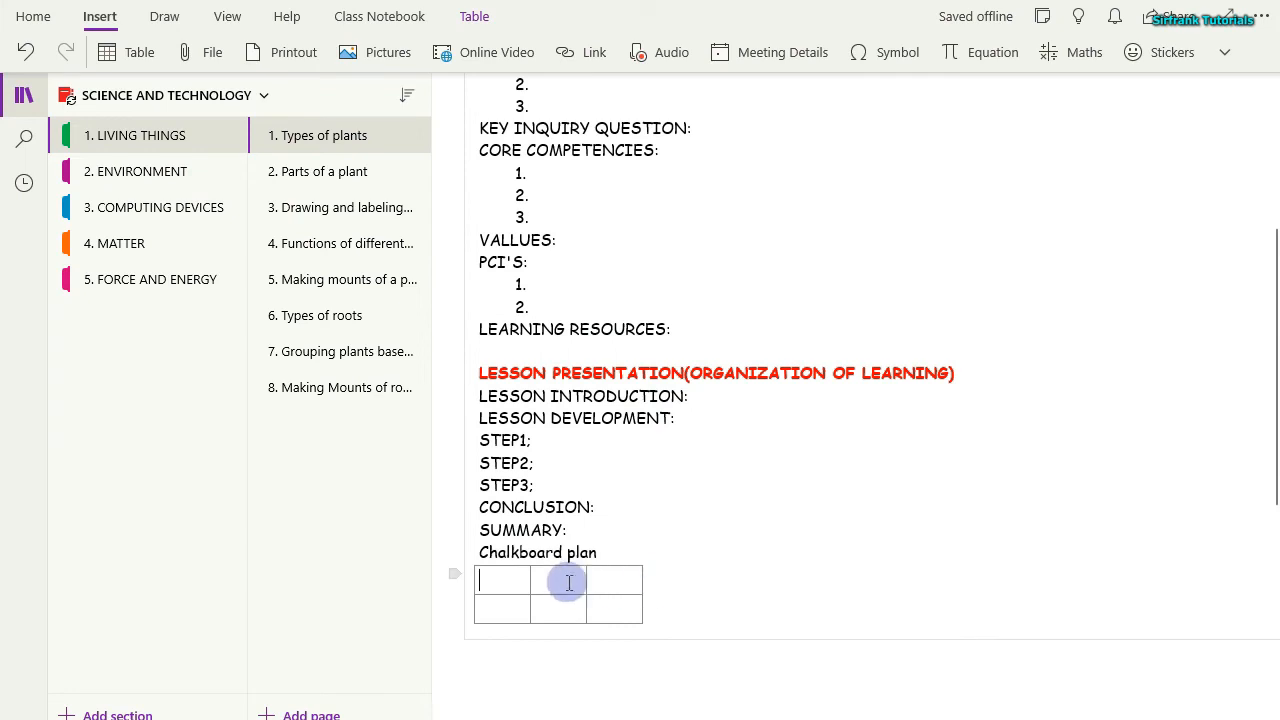
pyautogui.moveTo(530, 581); pyautogui.dragTo(627, 586)
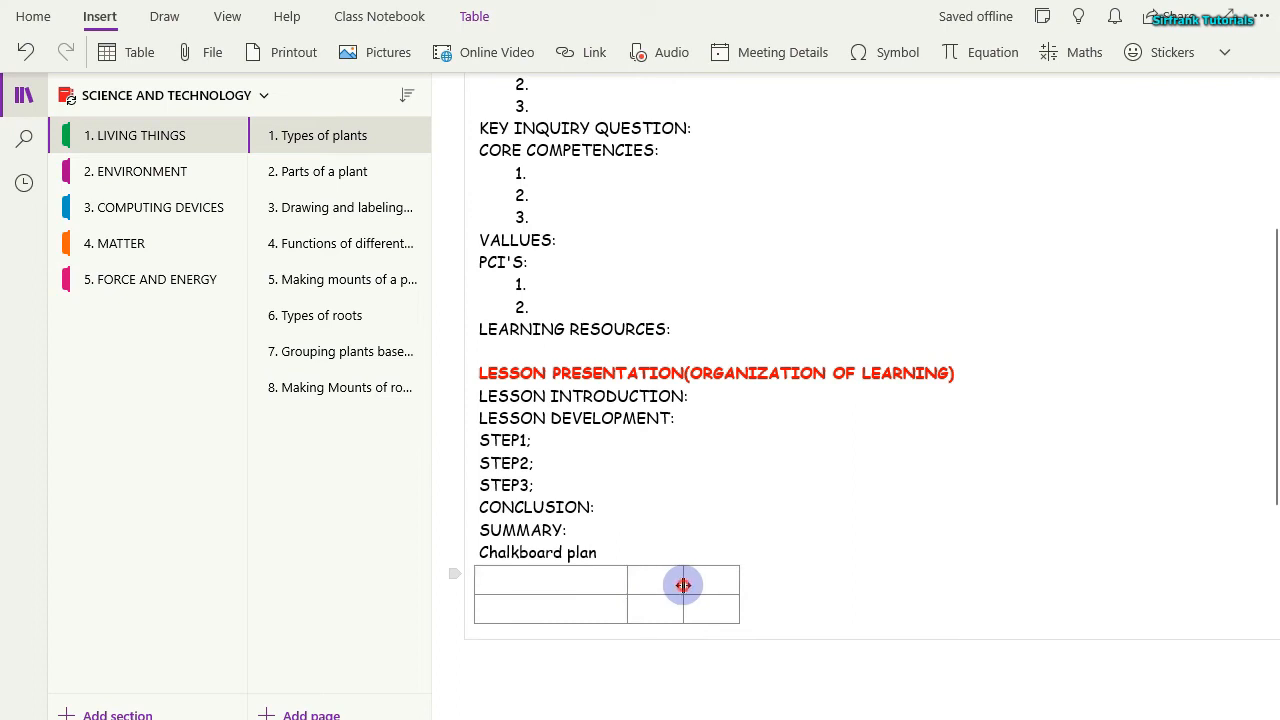
pyautogui.moveTo(683, 585); pyautogui.dragTo(1166, 586)
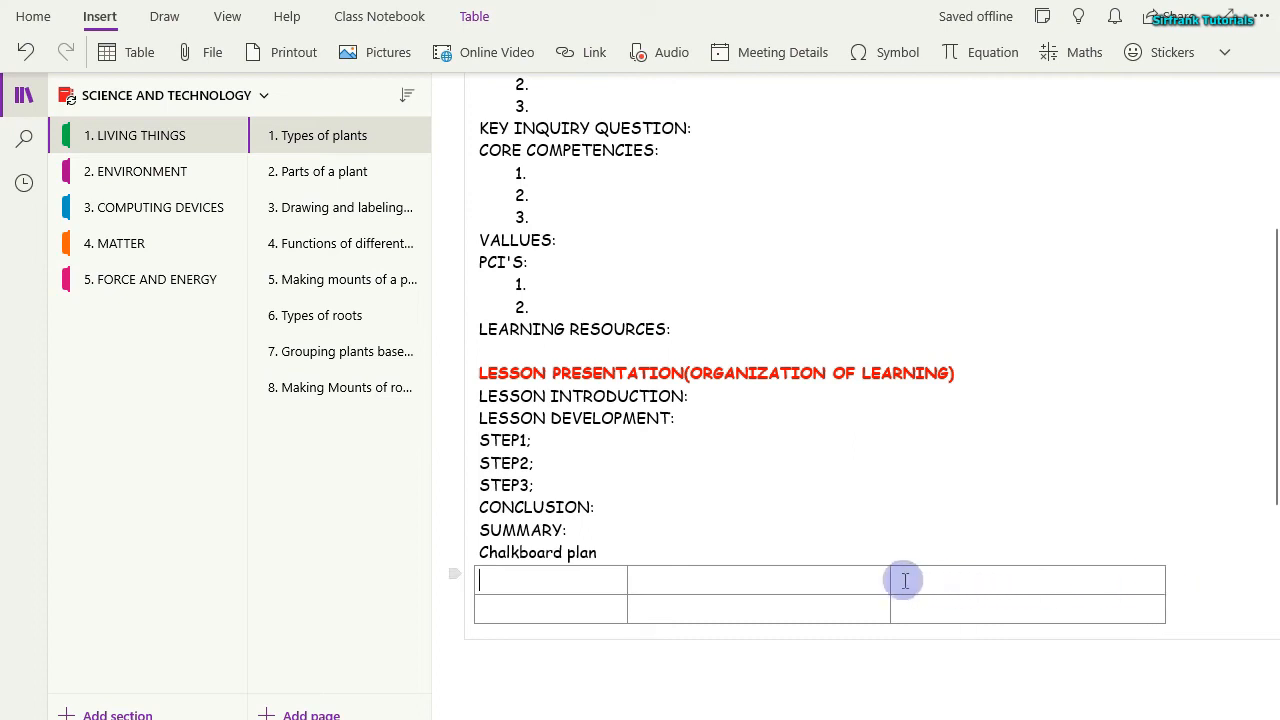
pyautogui.moveTo(891, 580); pyautogui.dragTo(990, 580)
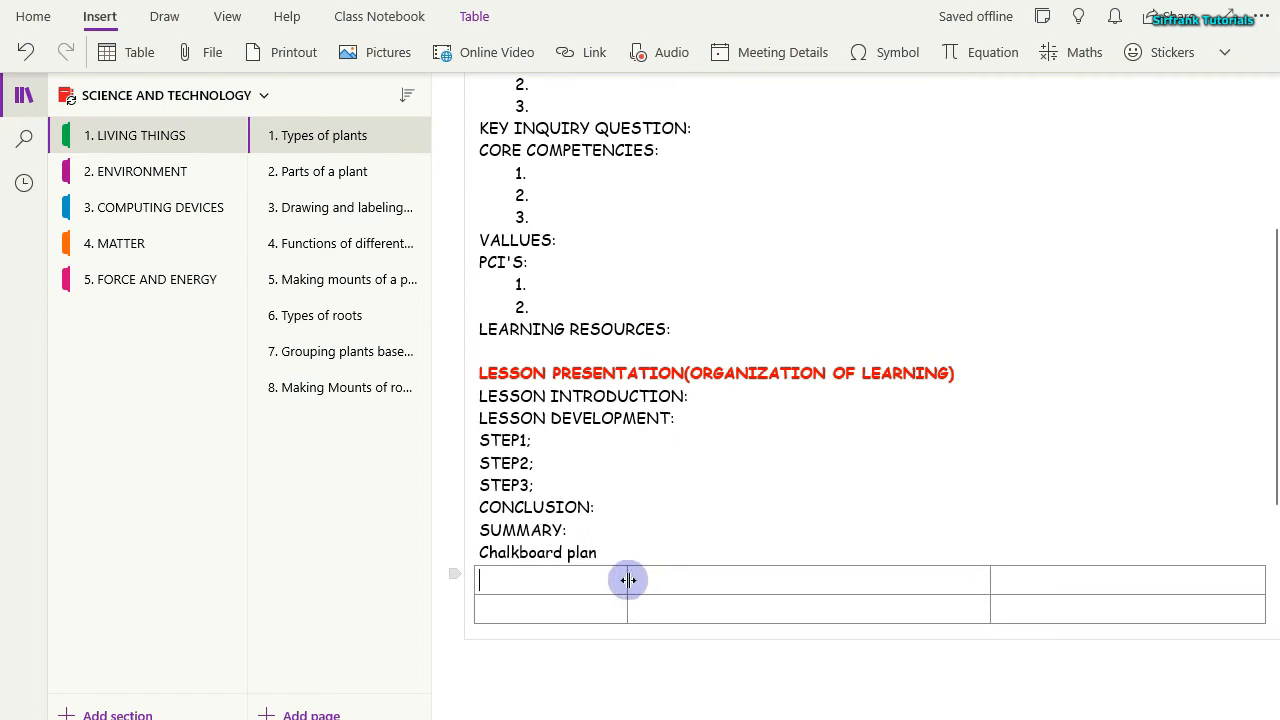
pyautogui.moveTo(627, 580); pyautogui.dragTo(660, 580)
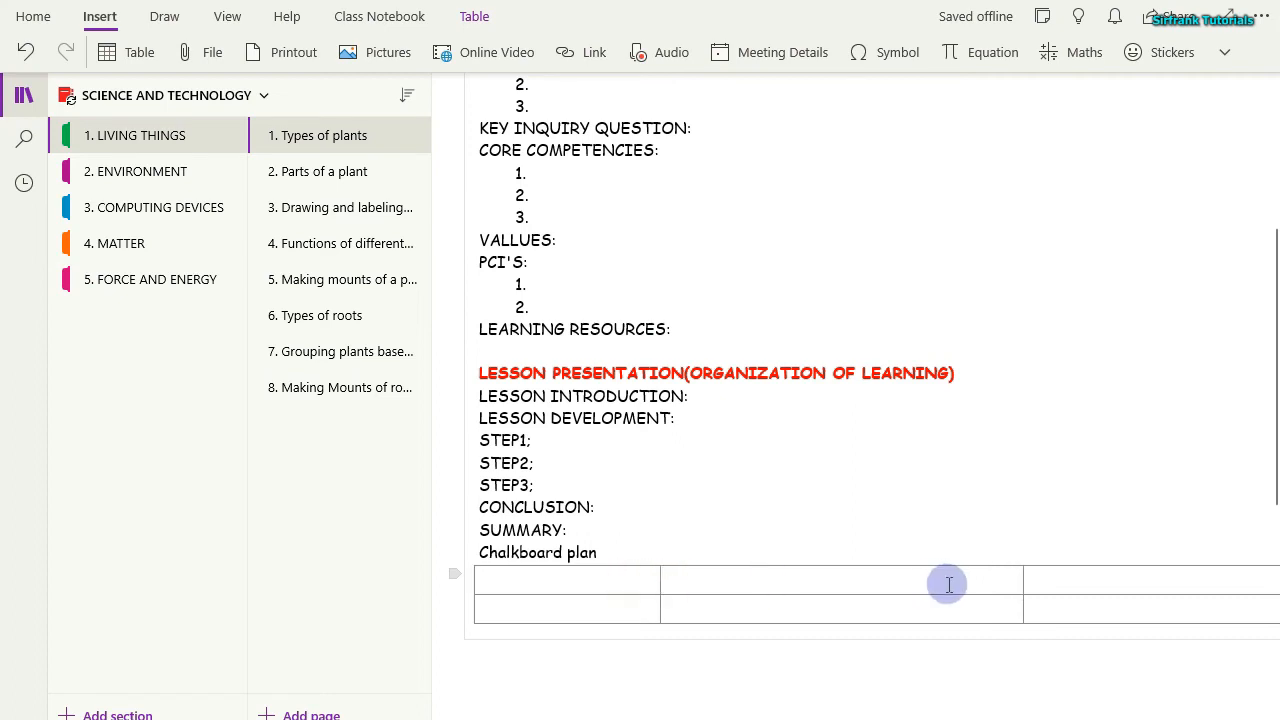
pyautogui.moveTo(1023, 580); pyautogui.dragTo(949, 580)
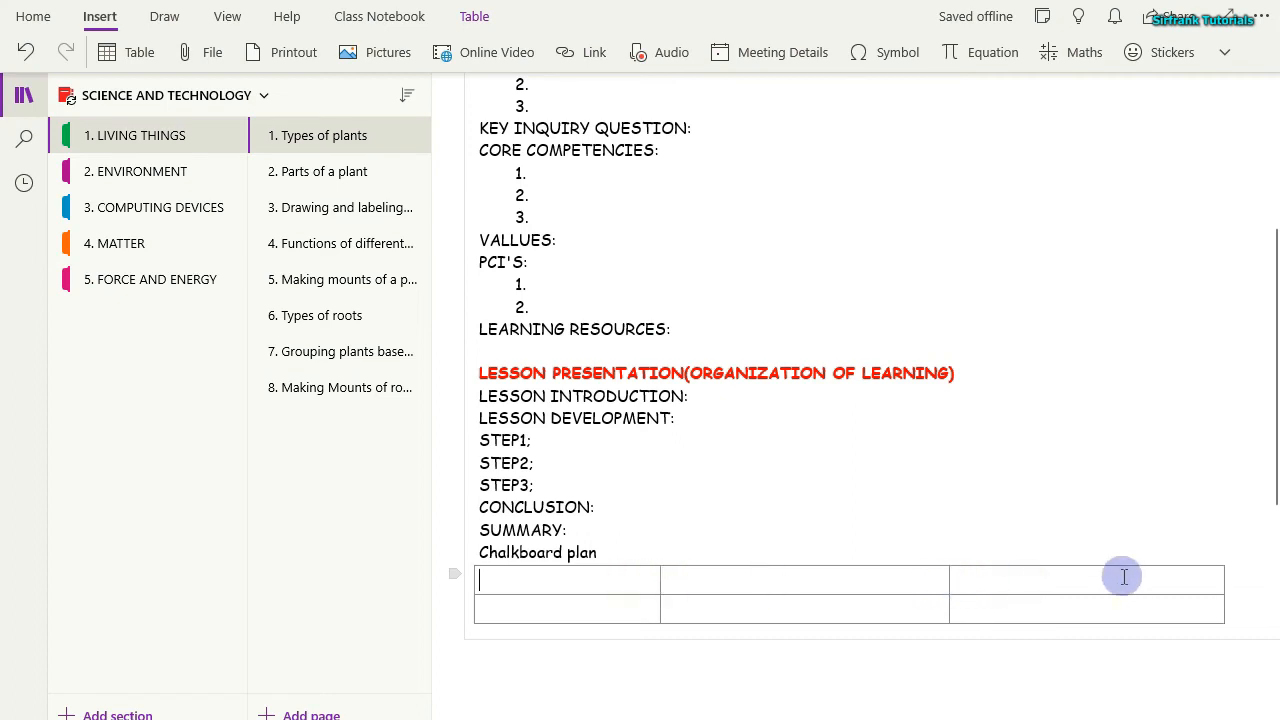
pyautogui.moveTo(1224, 580); pyautogui.dragTo(1137, 578)
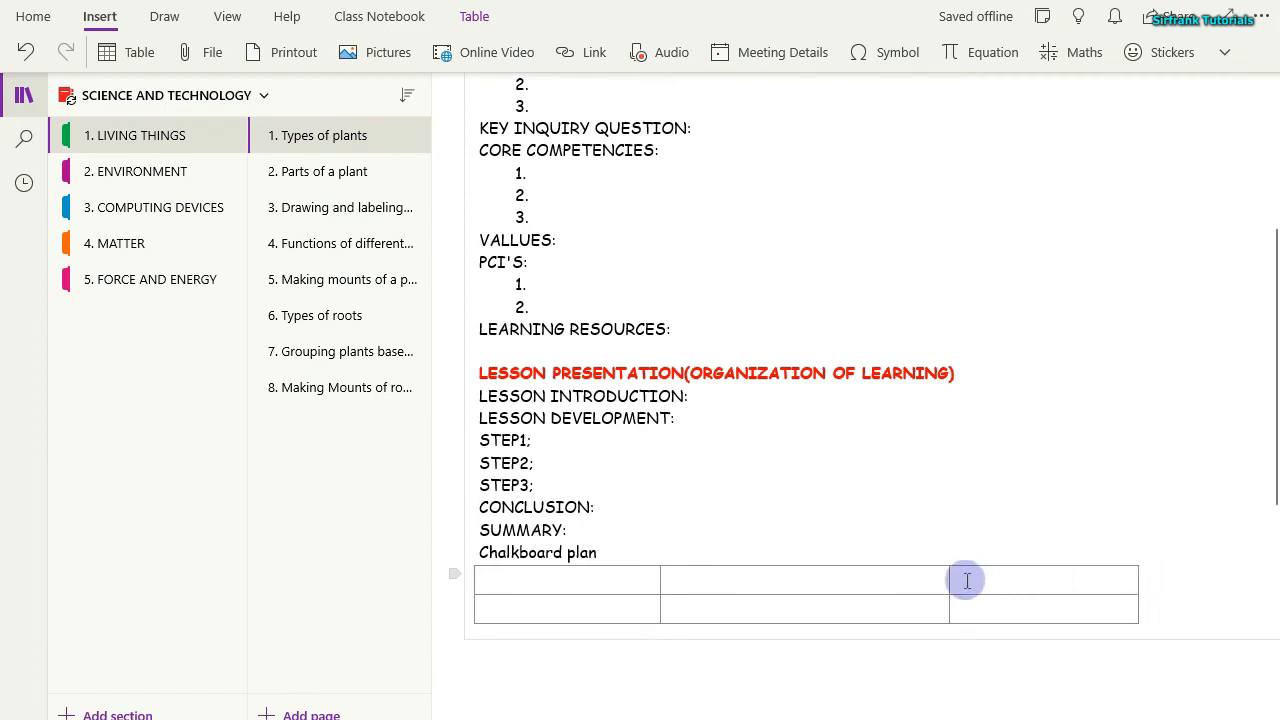
pyautogui.moveTo(949, 582); pyautogui.dragTo(1071, 579)
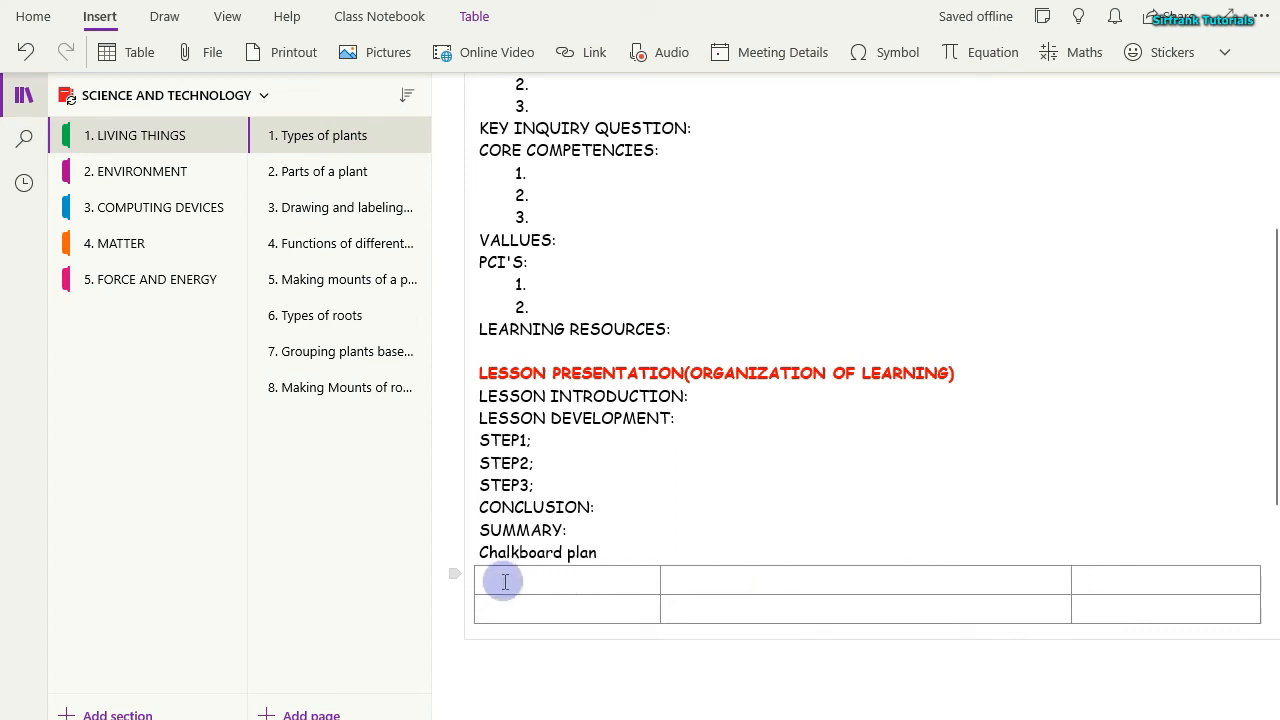
# Fill the cells of the chalkboard plan table's row with GRADE:, LEARNING AREA: and DATE:.
pyautogui.write('gr')
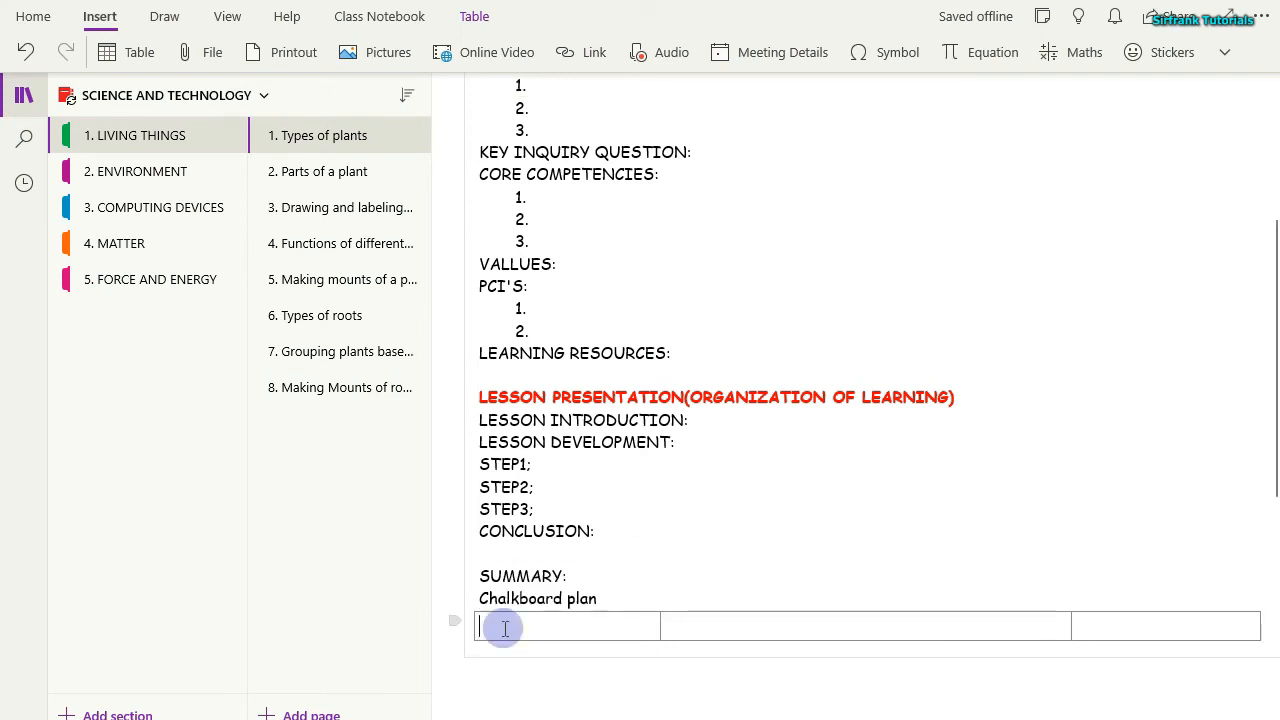
pyautogui.write('GR')
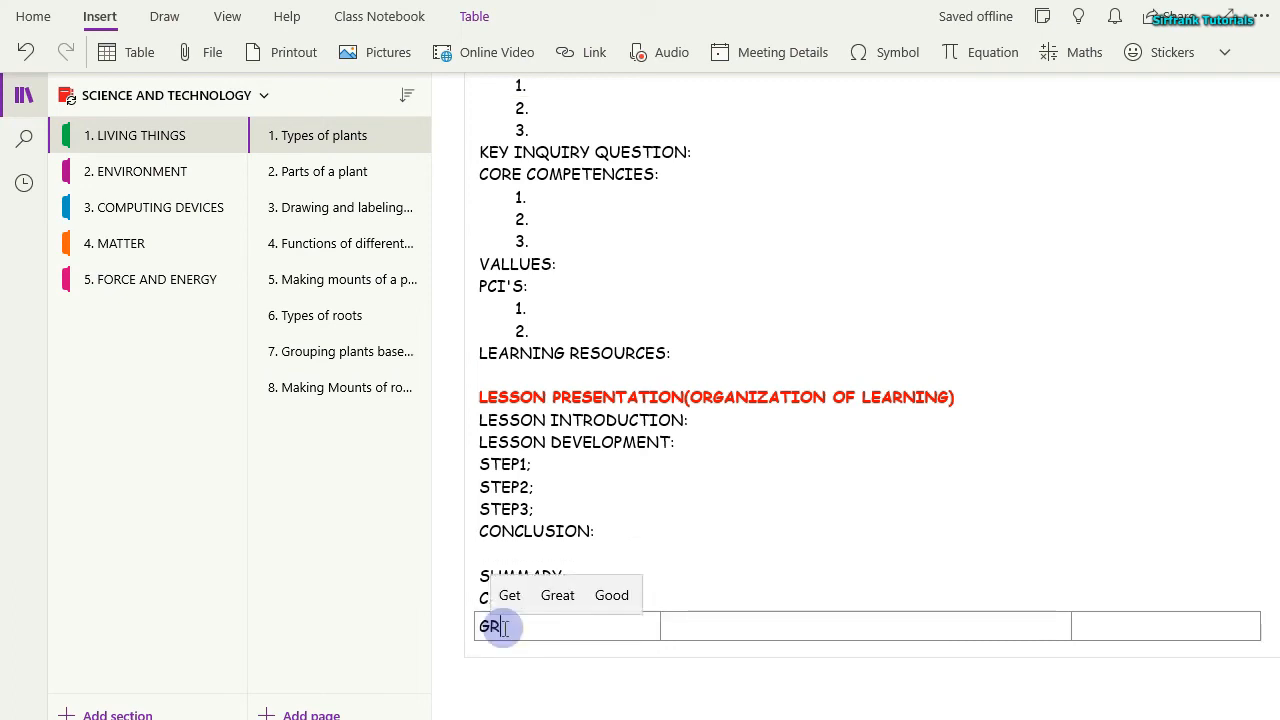
pyautogui.write('ADE')
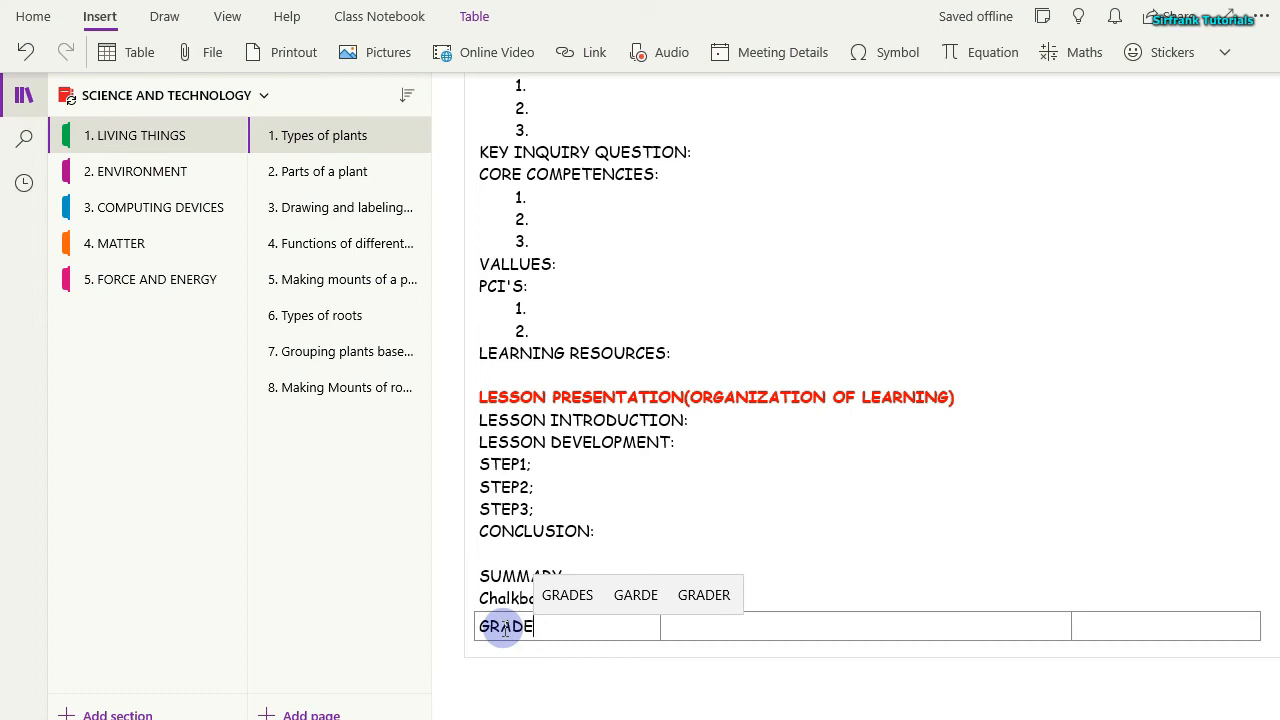
pyautogui.write(': ')
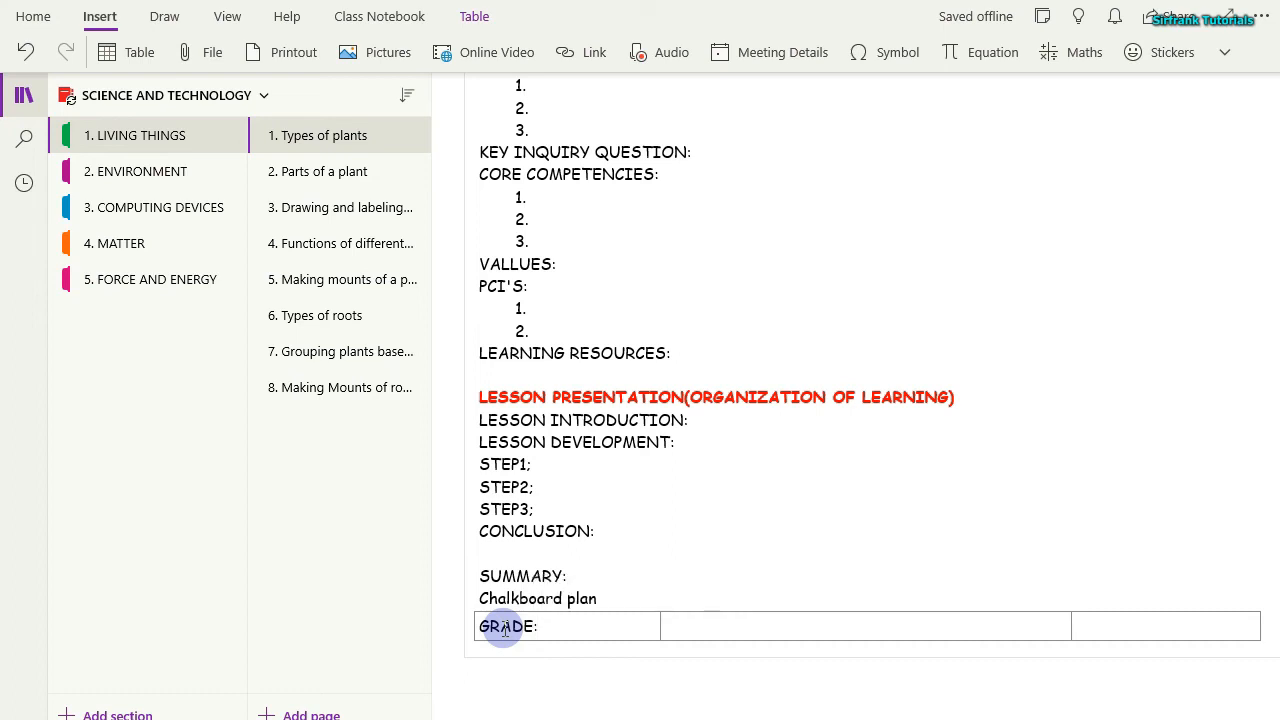
pyautogui.write('L')
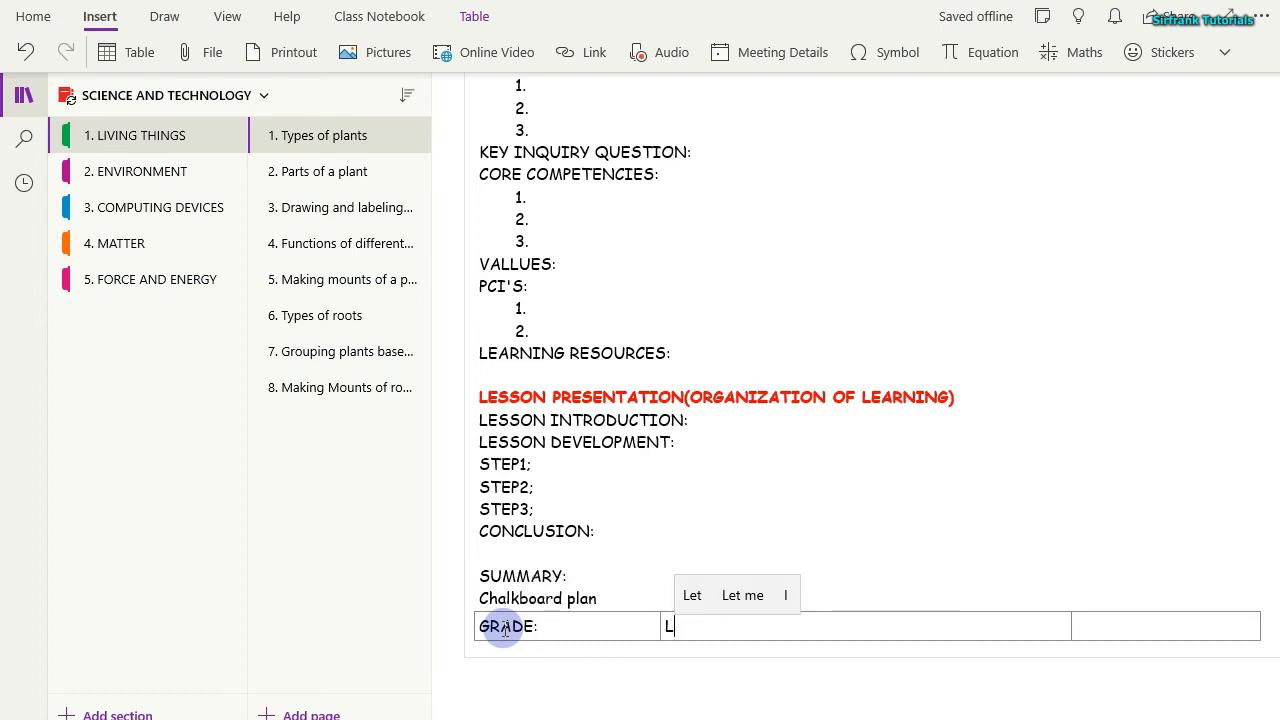
pyautogui.write('EARNING')
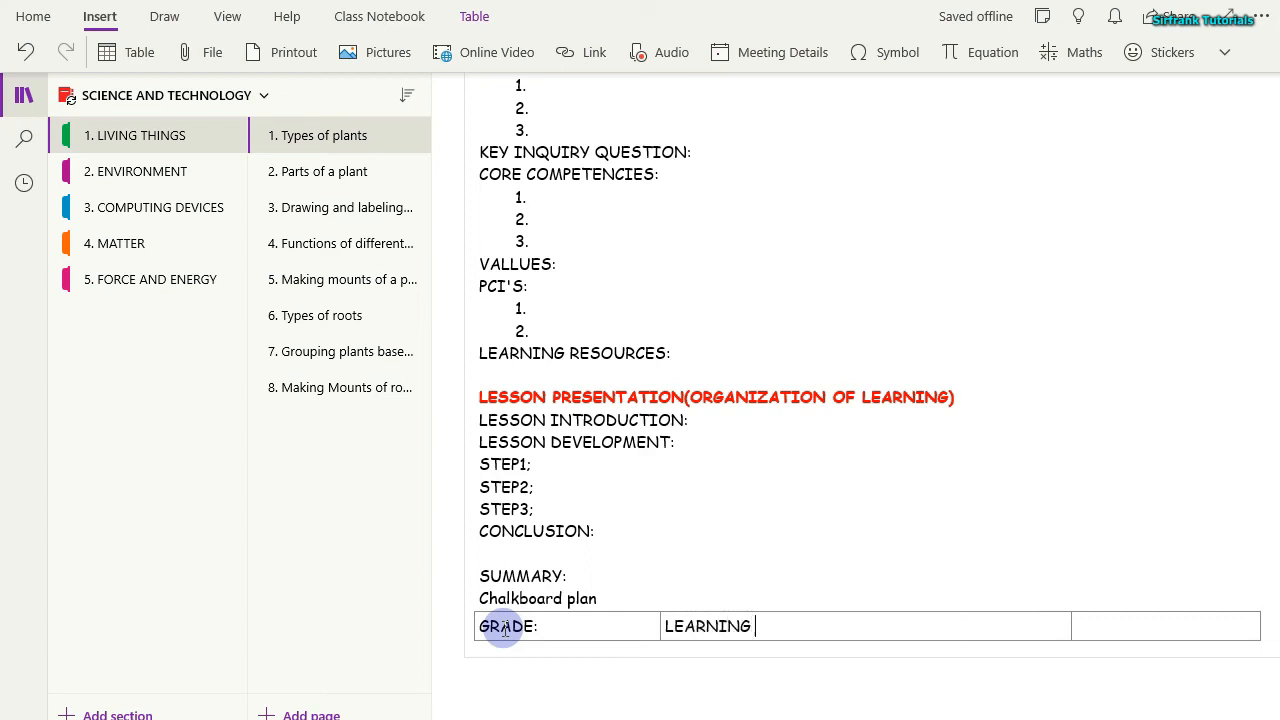
pyautogui.write(' ARE')
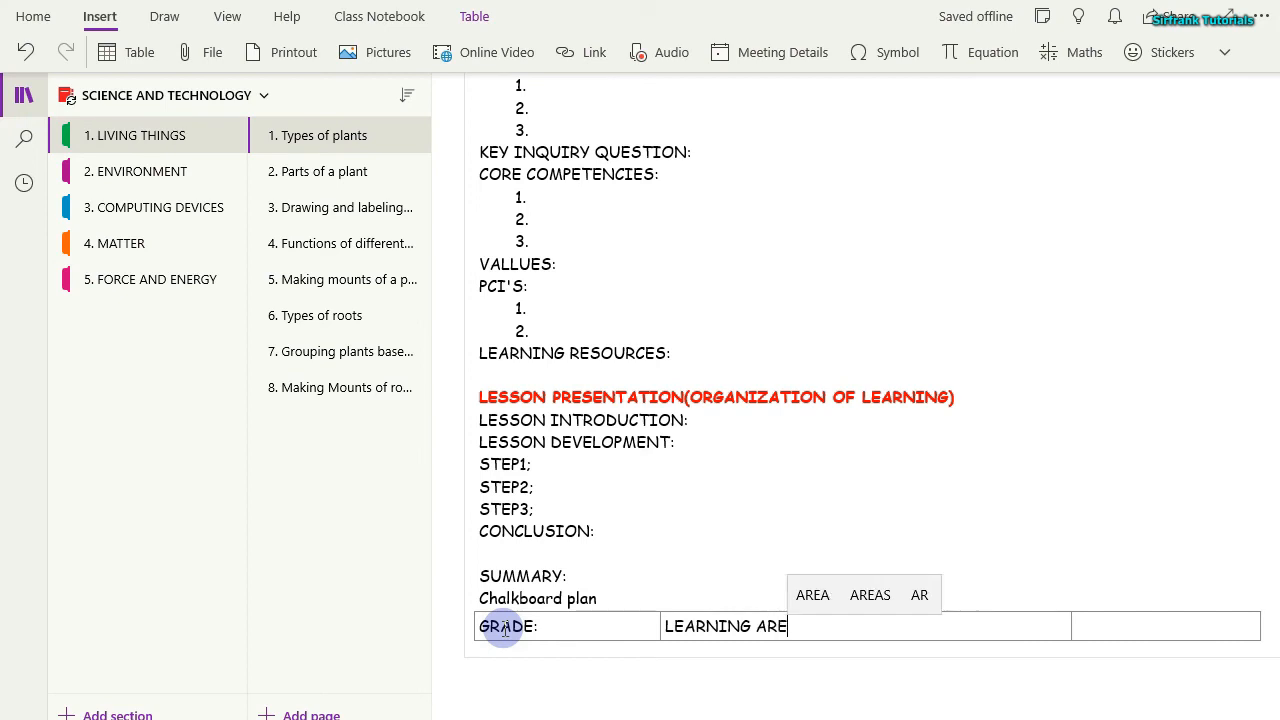
pyautogui.write('A')
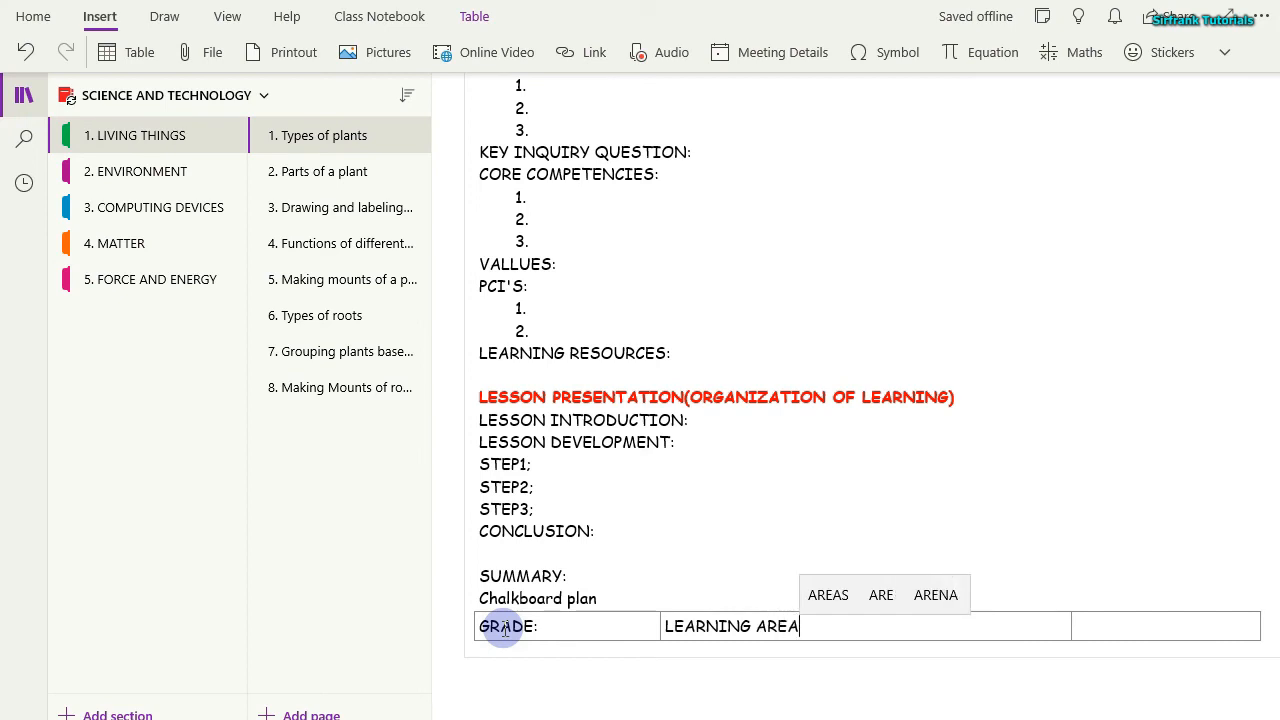
pyautogui.write(': ')
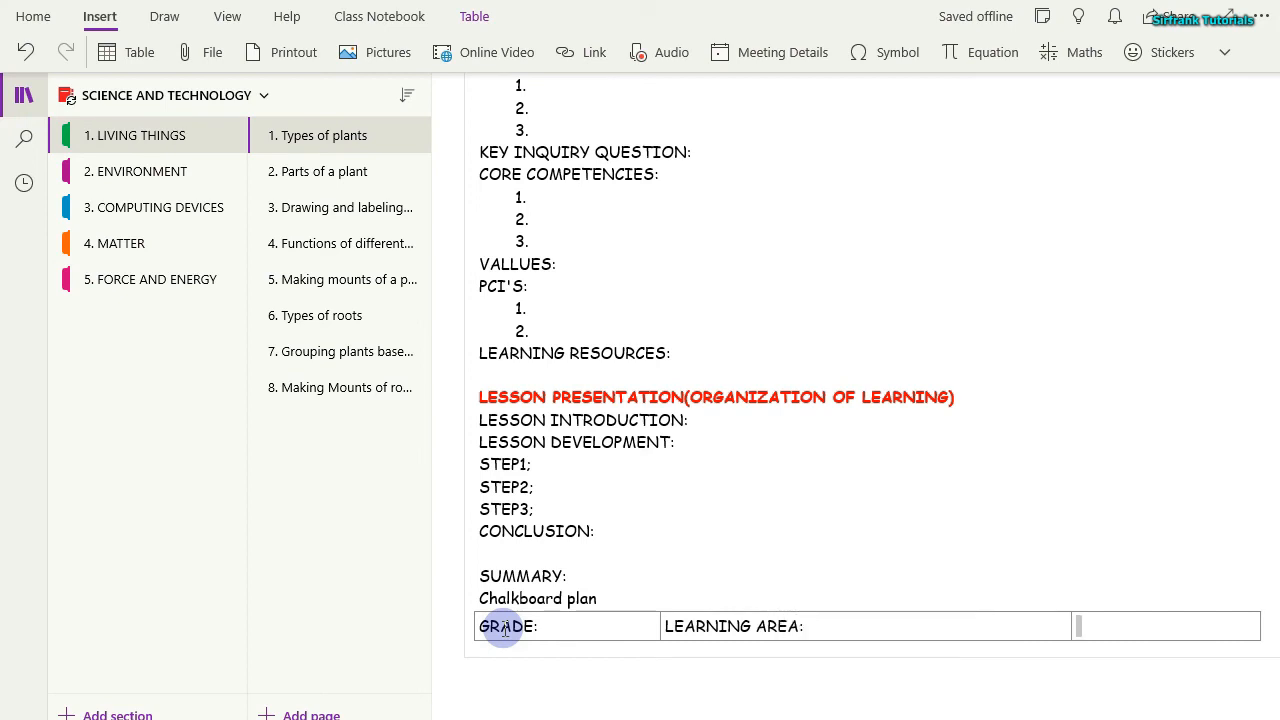
pyautogui.write('DAT')
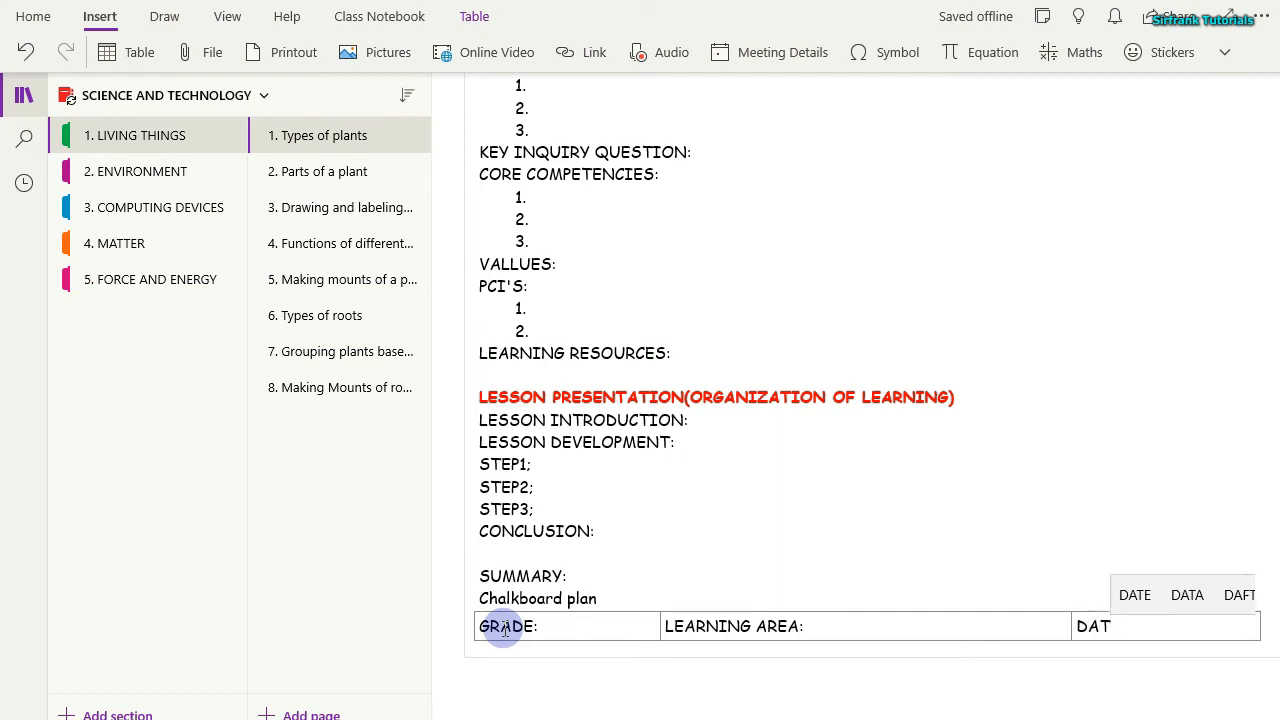
pyautogui.write('E:')
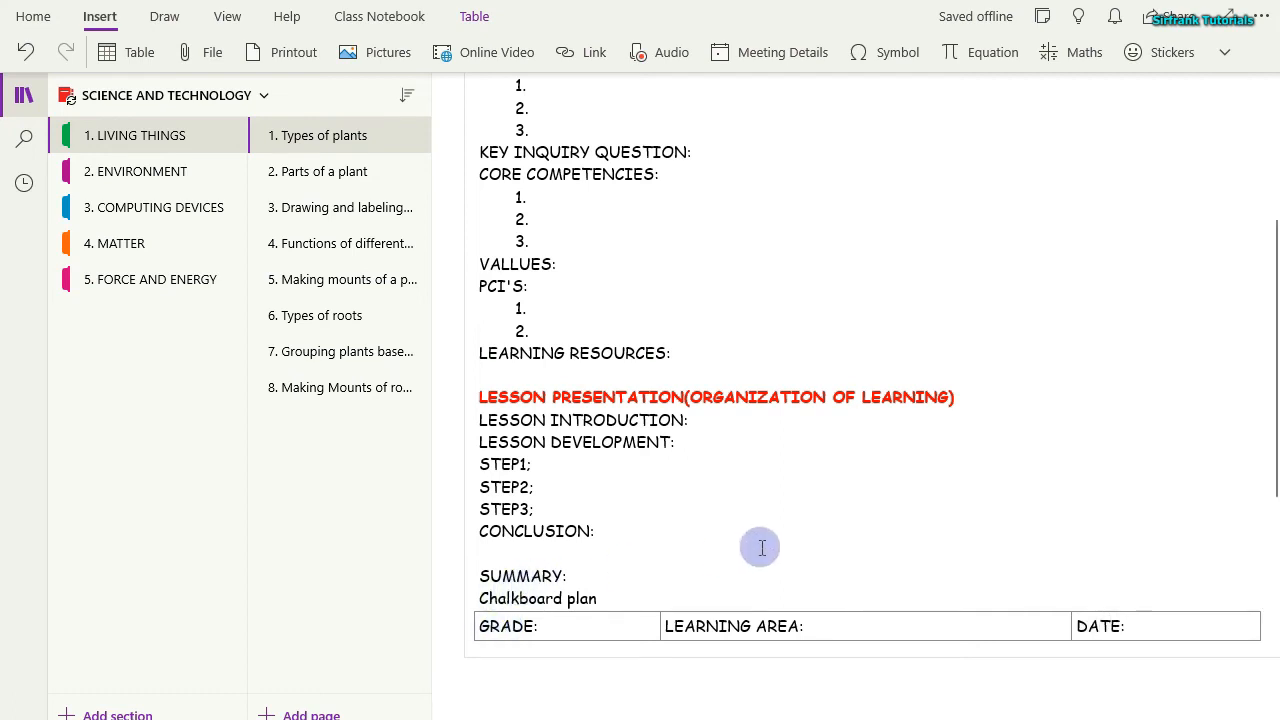
# Format the GRADE:, LEARNING AREA: and DATE: cells in the chalkboard plan table as bold red text.
pyautogui.scroll(-1, 762, 547)
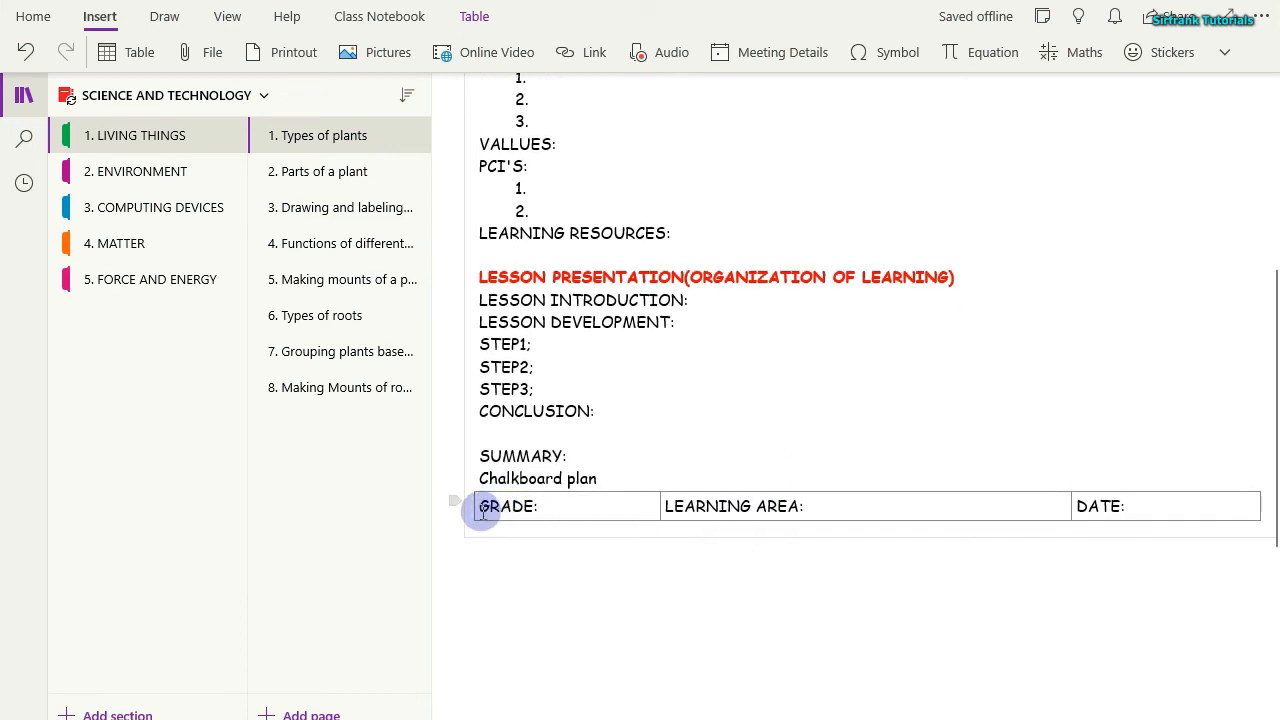
pyautogui.click(479, 507)
pyautogui.moveTo(479, 507); pyautogui.dragTo(1083, 504)
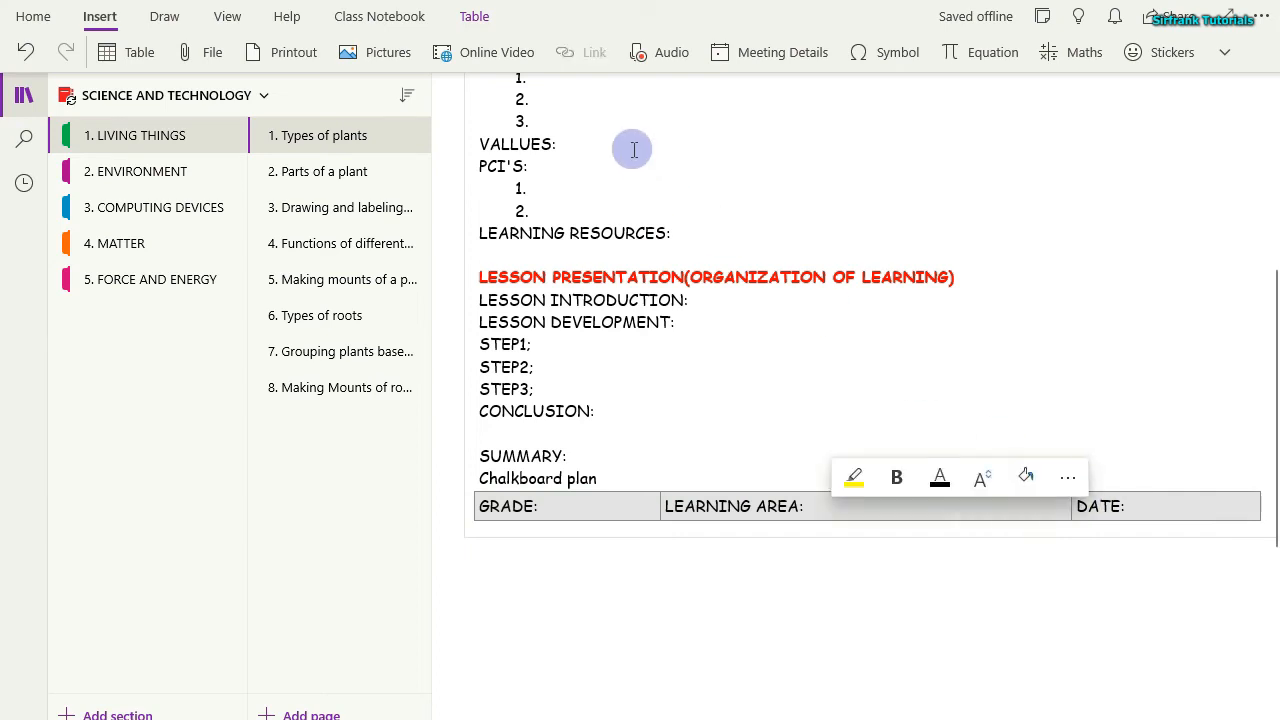
pyautogui.click(31, 15)
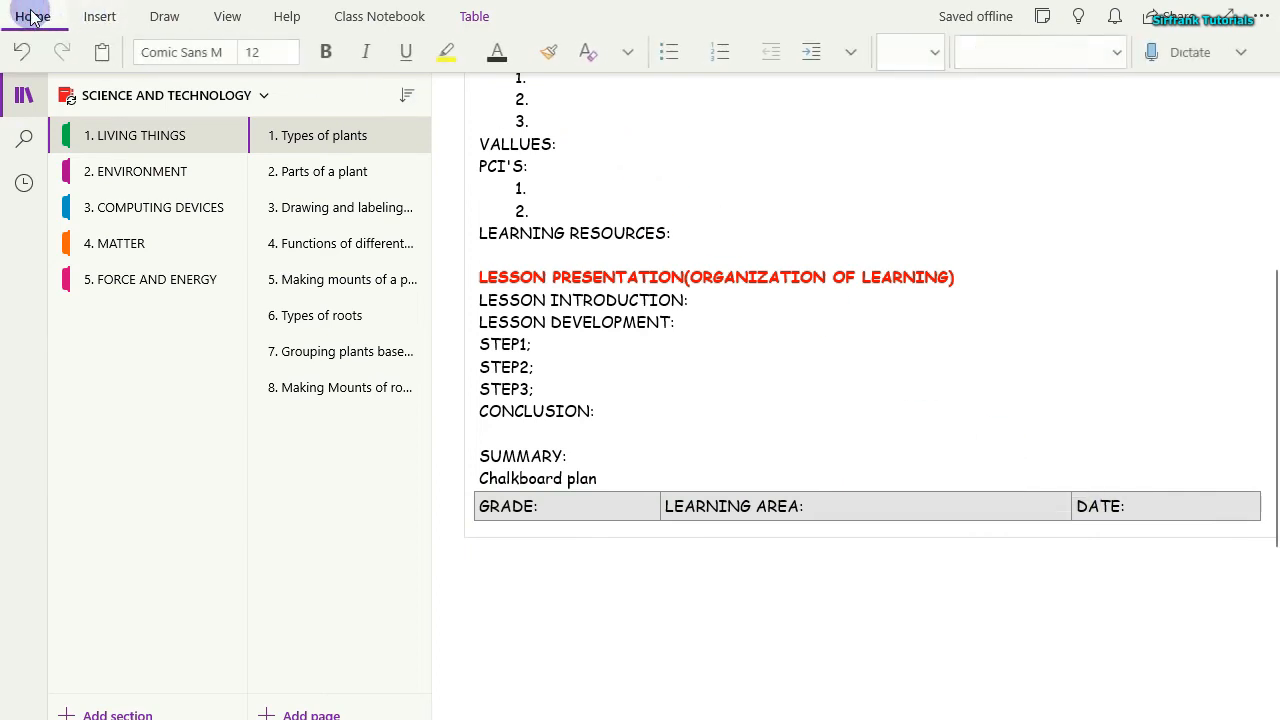
pyautogui.click(525, 55)
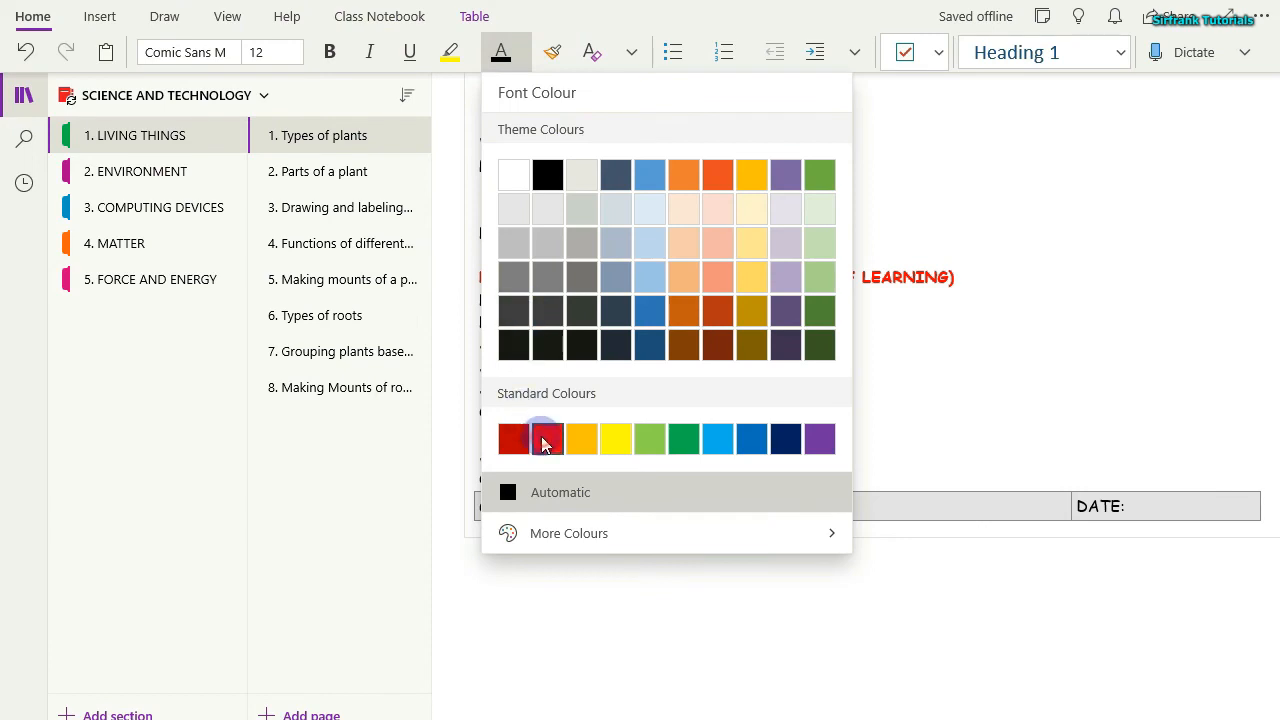
pyautogui.click(545, 443)
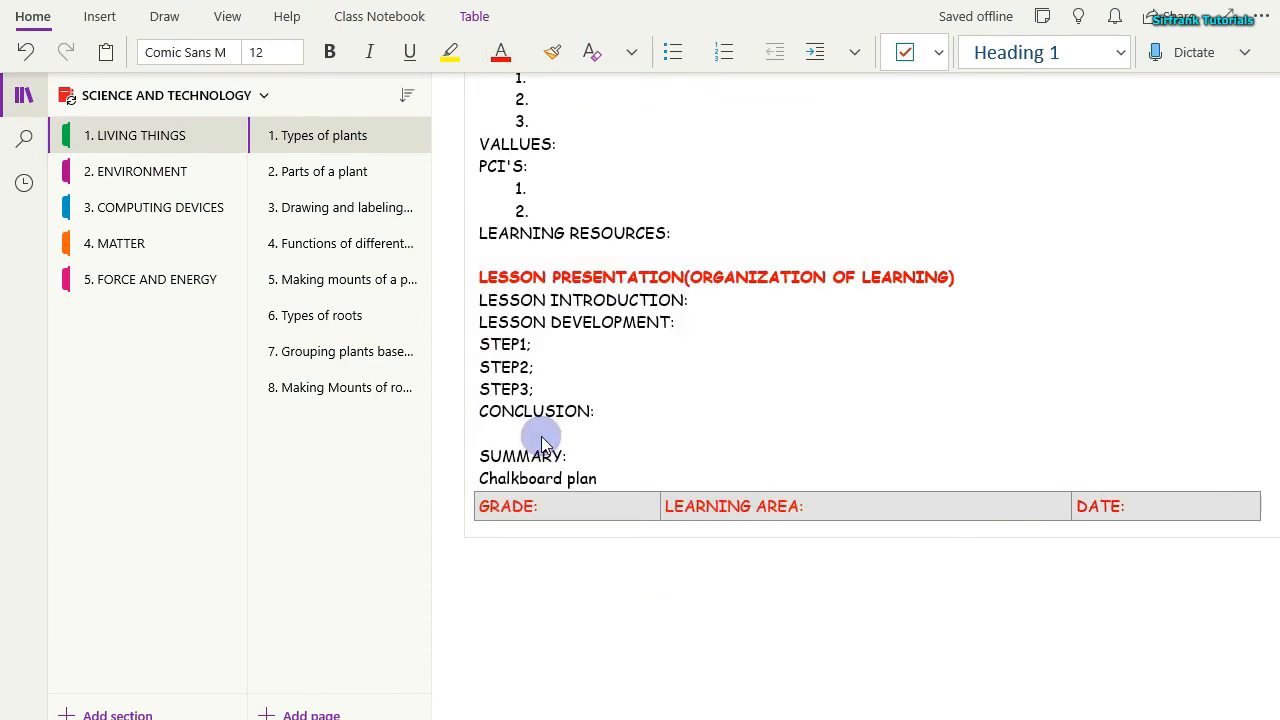
pyautogui.click(329, 51)
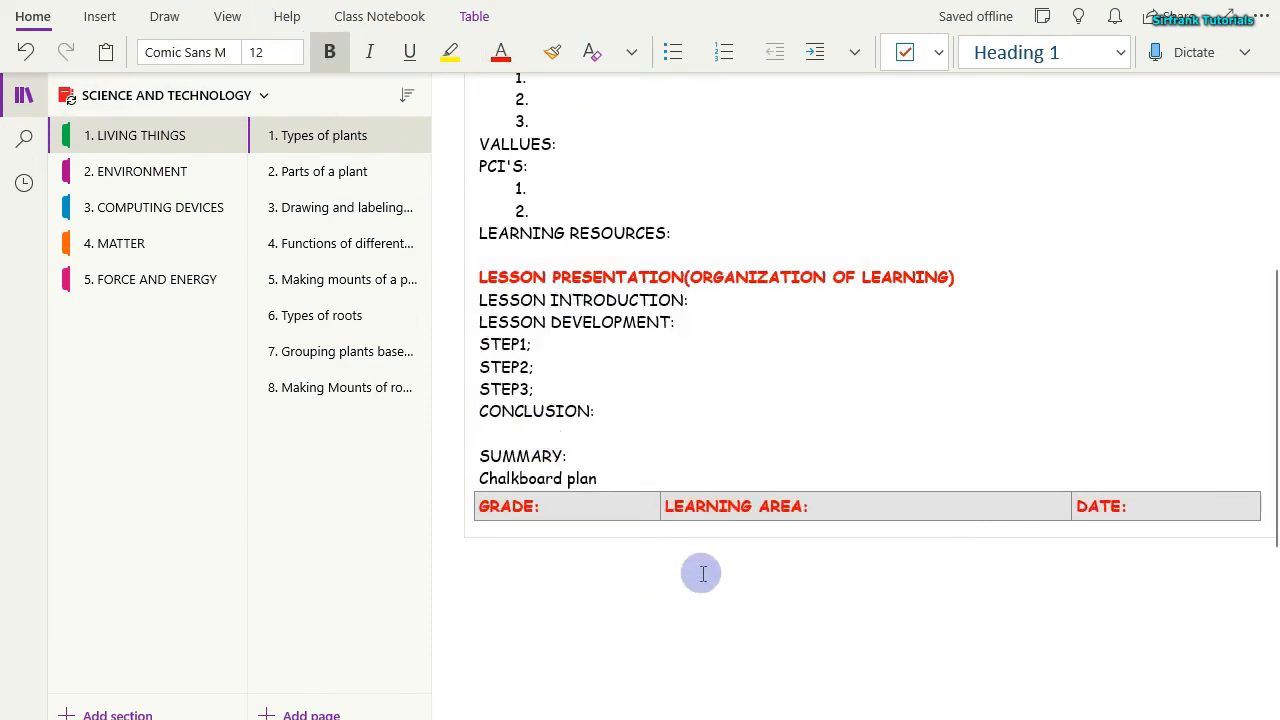
# Add an empty row below the chalkboard plan table's GRADE:, LEARNING AREA: and DATE: row, plus several blank lines beneath the table.
pyautogui.press('Tab')
pyautogui.click(839, 251)
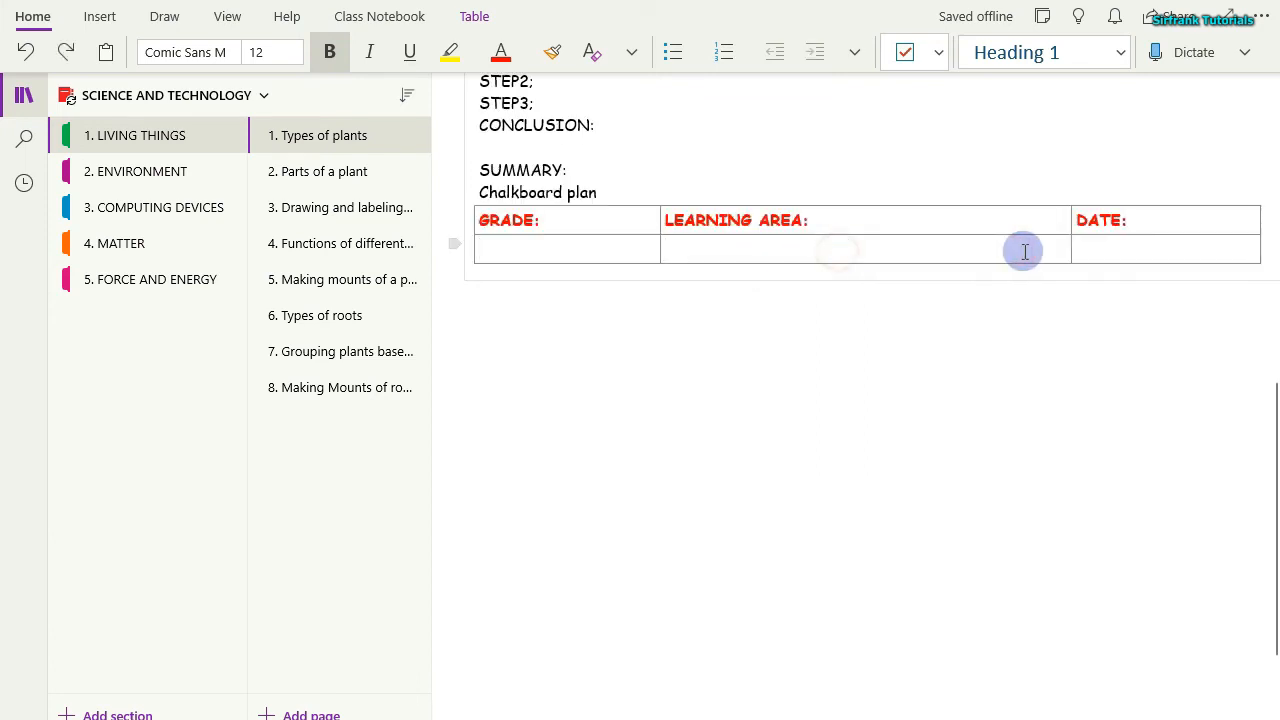
pyautogui.press('Tab')
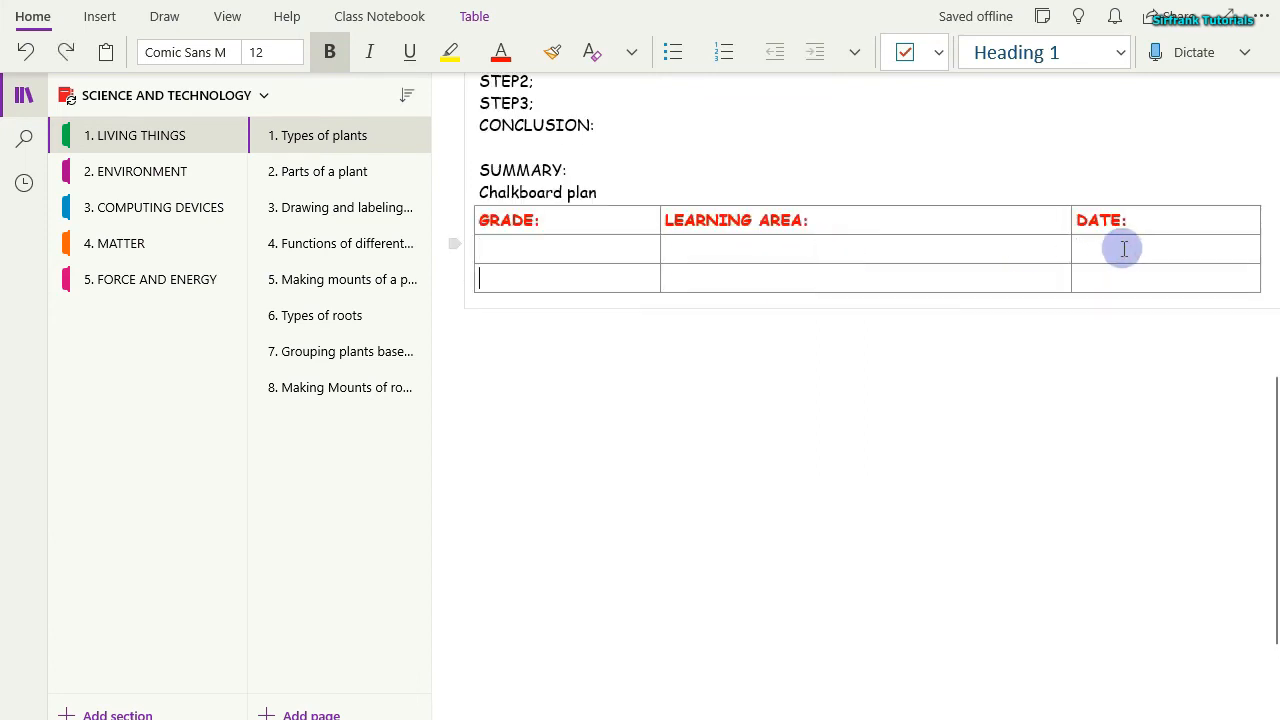
pyautogui.press('Return')
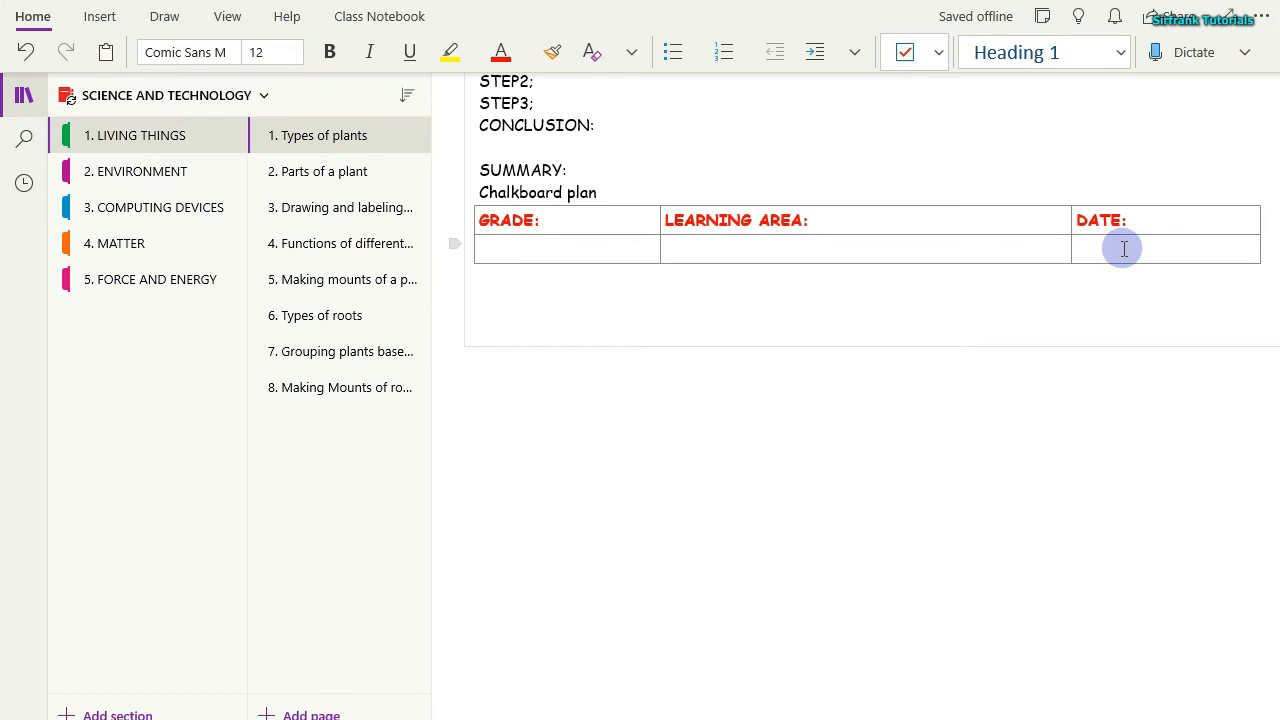
pyautogui.press('Return')
pyautogui.press('Return')
pyautogui.press('Return')
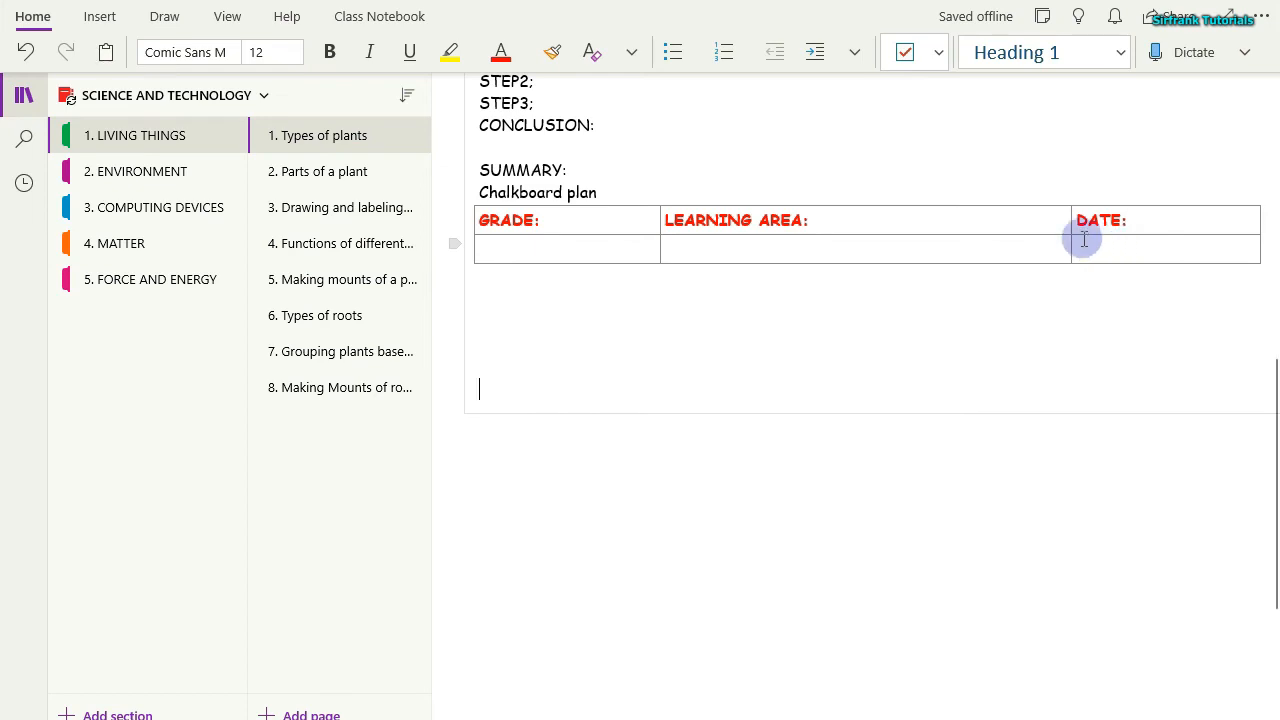
# Make the empty row of the chalkboard plan table much taller by adding about ten blank lines in its middle cell.
pyautogui.click(917, 252)
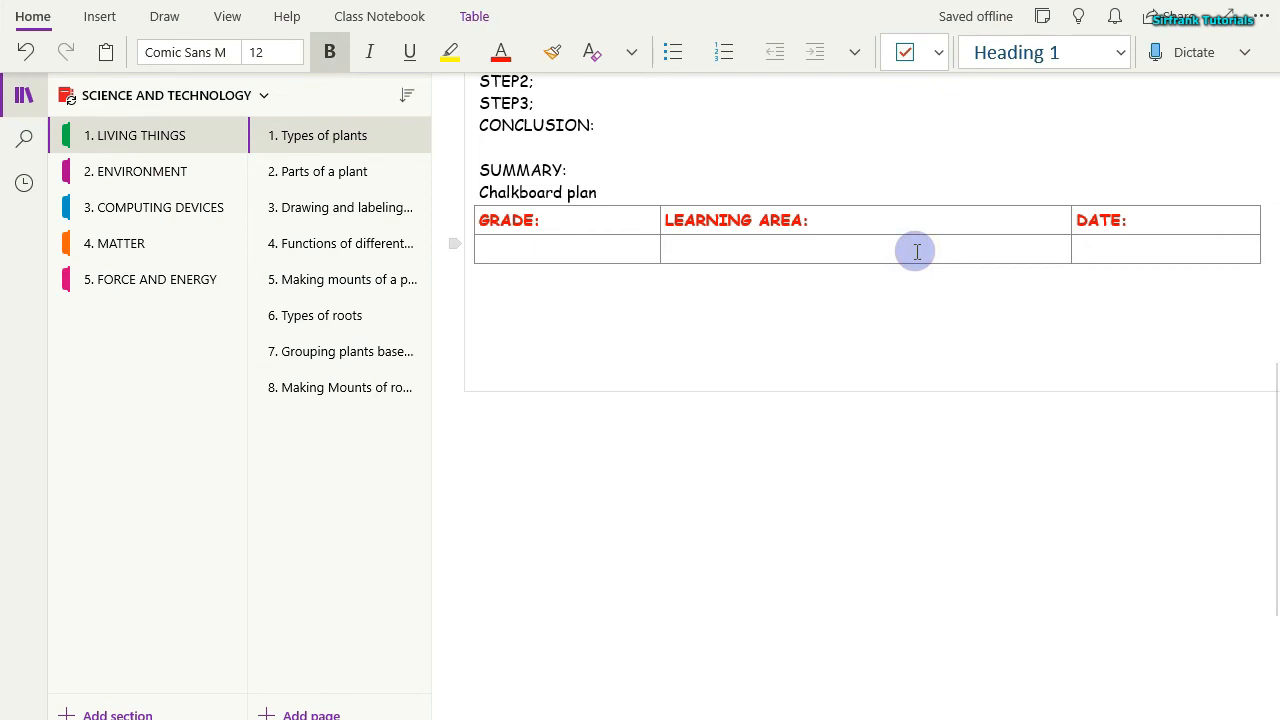
pyautogui.press('Return')
pyautogui.press('Return')
pyautogui.press('Return')
pyautogui.press('Return')
pyautogui.press('Return')
pyautogui.press('Return')
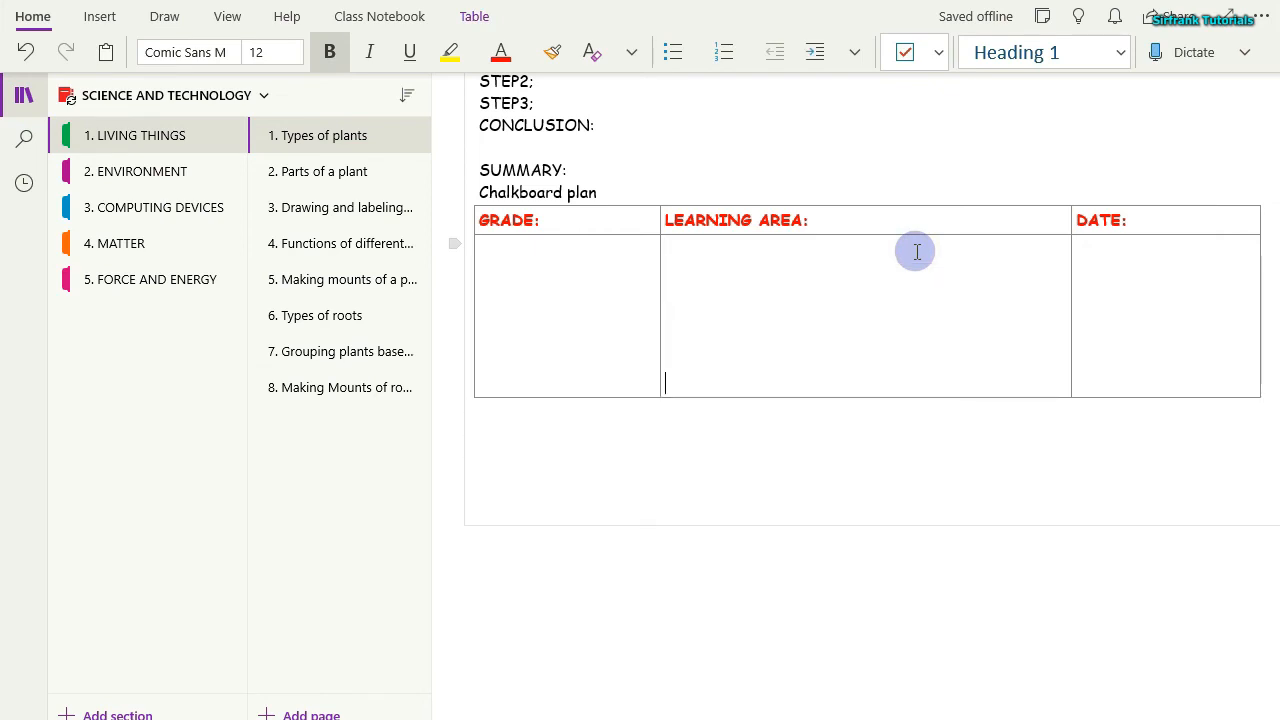
pyautogui.press('Return')
pyautogui.press('Return')
pyautogui.press('Return')
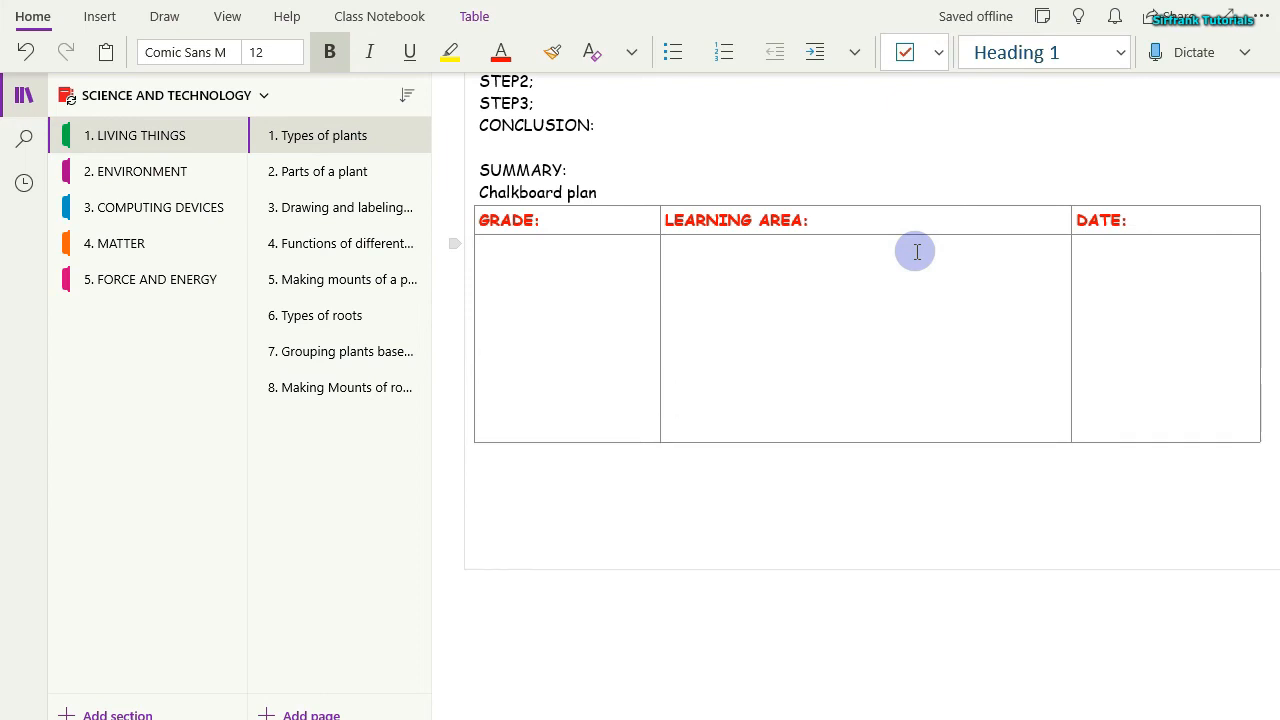
pyautogui.press('Return')
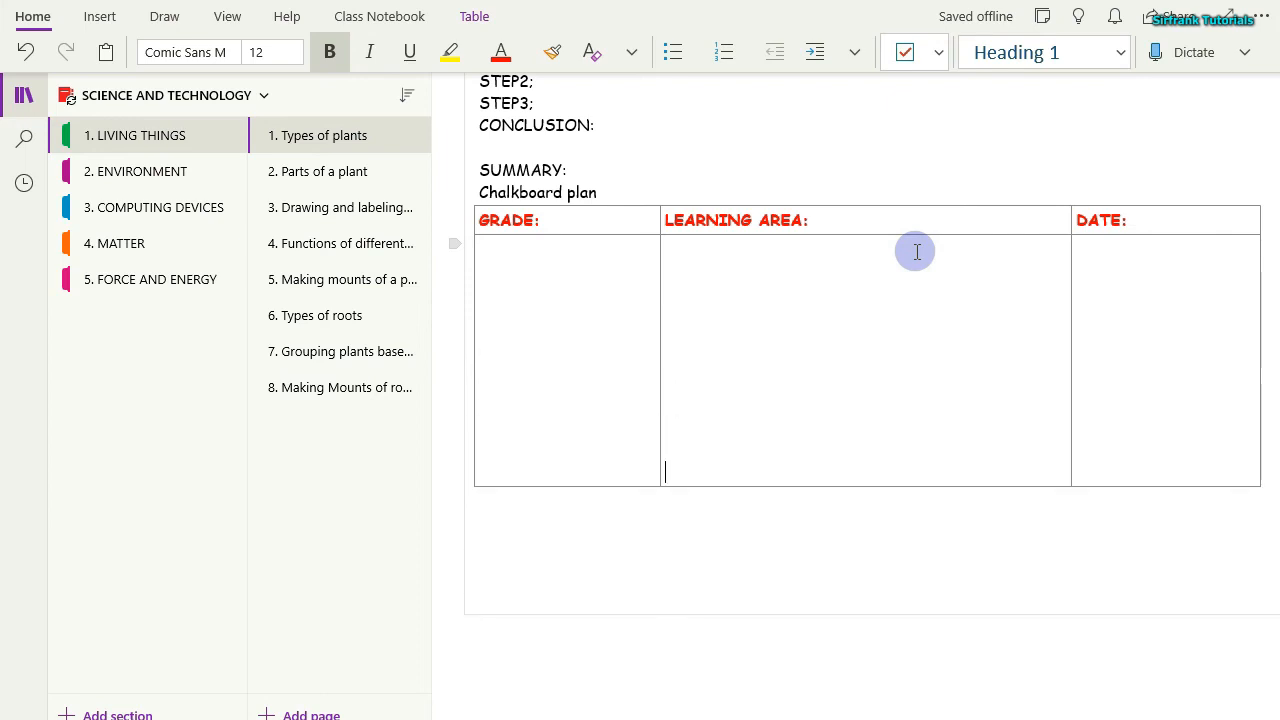
# Add the line LINK TO OTHER LEARNING AREAS: to the lesson plan, leaving a gap below the chalkboard plan table.
pyautogui.scroll(7, 840, 334)
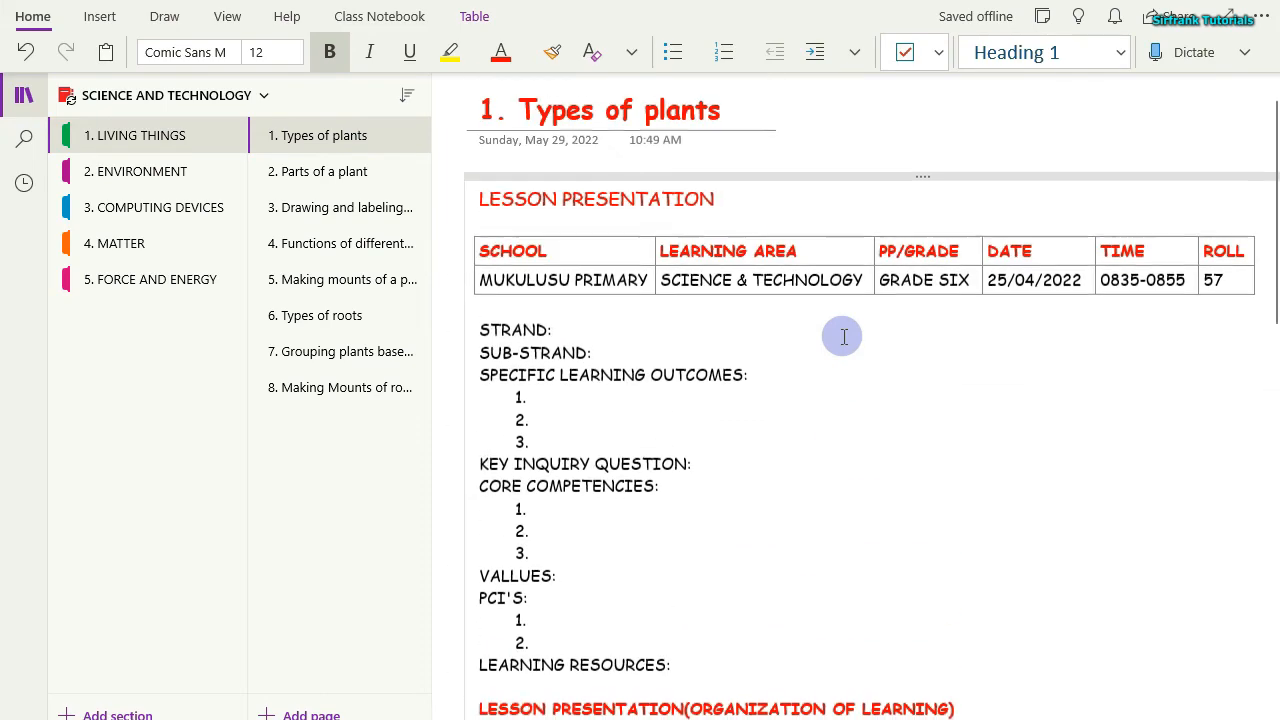
pyautogui.scroll(-3, 843, 336)
pyautogui.scroll(-10, 843, 336)
pyautogui.scroll(6, 843, 336)
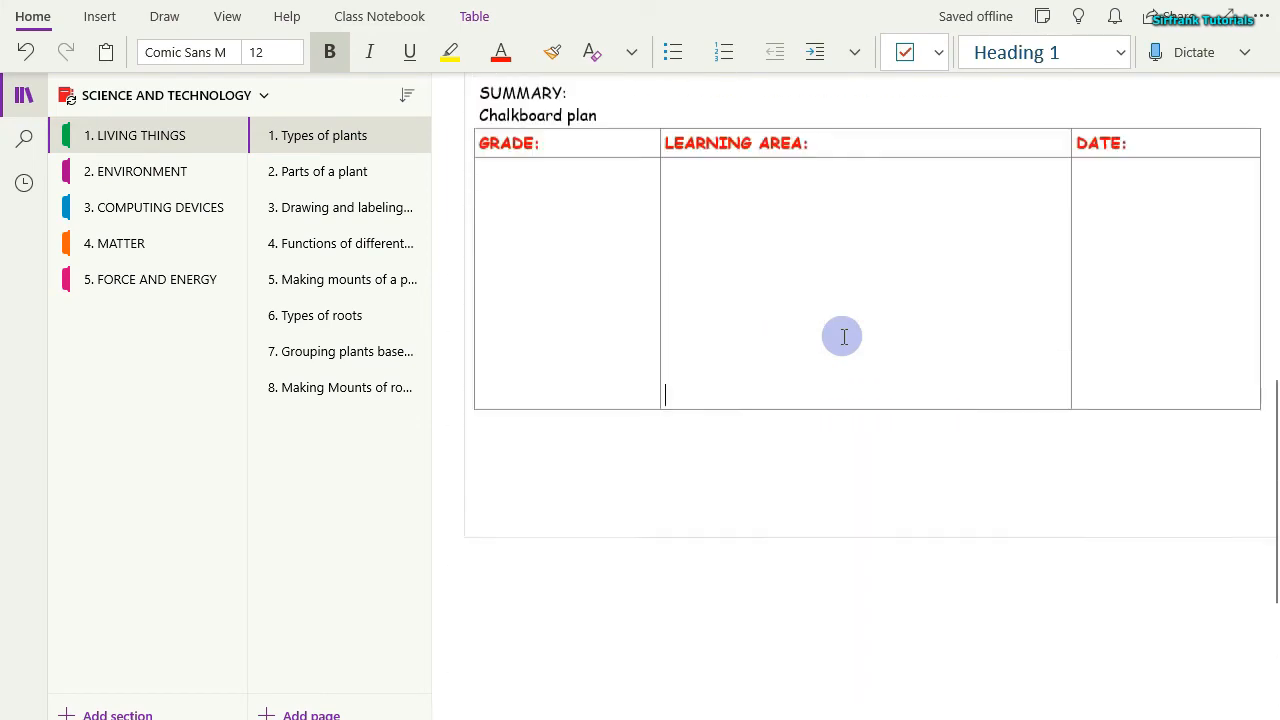
pyautogui.scroll(-3, 843, 336)
pyautogui.scroll(-3, 843, 336)
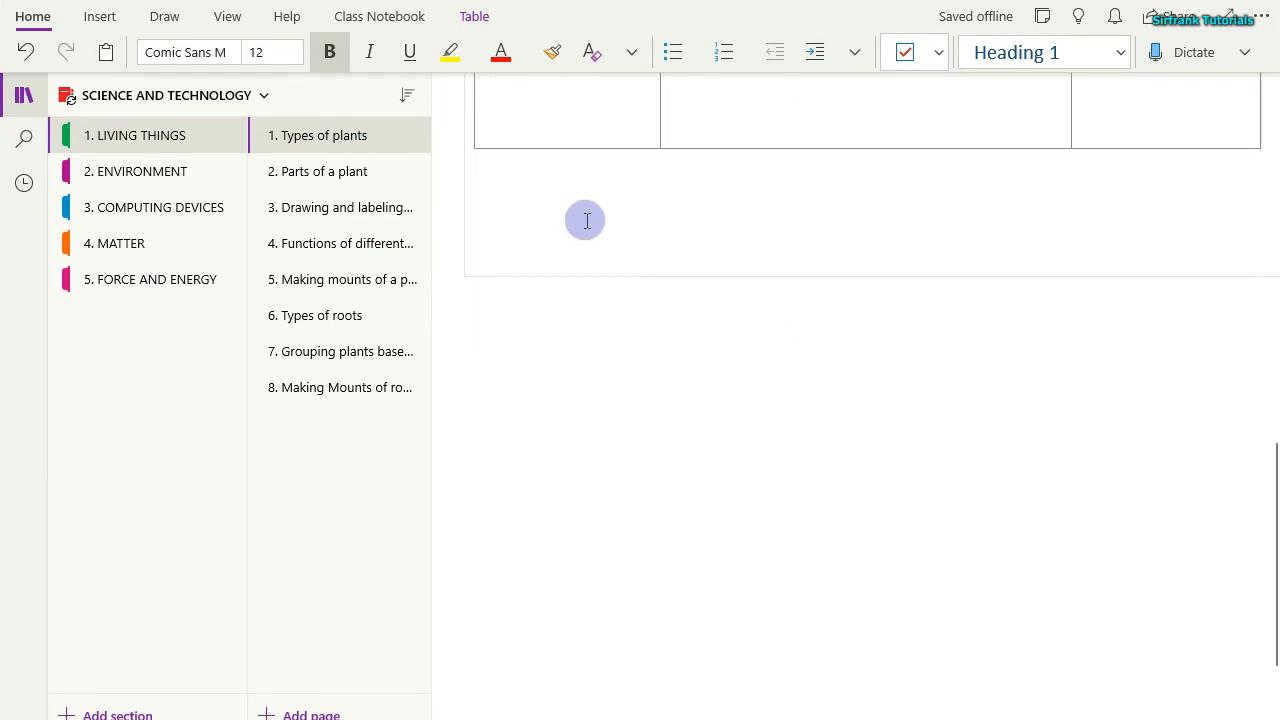
pyautogui.click(526, 212)
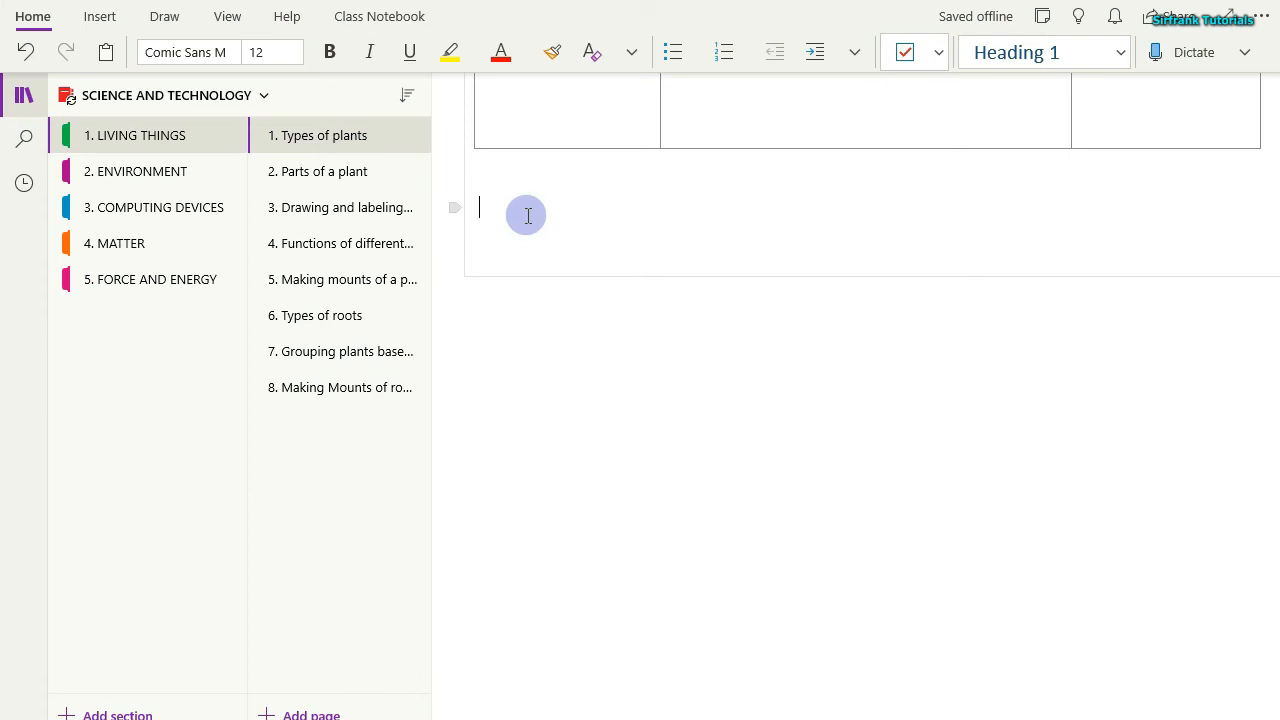
pyautogui.write('I')
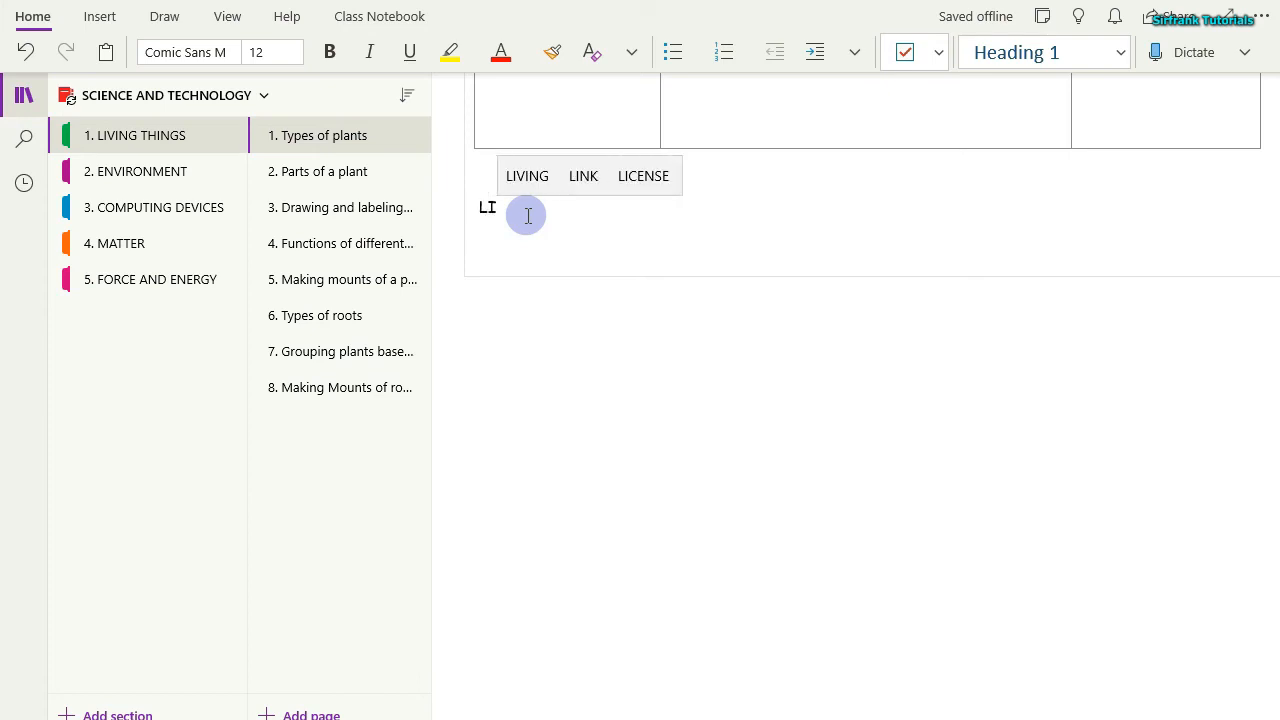
pyautogui.write('NK TO OTHER LEARNING AREAS:')
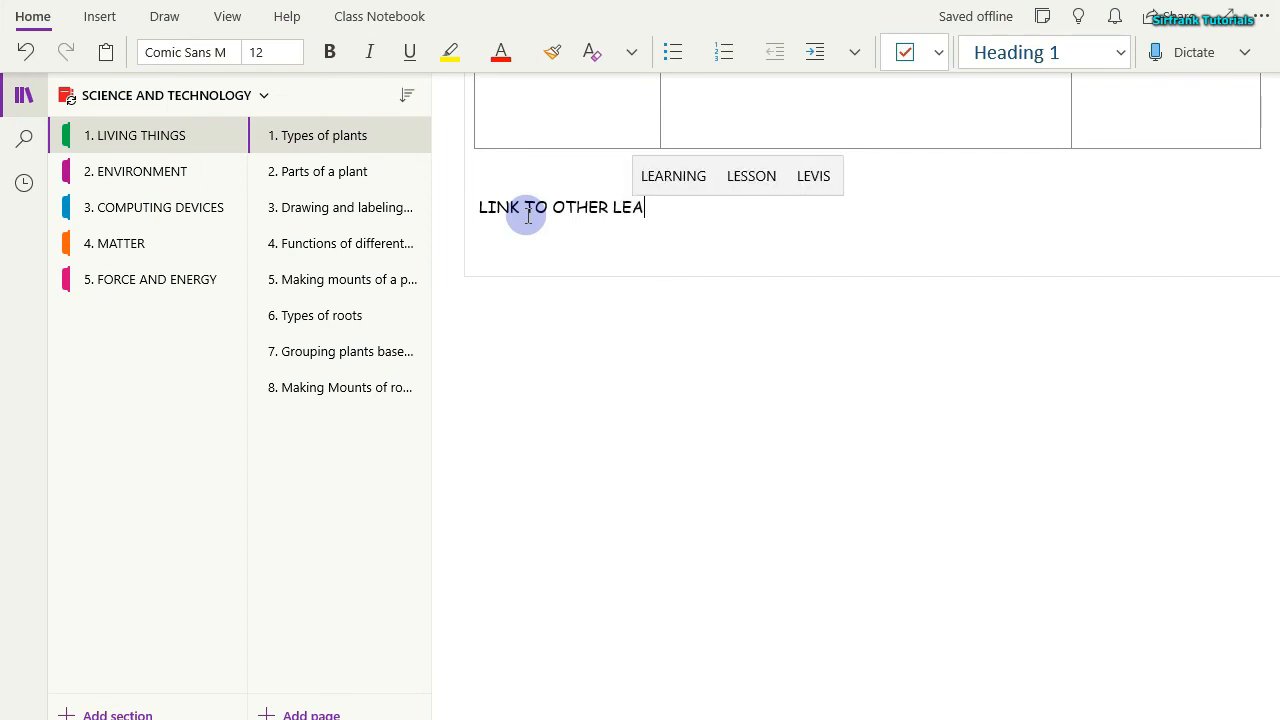
pyautogui.press('Return')
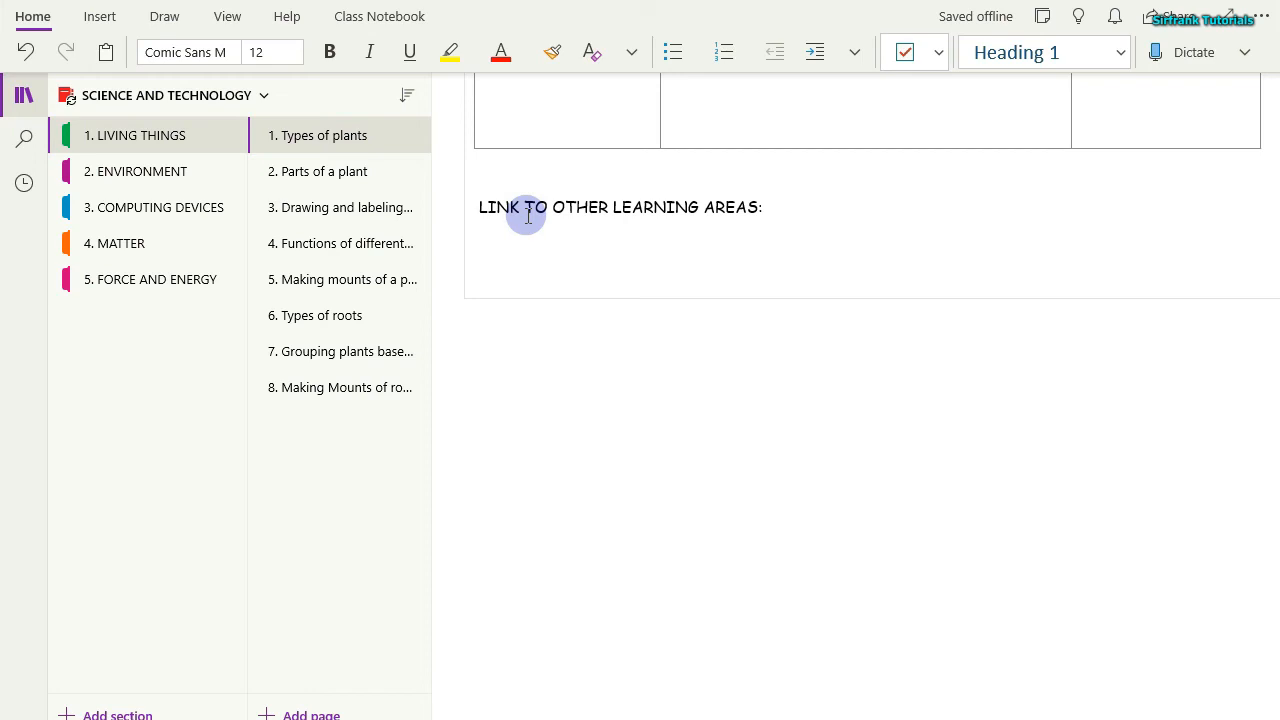
# Add the lines SUGGESTEG COMMUNITY SERVICE LEARNING: and ASSESSMENT: below LINK TO OTHER LEARNING AREAS:.
pyautogui.write('SUG')
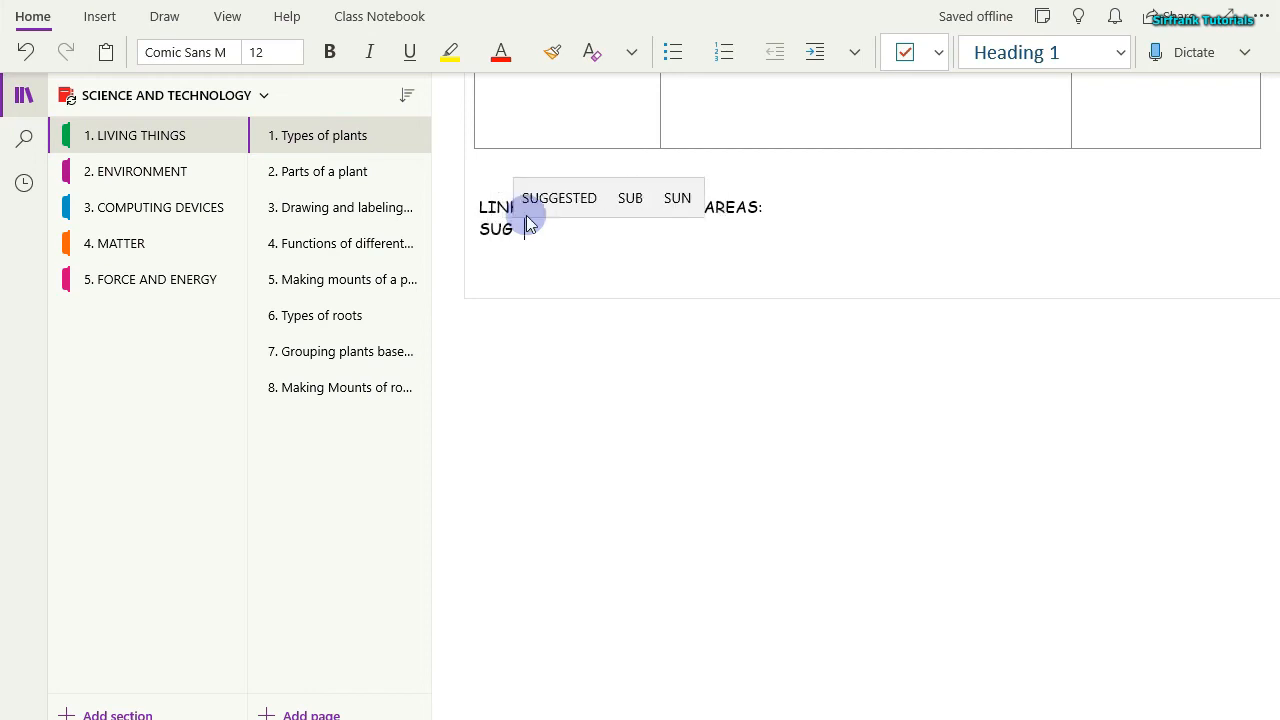
pyautogui.write('GESTEG COMMUNITY SER')
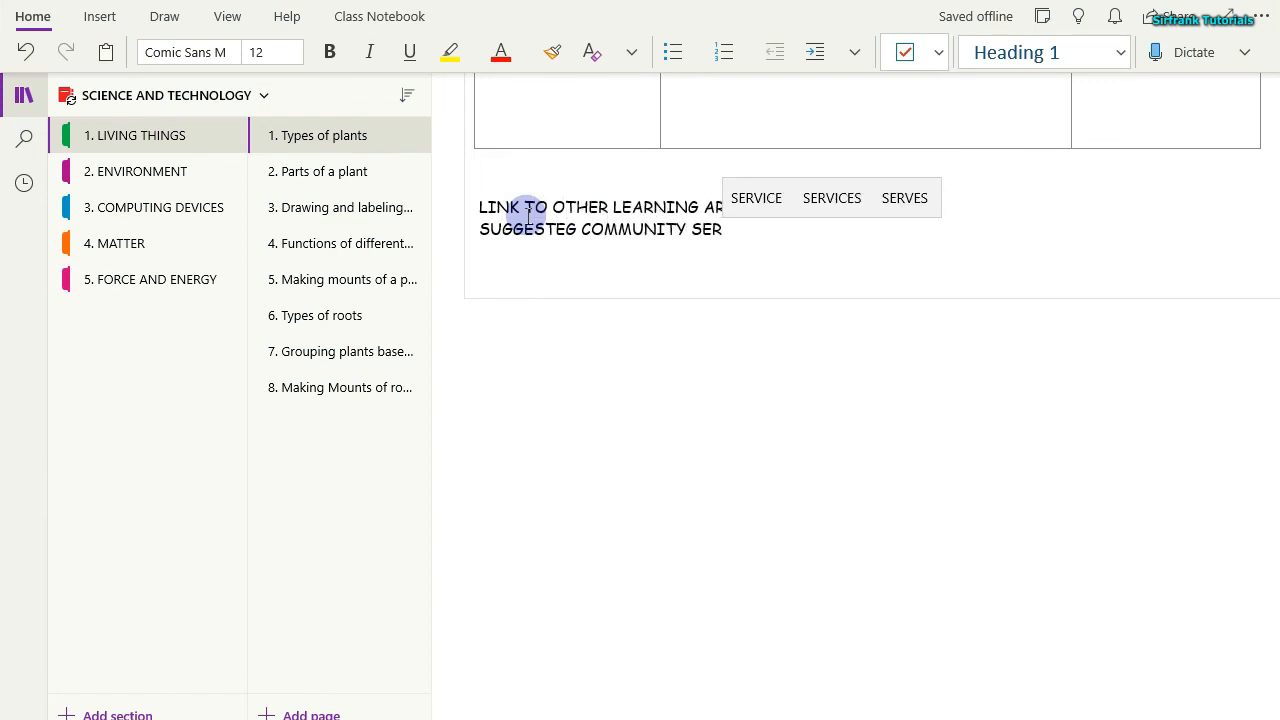
pyautogui.write('VICE LEARNING:')
pyautogui.press('Return')
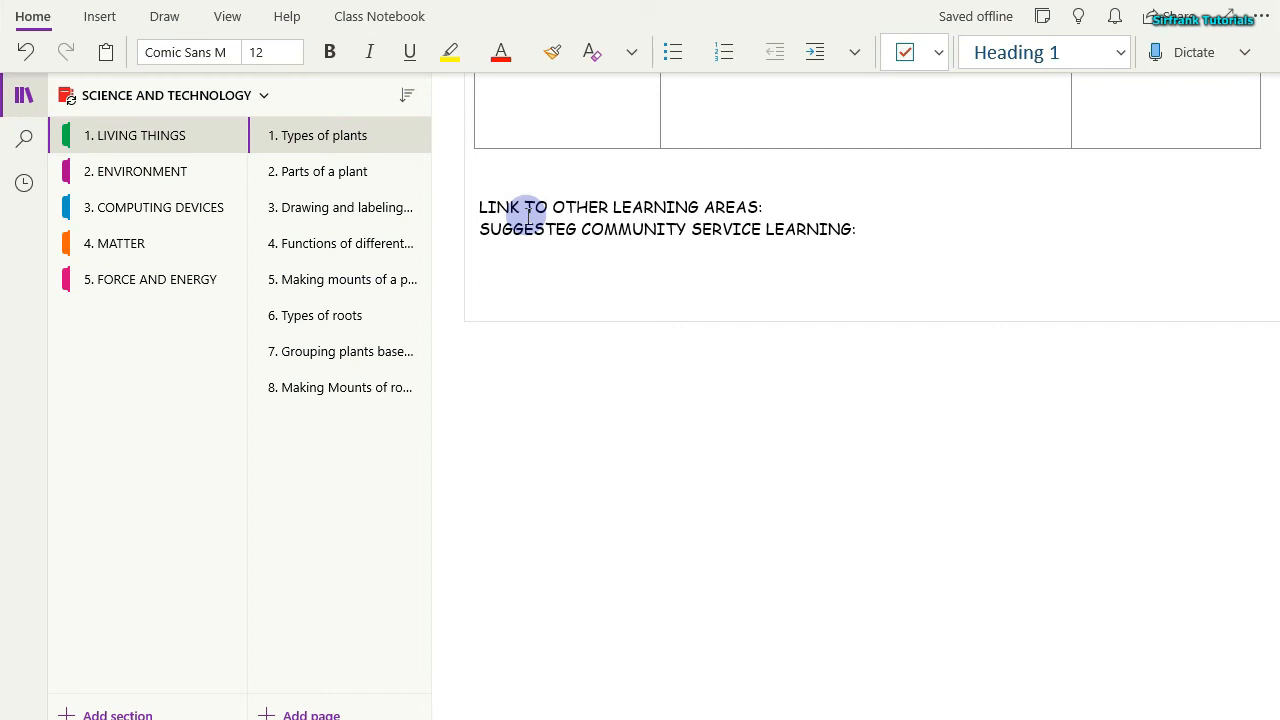
pyautogui.write('ASSESSMENT:')
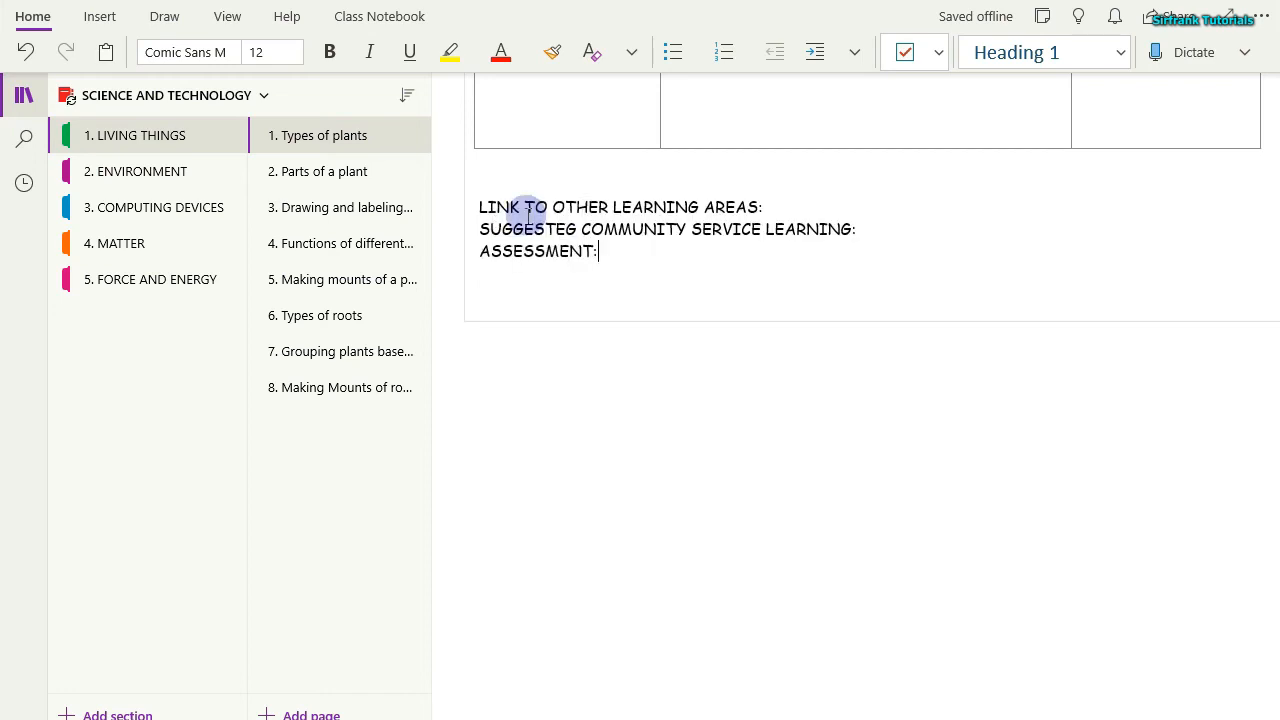
pyautogui.press('Return')
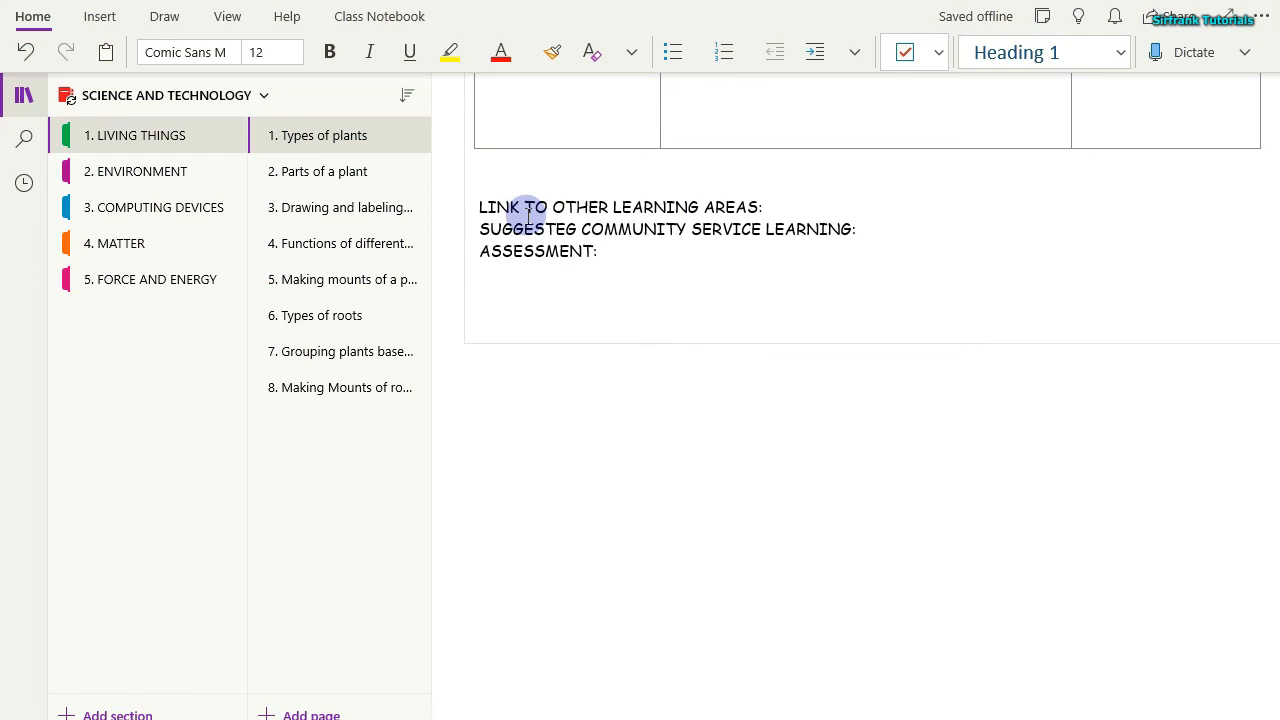
pyautogui.write('TAK')
pyautogui.press('BackSpace')
pyautogui.press('BackSpace')
pyautogui.press('BackSpace')
pyautogui.press('BackSpace')
pyautogui.press('BackSpace')
pyautogui.press('BackSpace')
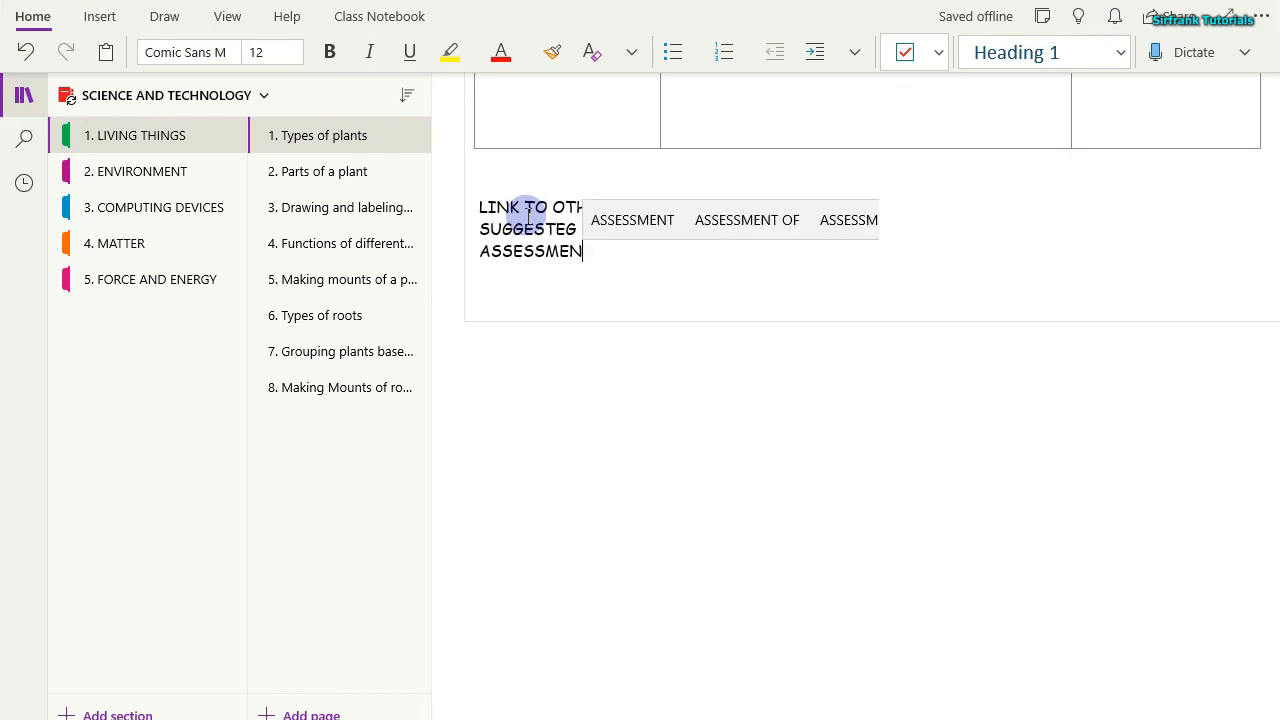
pyautogui.write('T:')
pyautogui.press('Return')
# Add the lines TAKE HOME/EXTENDED LEARNING ACTIVITIES: and REFLECTION: below ASSESSMENT:.
pyautogui.write('TAKE HOME/EXTEND')
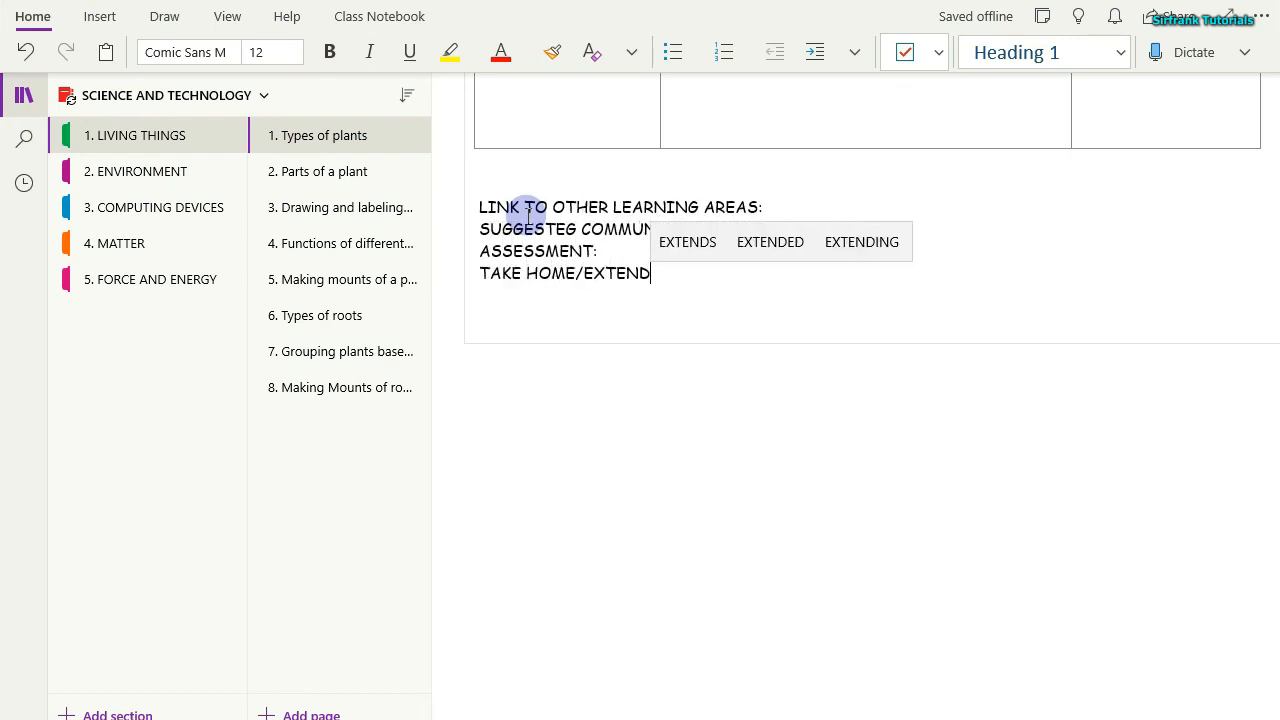
pyautogui.write('ED LEARNING ACTIVITIE')
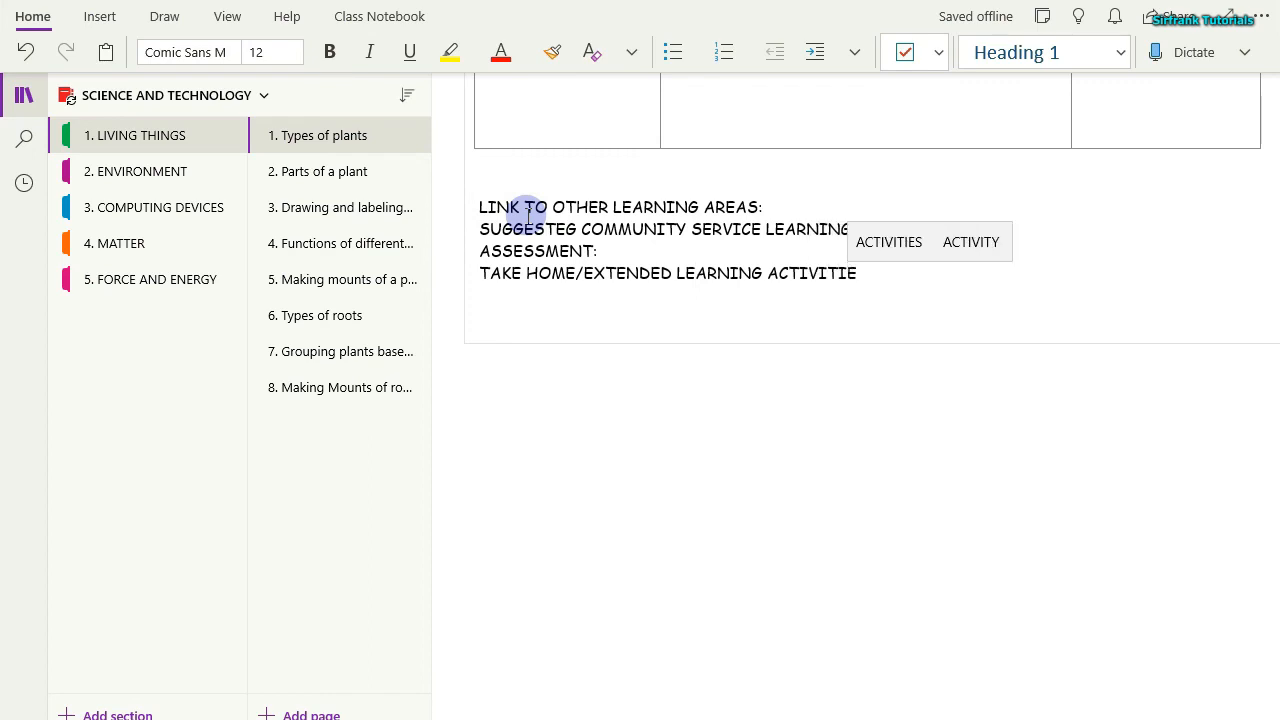
pyautogui.write('S')
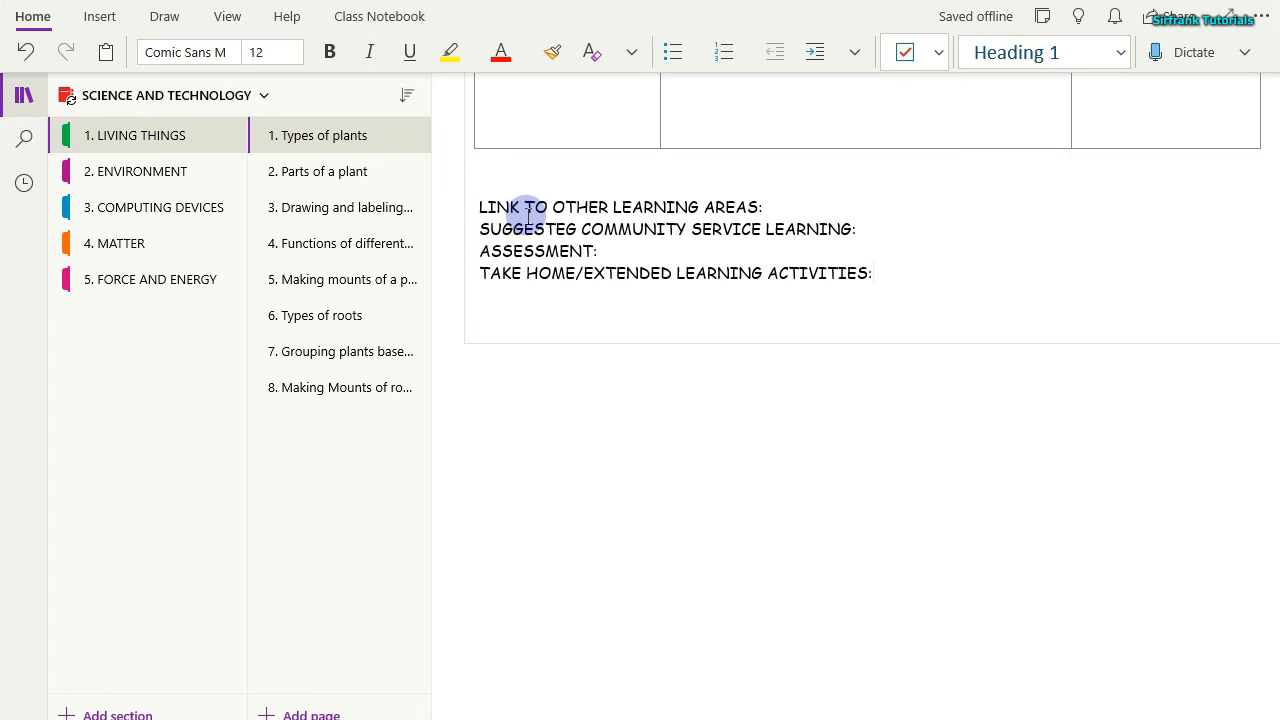
pyautogui.press('Return')
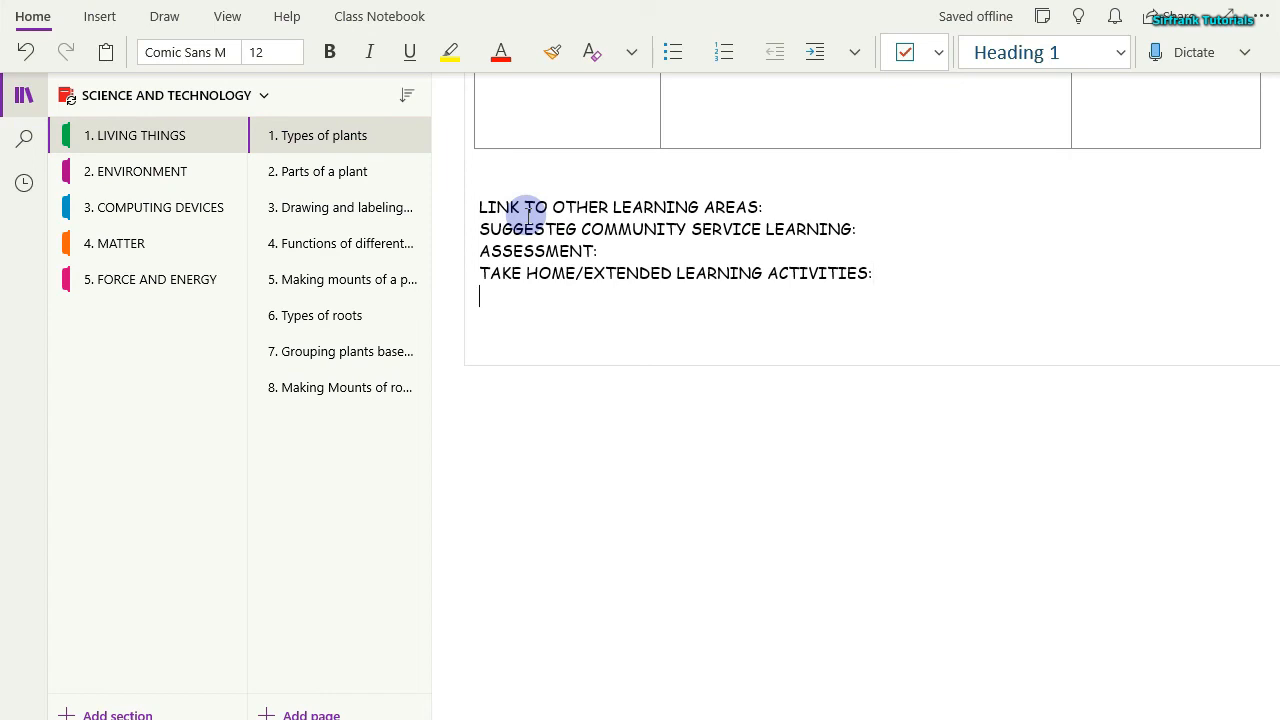
pyautogui.write('RE')
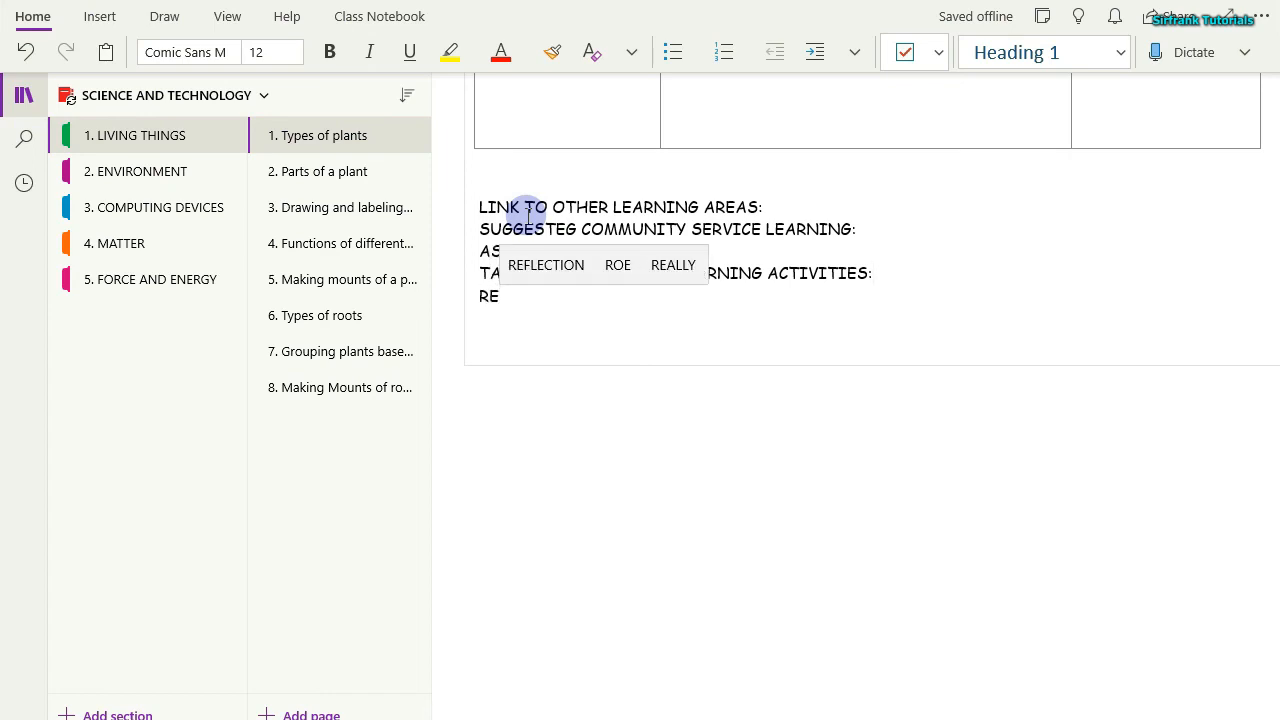
pyautogui.write('FLECTION:')
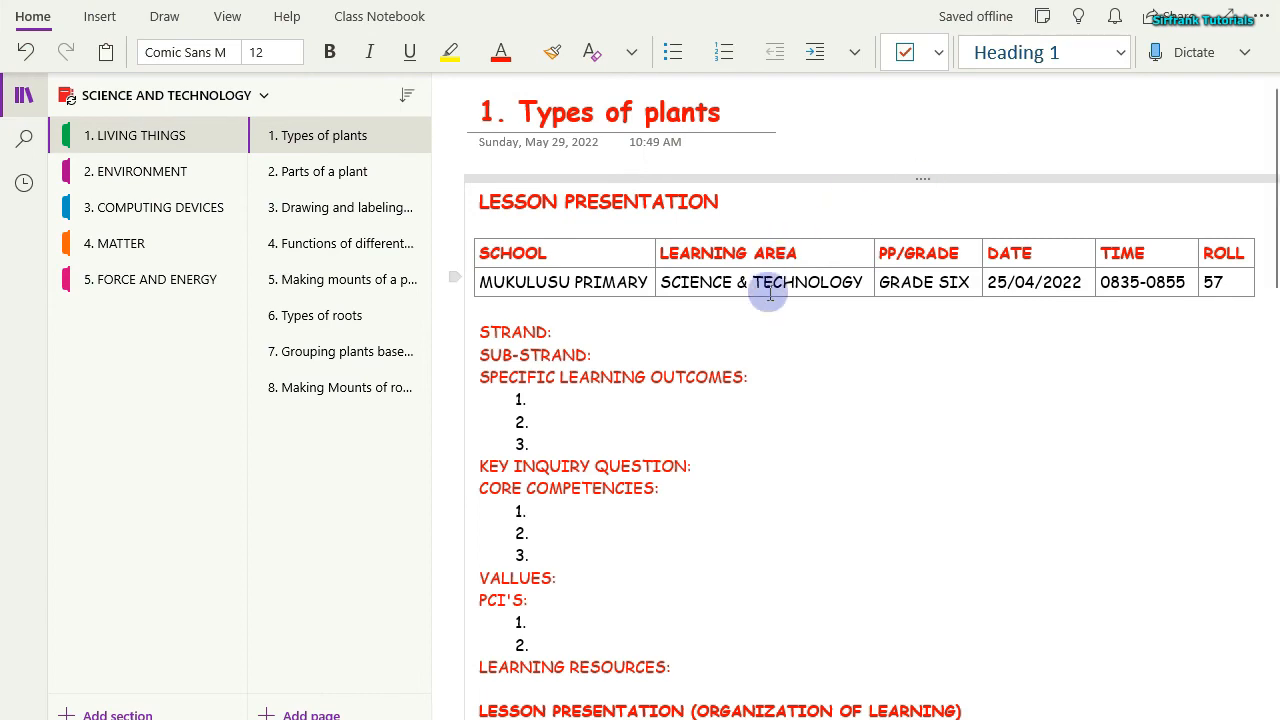
# Copy the entire lesson plan template from the Types of plants page and paste it into the 2. Parts of a plant page.
pyautogui.scroll(-15, 770, 303)
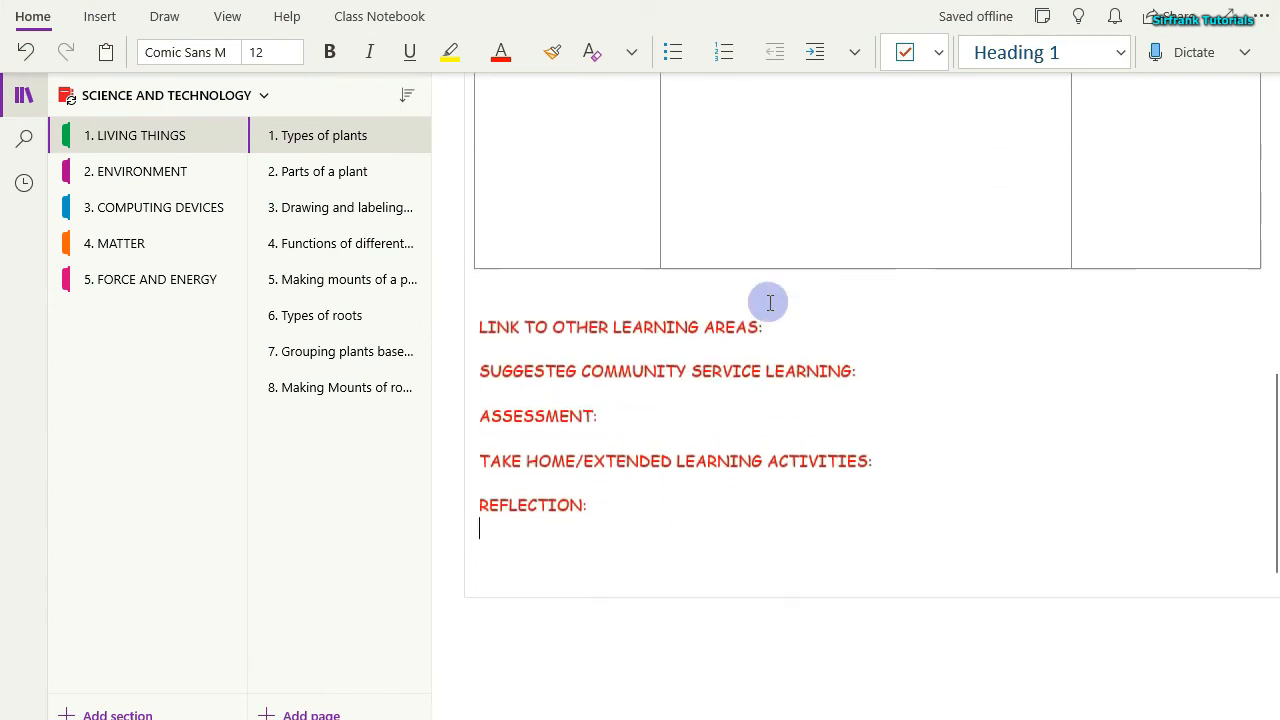
pyautogui.scroll(15, 770, 303)
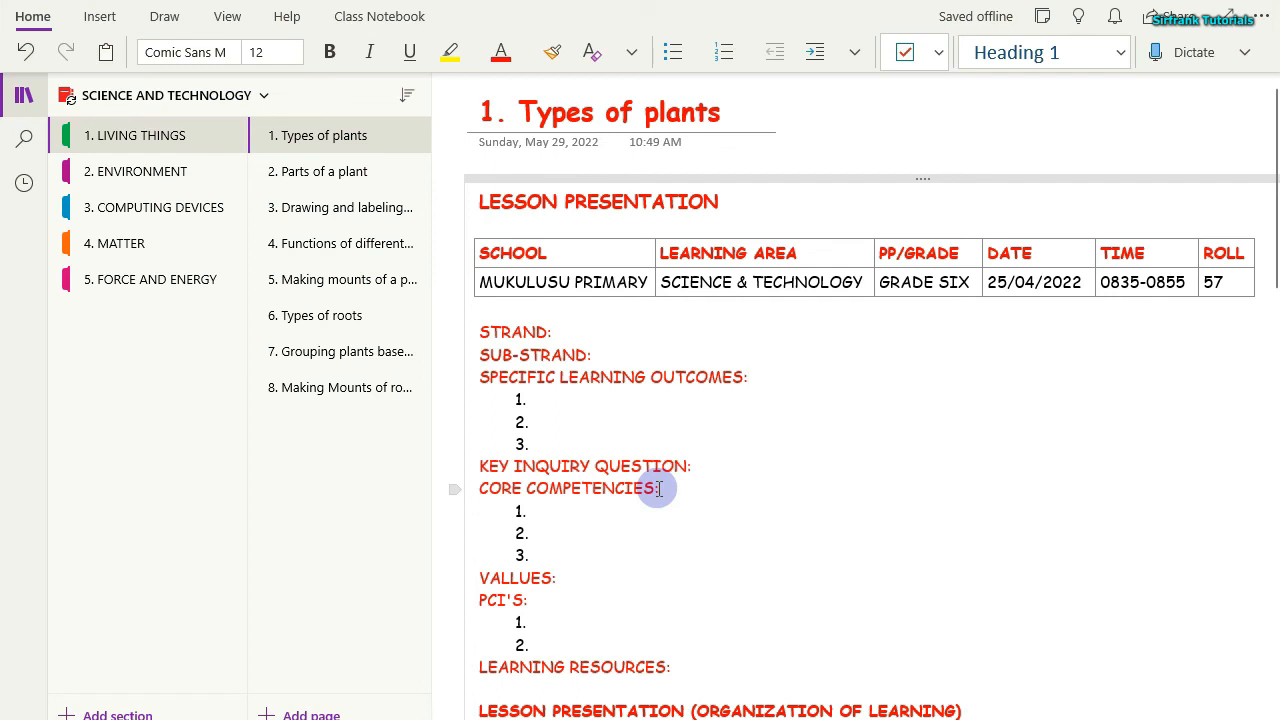
pyautogui.click(468, 180)
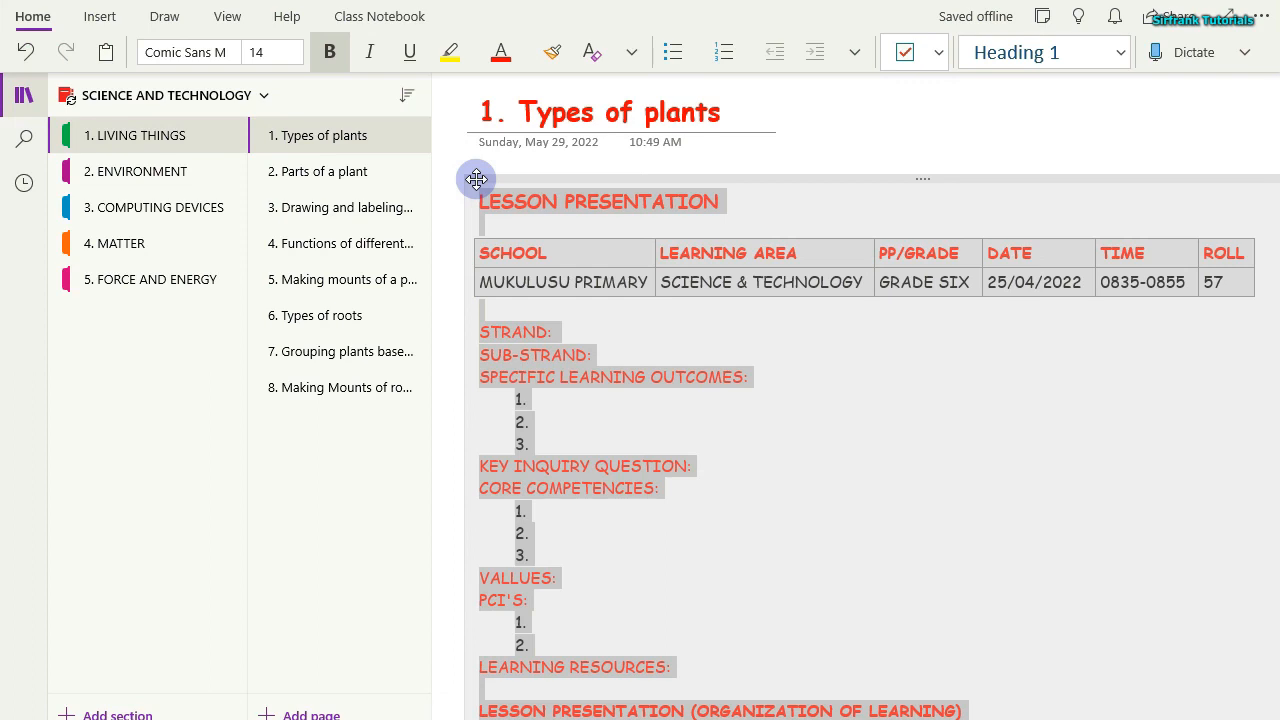
pyautogui.click(311, 173)
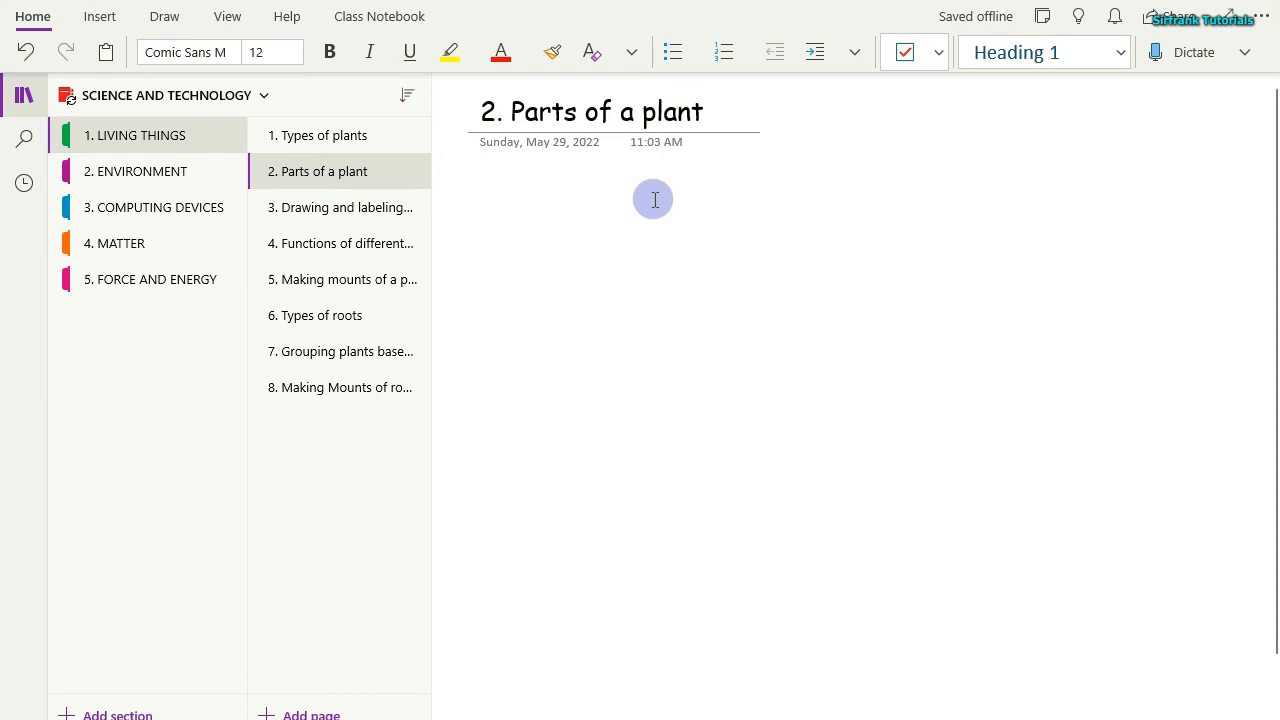
pyautogui.hotkey('ctrl', 'v')
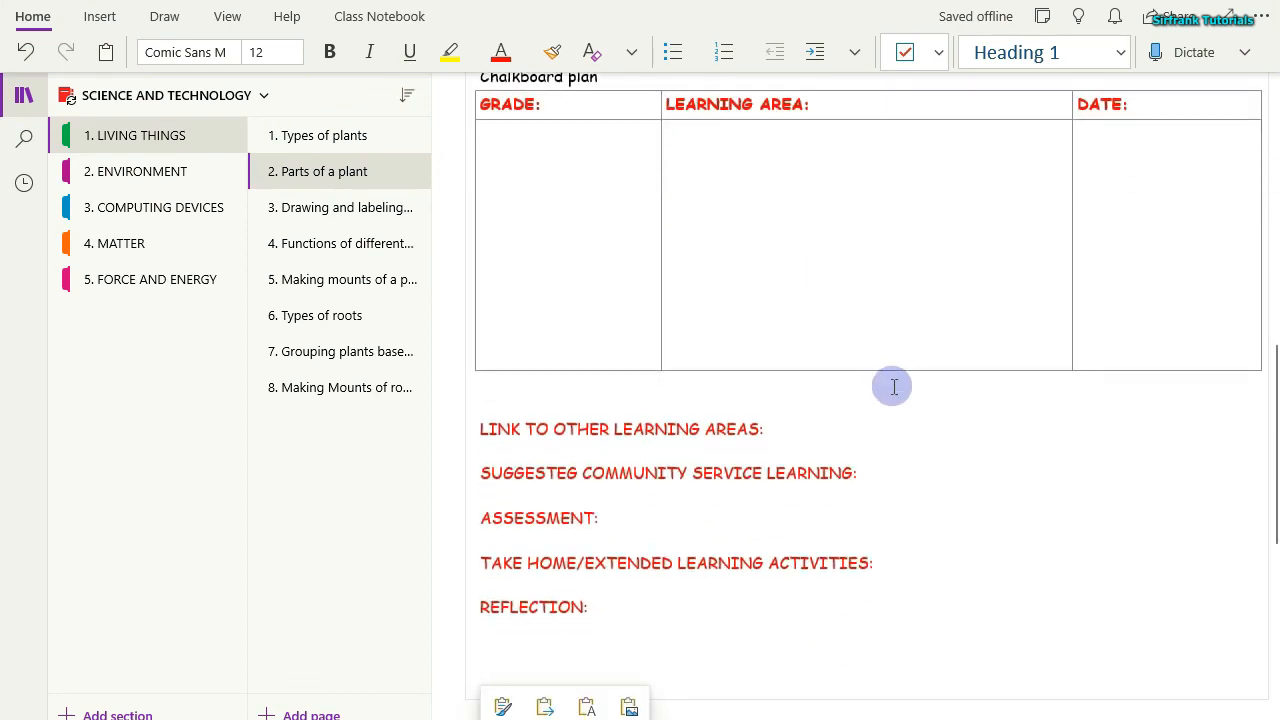
pyautogui.scroll(15, 893, 386)
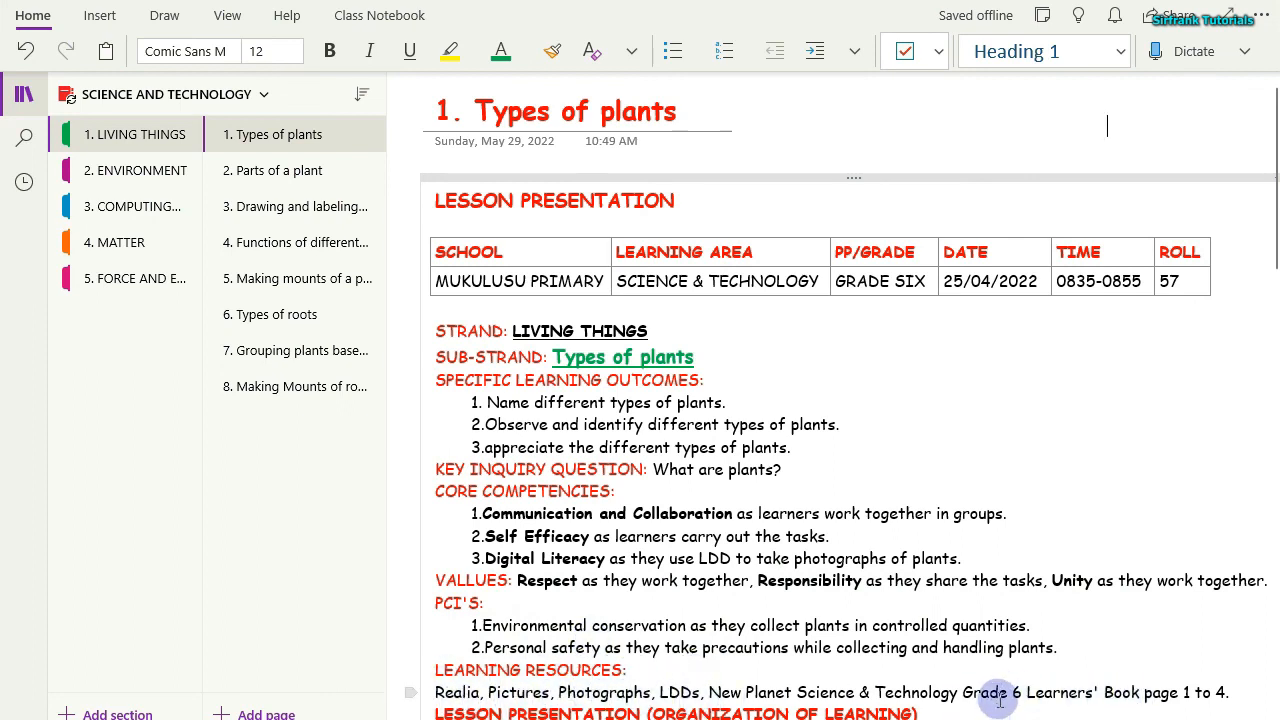
# Review the filled-in Types of plants lesson plan, from the learning outcomes through the lesson development to the illustrated chalkboard plan.
pyautogui.scroll(-1, 998, 702)
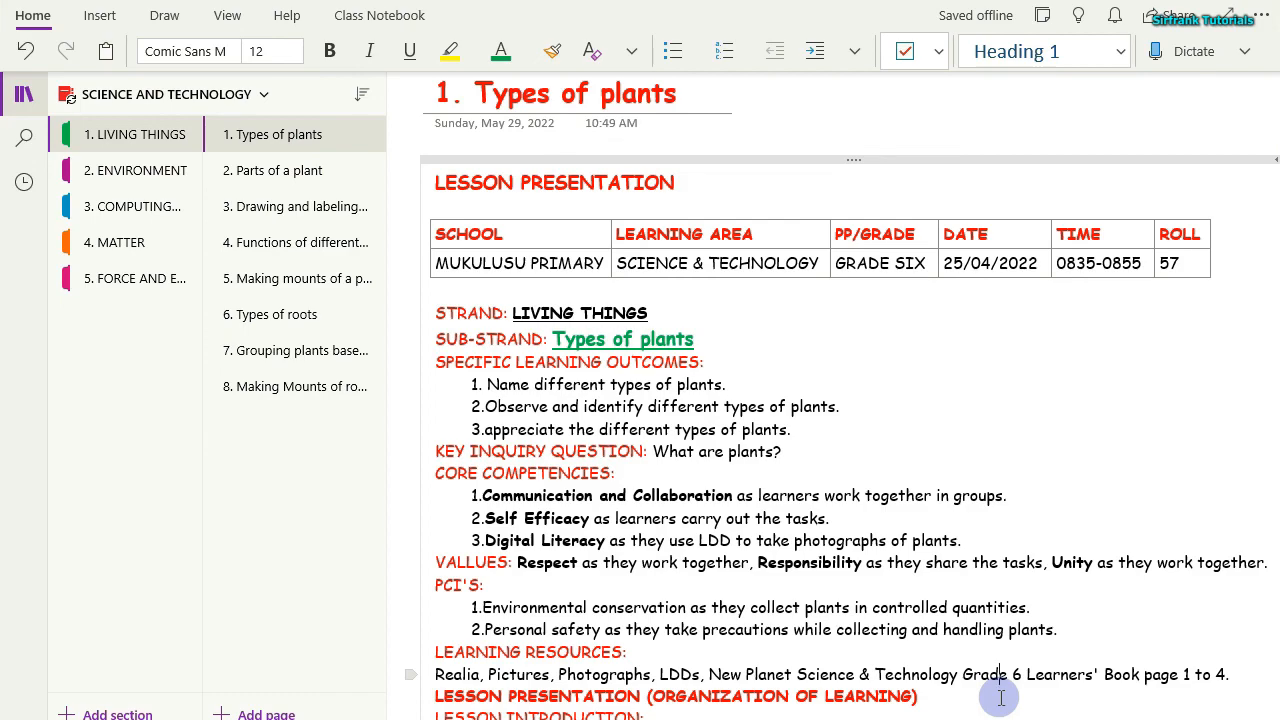
pyautogui.scroll(-5, 1000, 698)
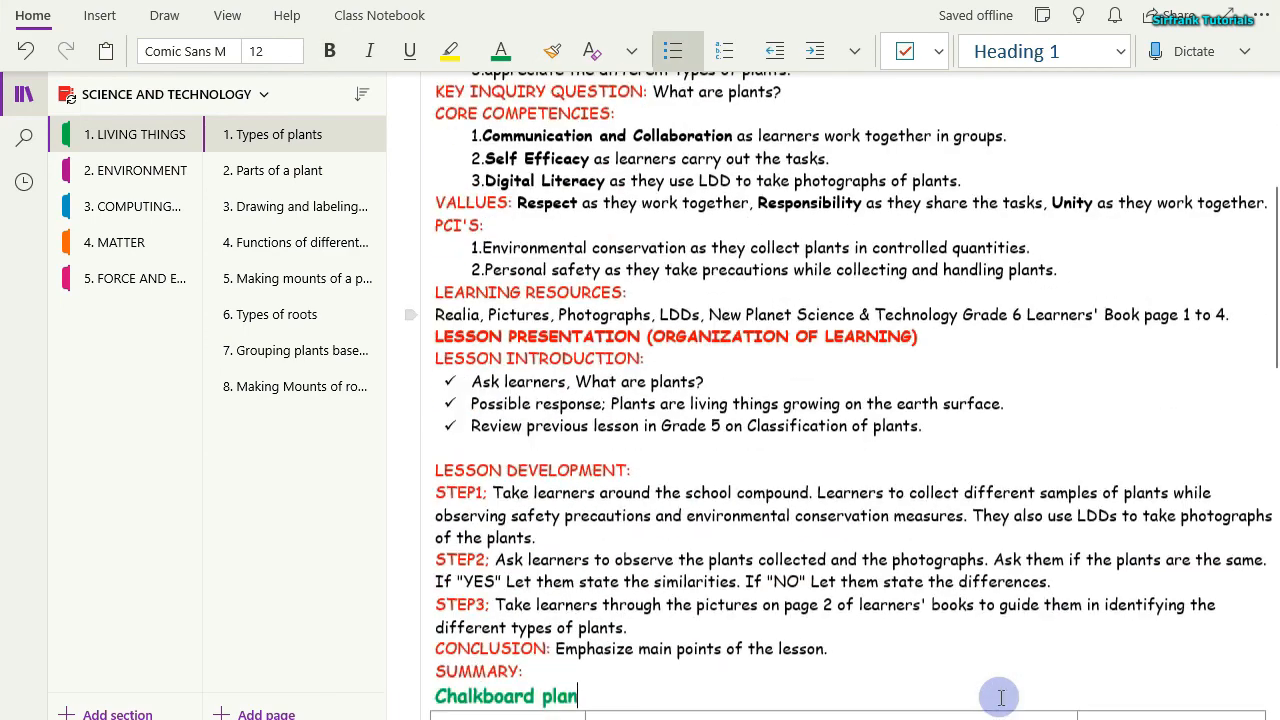
pyautogui.scroll(-5, 1000, 698)
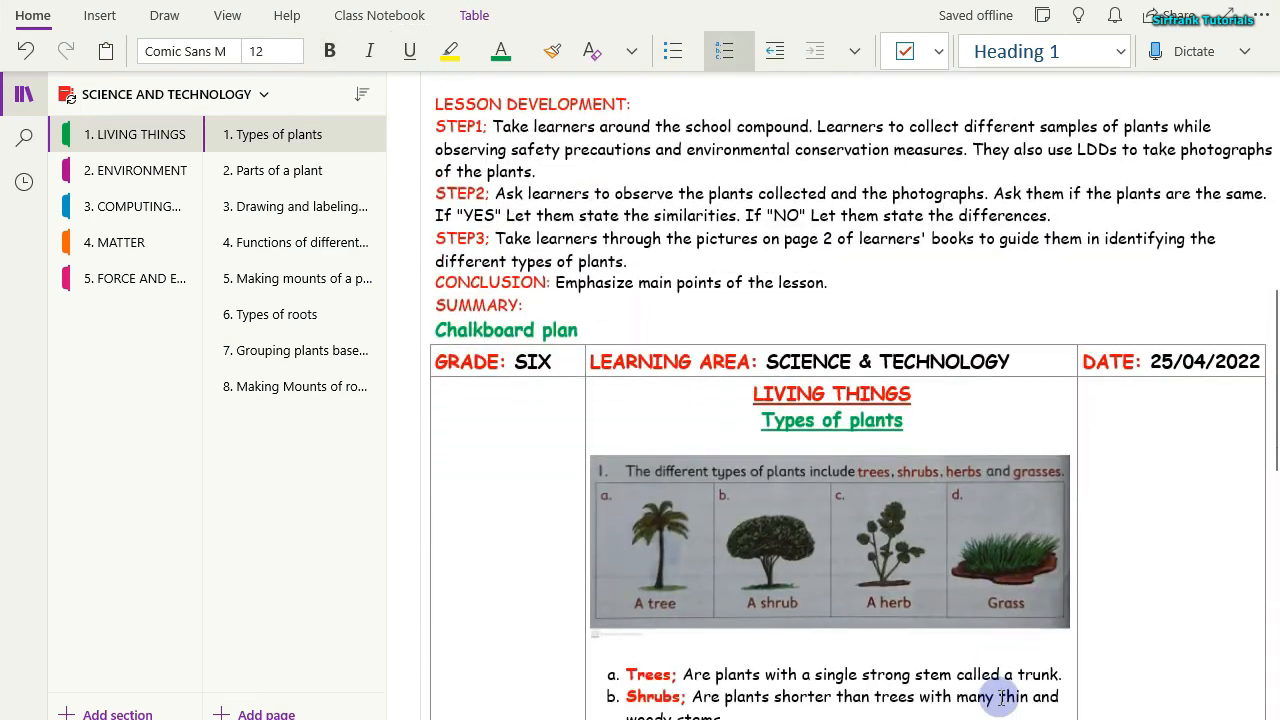
pyautogui.press('Up')
pyautogui.press('Up')
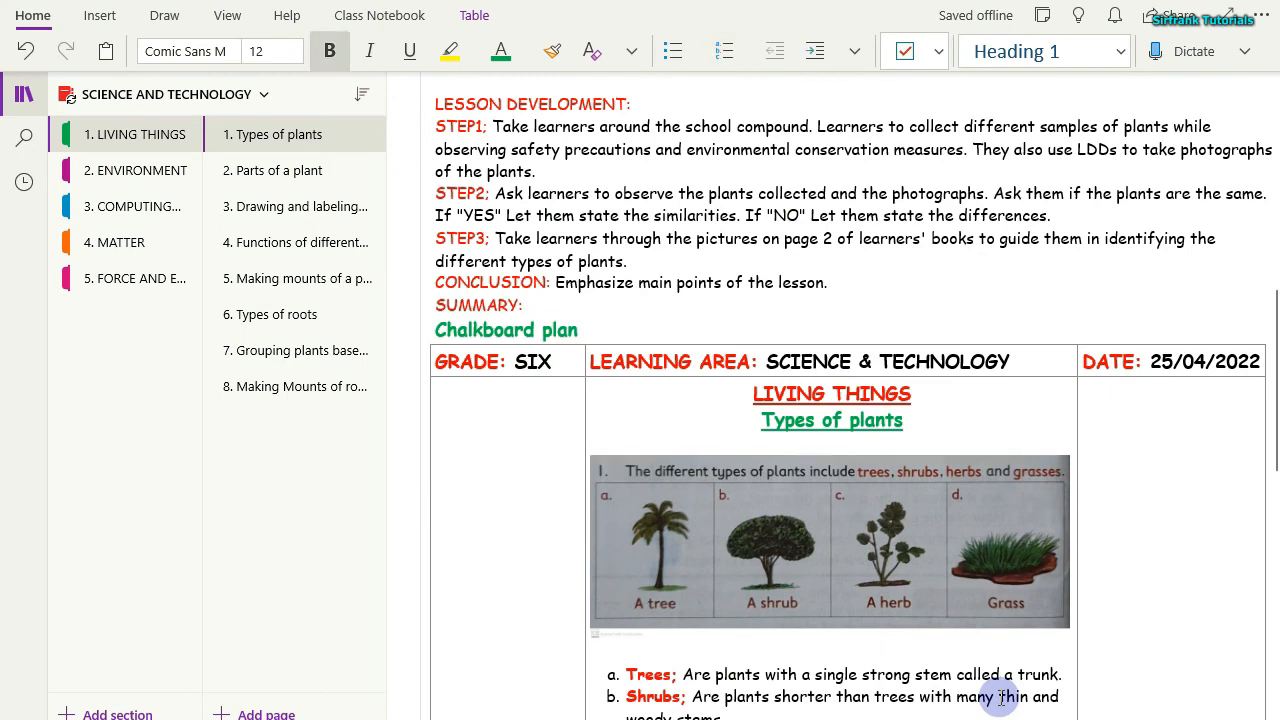
pyautogui.scroll(2, 1089, 373)
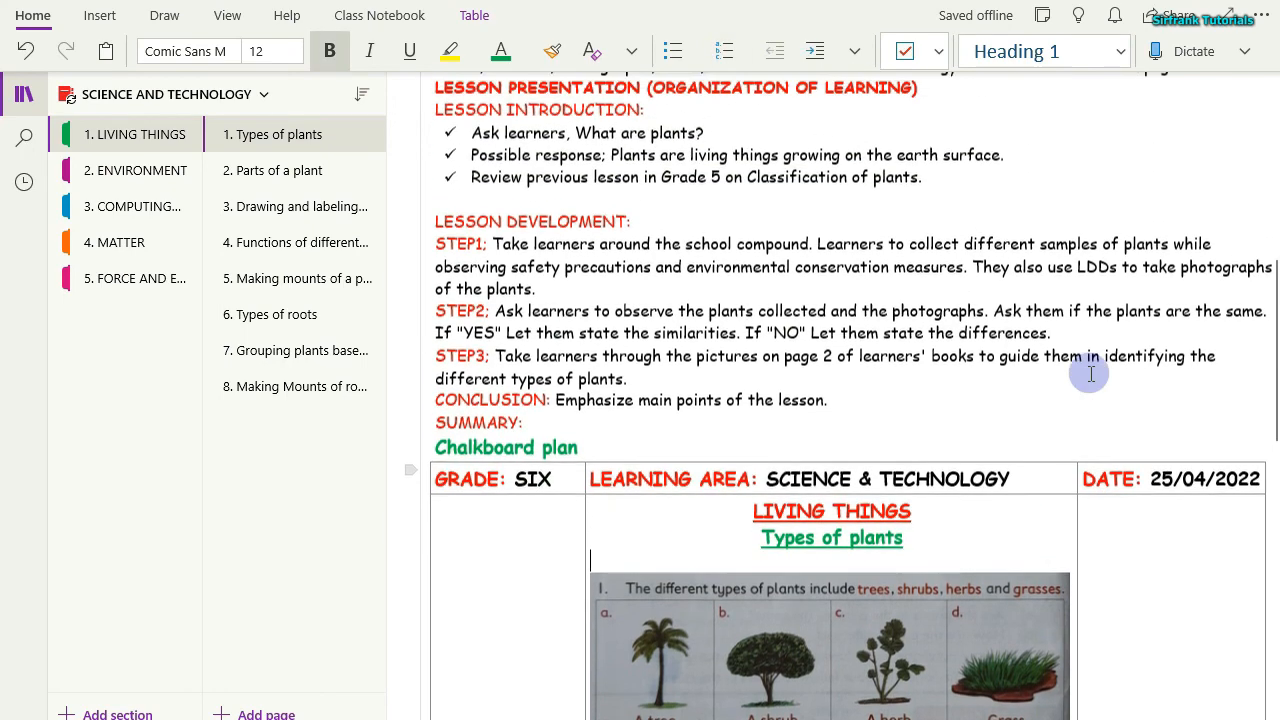